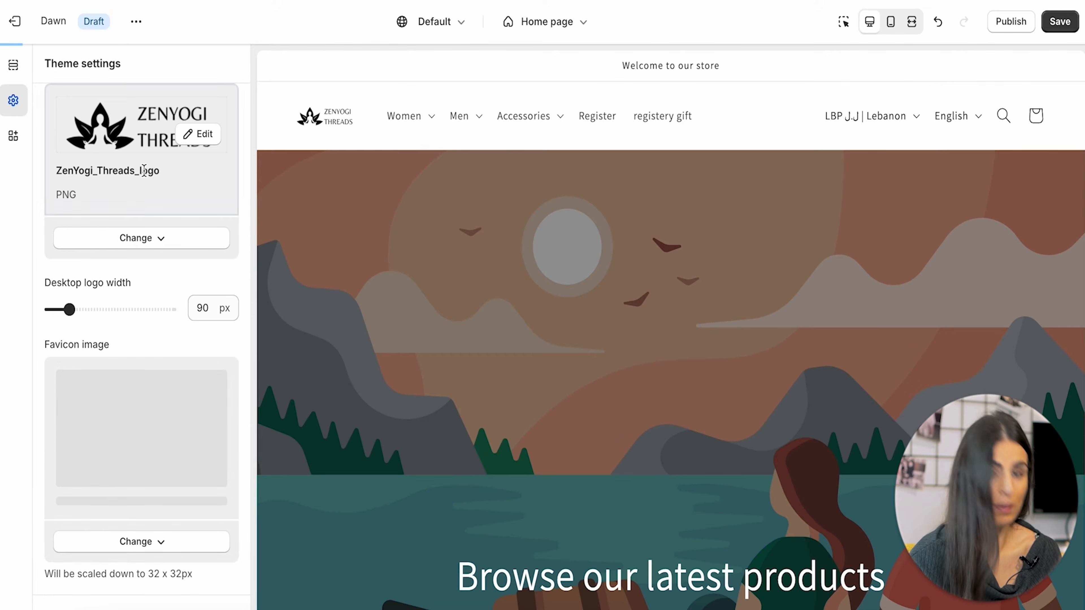
- Open color Scheme 1 in the theme's color settings and view the brand colors available for its Text color
scroll(144, 475, down, 10)
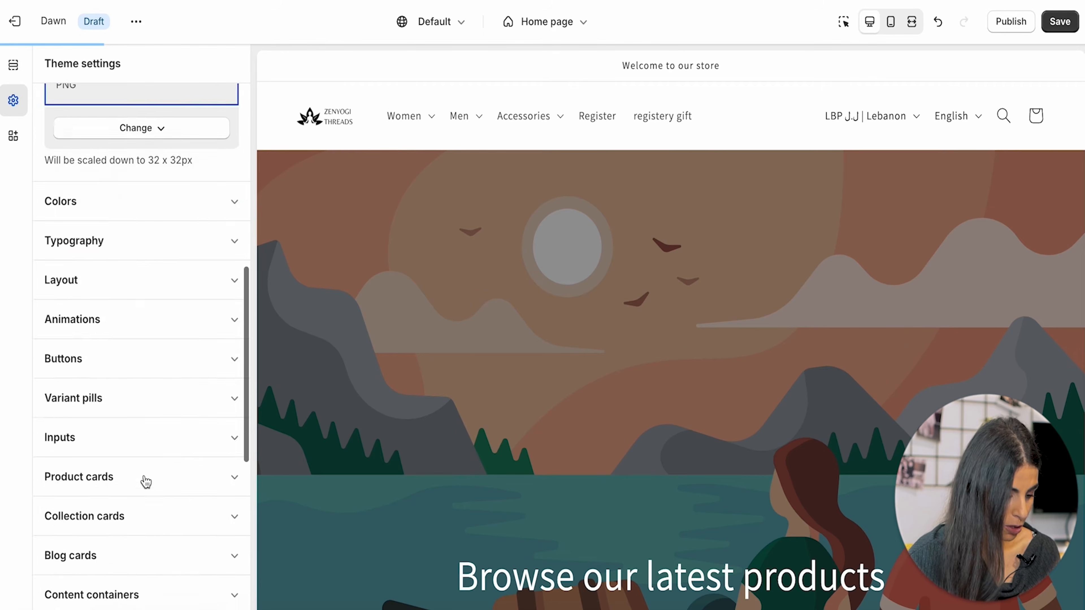
scroll(143, 480, up, 7)
scroll(145, 483, down, 1)
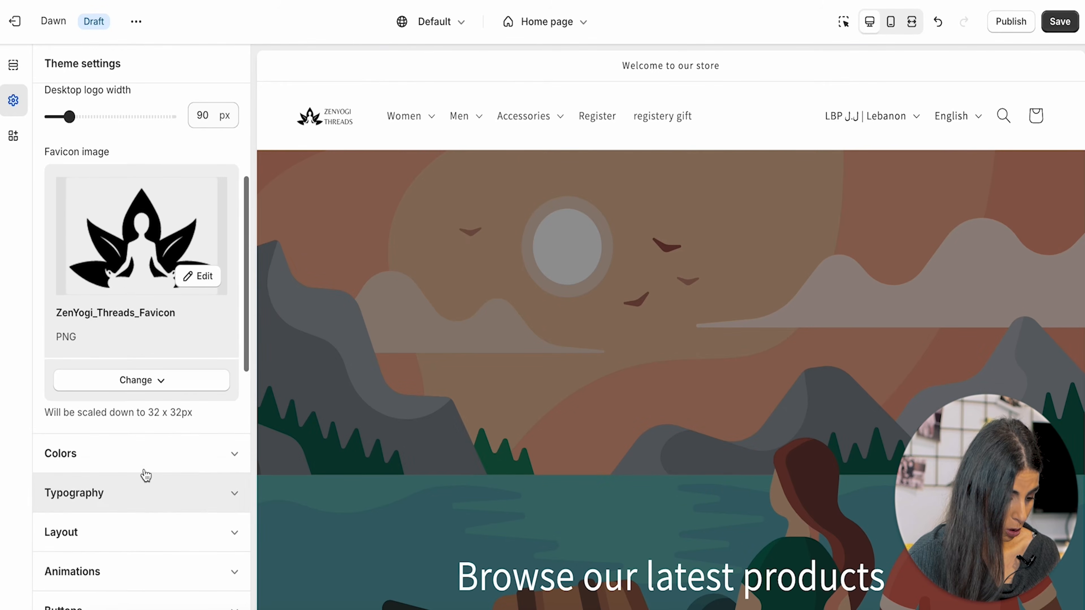
click(151, 453)
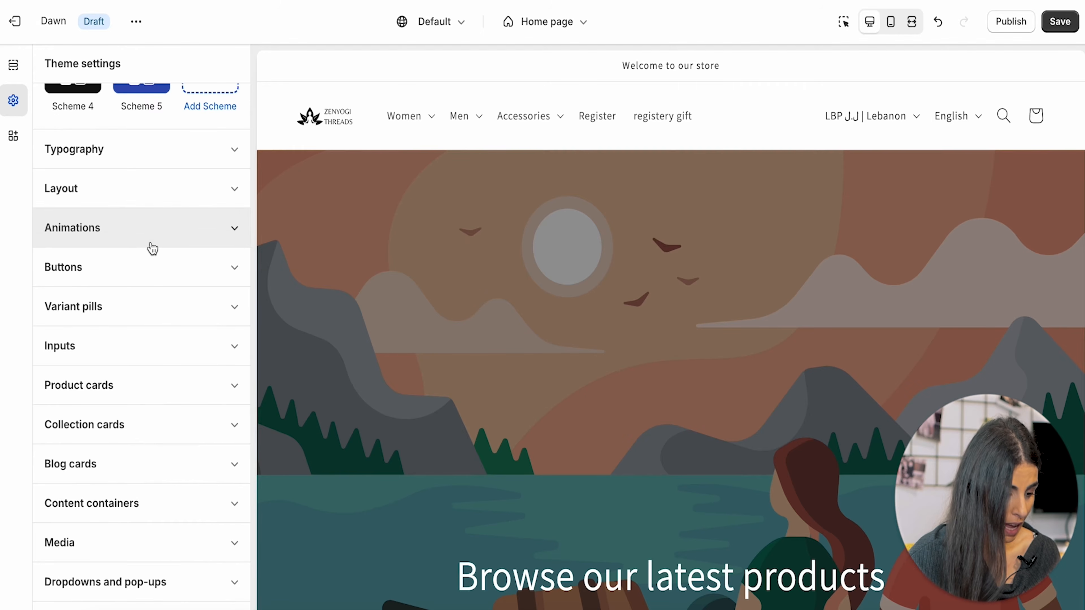
scroll(150, 247, up, 5)
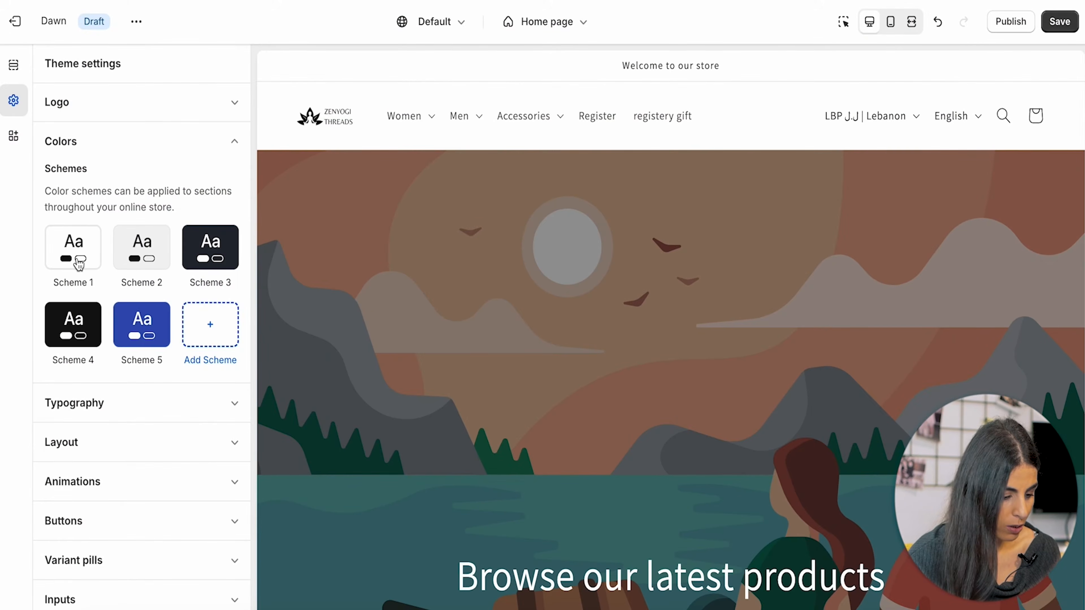
click(78, 264)
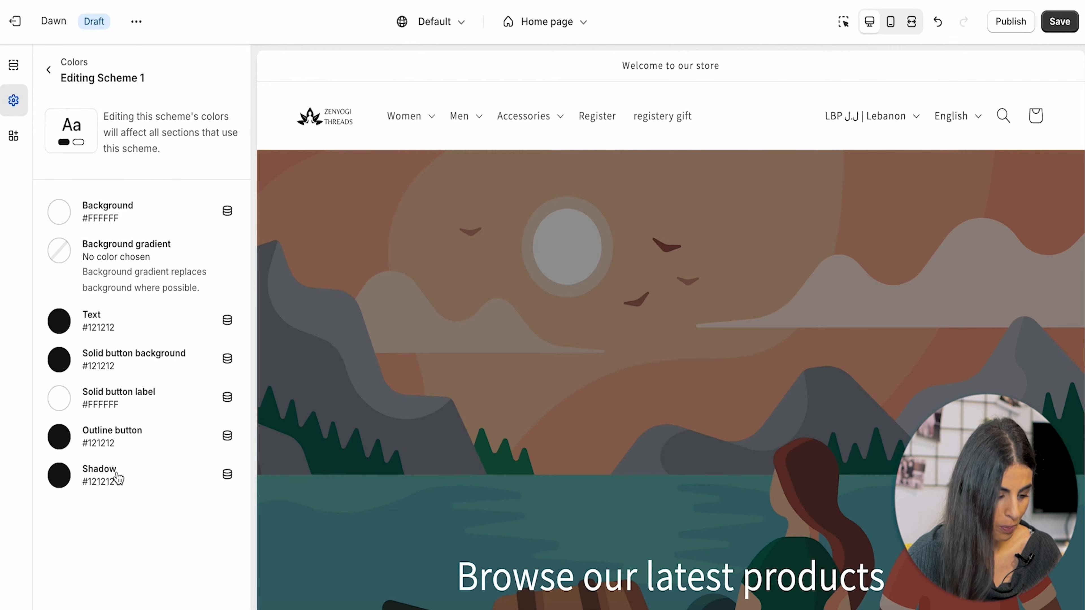
click(227, 323)
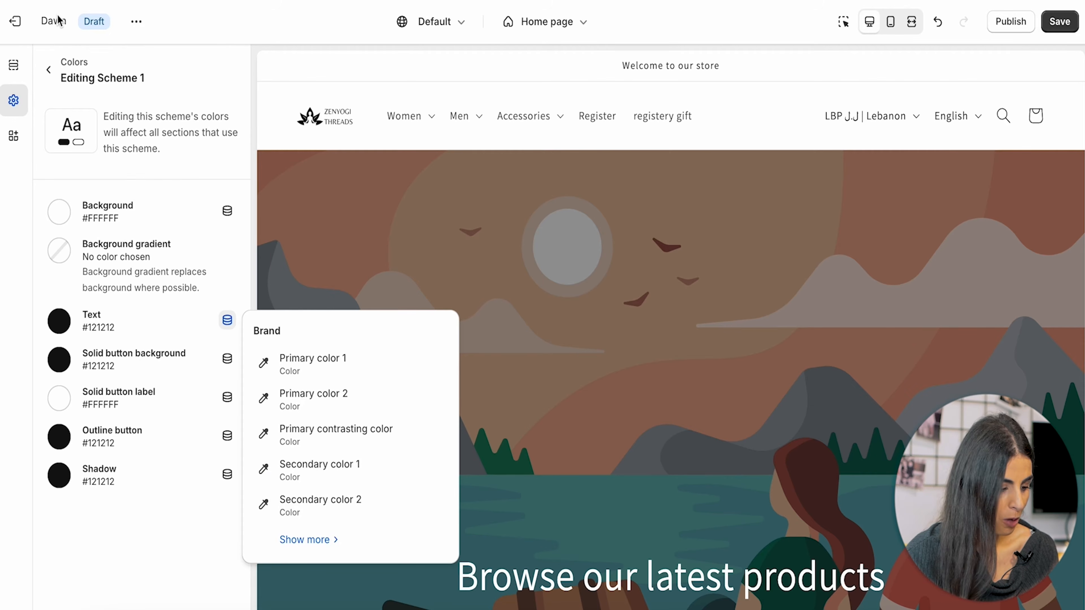
- Save the theme changes and exit the theme editor
click(1076, 31)
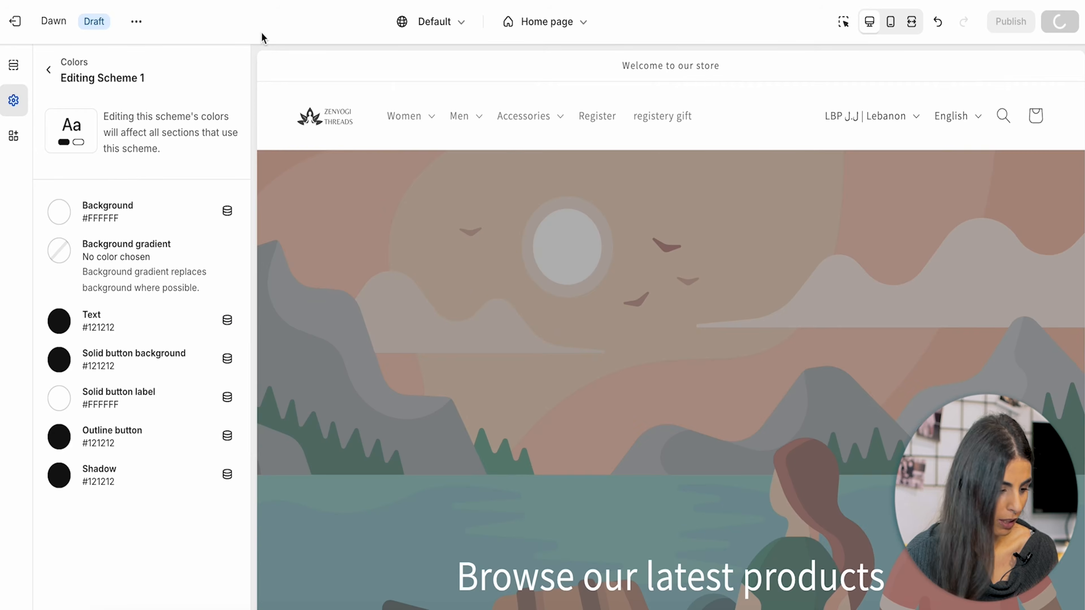
click(15, 21)
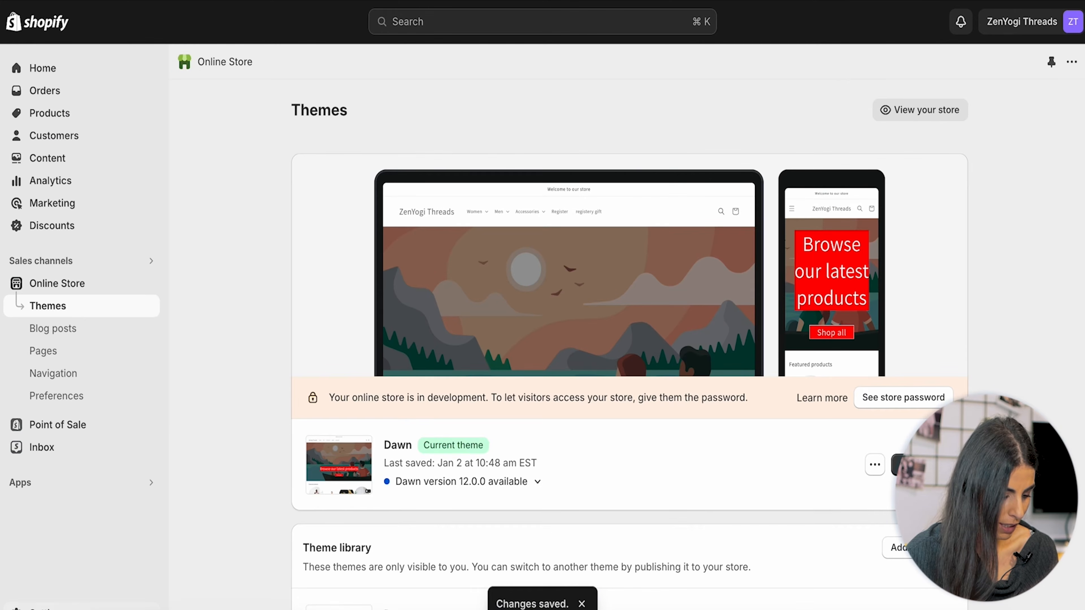
- Examine the logo, color, cover image and slogan sections in the store's Brand settings, and return to the themes overview
click(128, 606)
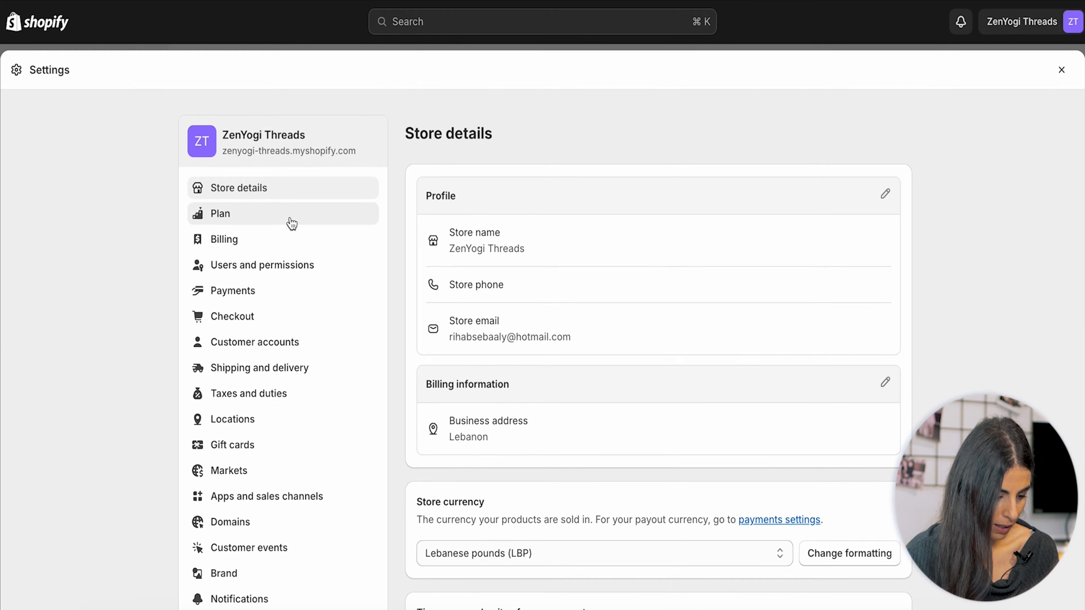
scroll(270, 437, down, 1)
scroll(270, 437, down, 1)
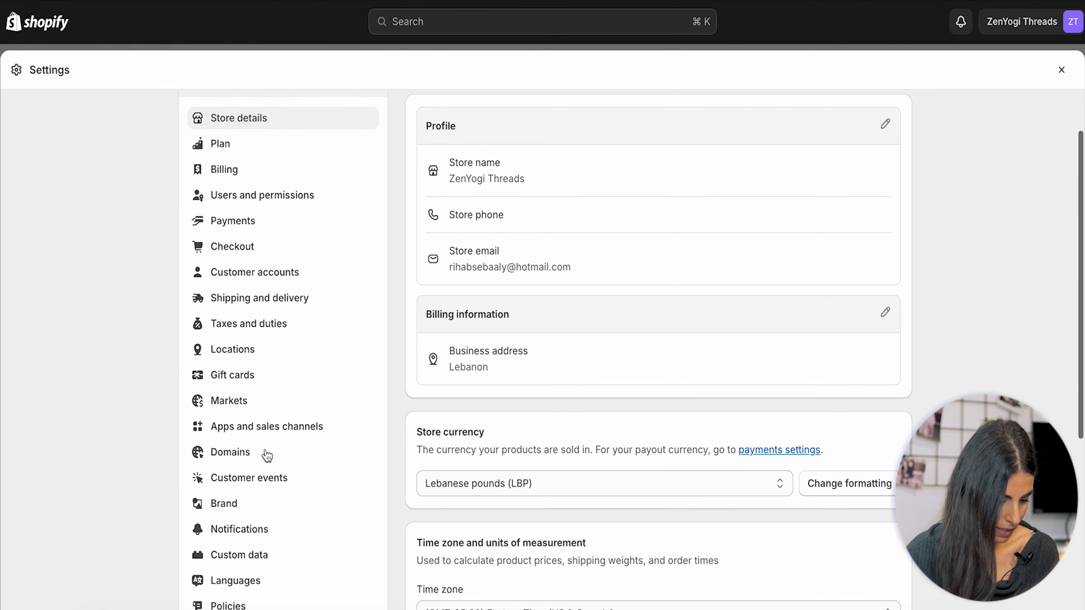
click(243, 509)
scroll(585, 403, down, 5)
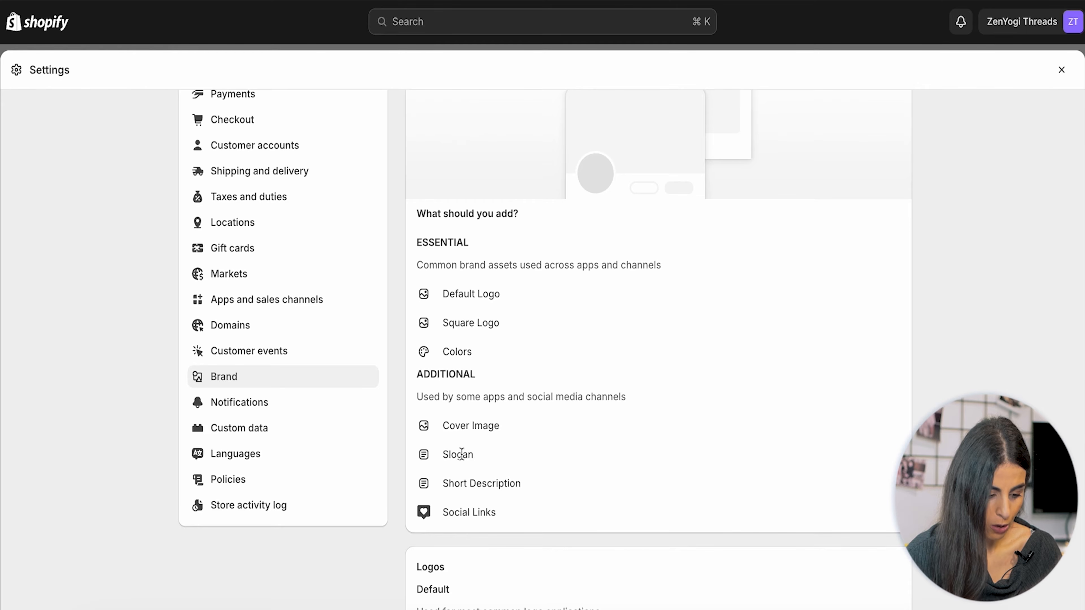
scroll(504, 455, down, 15)
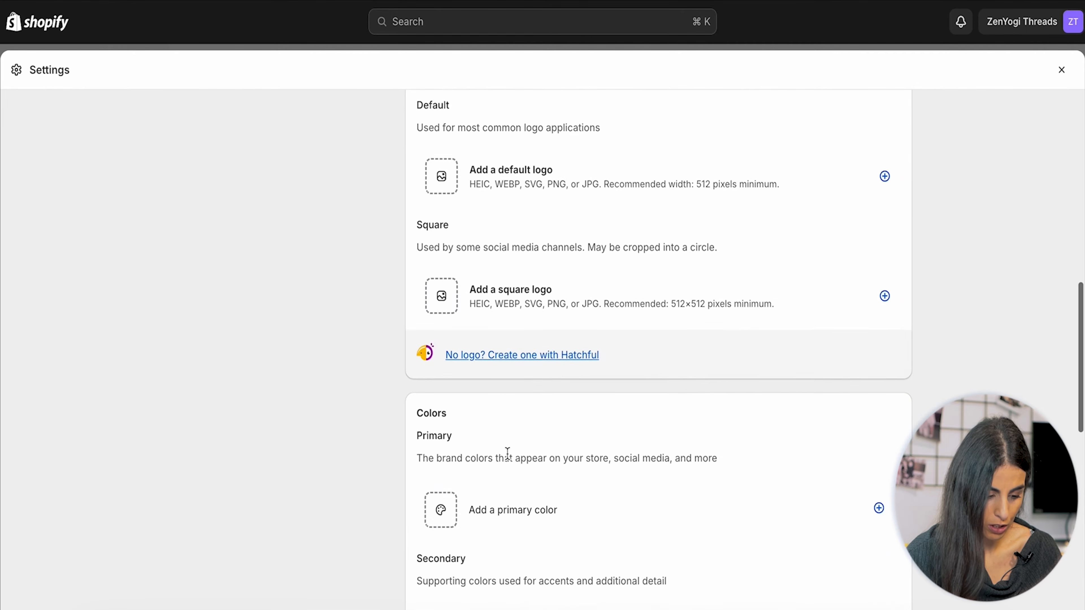
scroll(508, 453, down, 2)
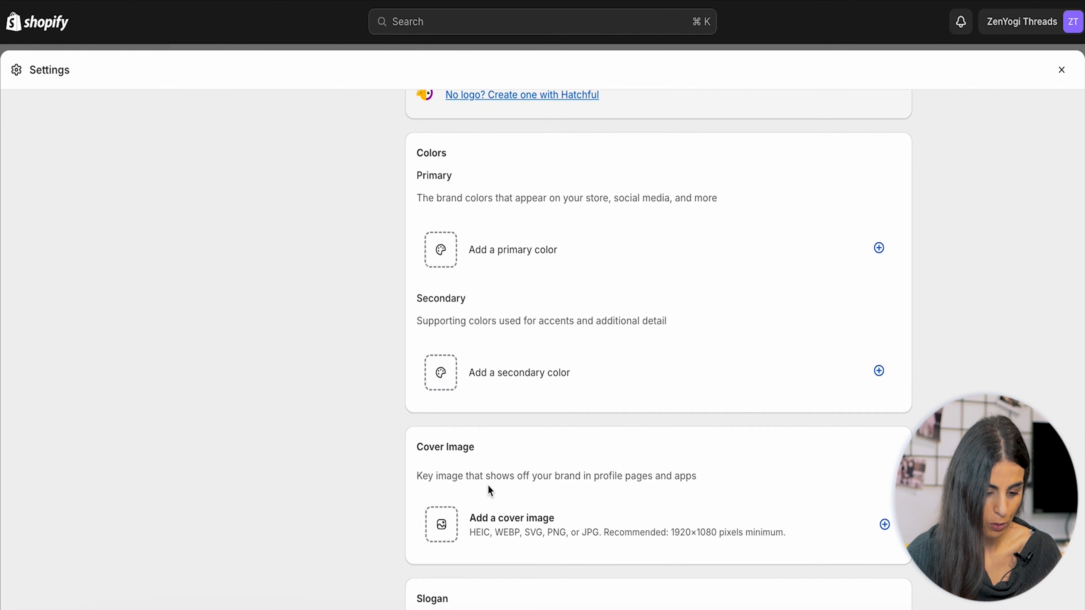
scroll(488, 487, down, 2)
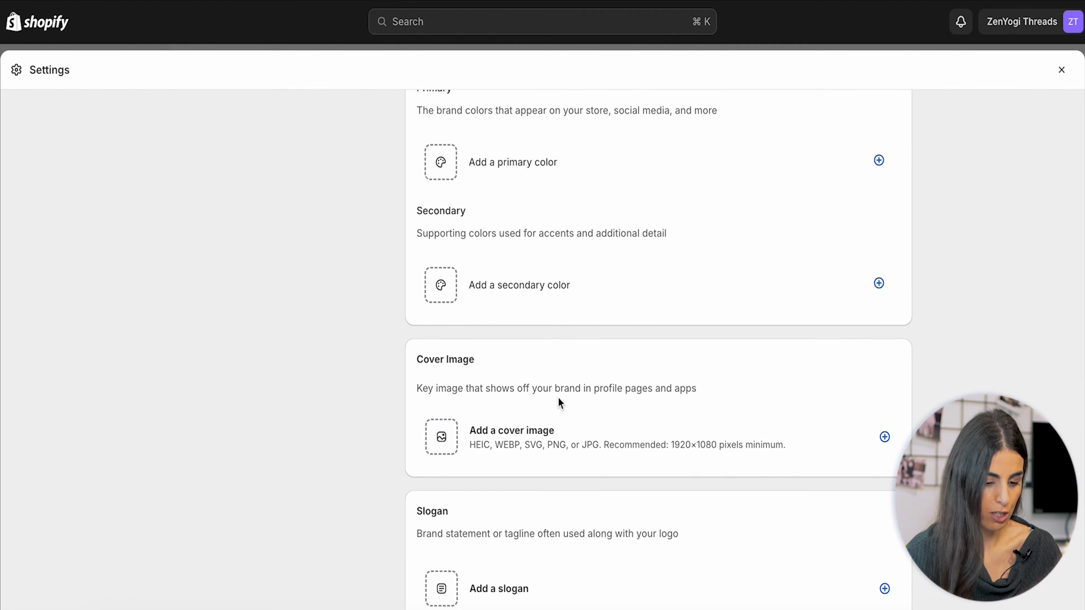
click(1061, 70)
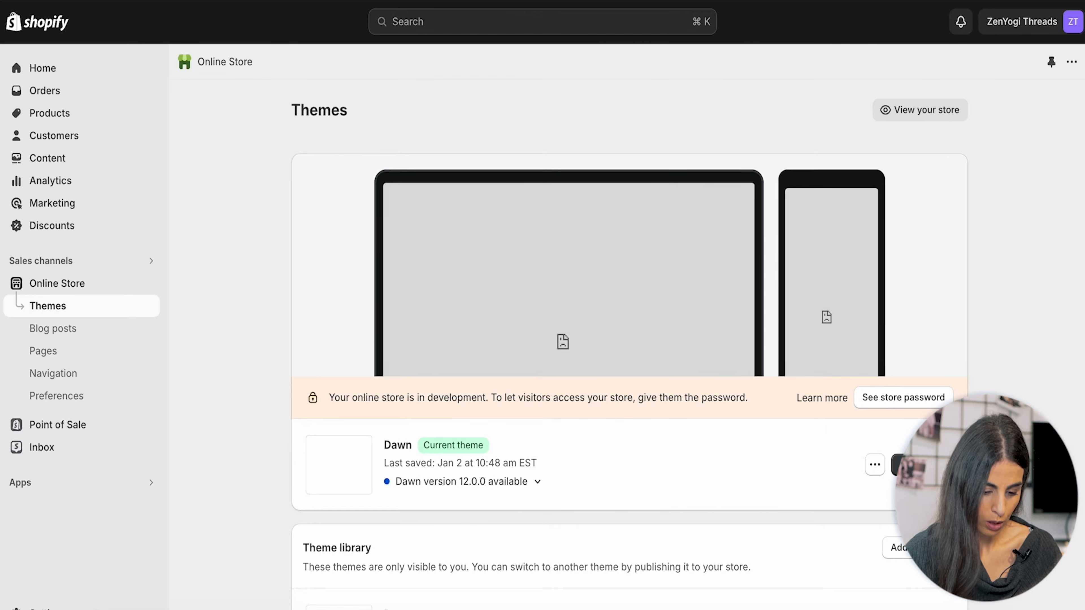
- Reopen the draft Dawn theme for customizing and open color Scheme 1 in its theme settings
scroll(929, 592, down, 3)
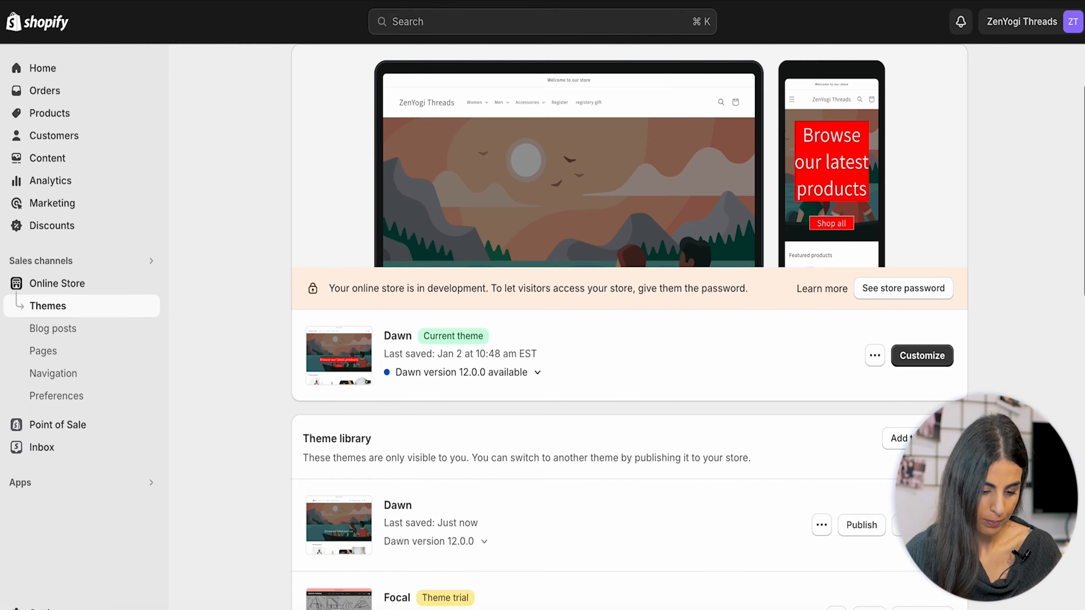
click(922, 356)
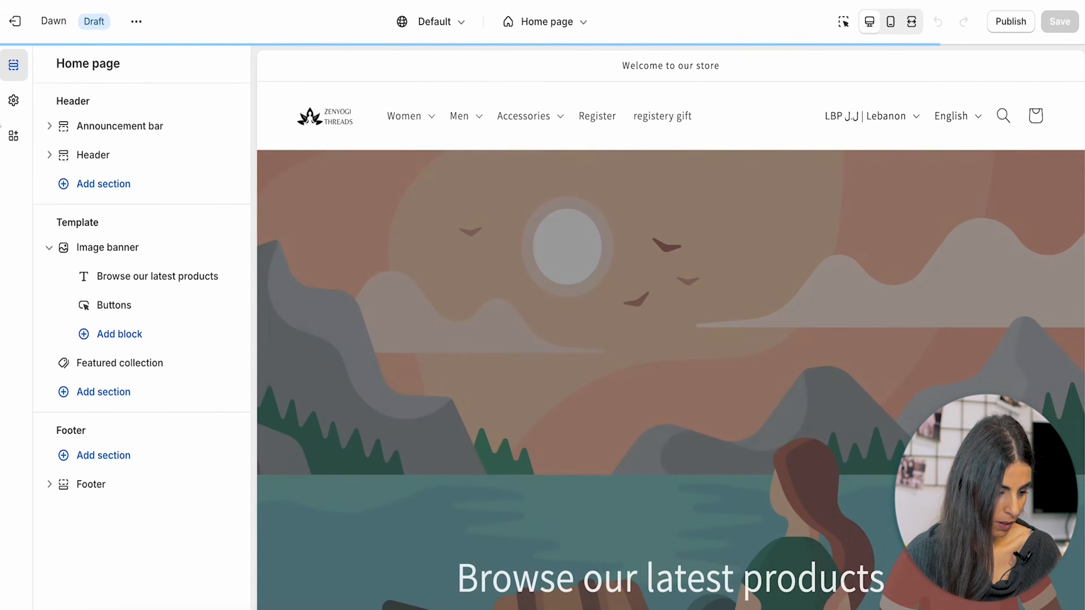
click(14, 102)
click(83, 147)
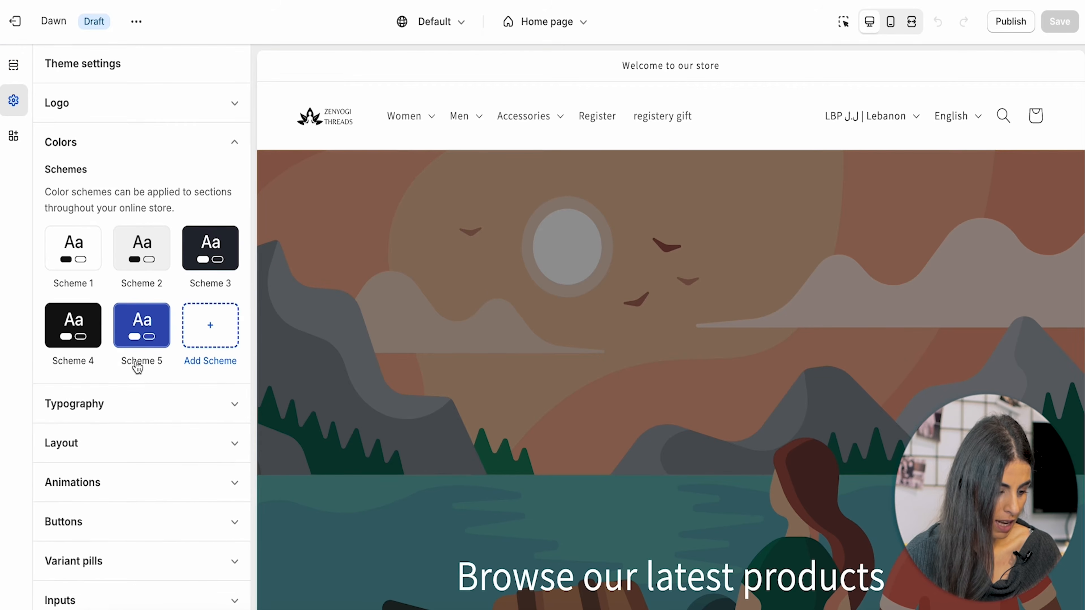
scroll(137, 367, down, 2)
click(84, 187)
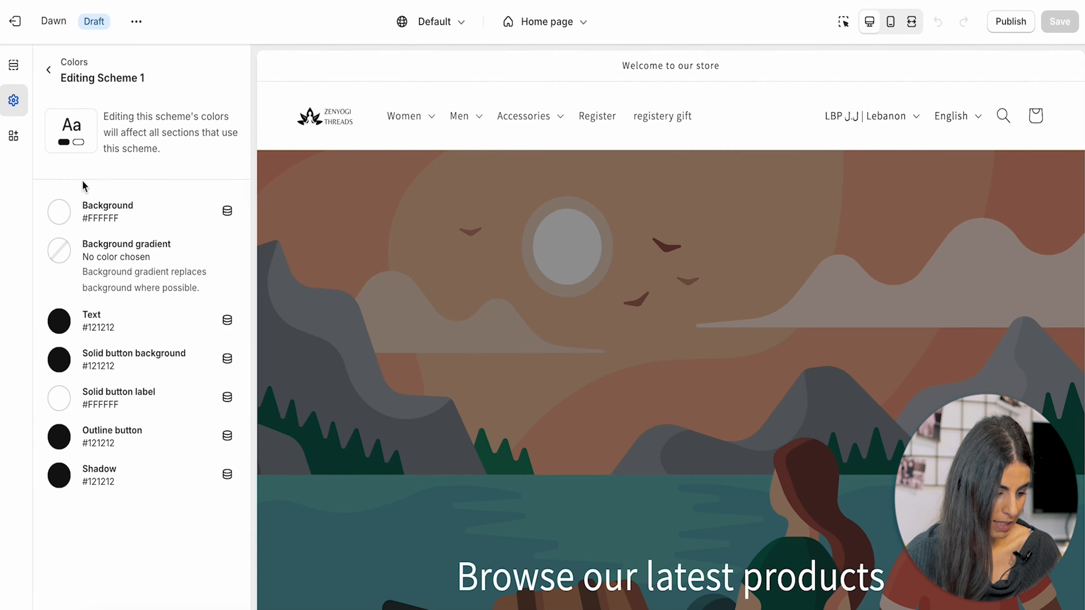
- Examine the custom and brand color options for Scheme 1's background and the colors of Scheme 5
click(67, 211)
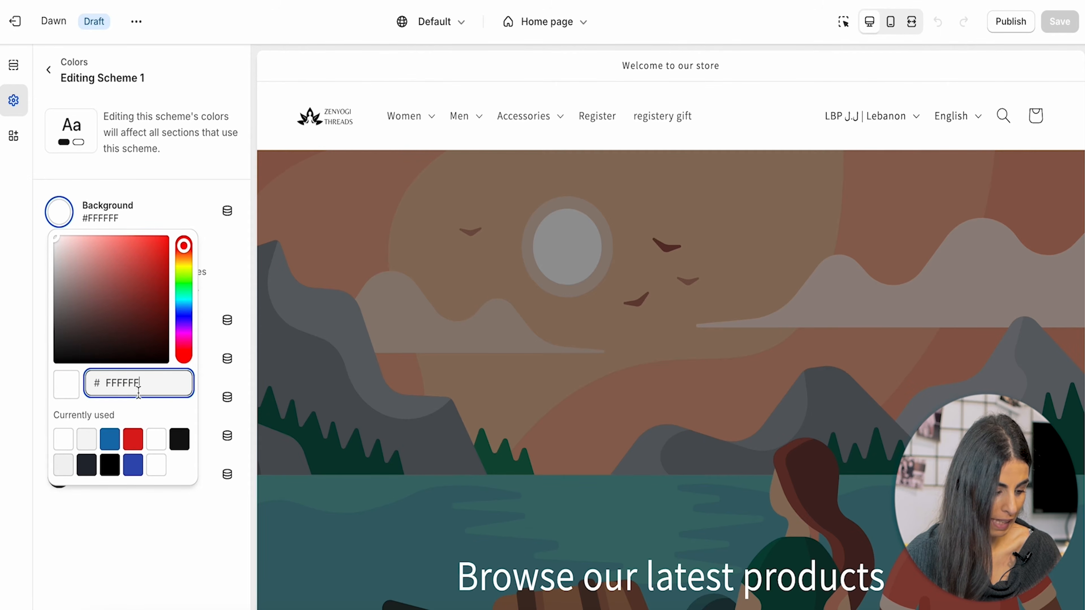
click(141, 538)
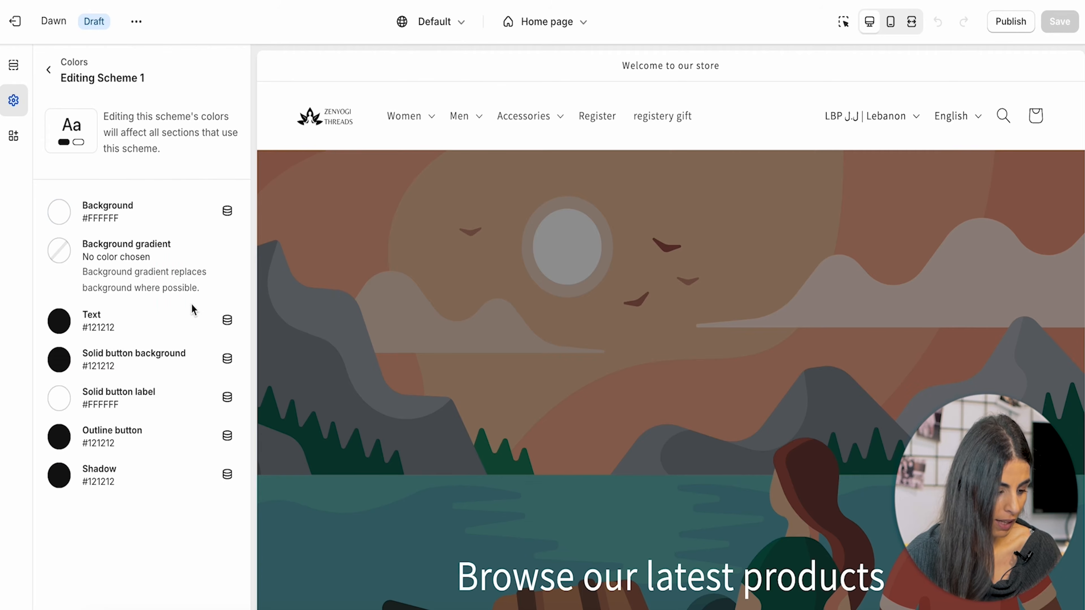
click(227, 211)
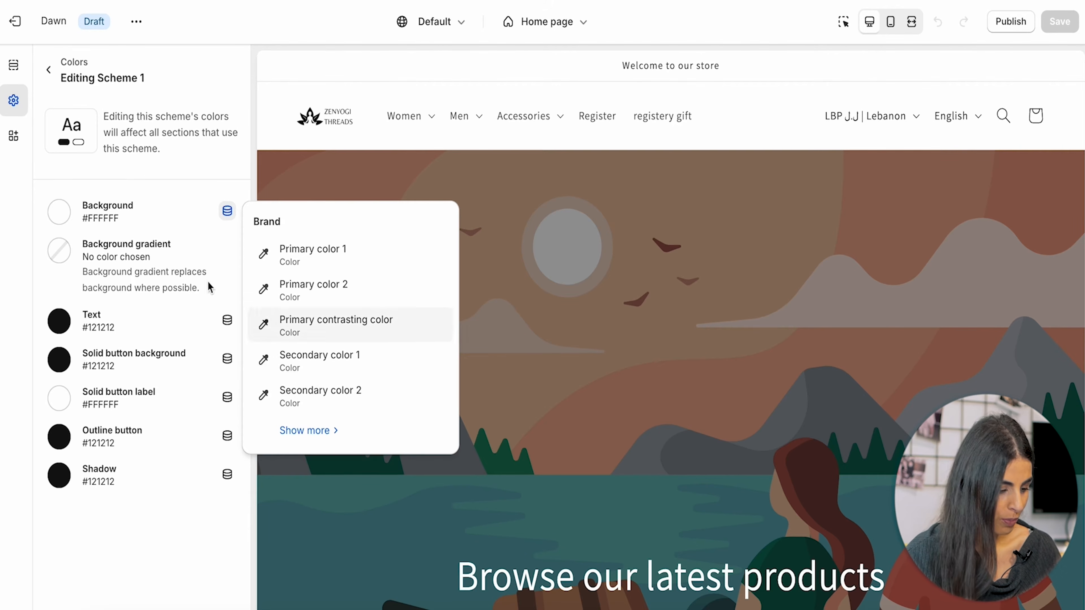
click(48, 69)
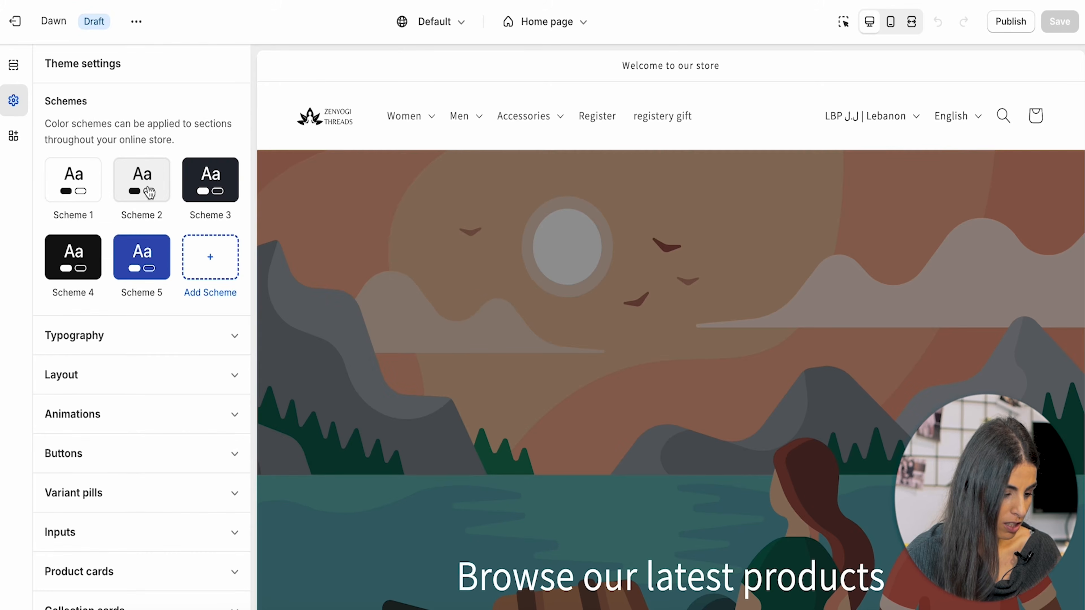
click(147, 253)
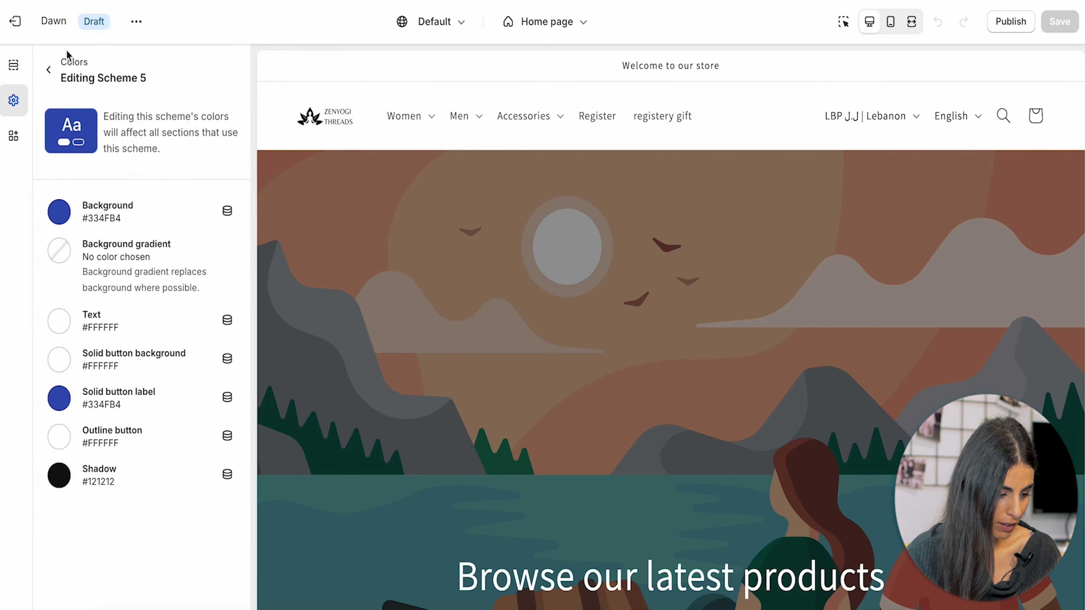
click(48, 70)
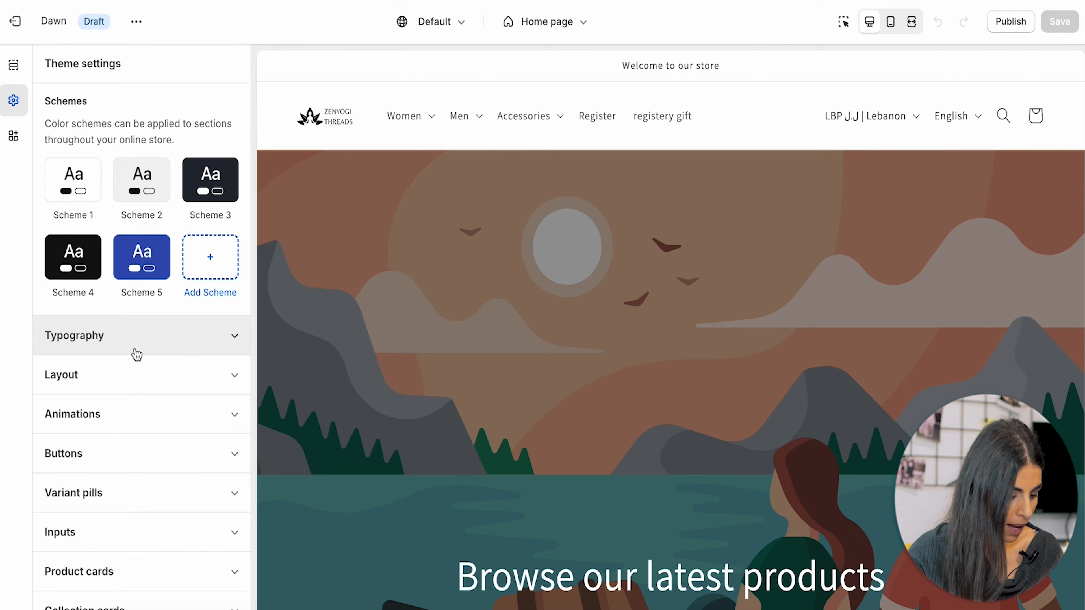
- Review the headings and body font and size scale options in the theme's Typography settings
click(154, 354)
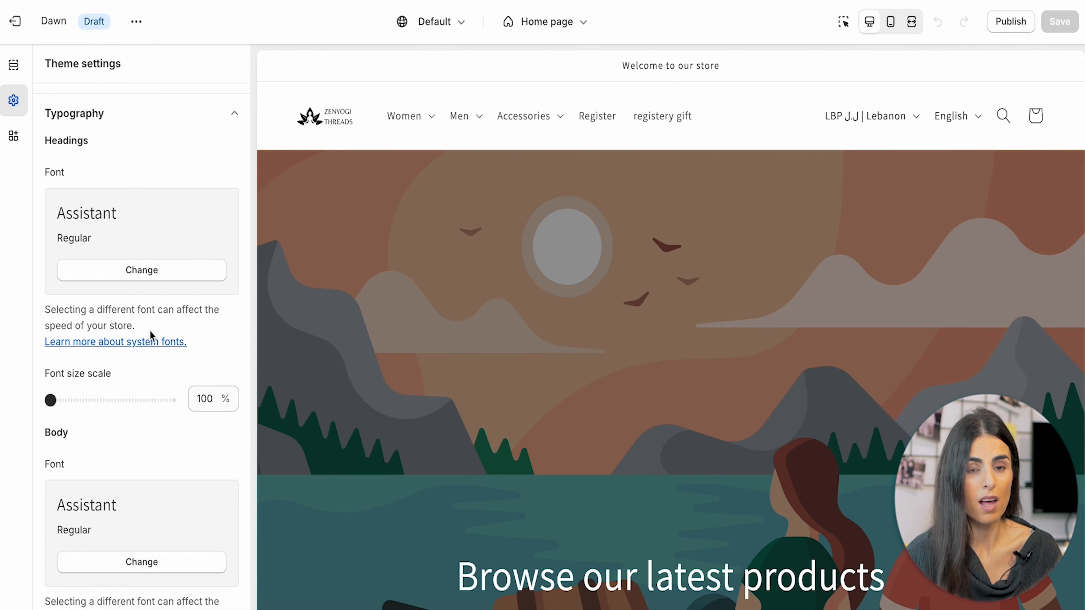
scroll(152, 311, down, 2)
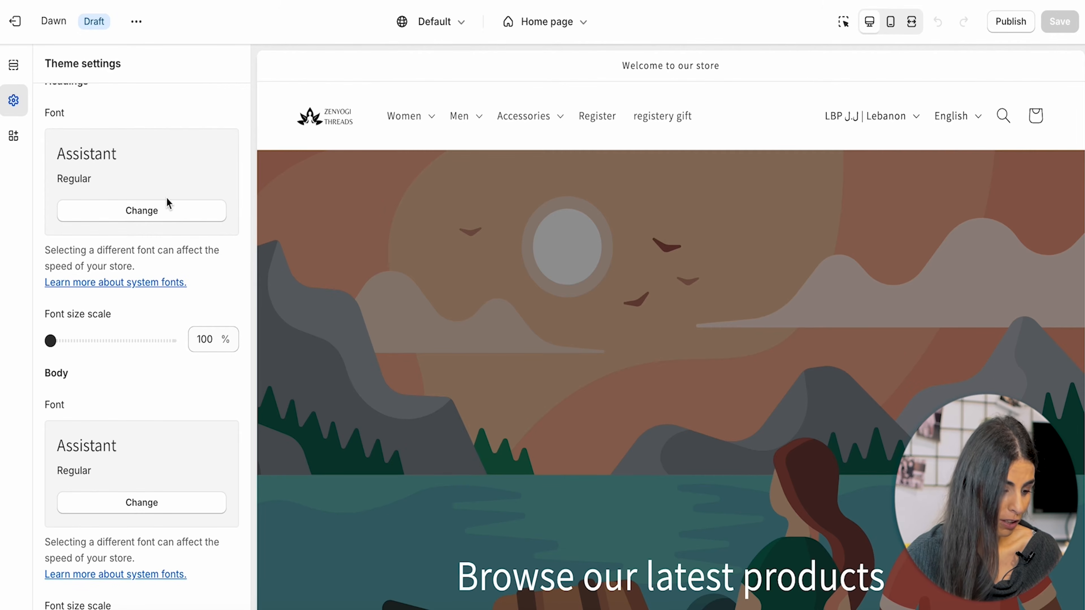
scroll(84, 365, down, 5)
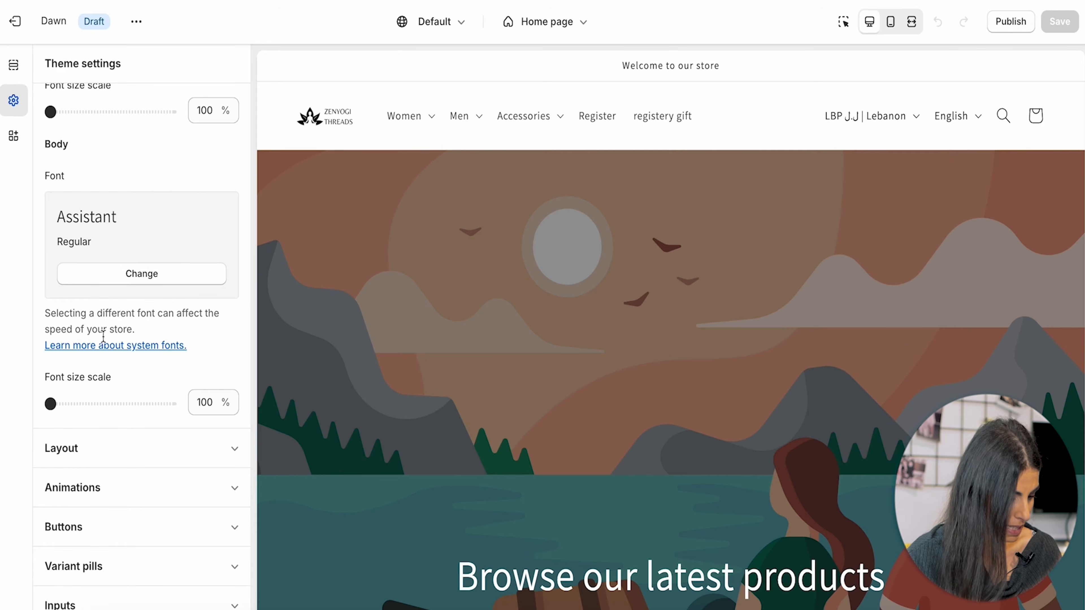
scroll(118, 289, up, 7)
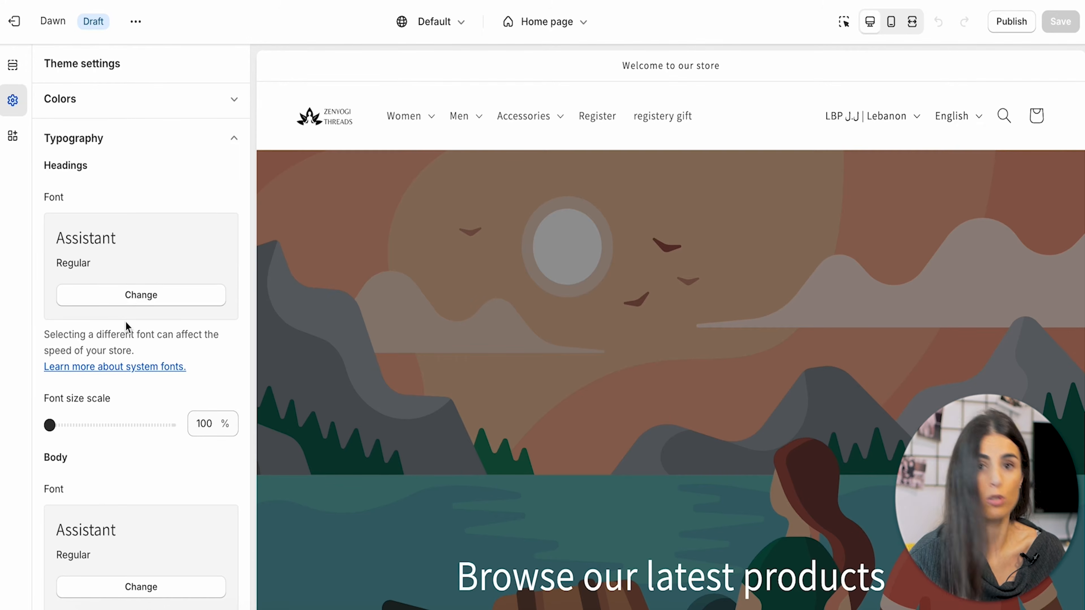
- Try Abril Fatface and Alegreya as the headings font and view Alegreya's available styles
click(144, 289)
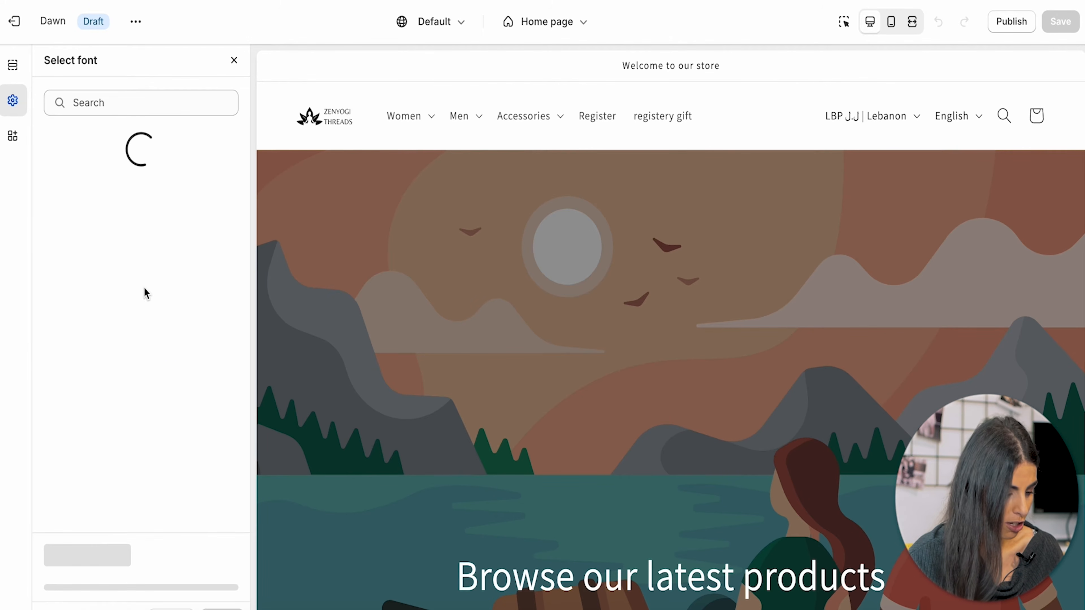
click(101, 322)
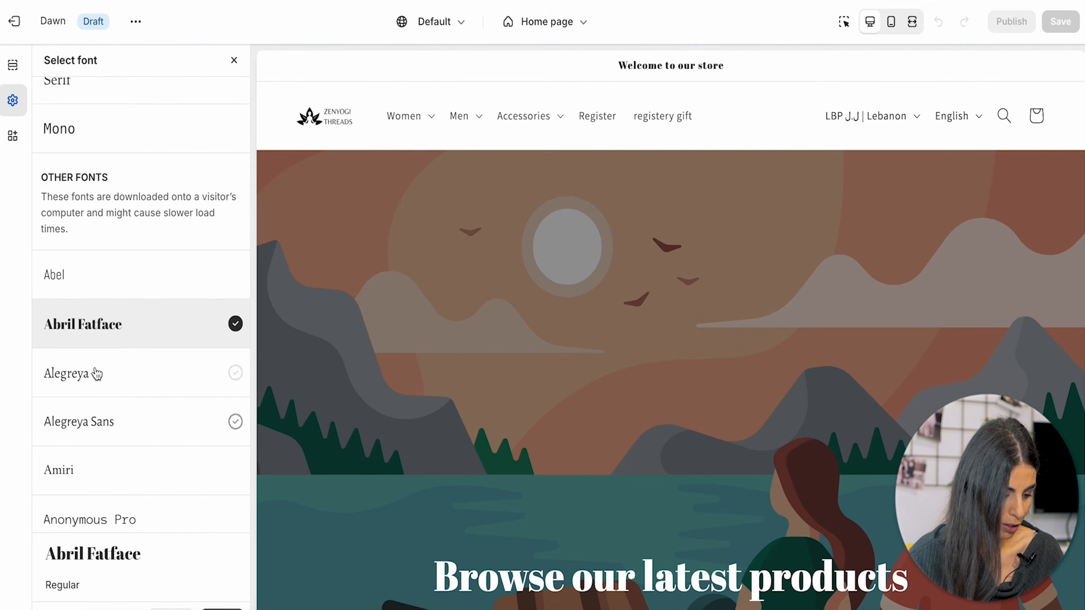
click(96, 368)
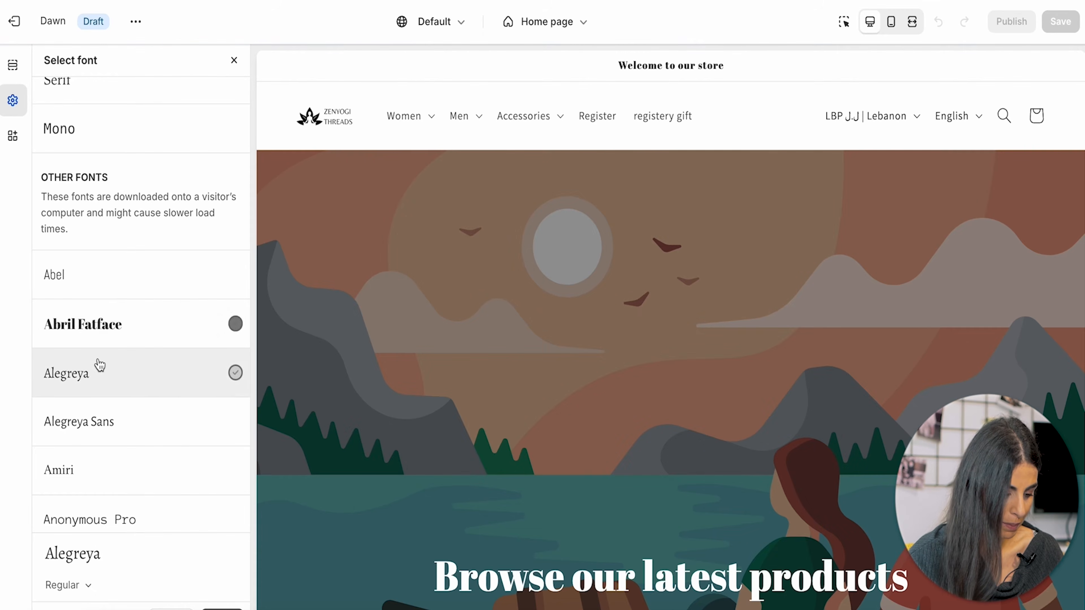
click(77, 586)
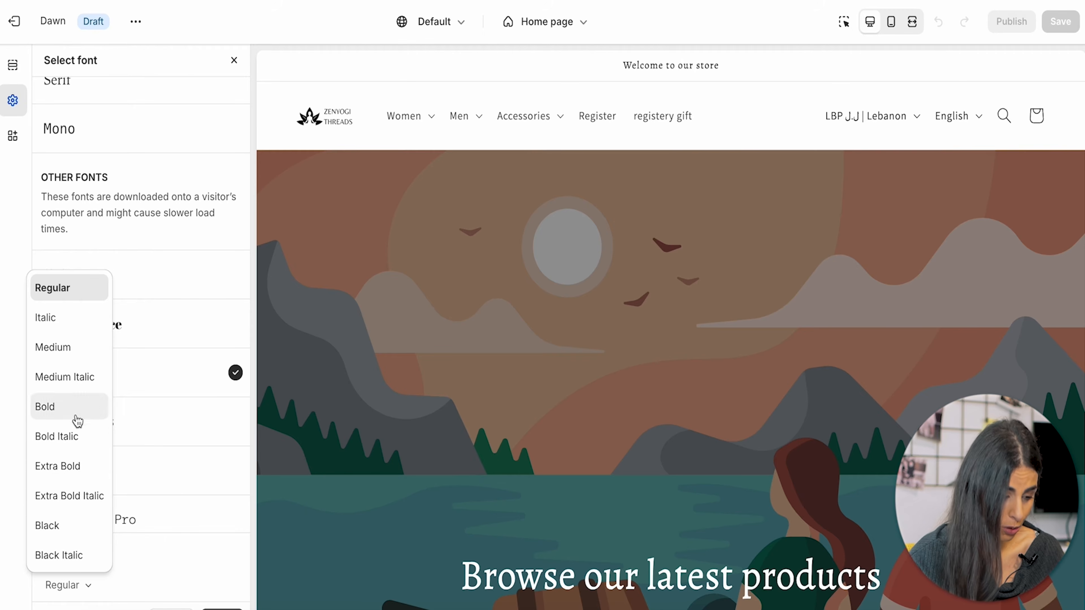
click(222, 606)
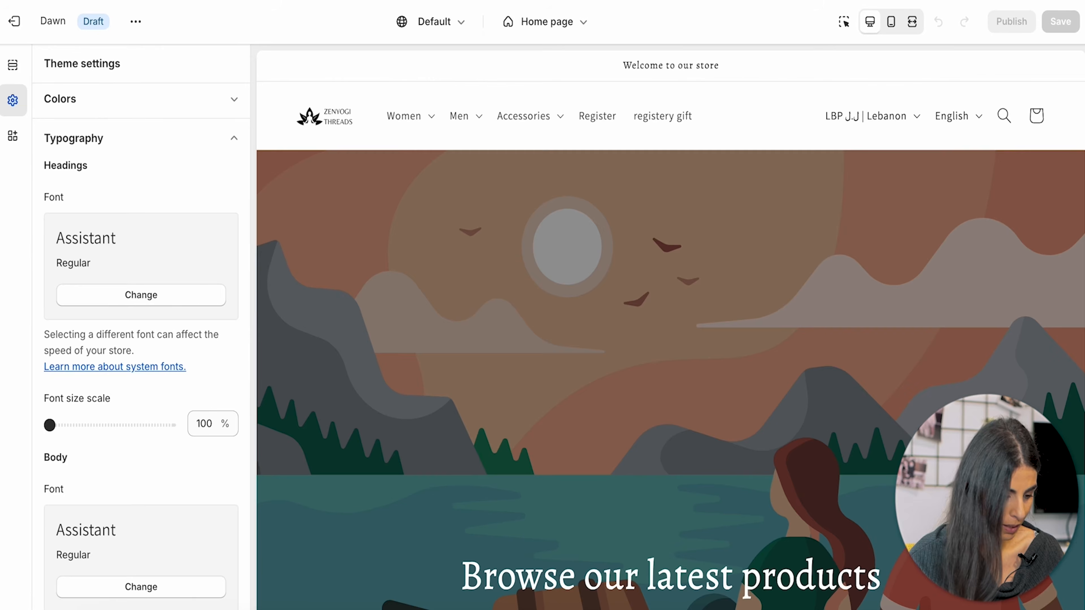
click(184, 140)
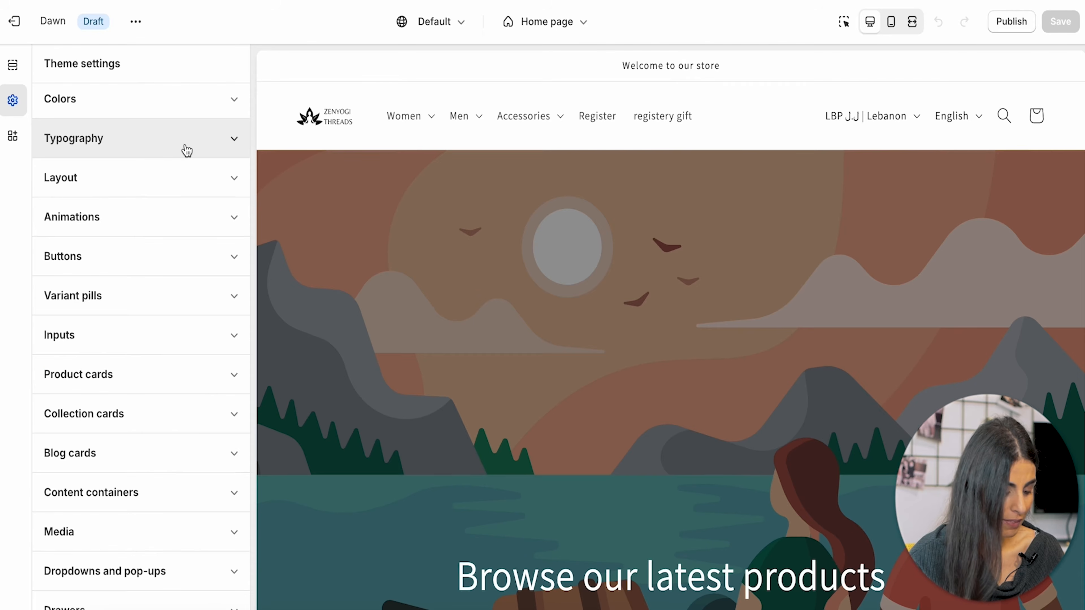
- Review the theme's Layout settings and set the space between template sections to 8 px
click(180, 184)
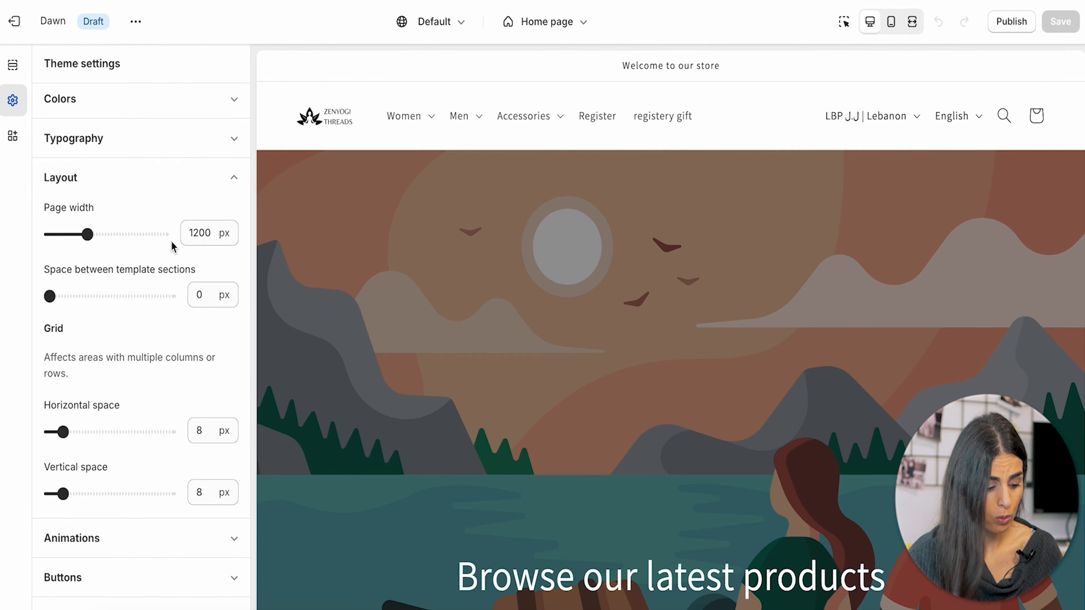
click(199, 233)
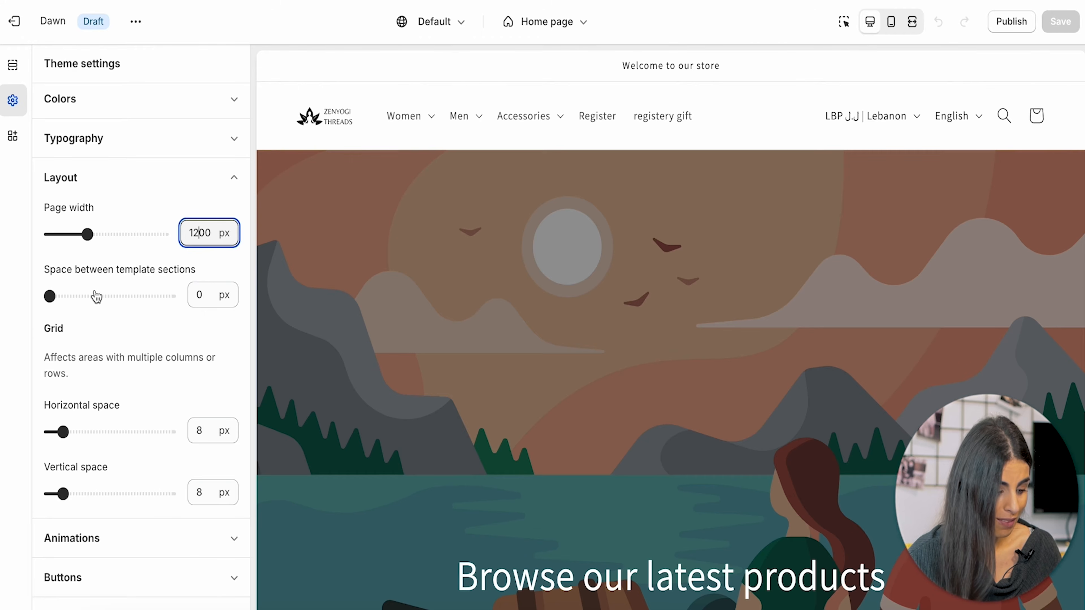
drag(50, 295, 59, 296)
scroll(103, 397, down, 2)
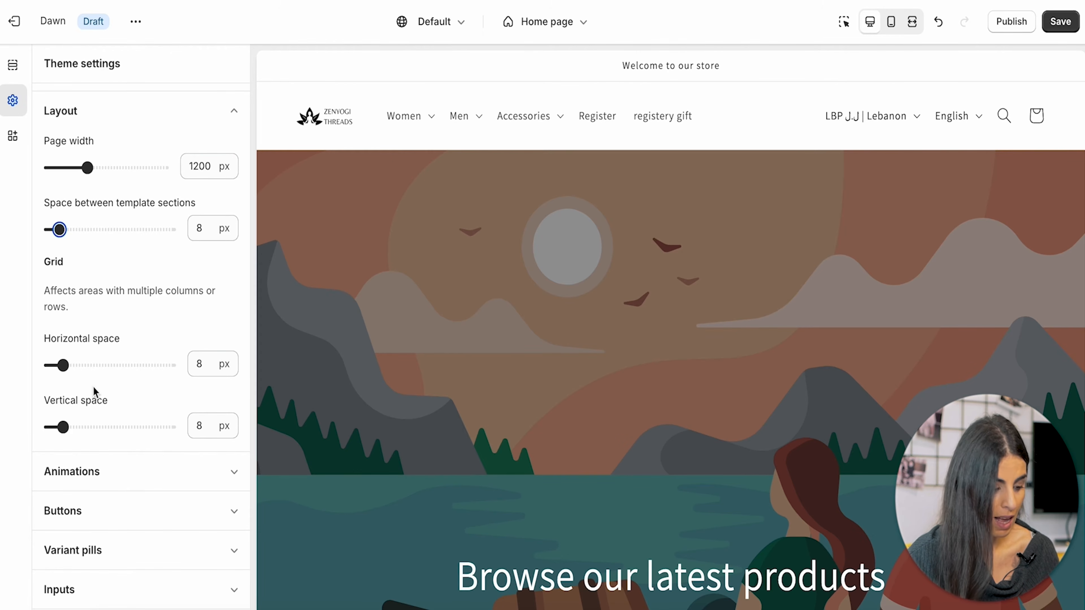
click(157, 117)
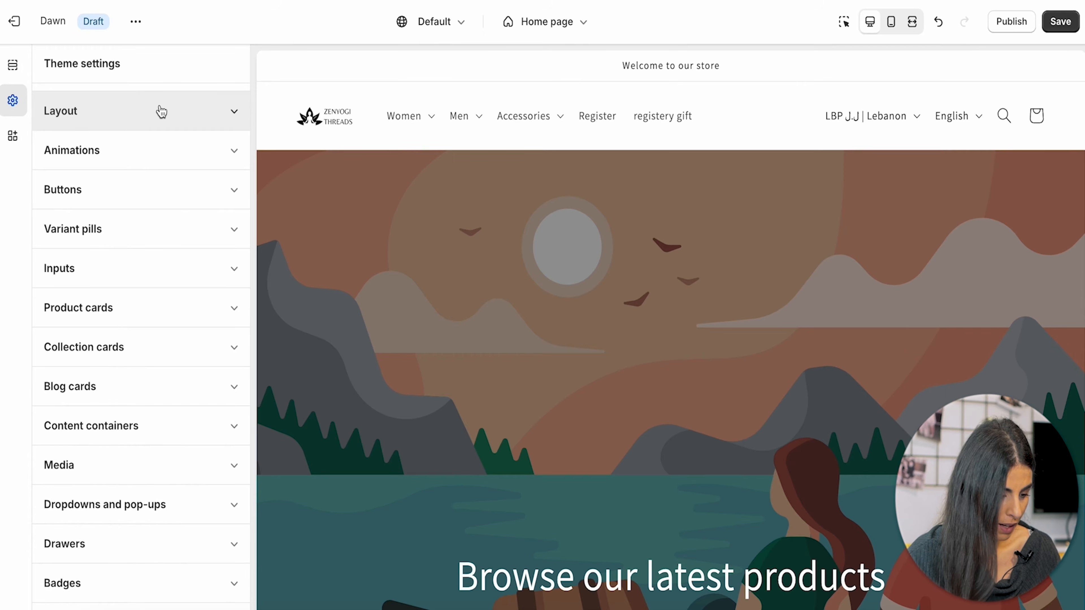
- Review the Animations settings and preview how the home page sections reveal on scroll
click(149, 166)
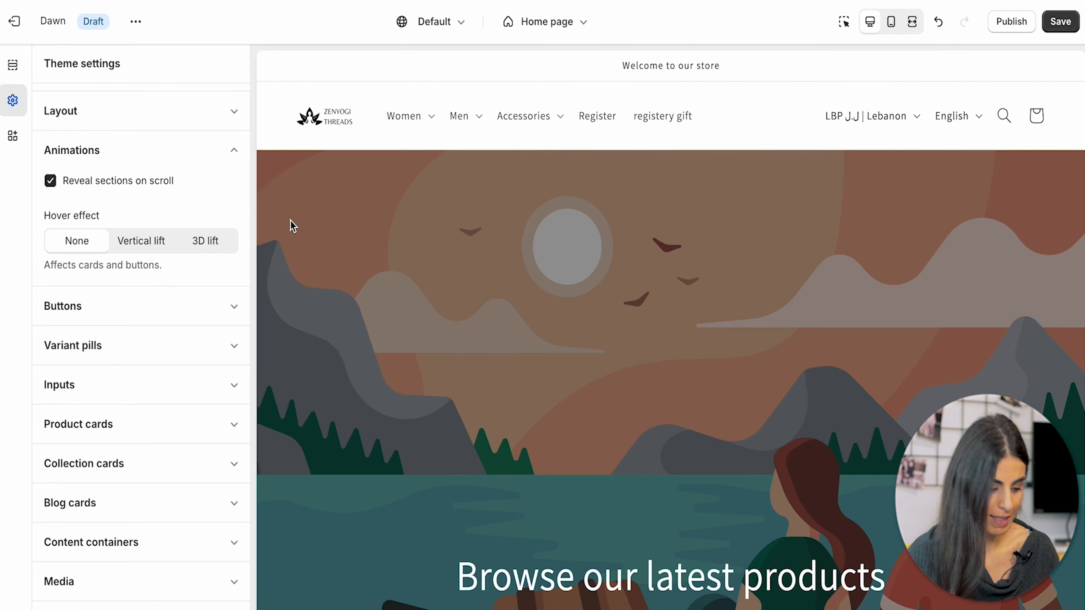
scroll(669, 462, down, 15)
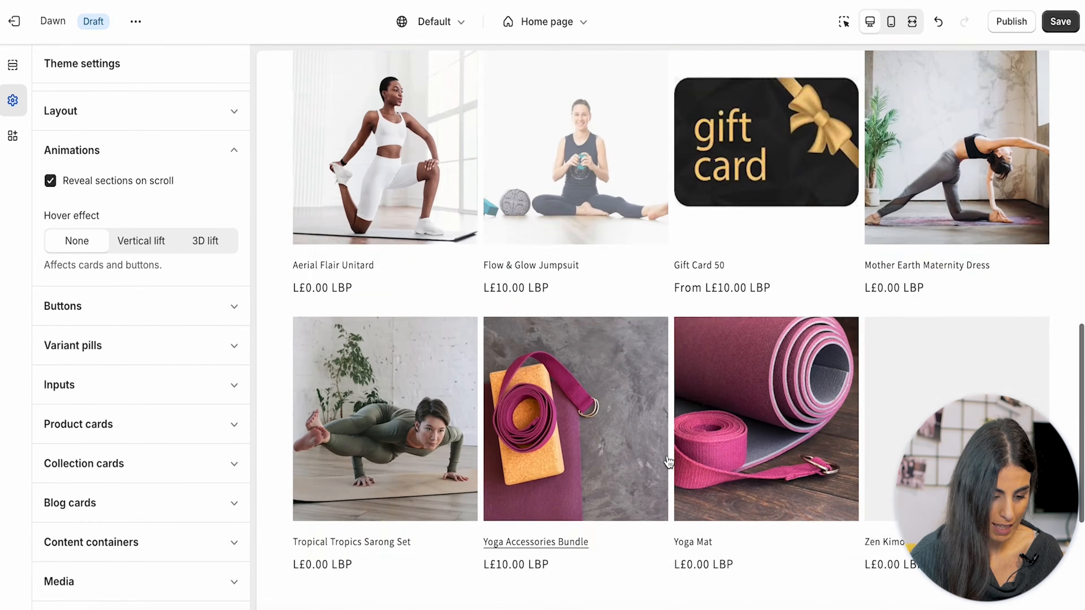
scroll(667, 456, up, 15)
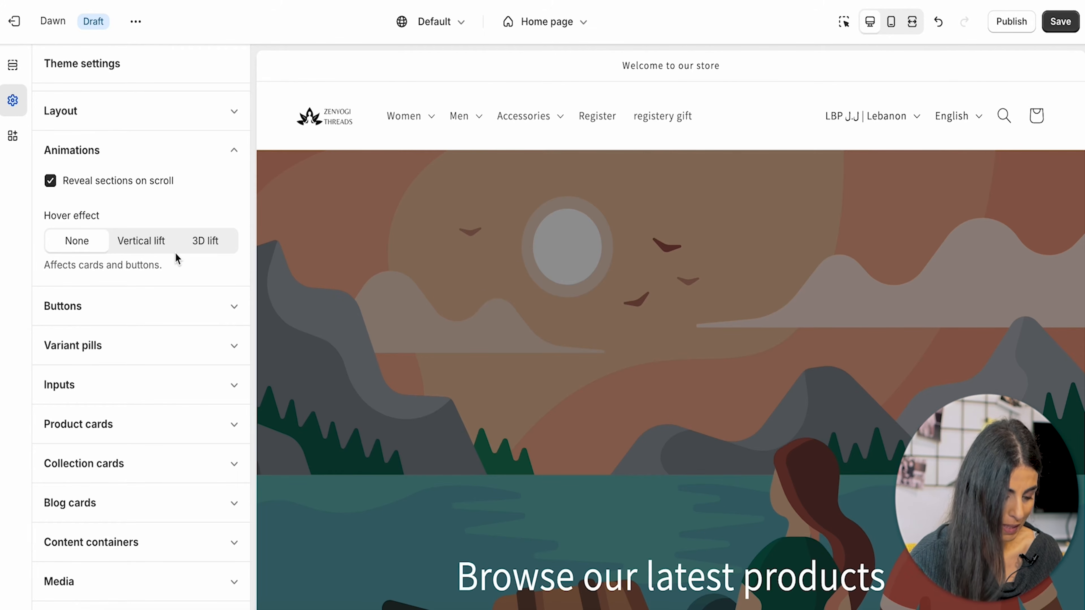
- Switch from the Animations to the Buttons settings and show the home page's Shop all button in the preview
click(226, 151)
click(213, 189)
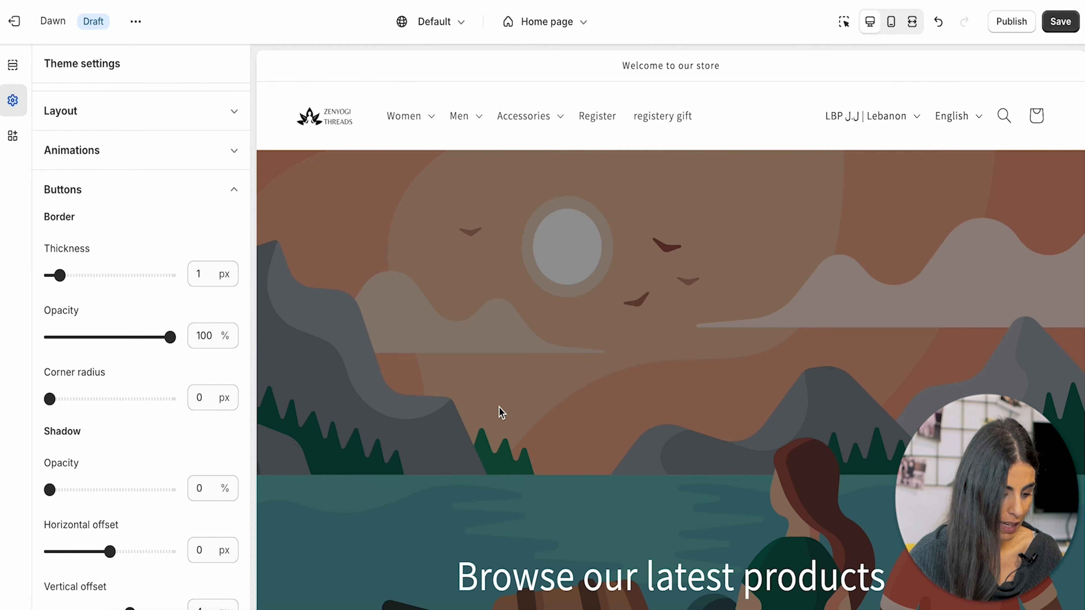
scroll(501, 412, down, 10)
scroll(501, 414, up, 5)
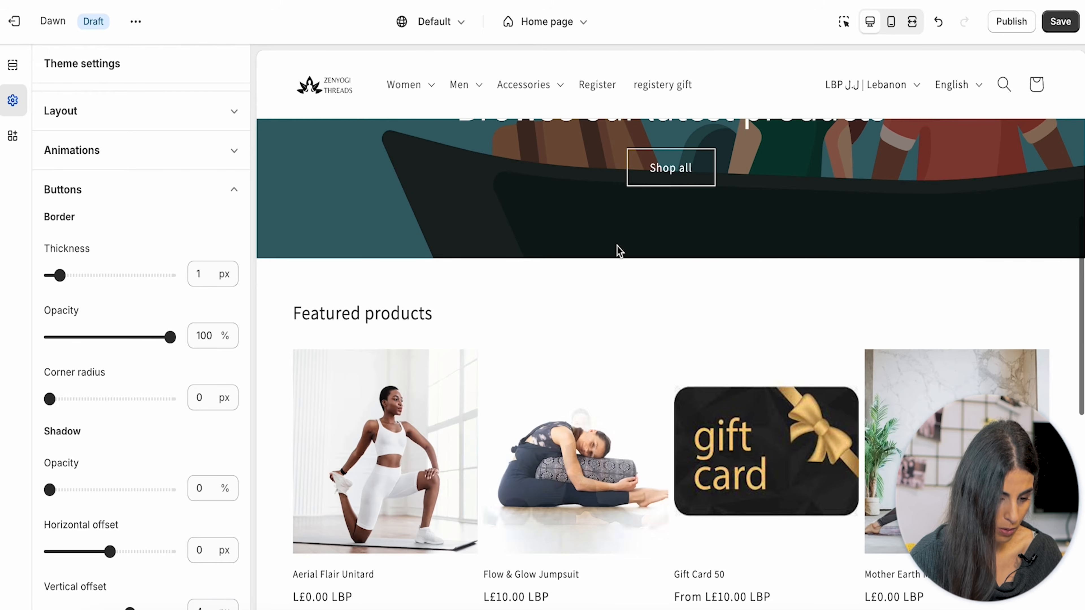
- Try a button border thickness of 5 px and opacity of 75%, then restore them to 1 px and 100%
click(102, 278)
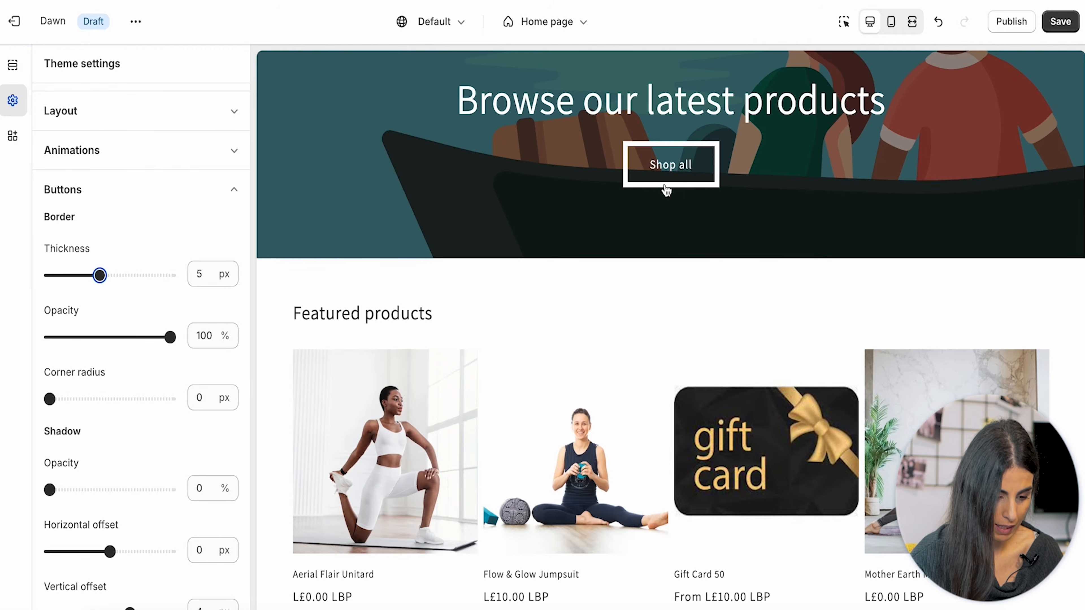
double_click(200, 274)
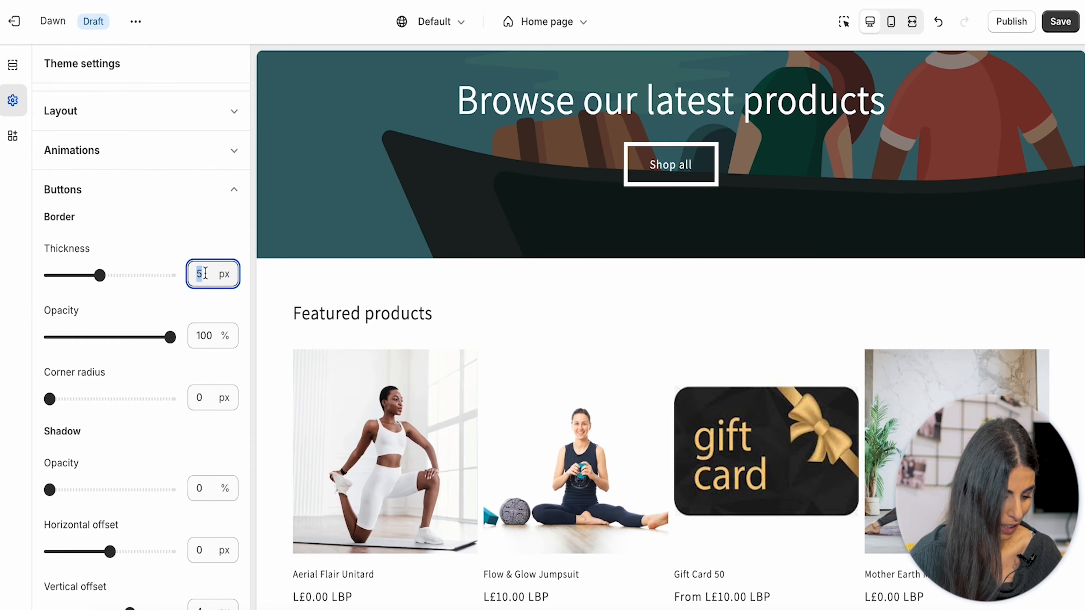
text(1)
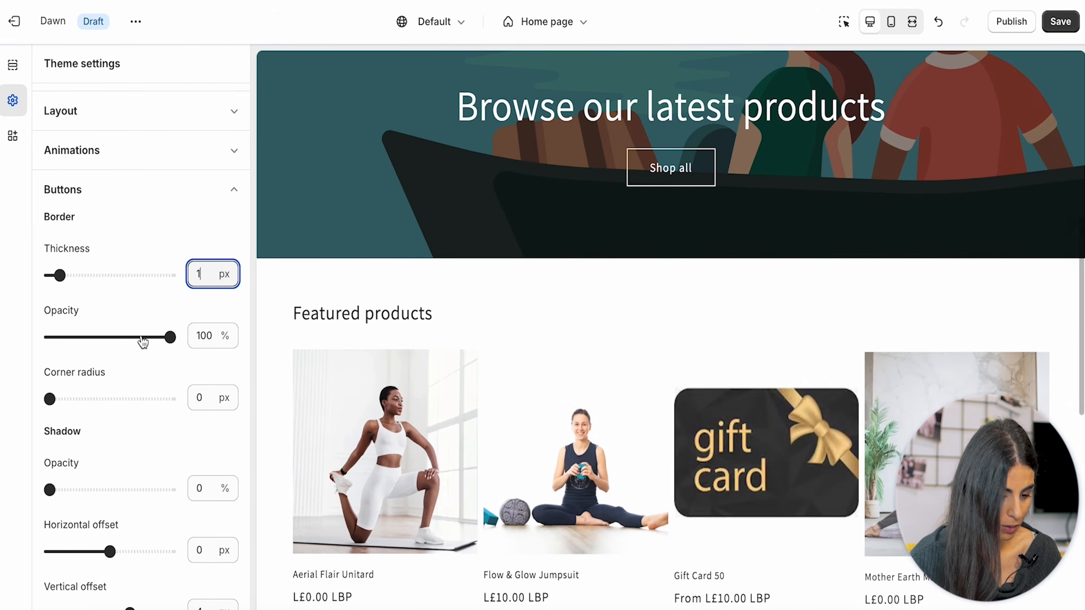
click(140, 337)
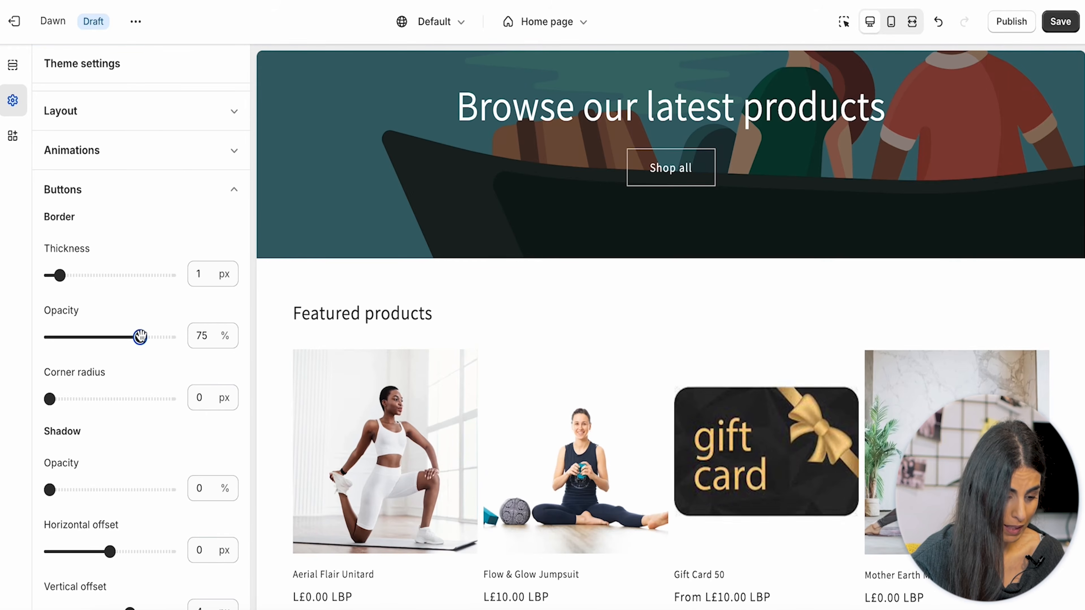
click(163, 337)
drag(163, 337, 173, 337)
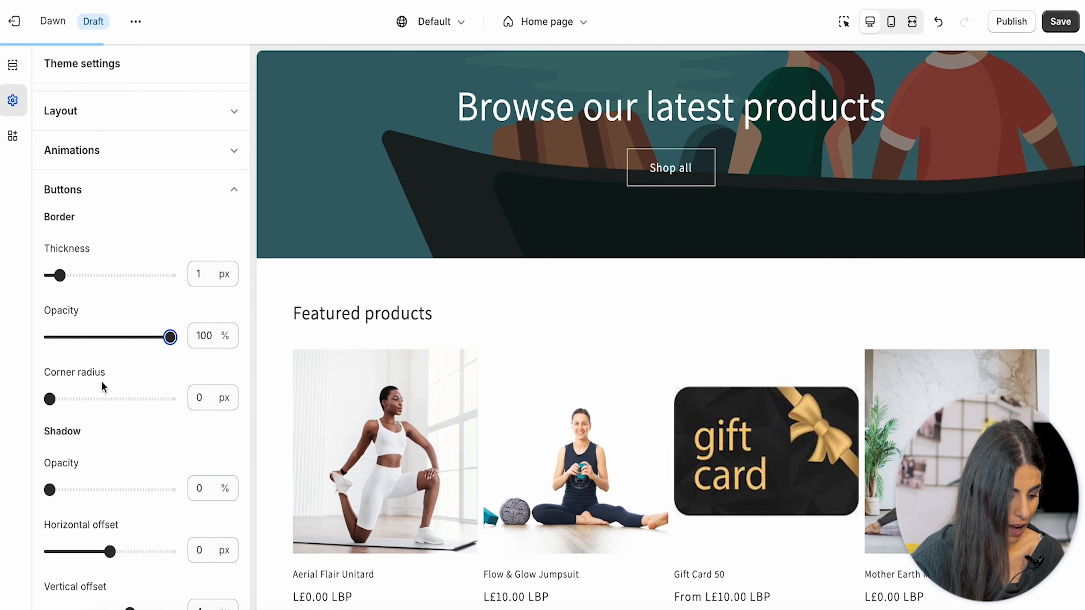
click(49, 399)
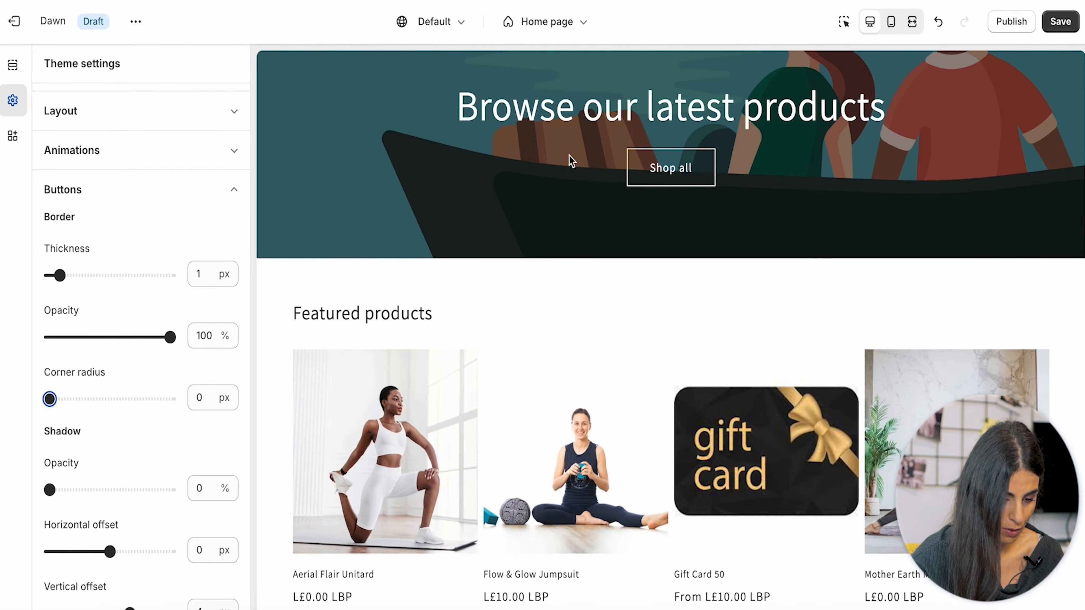
- Set the button shadow's opacity to 30% and its blur to 0 px
scroll(94, 477, down, 2)
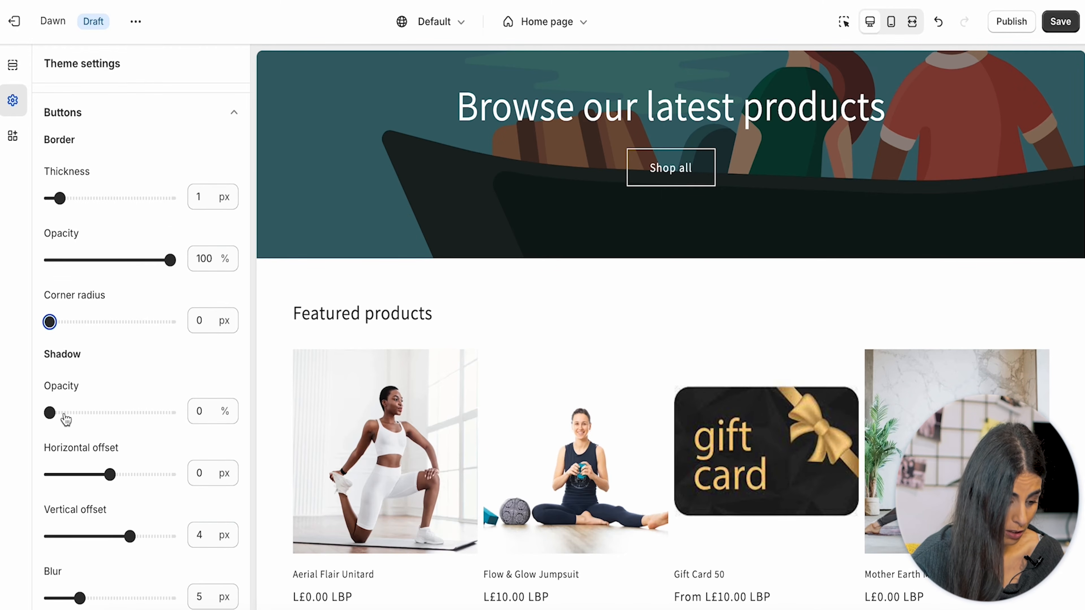
click(63, 413)
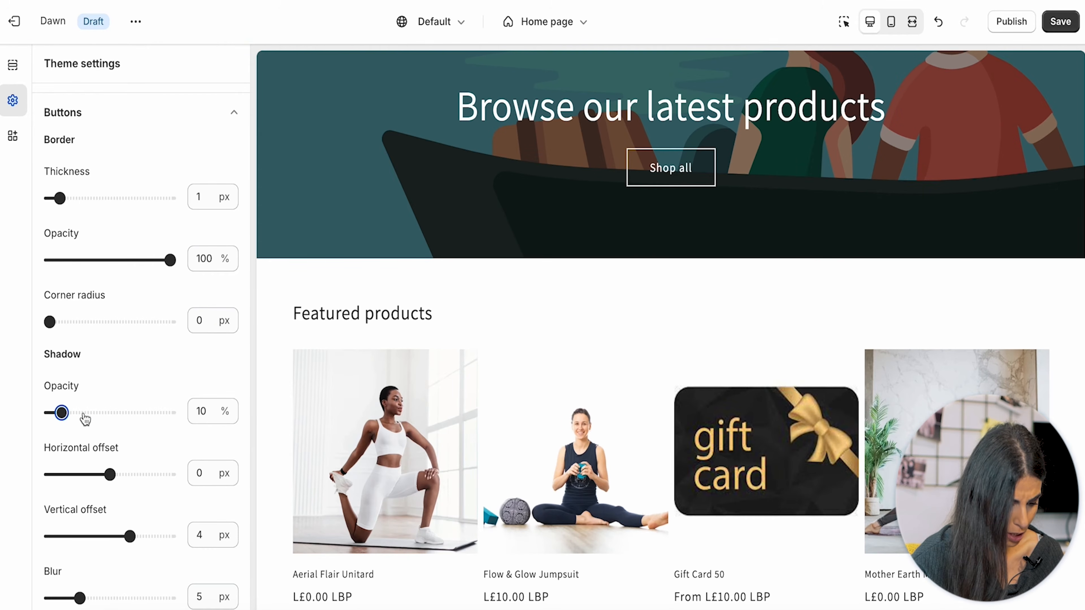
click(86, 412)
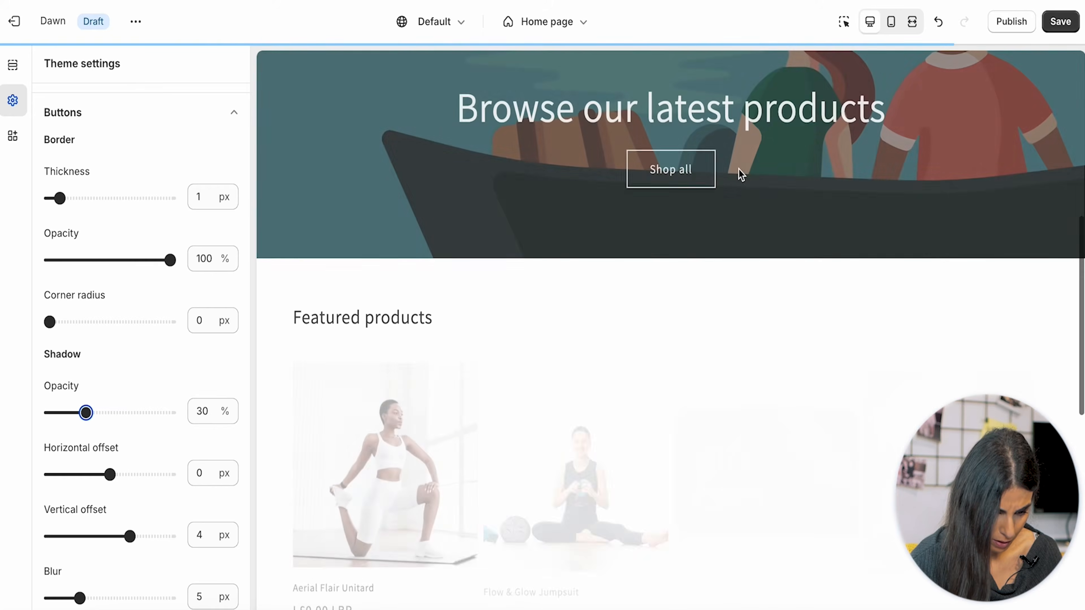
scroll(166, 423, down, 4)
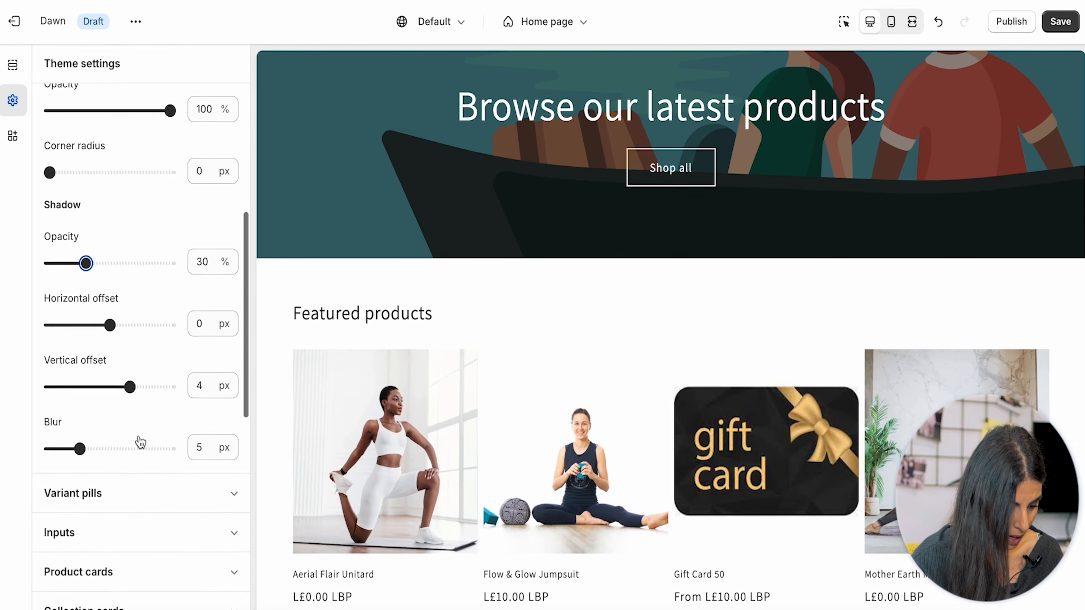
drag(80, 434, 52, 452)
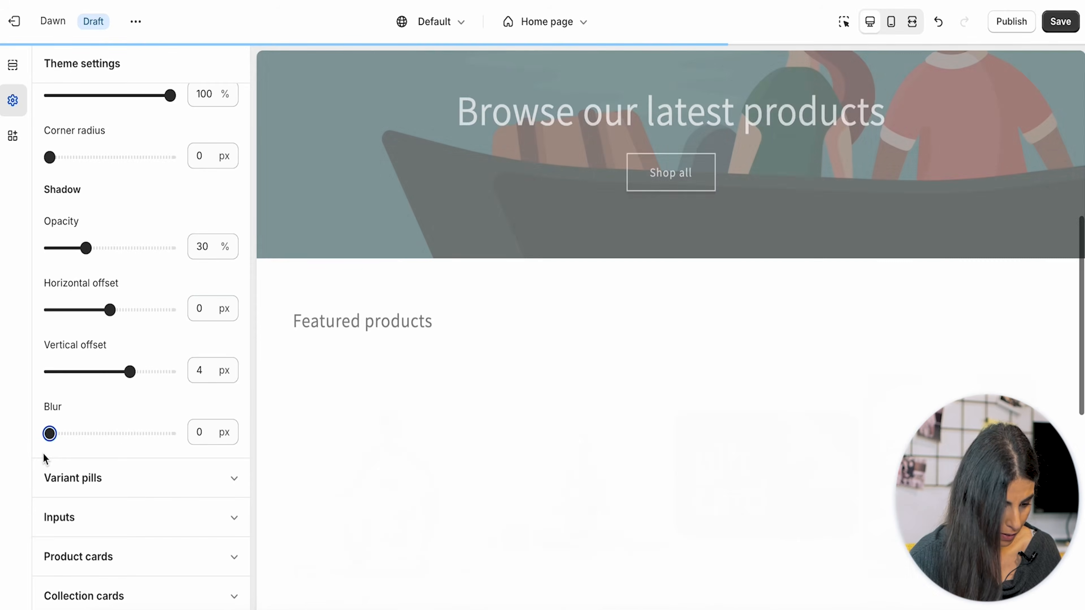
- Preview the Yoga Accessories Bundle product page and set the button shadow's horizontal offset to -4 px and vertical offset to -8 px
scroll(523, 418, down, 10)
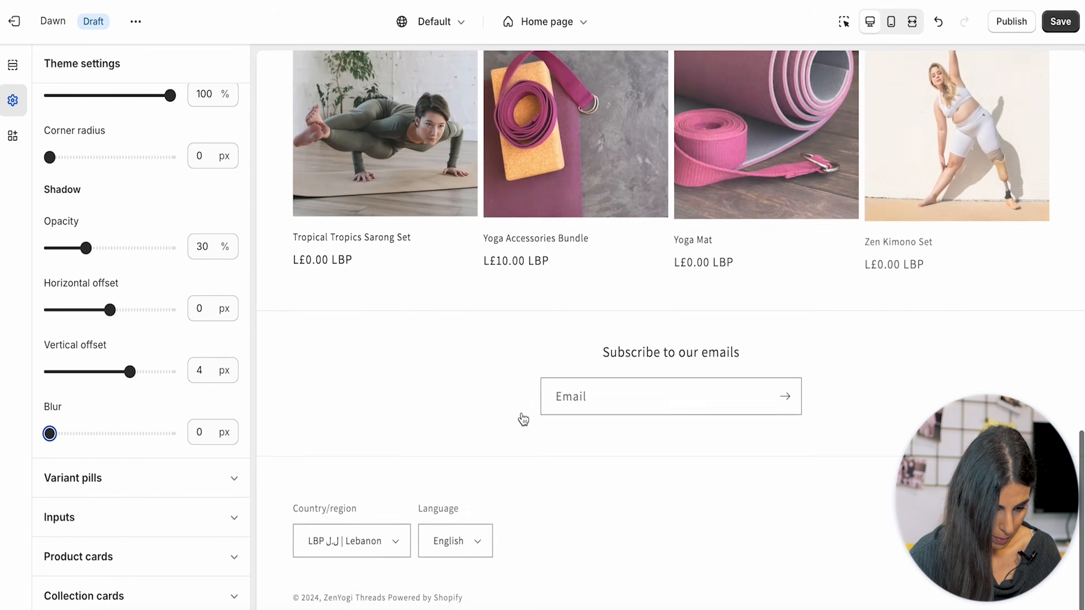
click(572, 163)
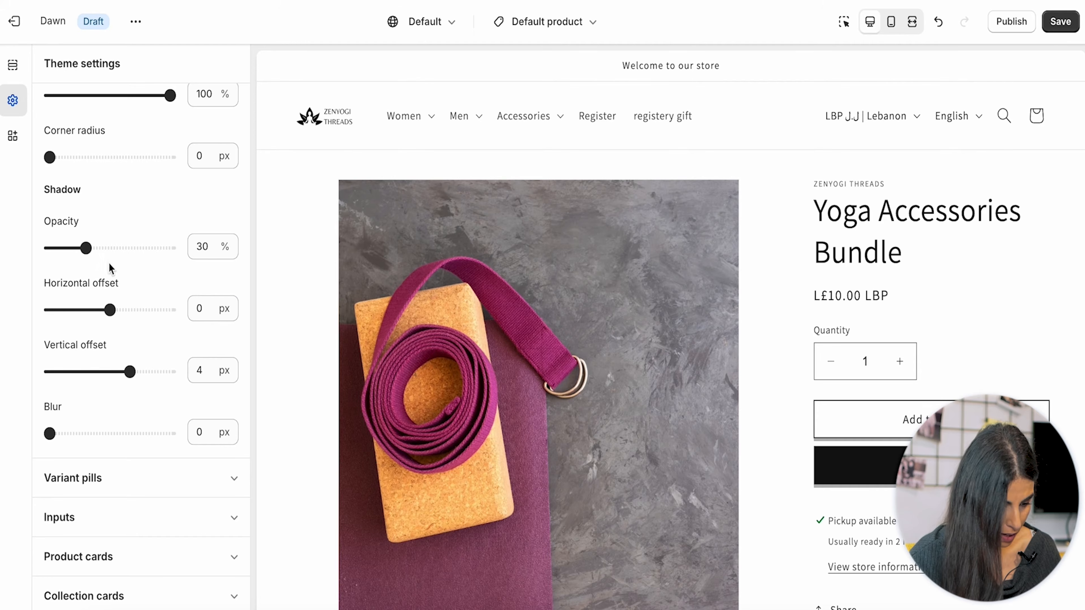
drag(110, 311, 79, 317)
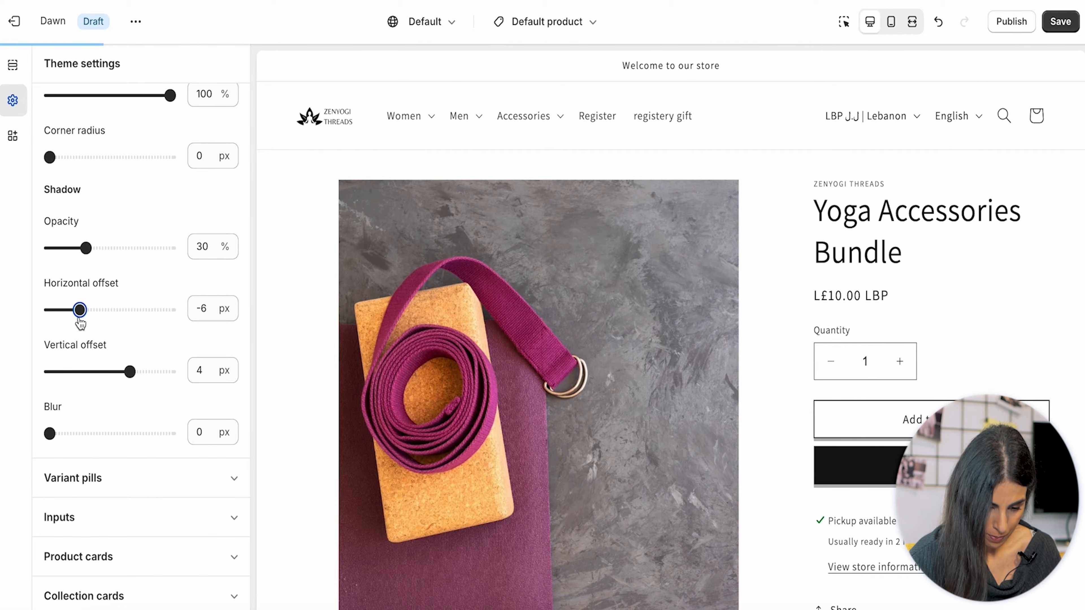
drag(129, 371, 70, 374)
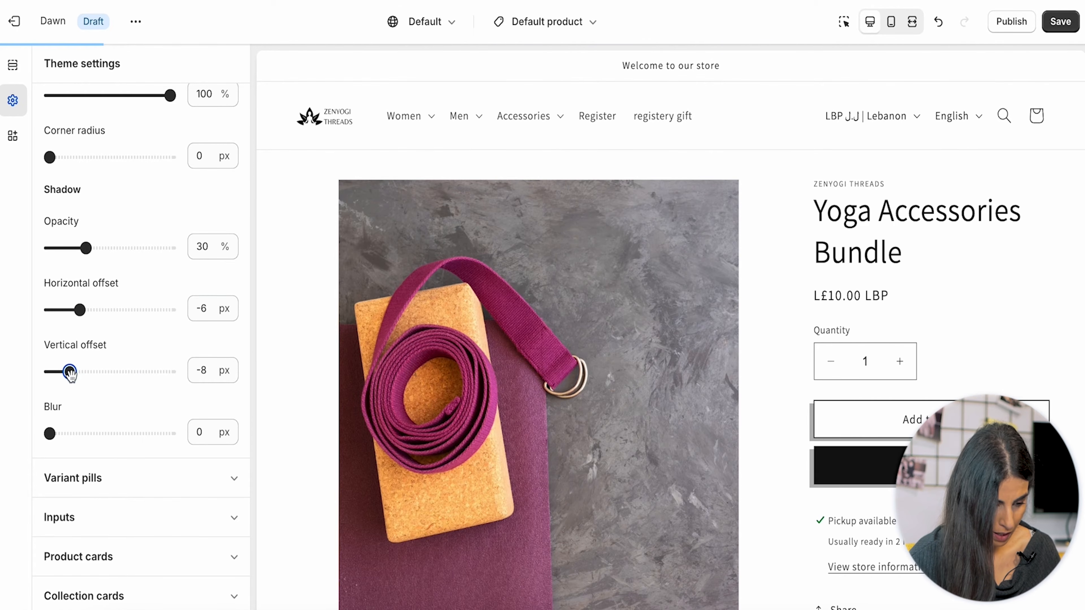
drag(80, 310, 90, 310)
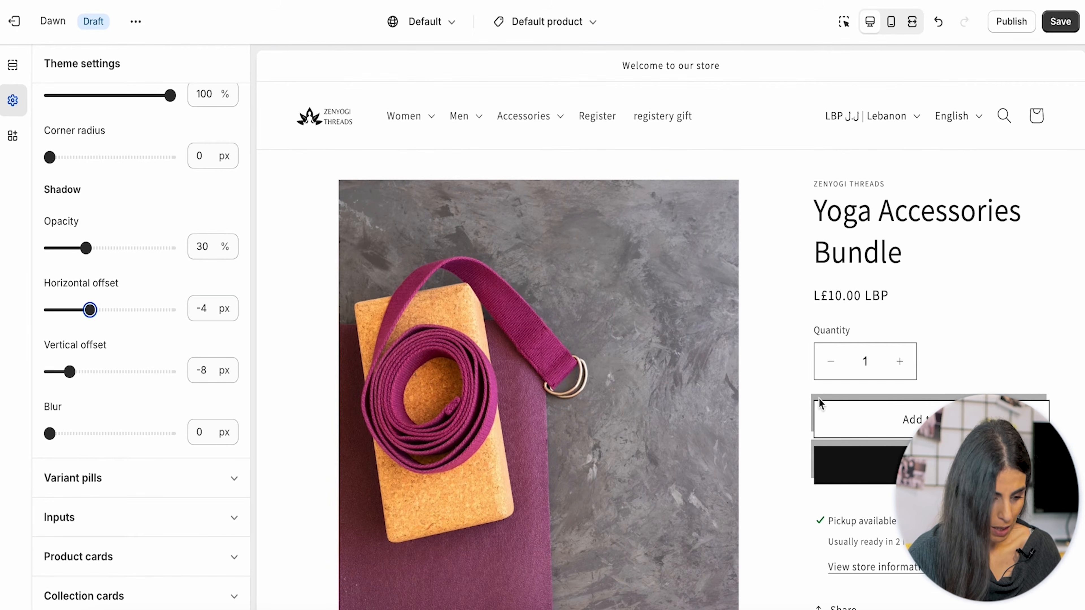
- Return the preview to the home page and collapse the Buttons settings
click(327, 122)
scroll(146, 300, up, 2)
scroll(144, 240, up, 2)
scroll(133, 120, up, 3)
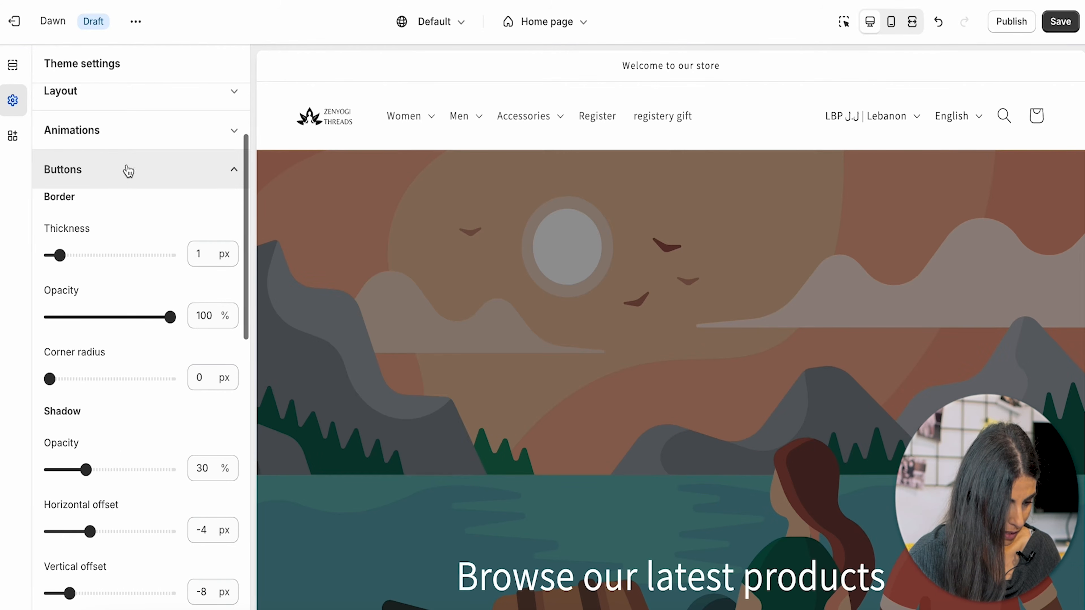
click(129, 168)
- Review the border and shadow options in the Variant pills settings
scroll(145, 307, down, 1)
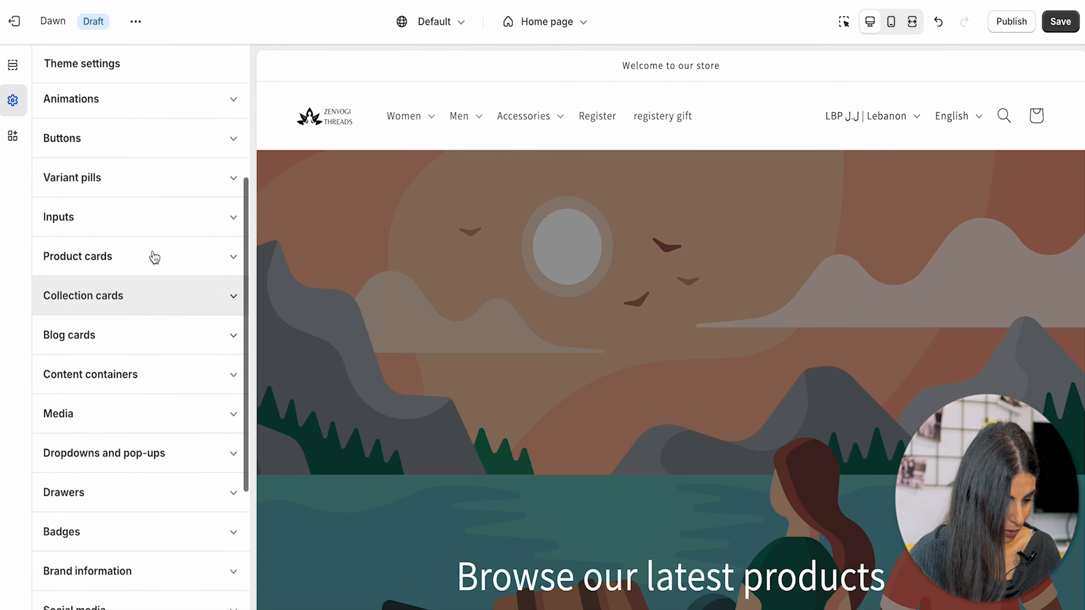
click(174, 178)
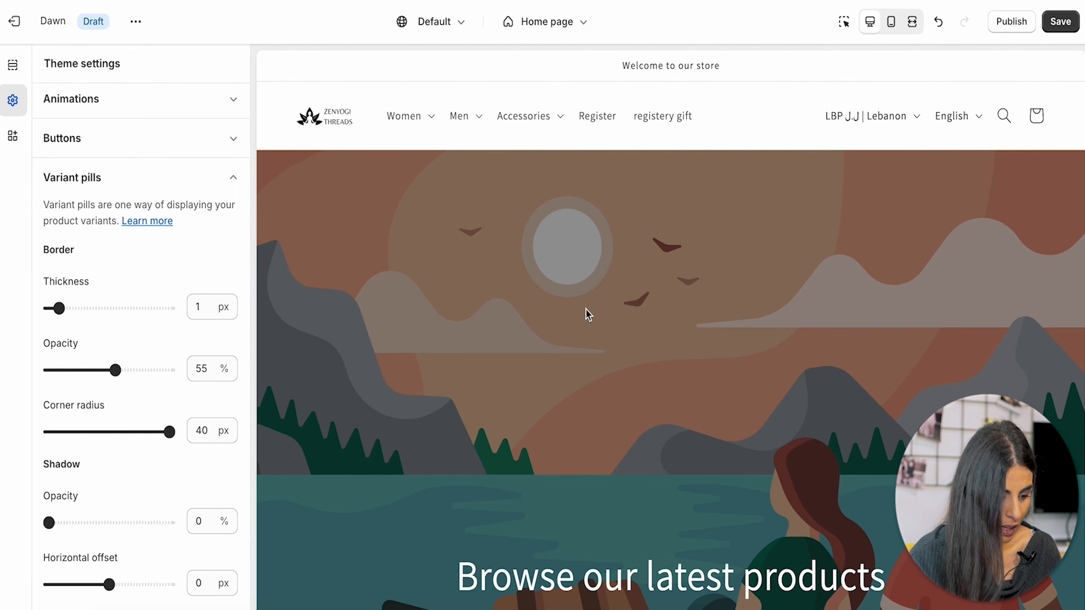
scroll(588, 316, down, 10)
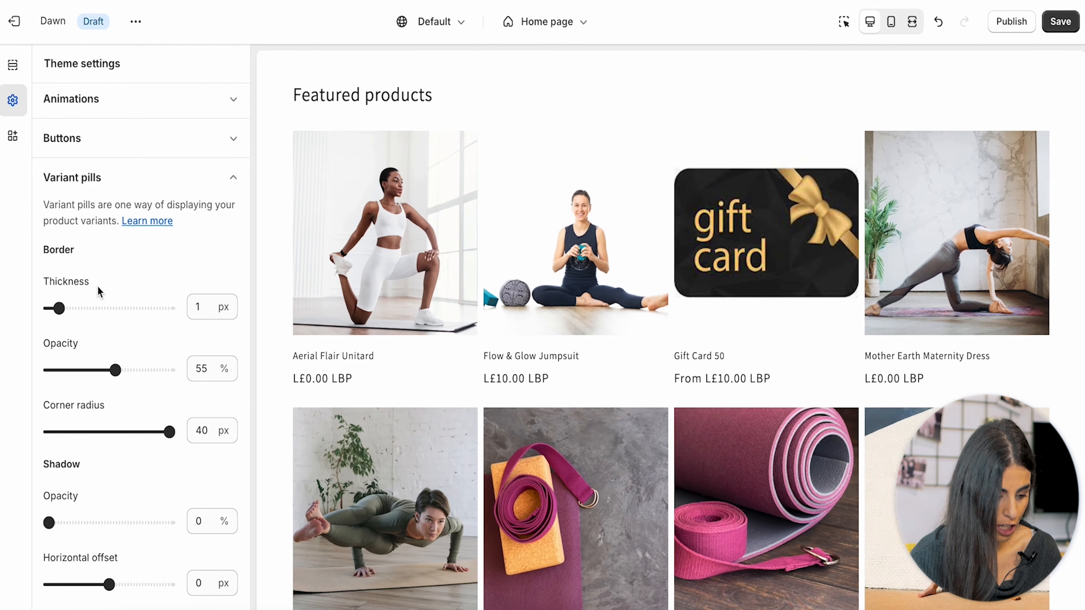
scroll(166, 503, down, 5)
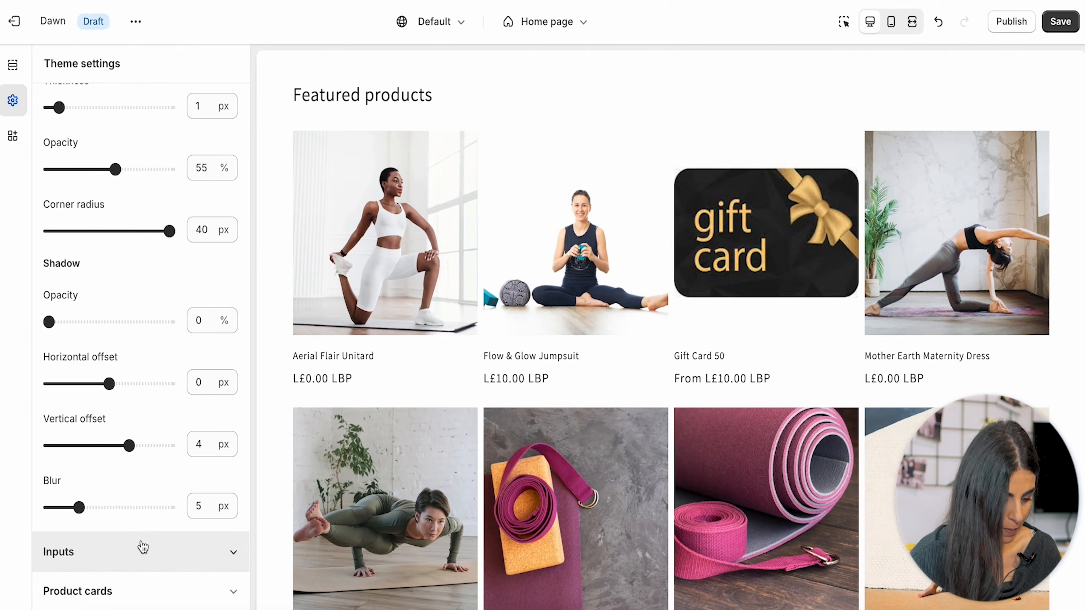
scroll(150, 464, up, 1)
scroll(149, 464, up, 4)
click(141, 191)
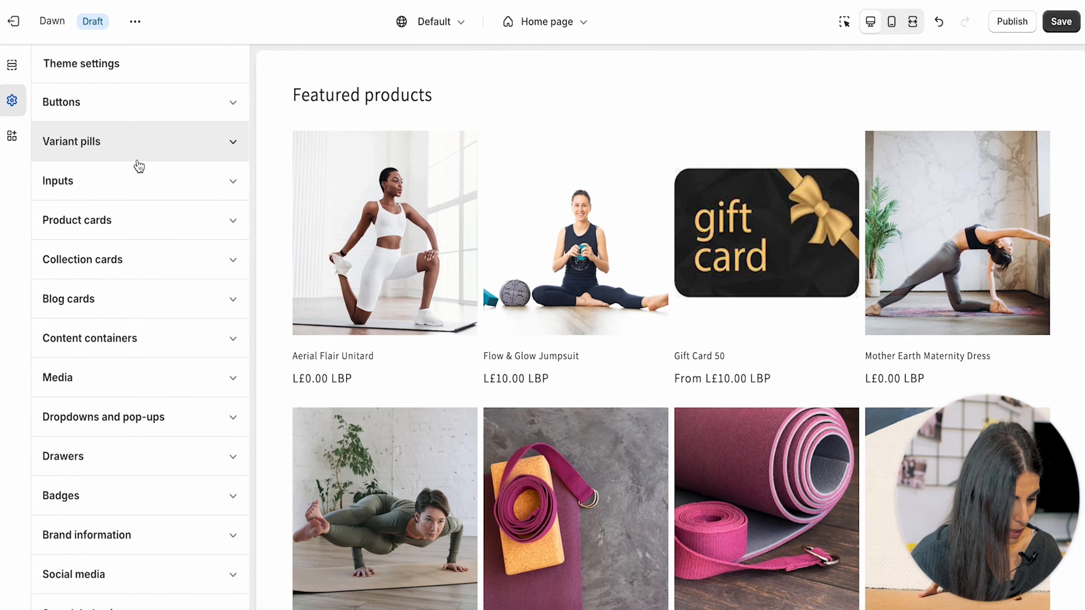
- Set the product cards to the Card style with 4 px image padding and center text alignment
click(135, 229)
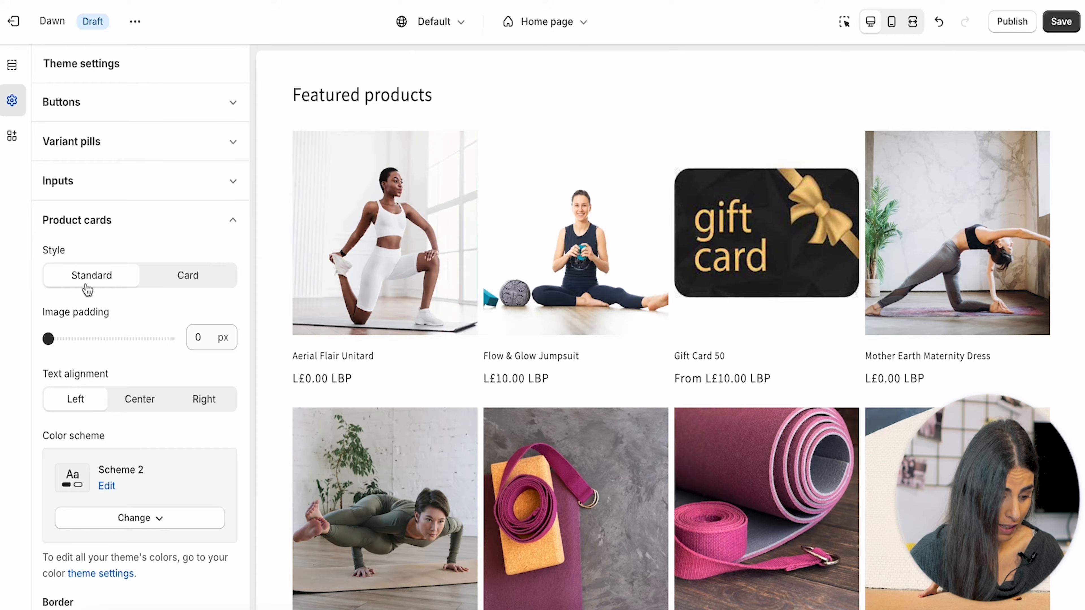
click(172, 284)
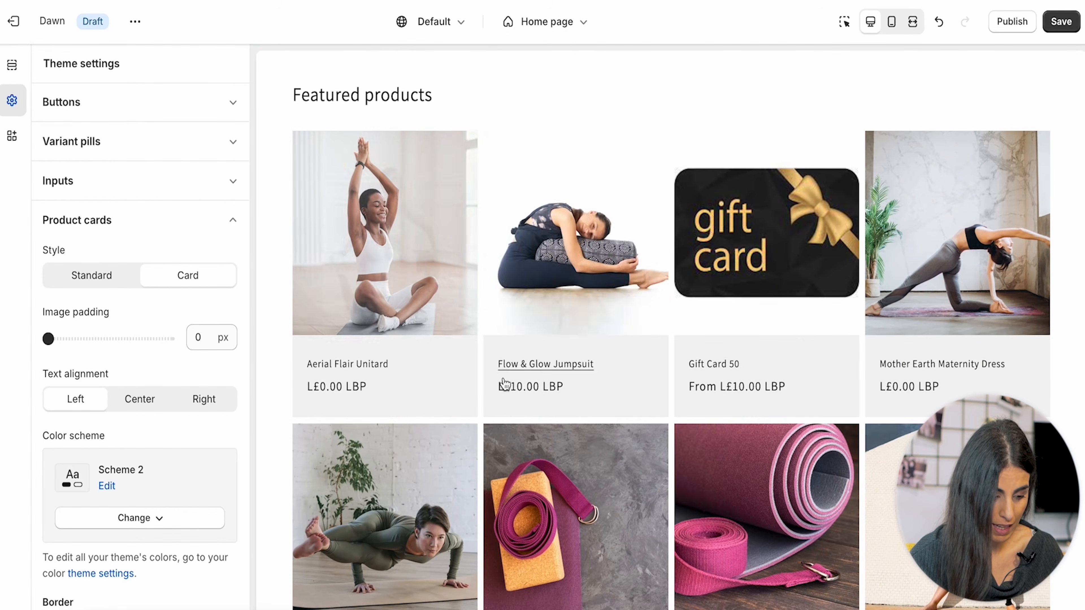
click(73, 339)
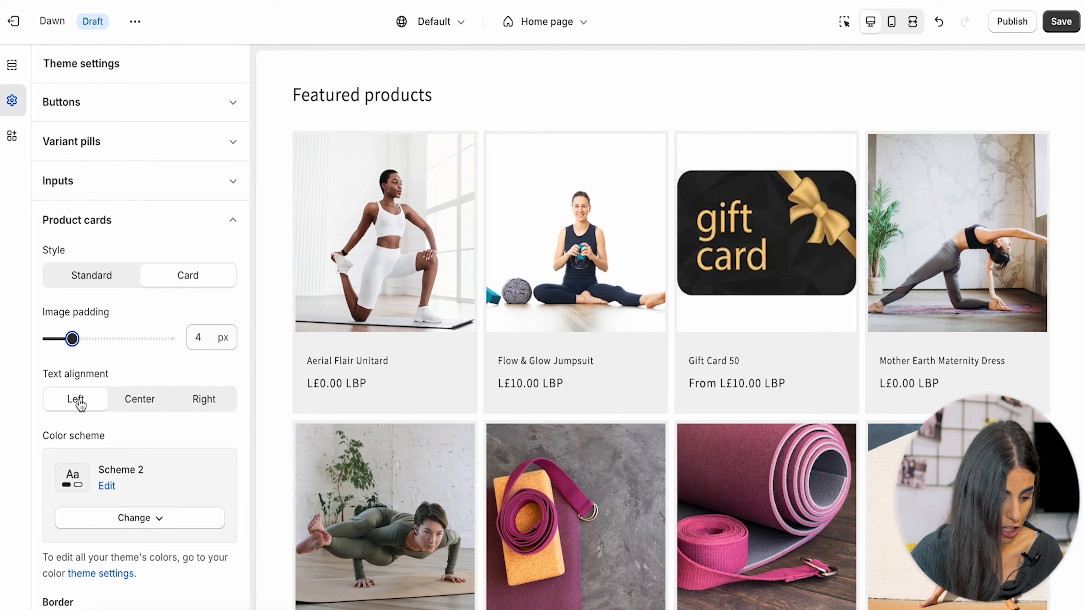
click(141, 401)
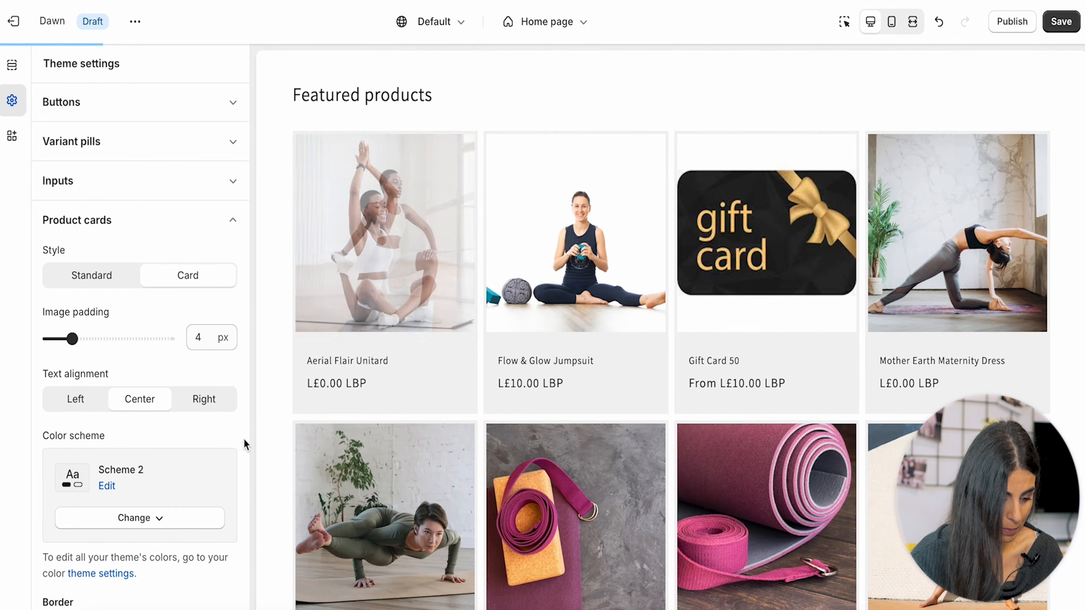
- Change the product cards' color scheme to Scheme 3
scroll(175, 469, down, 3)
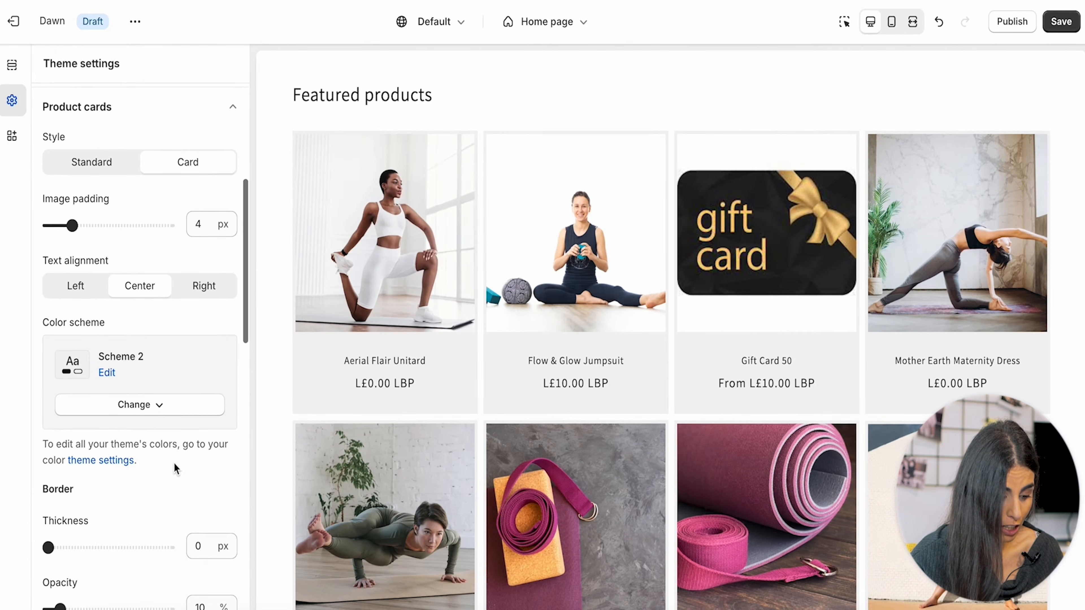
click(159, 397)
click(134, 525)
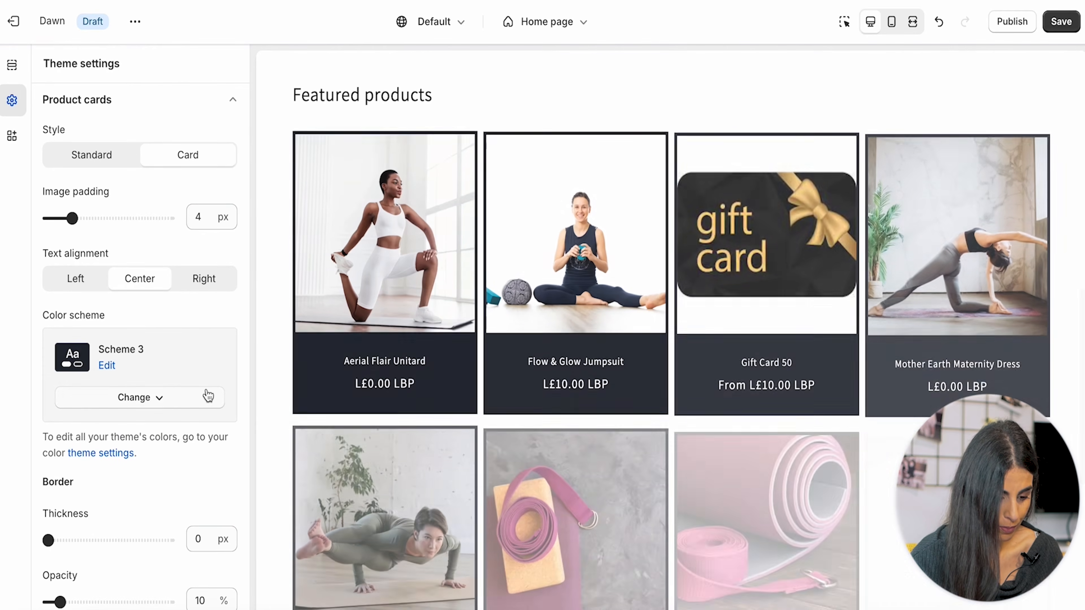
- Review the border and shadow options for the product cards, and collapse the Product cards settings
scroll(65, 410, down, 5)
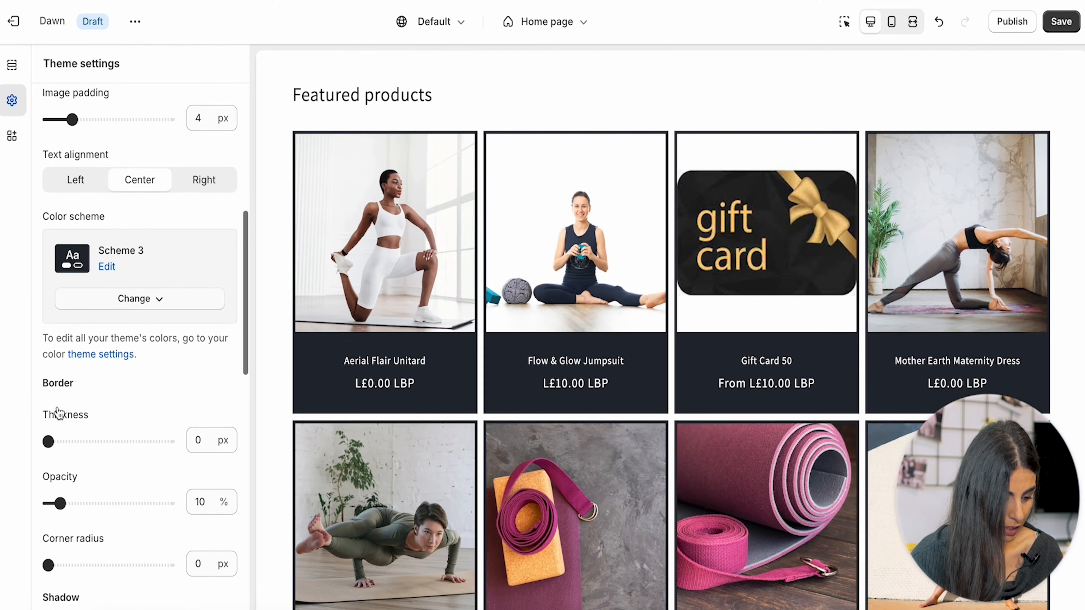
scroll(104, 462, down, 6)
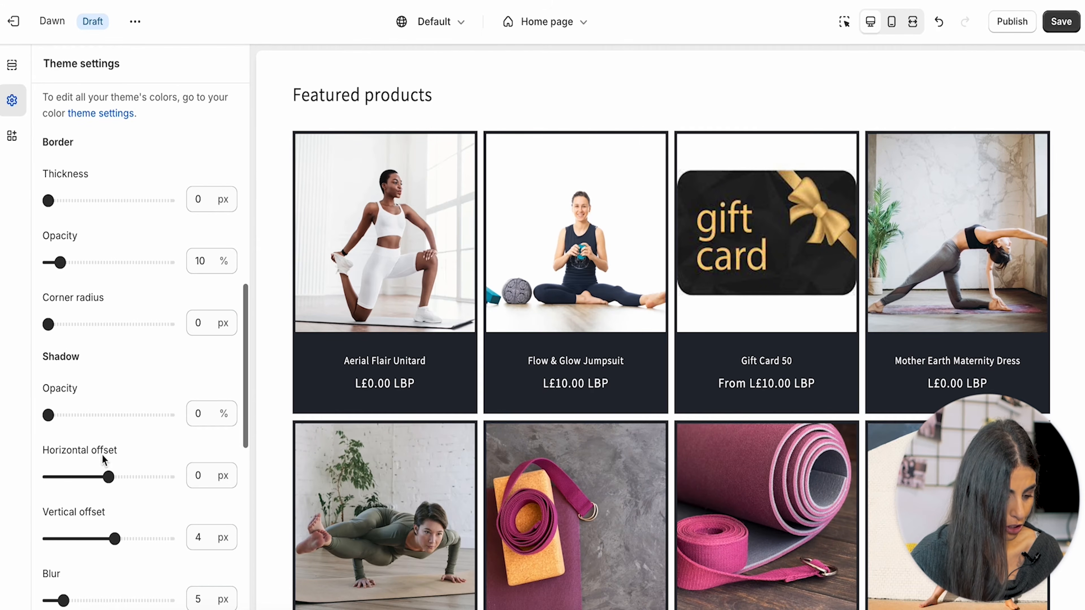
scroll(126, 289, up, 11)
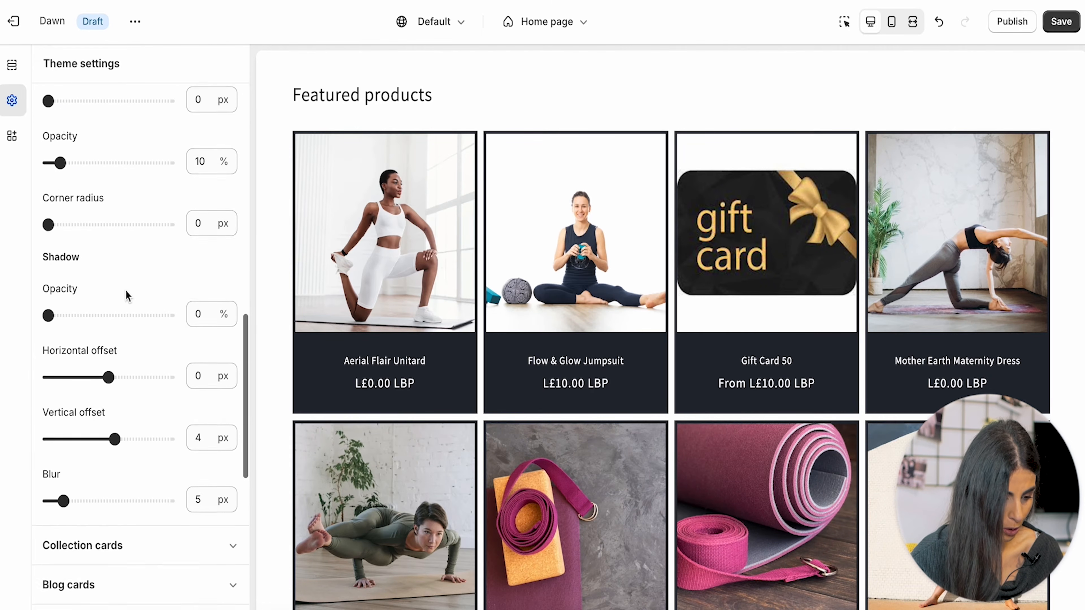
scroll(139, 179, up, 1)
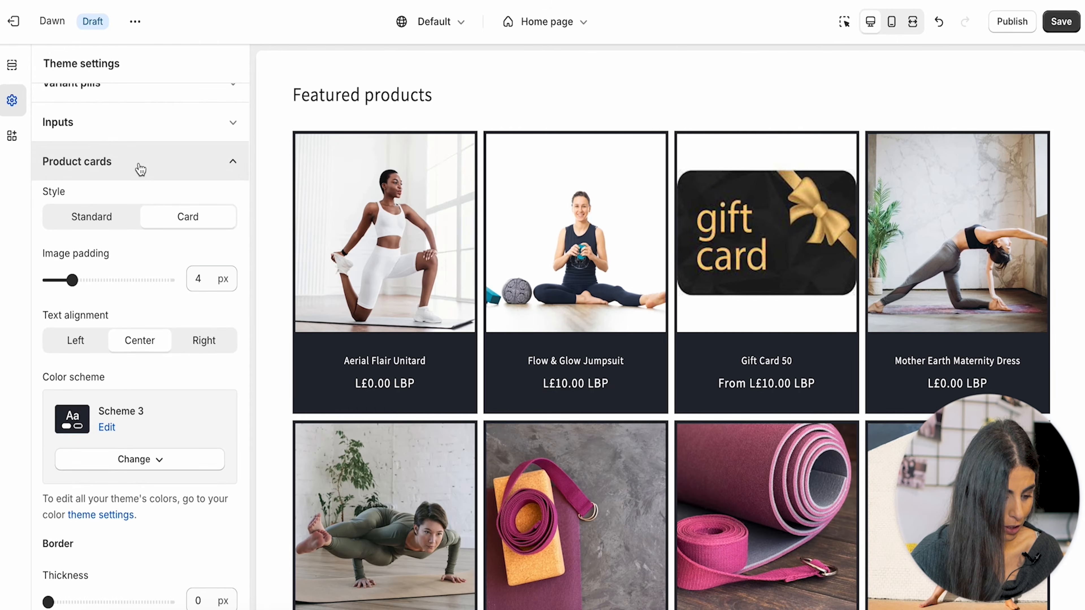
click(140, 167)
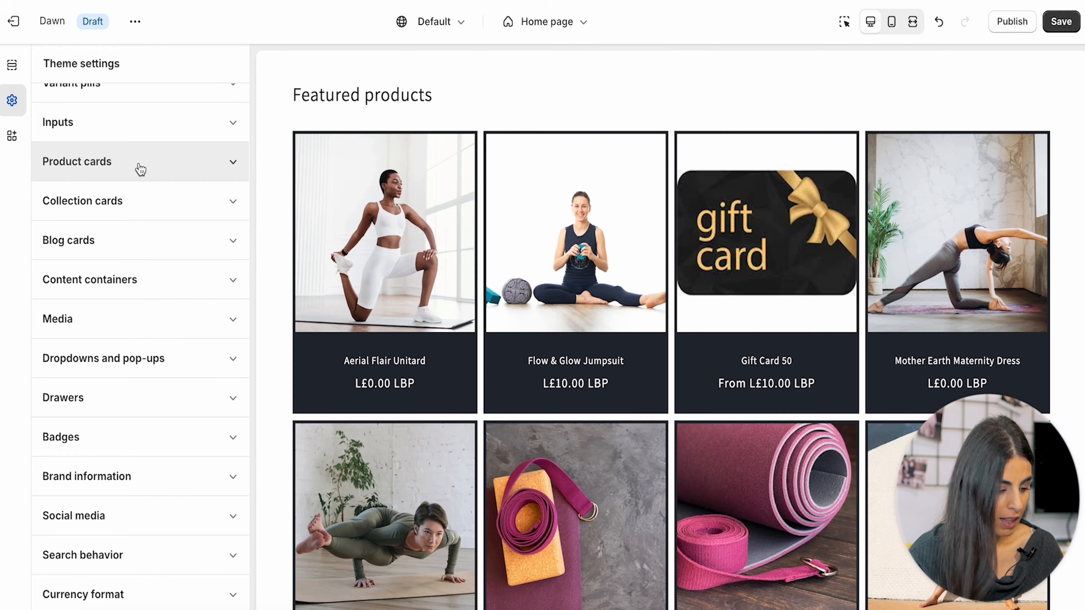
- Review the style, image padding, text alignment and color scheme options in the Collection cards settings
click(138, 214)
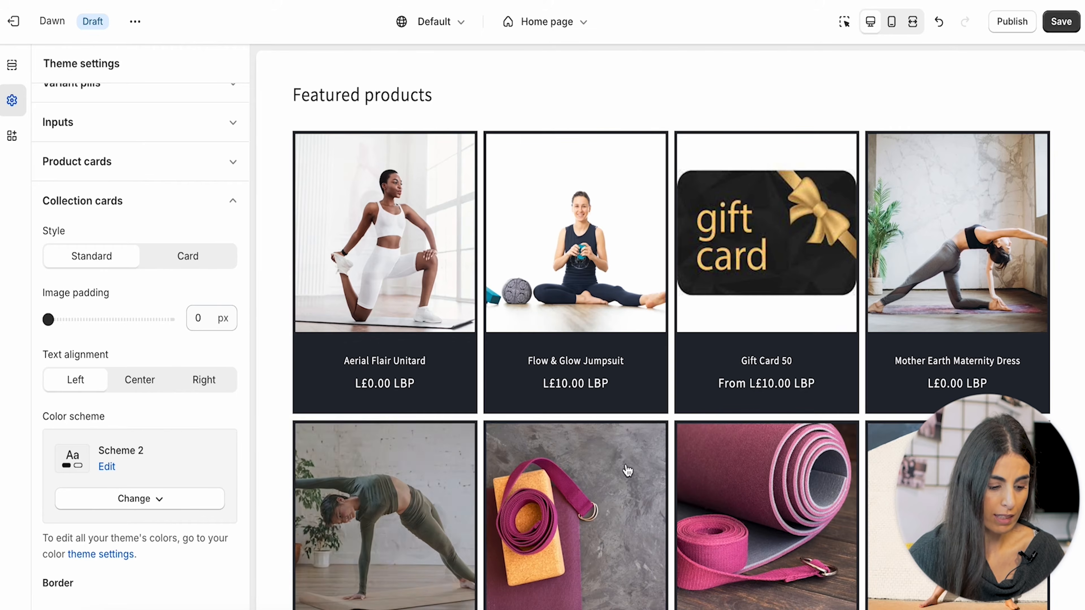
scroll(619, 468, down, 8)
scroll(597, 468, up, 8)
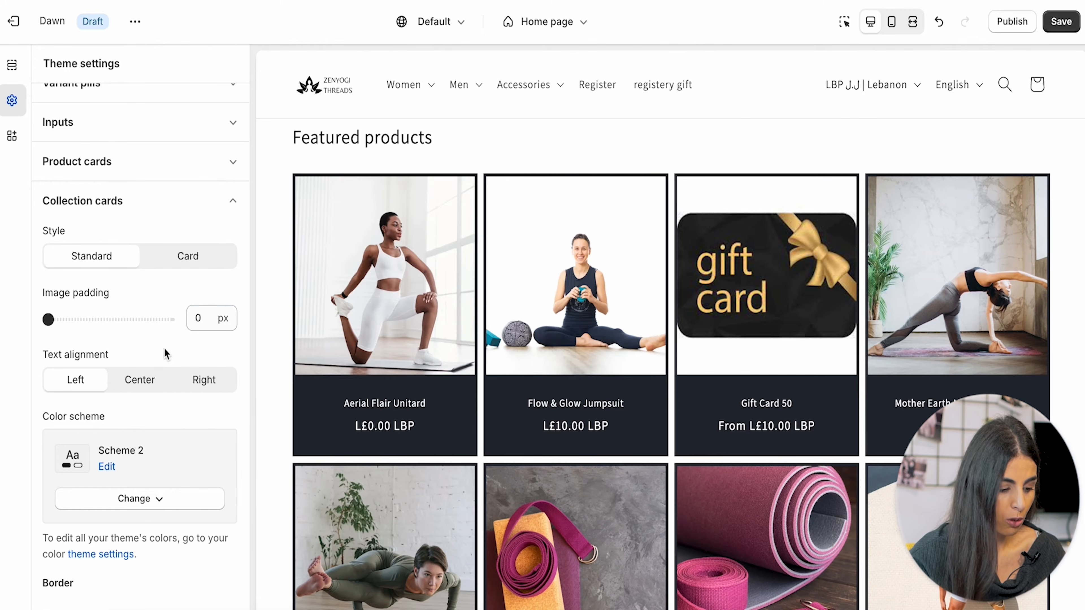
scroll(152, 468, down, 1)
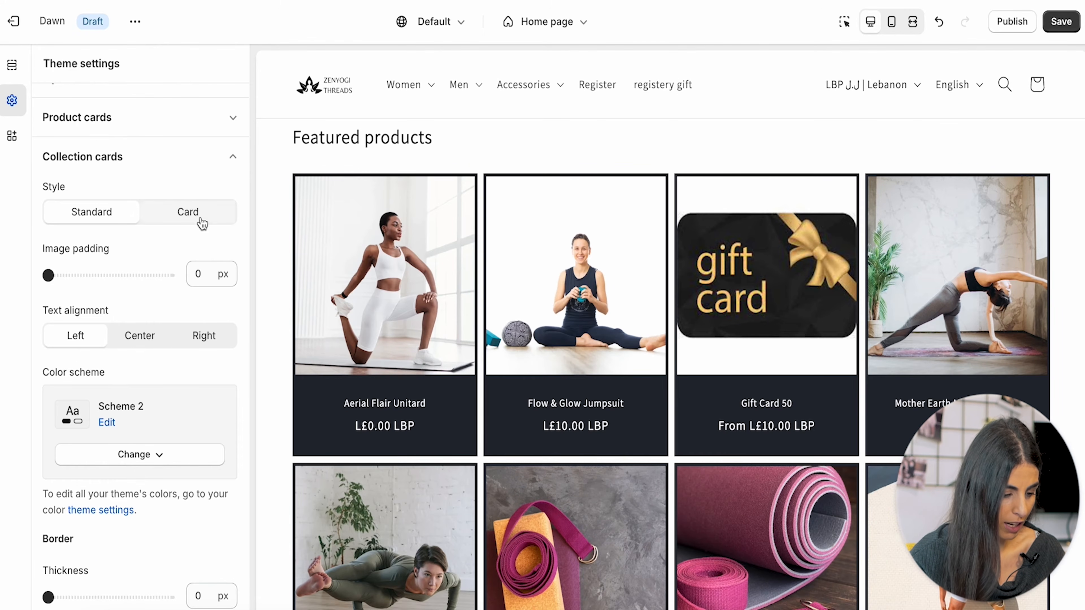
- Review the style, padding and alignment options in the Blog cards settings, and collapse them
click(235, 160)
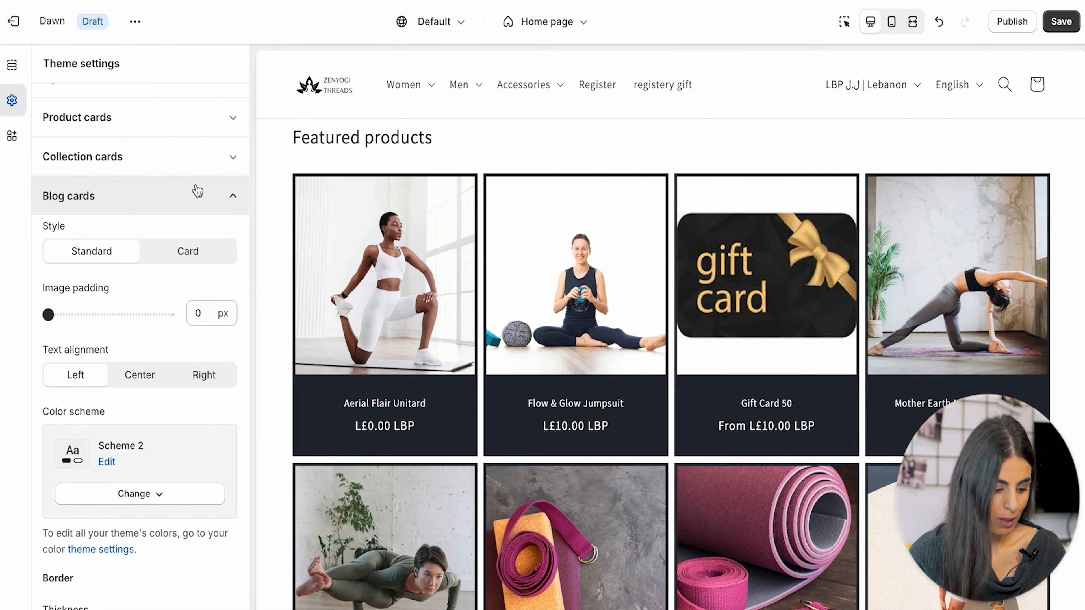
scroll(104, 406, down, 3)
scroll(103, 406, up, 6)
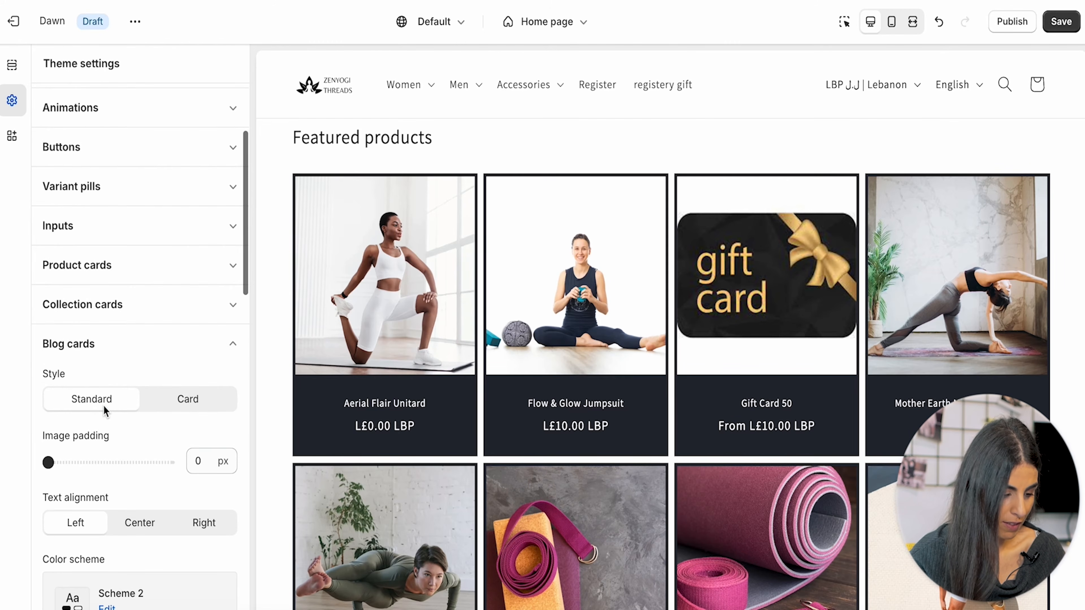
click(201, 346)
- Review the border and shadow options in the Content containers settings, and collapse them
scroll(148, 385, down, 3)
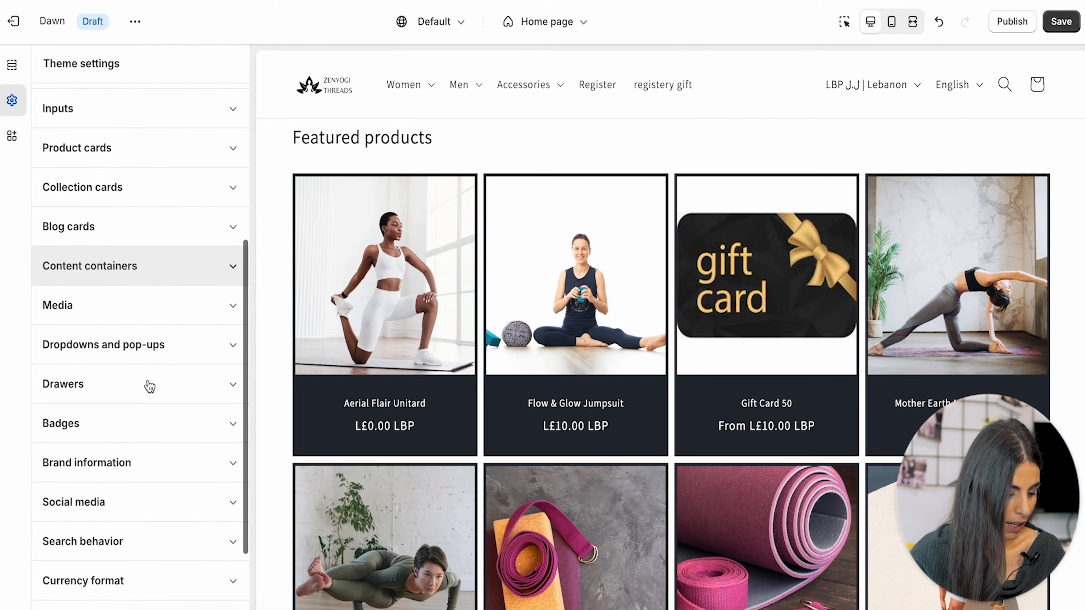
click(230, 223)
scroll(170, 368, down, 3)
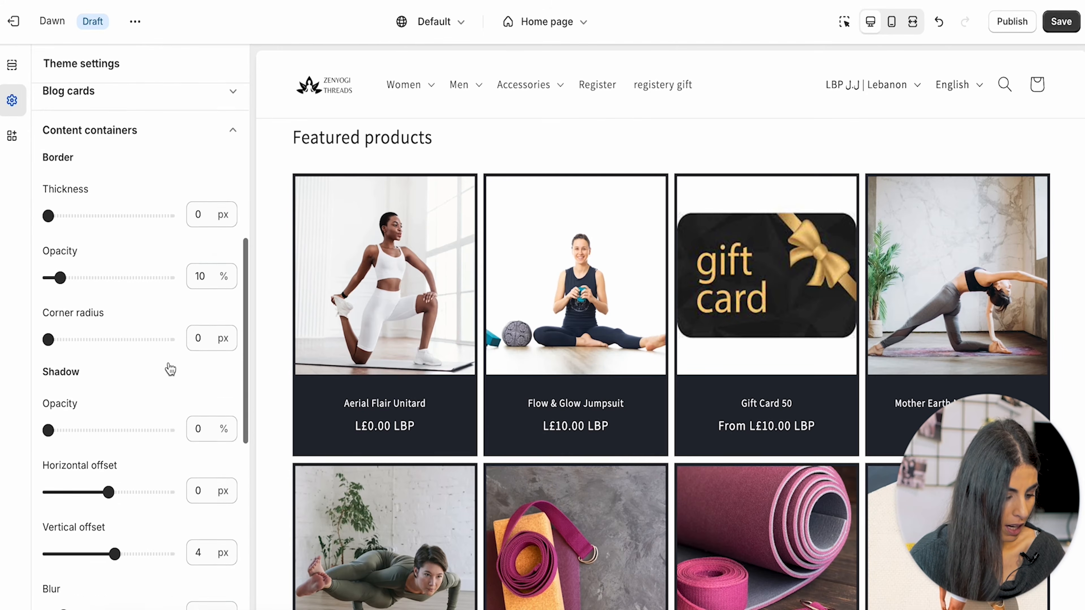
scroll(170, 368, down, 5)
scroll(187, 194, up, 7)
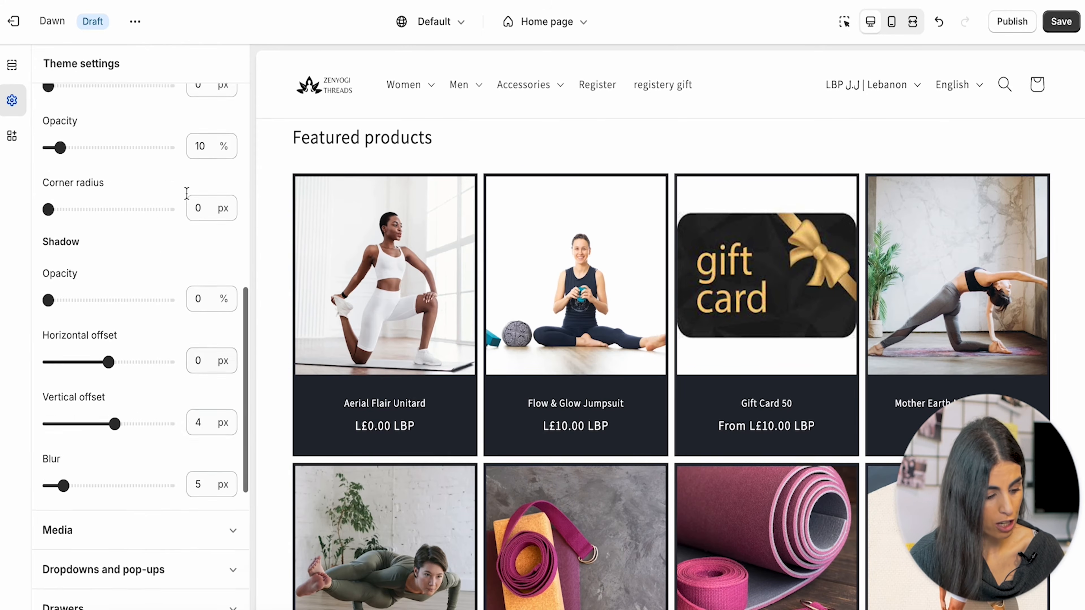
scroll(187, 194, up, 1)
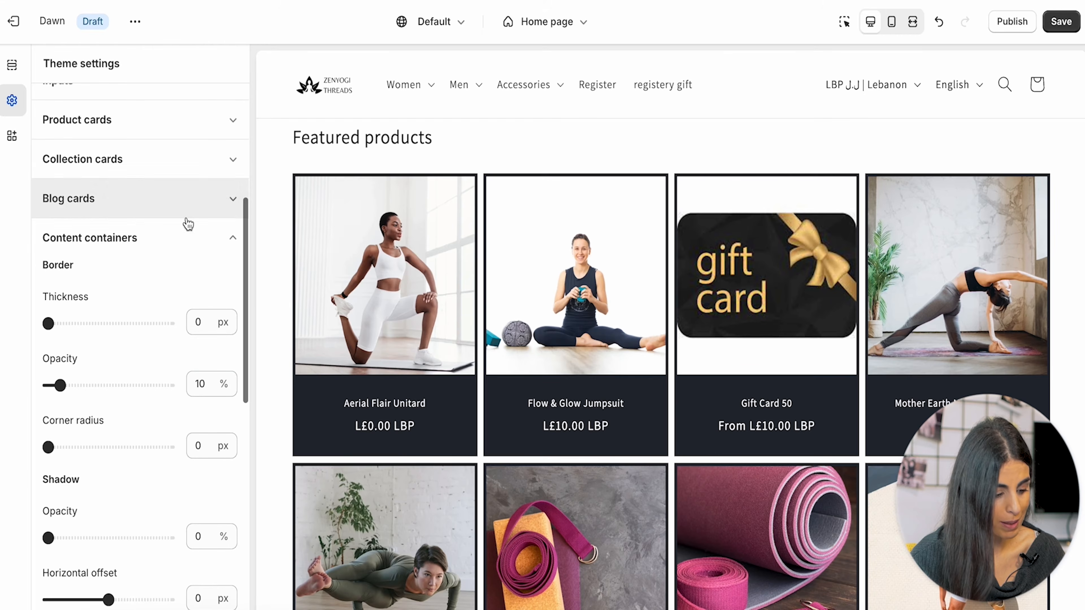
click(193, 243)
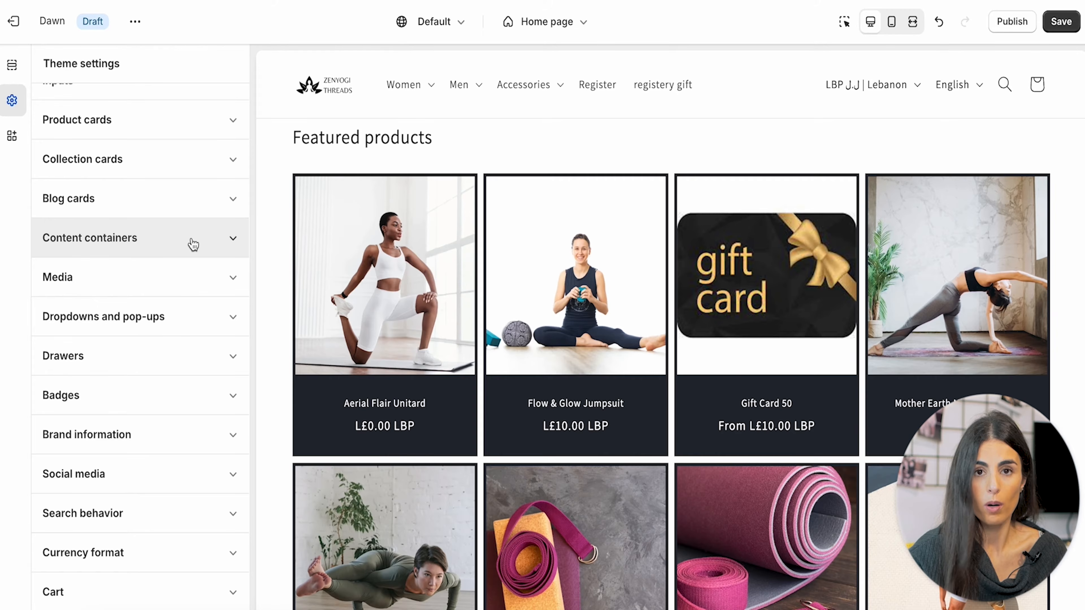
- Review the border and shadow options in the Media settings
click(170, 277)
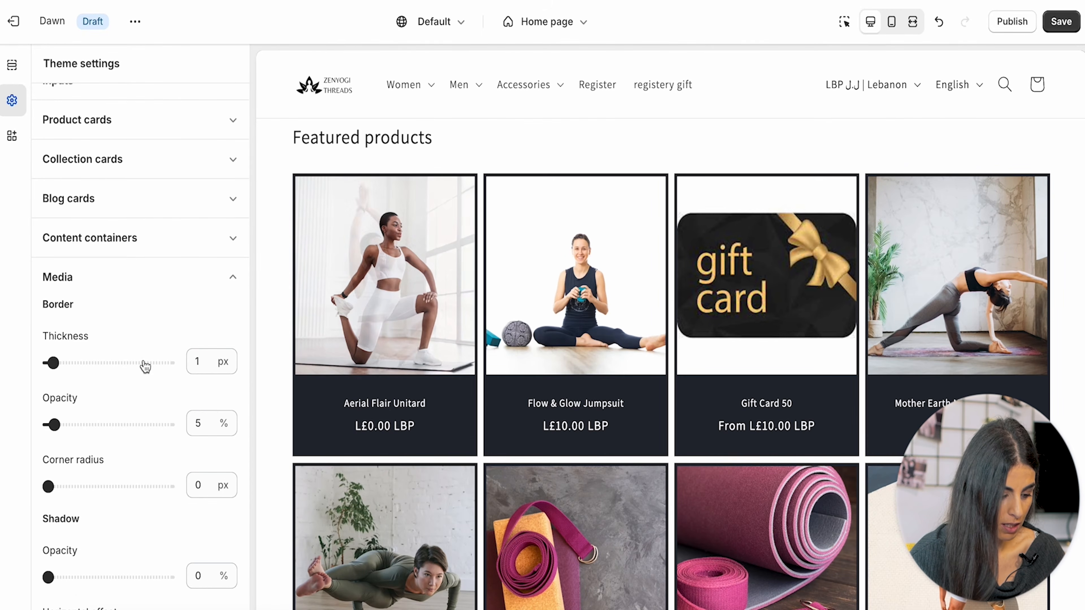
scroll(145, 364, down, 10)
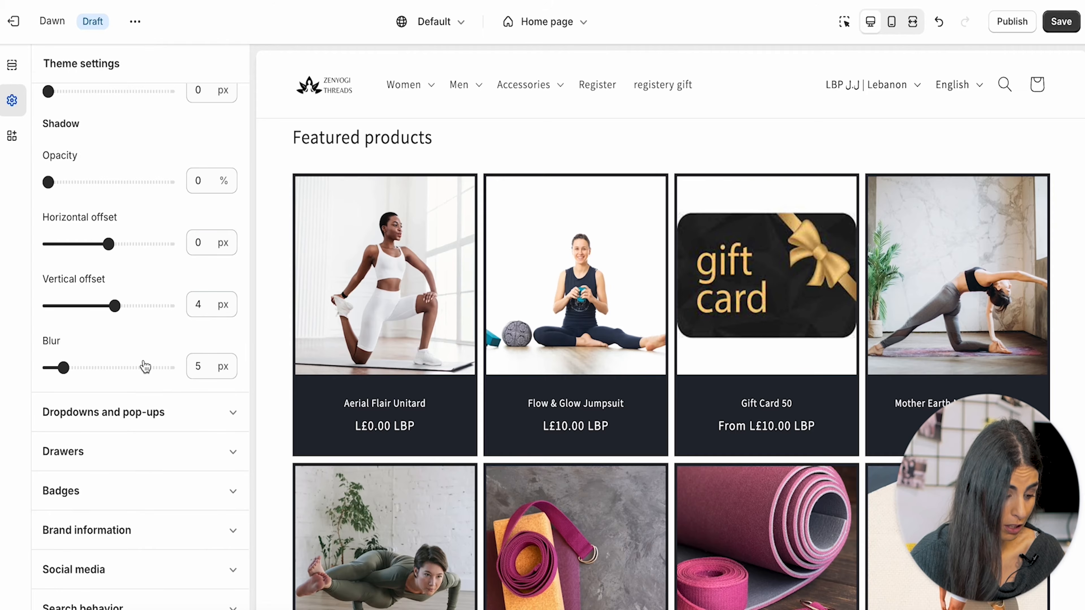
scroll(172, 415, down, 2)
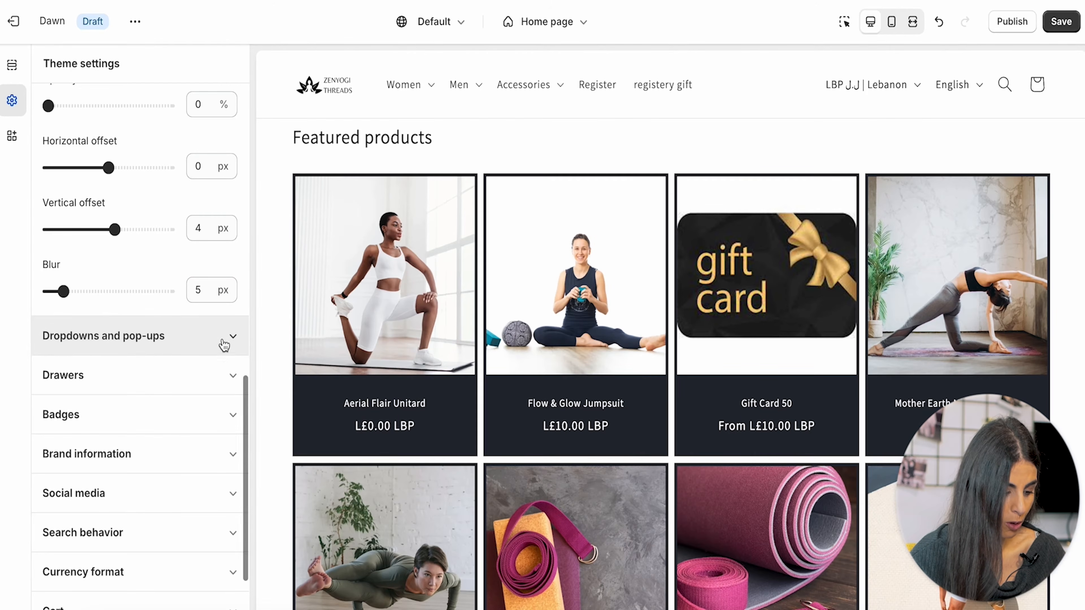
- Review the border and shadow options in the Dropdowns and pop-ups settings, and collapse them
scroll(224, 344, up, 5)
scroll(176, 252, up, 4)
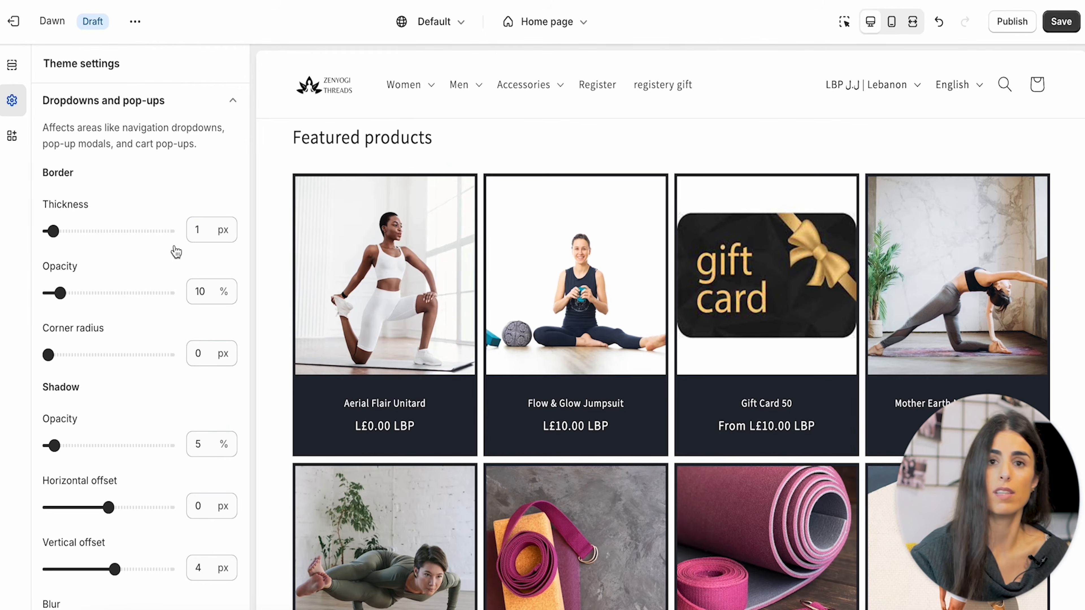
click(226, 101)
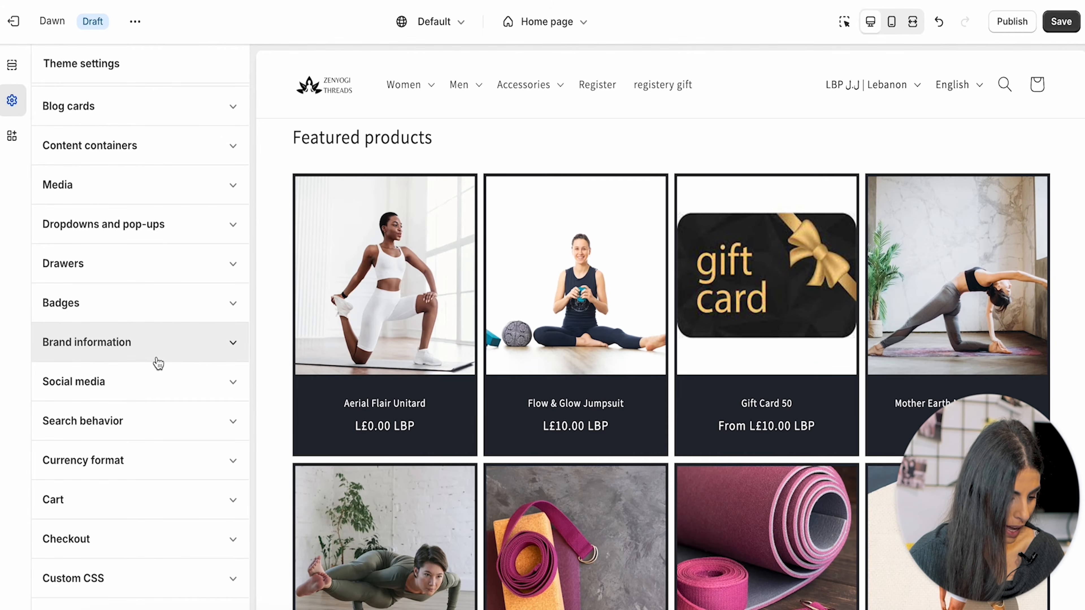
- Review the border and shadow options in the Drawers settings, and collapse them
click(140, 280)
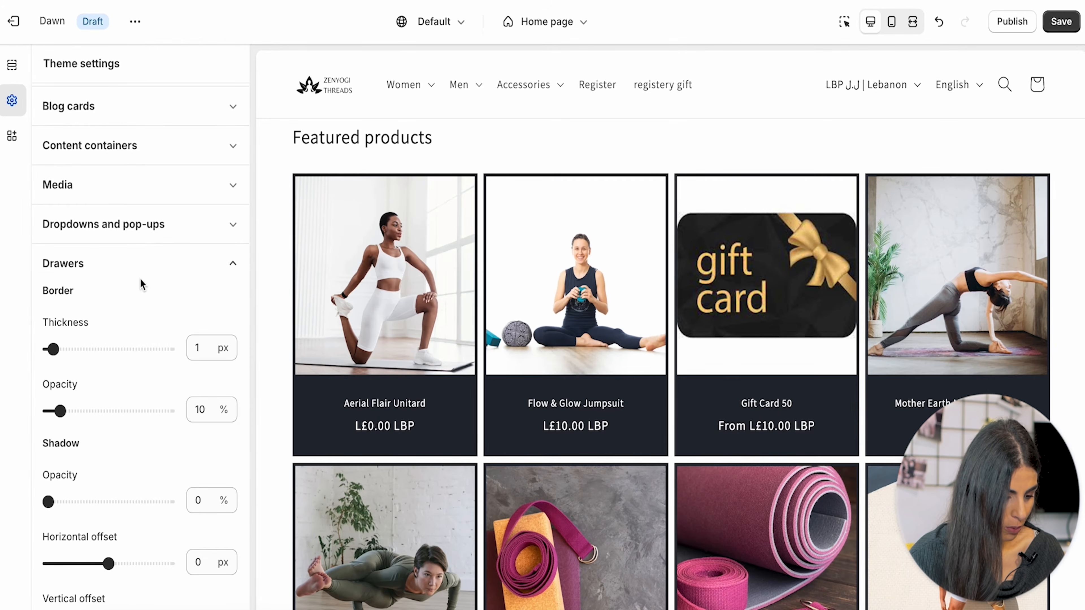
scroll(135, 434, down, 6)
scroll(135, 435, up, 4)
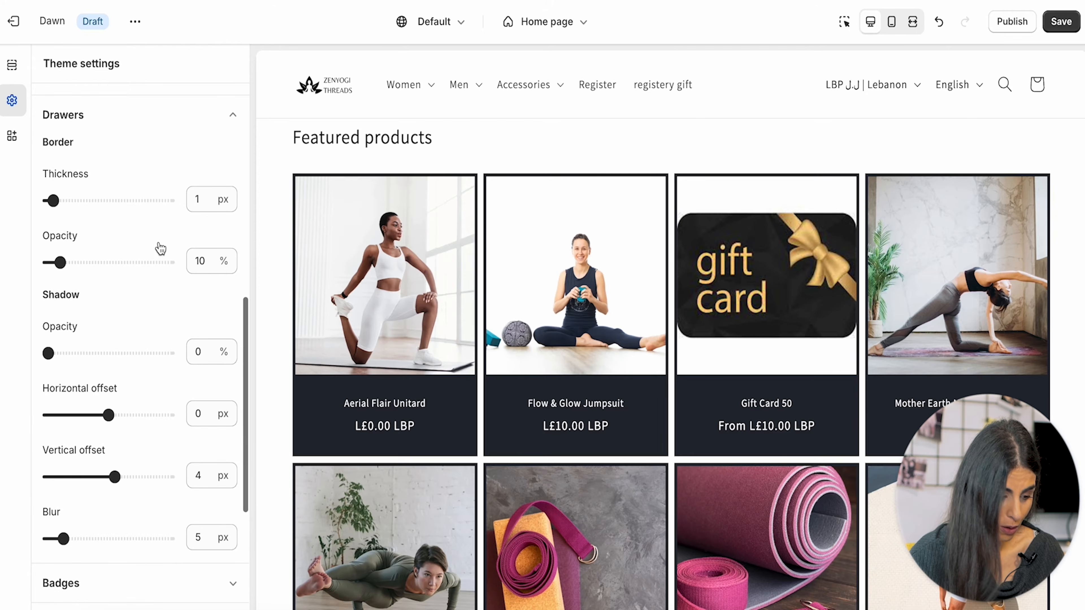
click(172, 114)
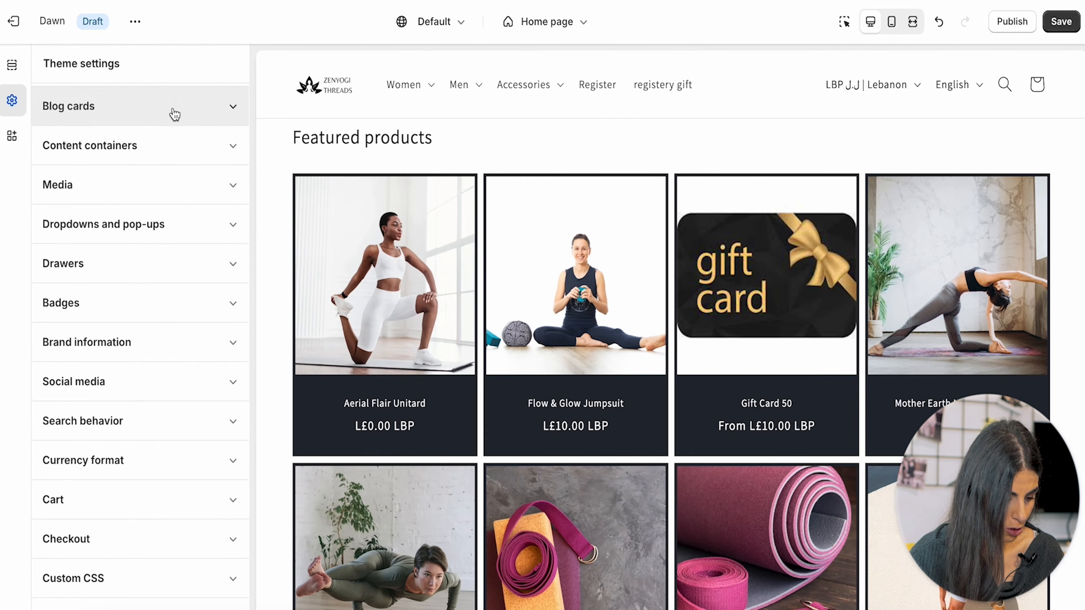
- Review the card position, corner radius, and sale and sold out color scheme options in the Badges settings
click(136, 320)
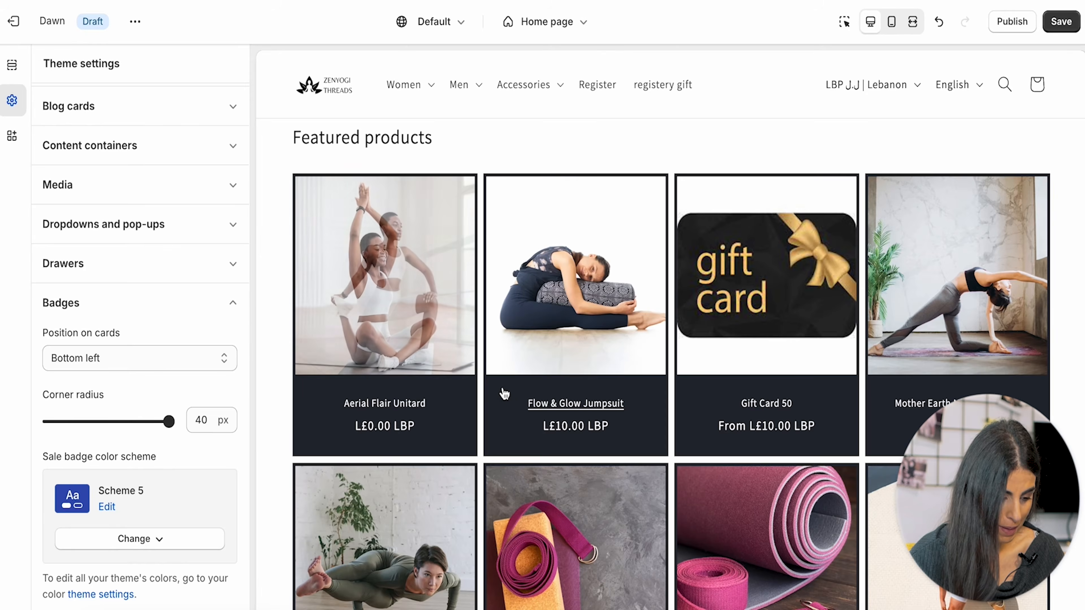
scroll(151, 470, down, 9)
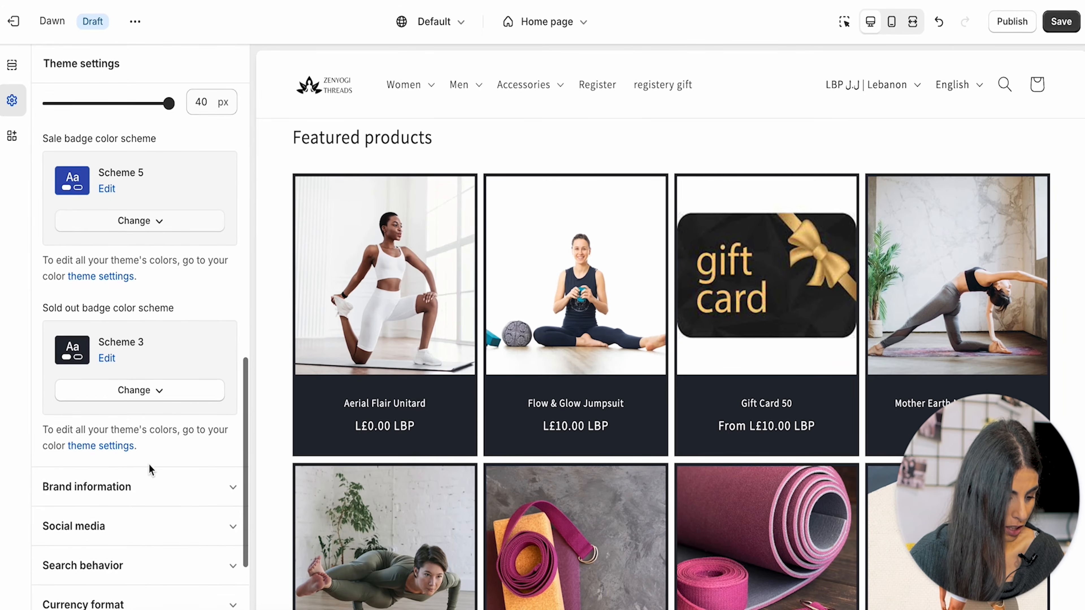
scroll(150, 469, down, 2)
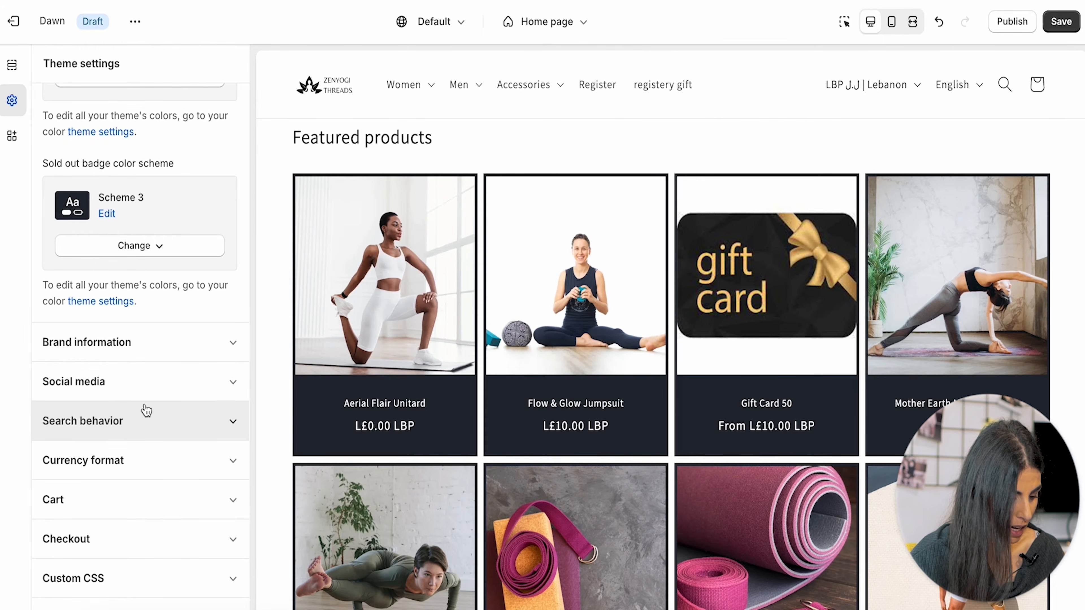
- Review the search suggestion options in the Search behavior settings and the currency code option in the Currency format settings
click(137, 430)
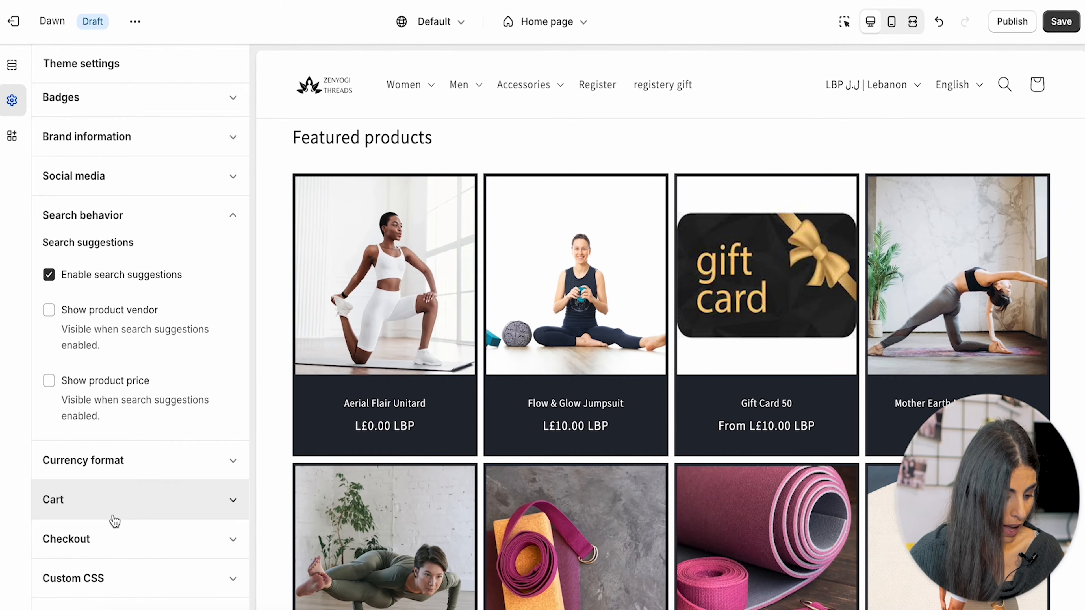
click(182, 473)
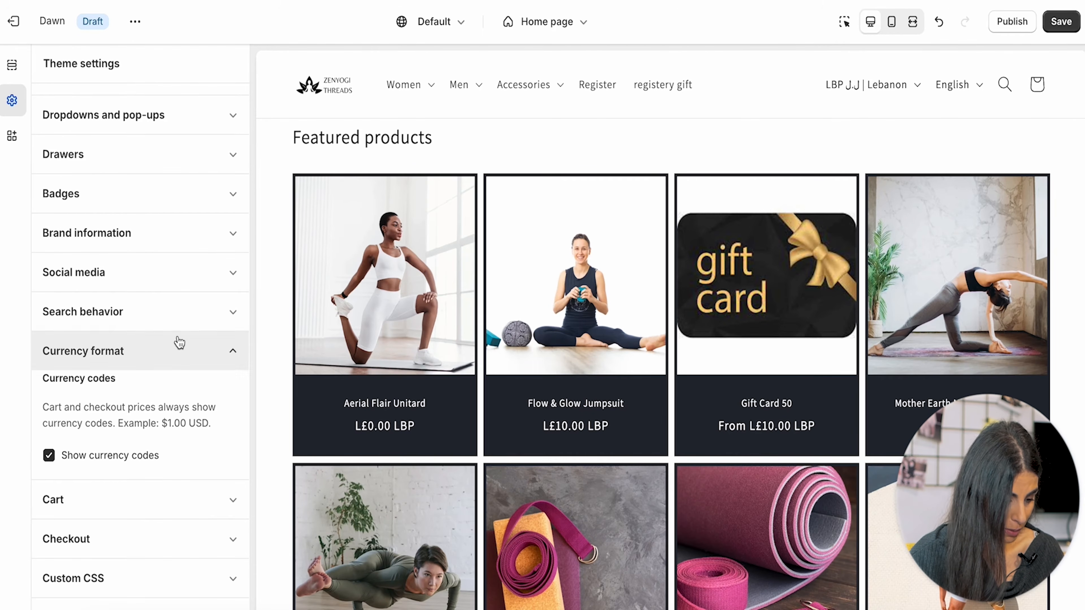
- Try the Page and Popup notification cart types in the Cart settings, and set the cart type to Drawer
click(104, 501)
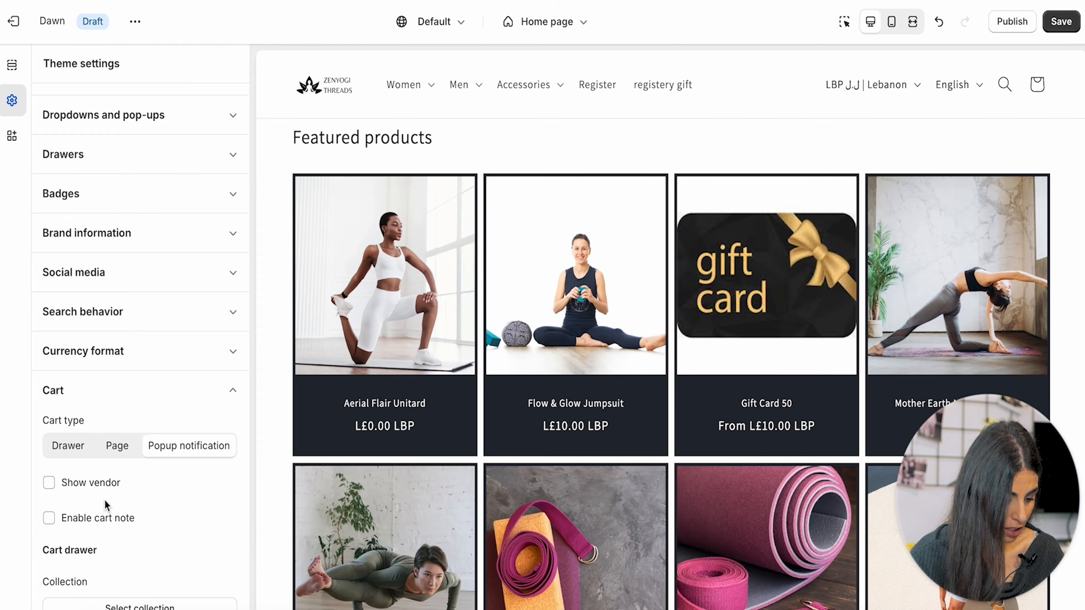
scroll(106, 504, down, 6)
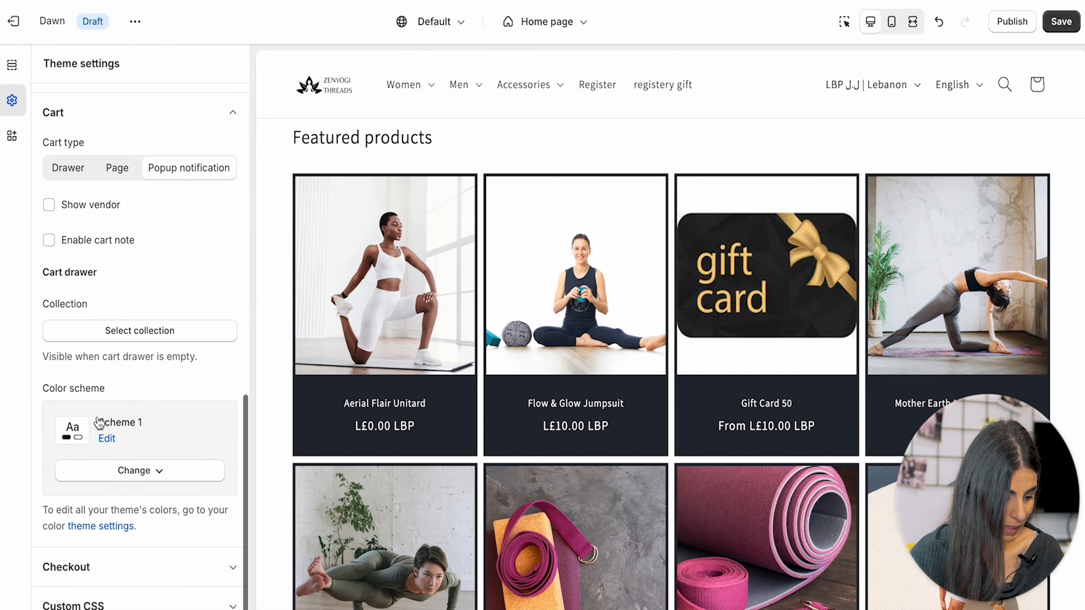
click(66, 170)
click(112, 171)
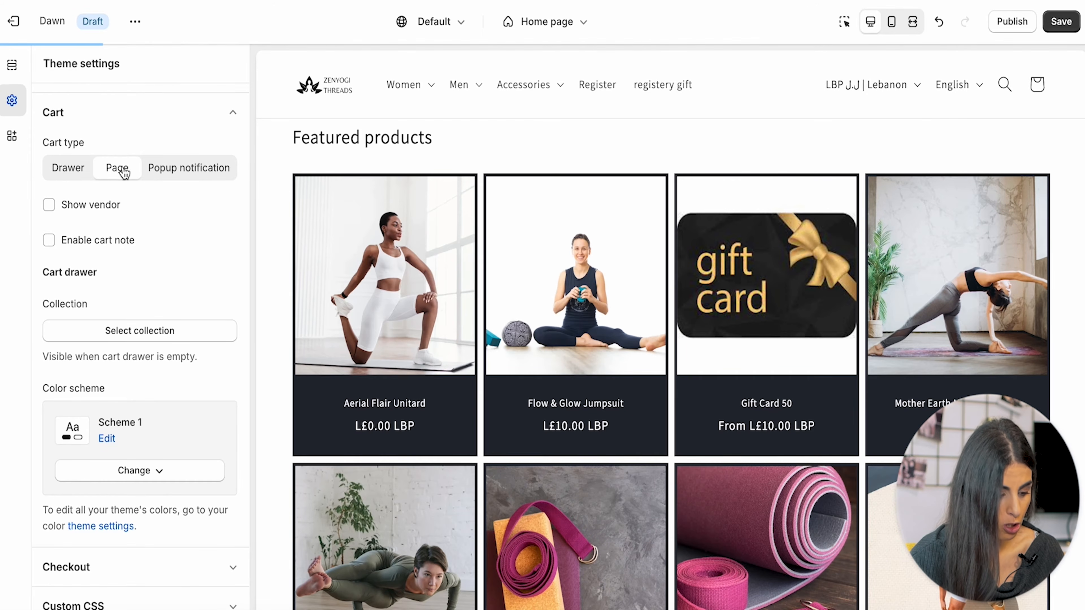
click(159, 174)
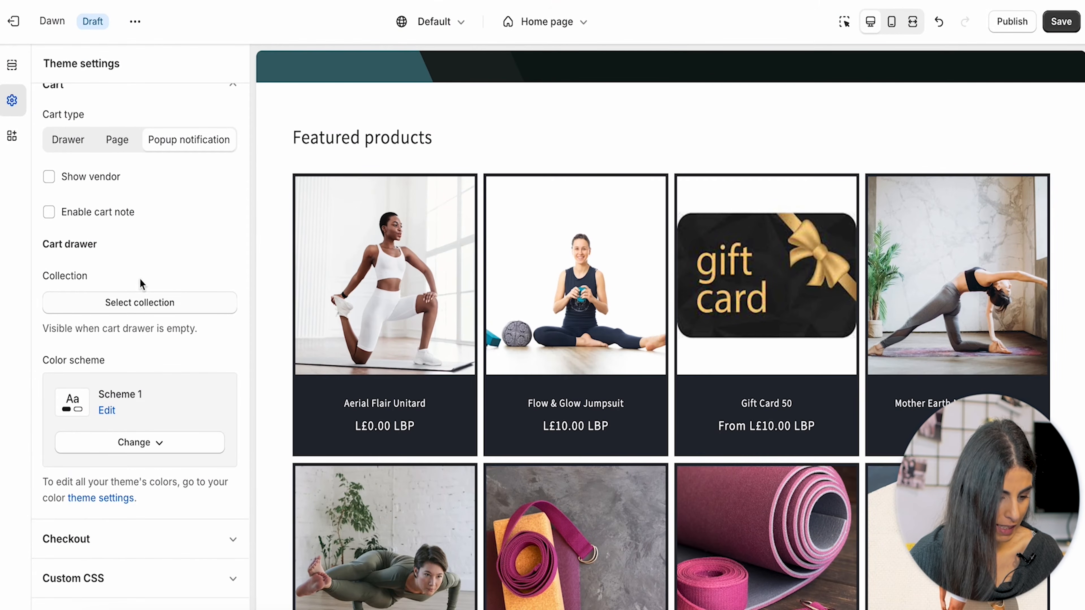
click(54, 142)
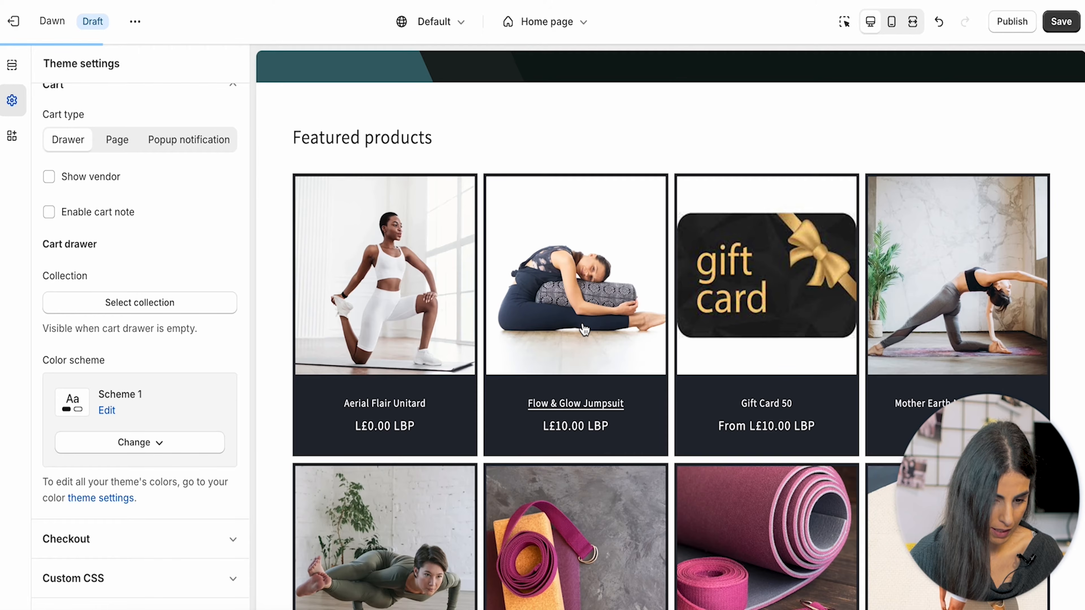
- Open the Flow & Glow Jumpsuit product in the store preview and add it to the cart
click(643, 384)
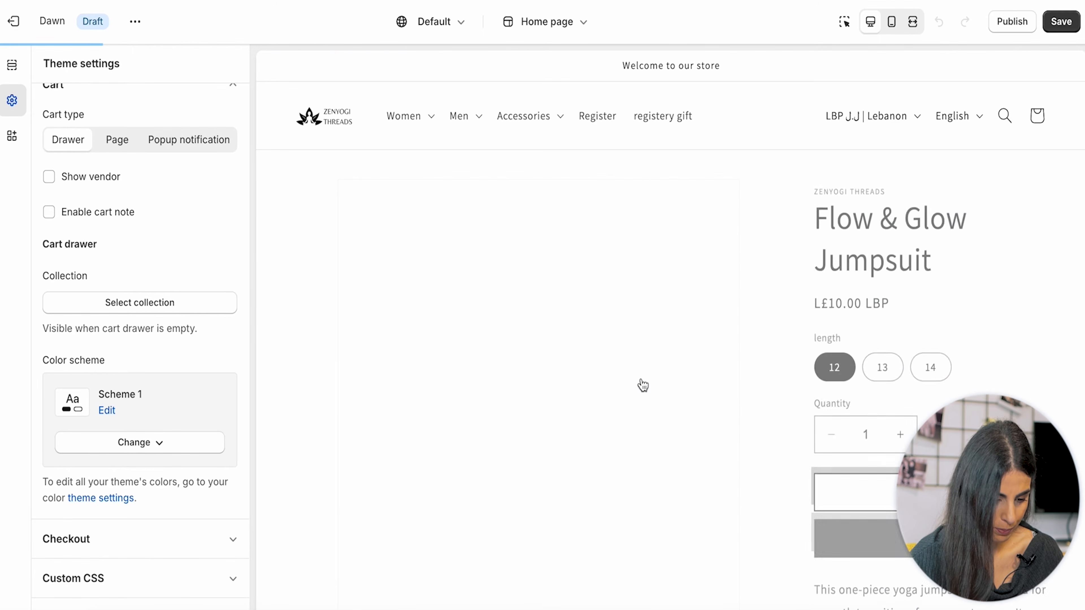
click(890, 486)
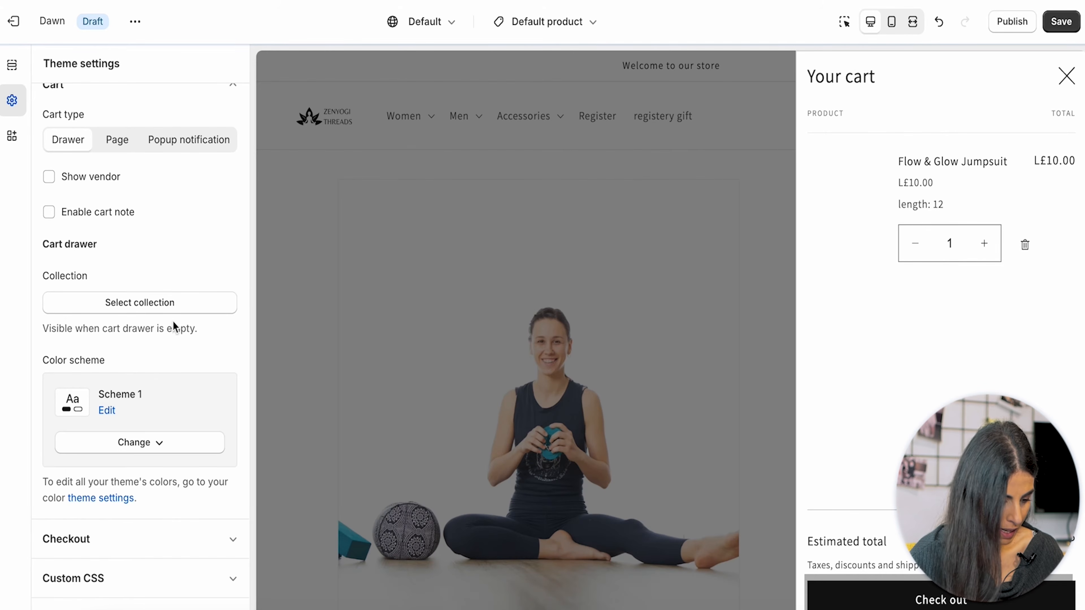
- Set the cart drawer's collection to Accessories, and remove the jumpsuit from the preview cart to check the empty drawer
click(98, 304)
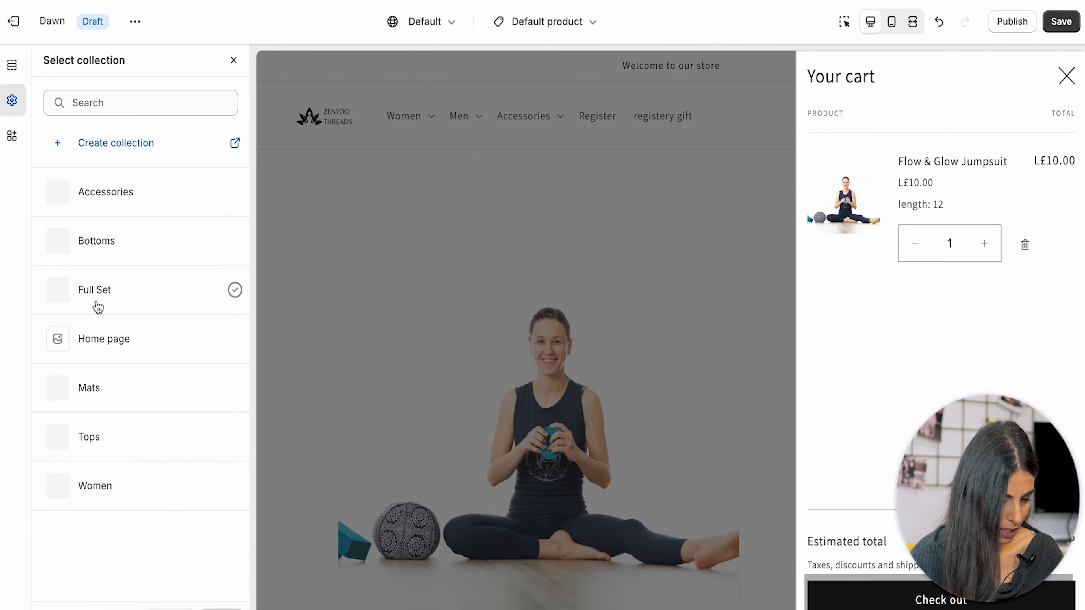
click(90, 193)
click(220, 603)
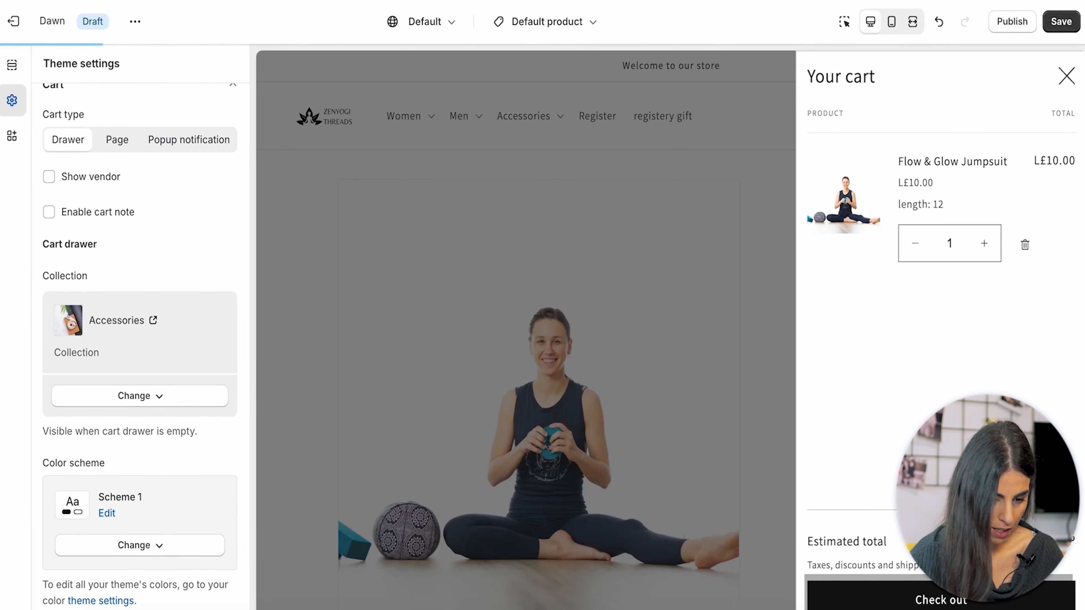
click(1067, 76)
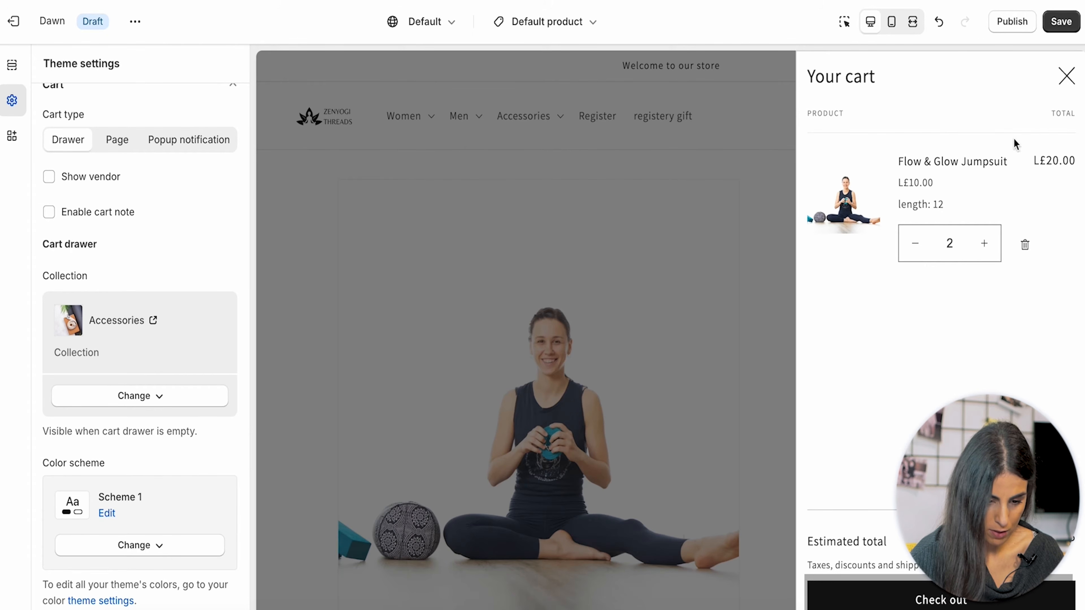
click(1021, 245)
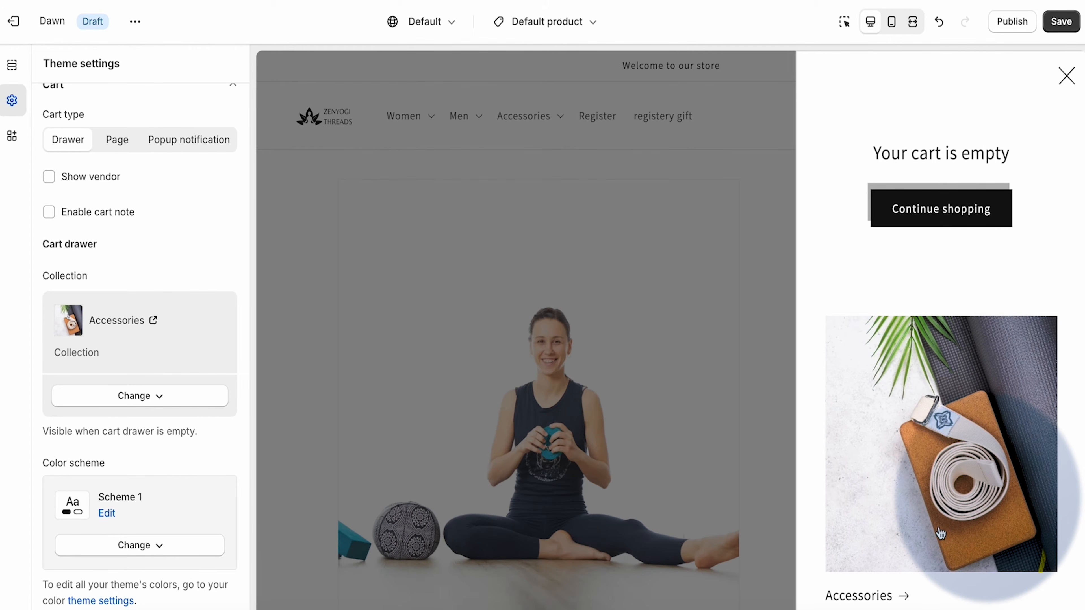
- Collapse the Cart settings and return to the home page template's section list
click(147, 88)
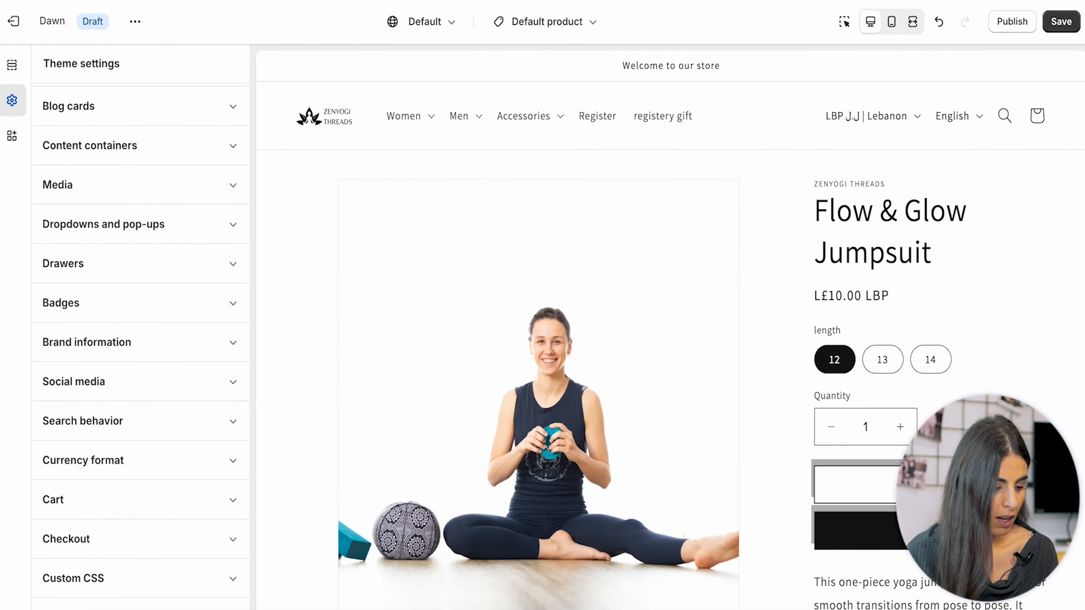
click(554, 21)
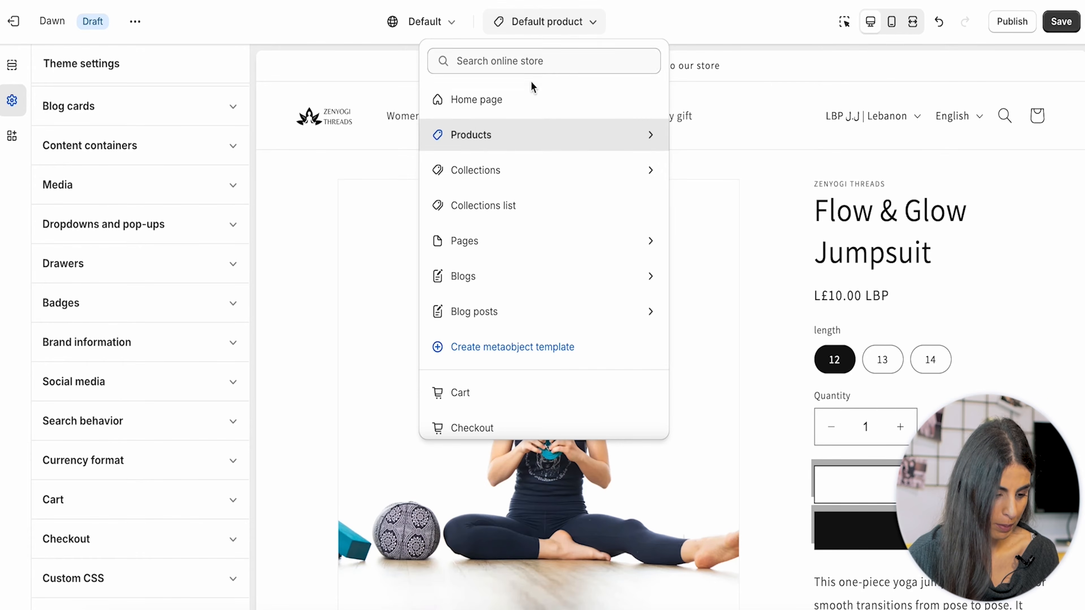
click(491, 108)
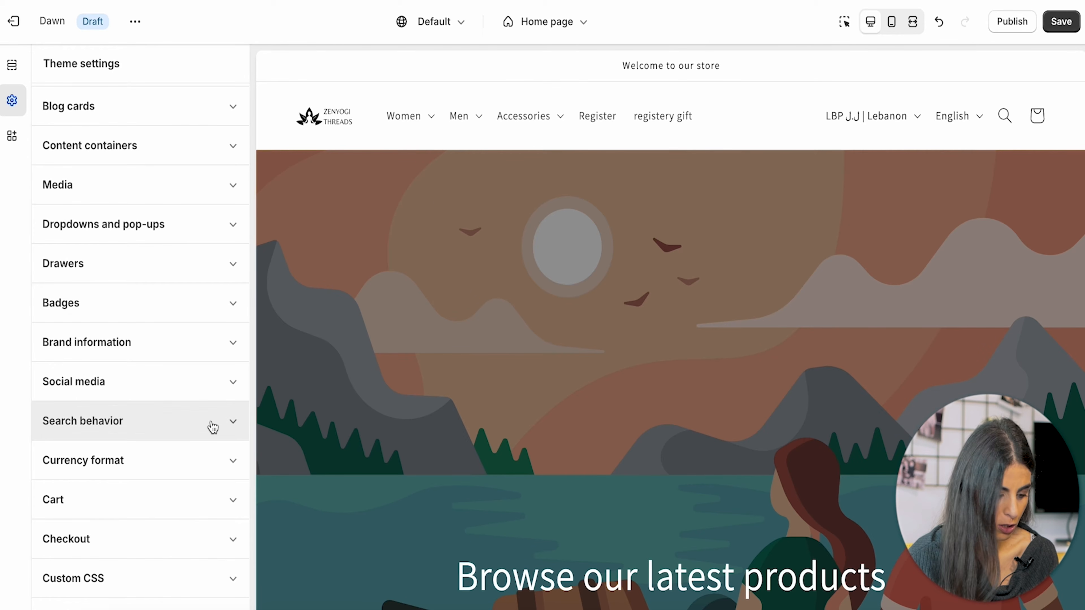
click(11, 64)
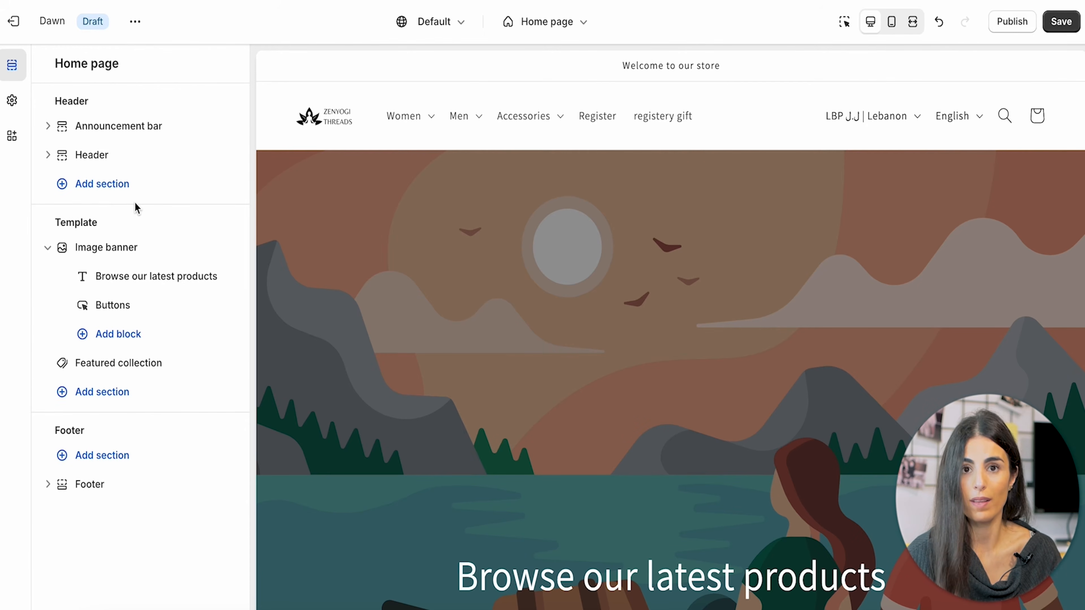
- Browse the theme sections and app sections available to add to the home page template
click(101, 397)
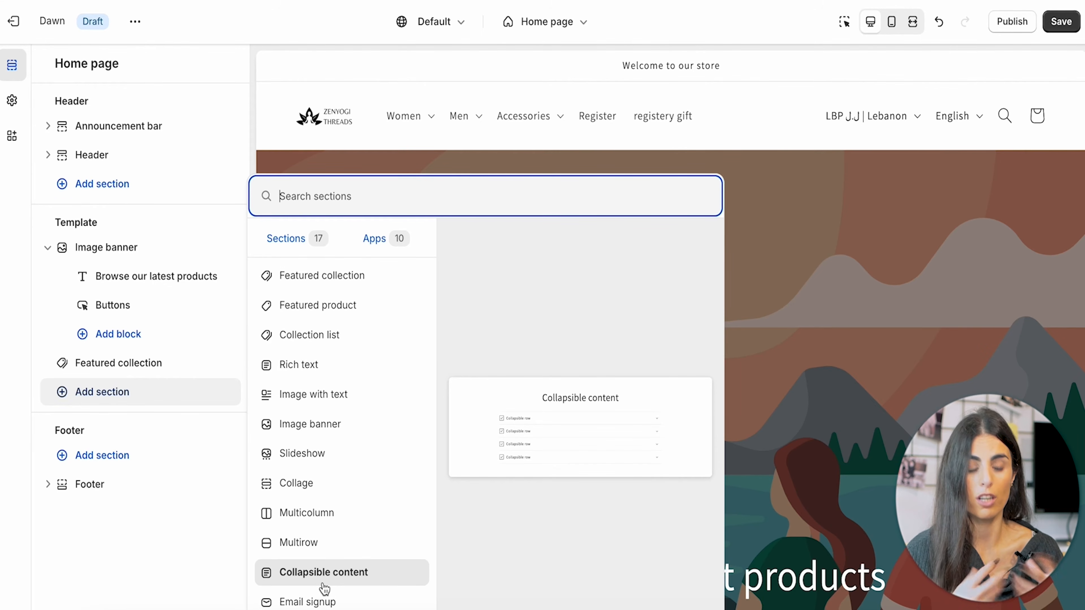
scroll(323, 594, down, 3)
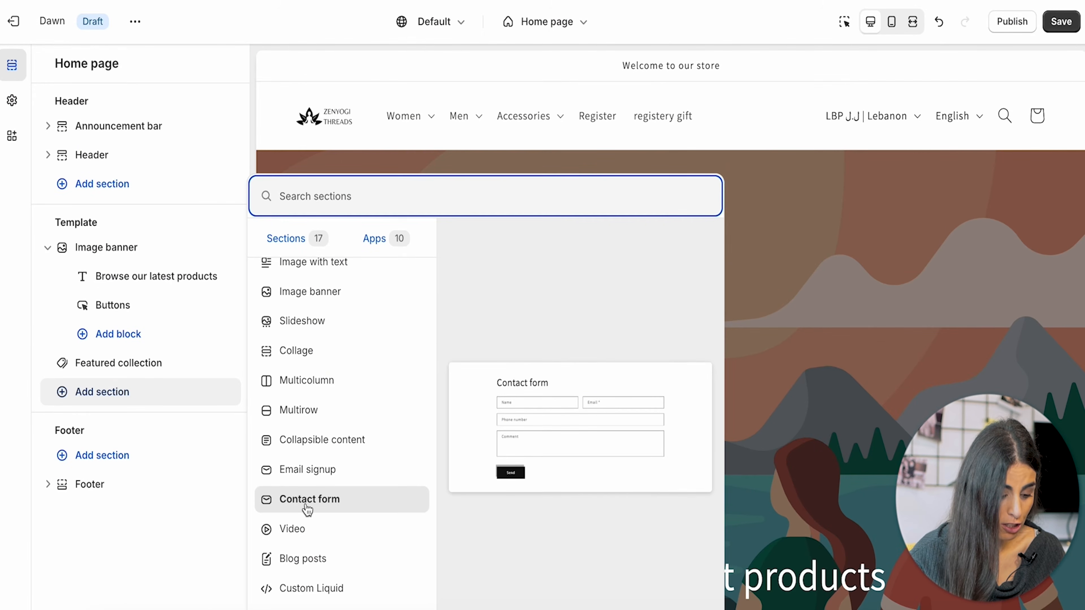
scroll(313, 414, up, 3)
click(382, 238)
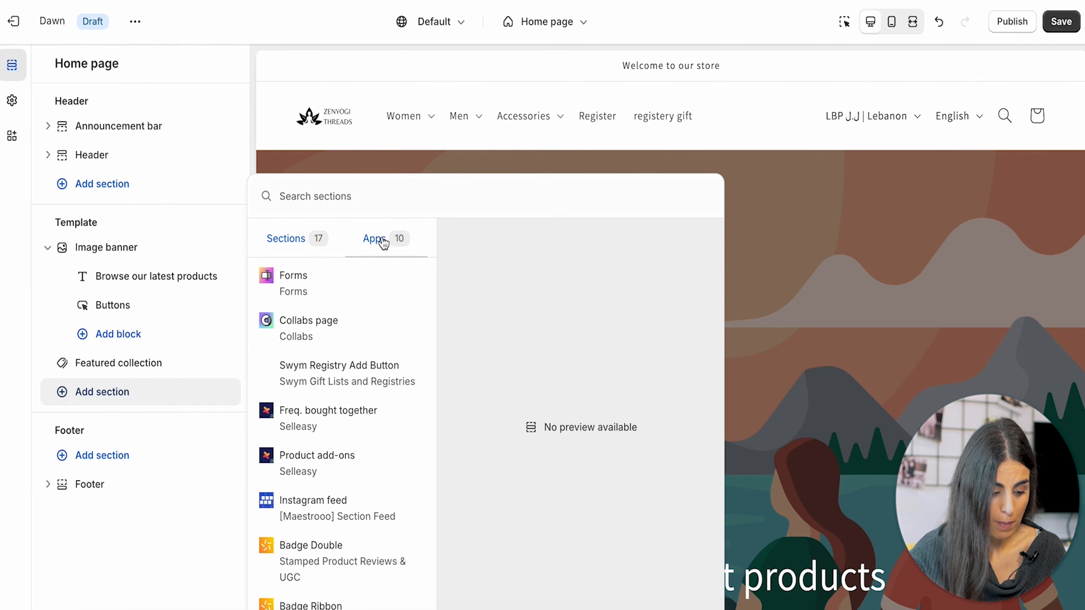
click(293, 236)
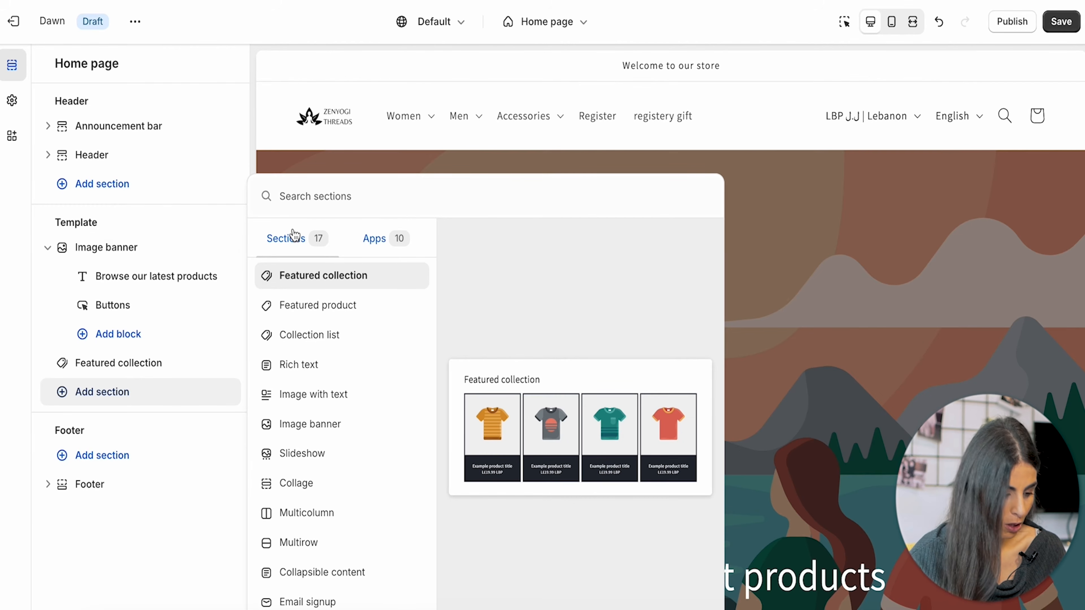
scroll(635, 540, down, 2)
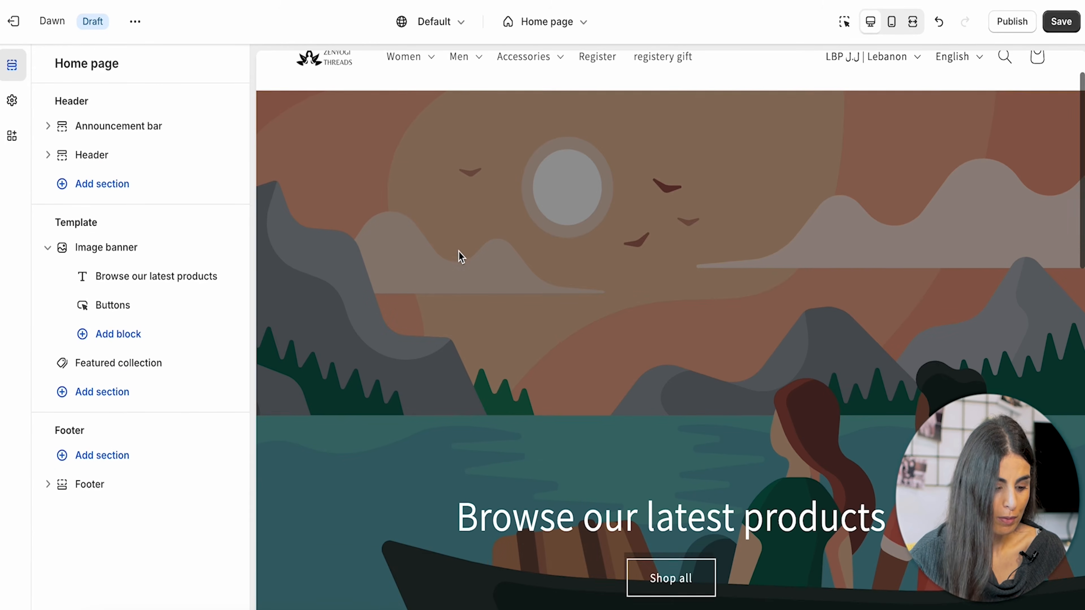
scroll(461, 256, up, 2)
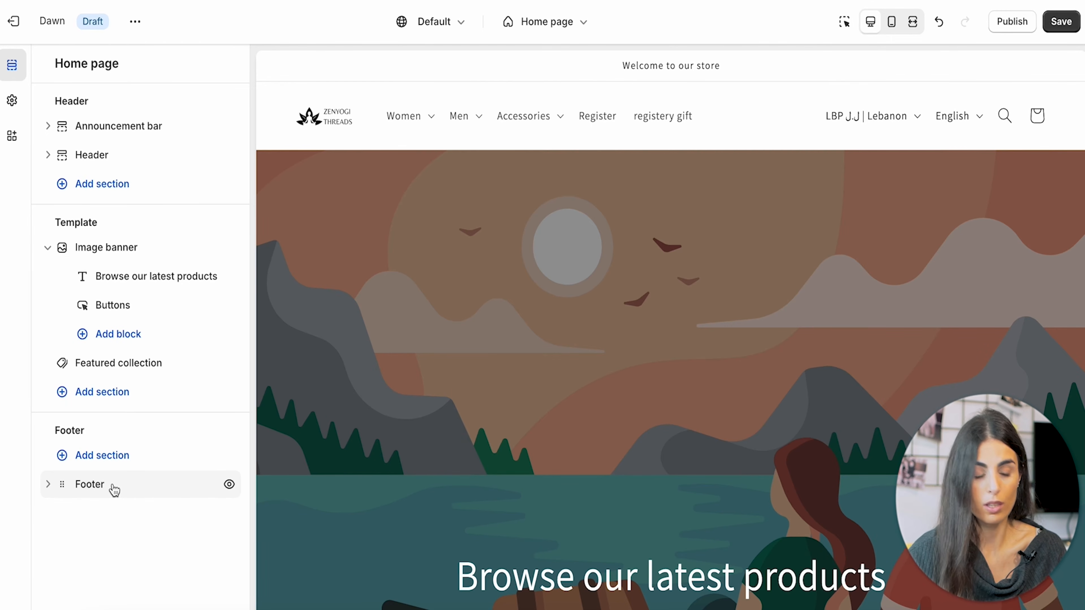
- Review the color scheme, social media icons, auto-rotation, country/region and language selector options of the announcement bar
click(96, 127)
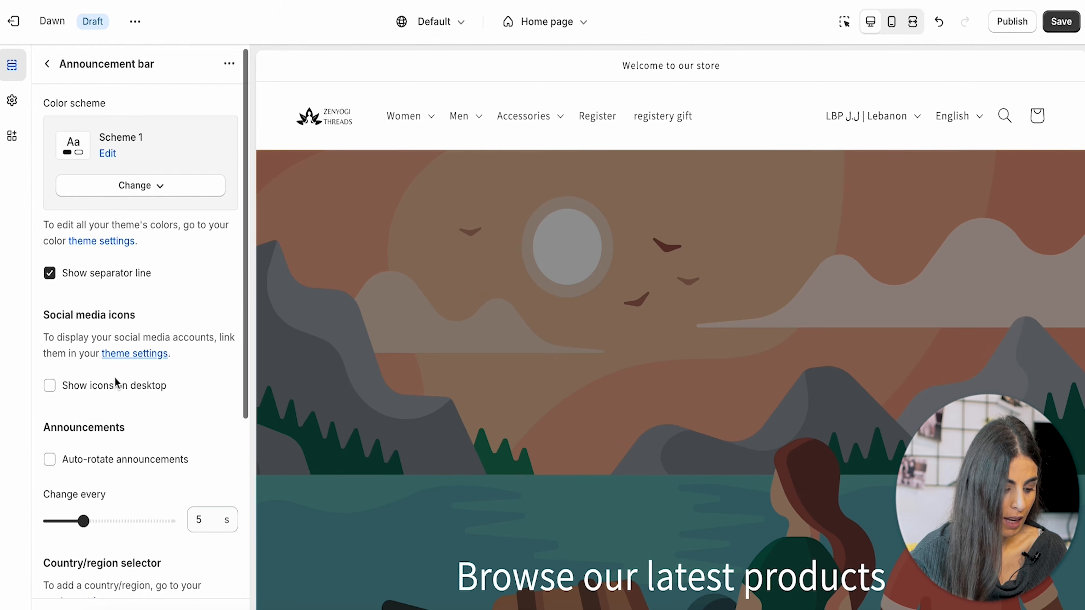
scroll(115, 383, down, 5)
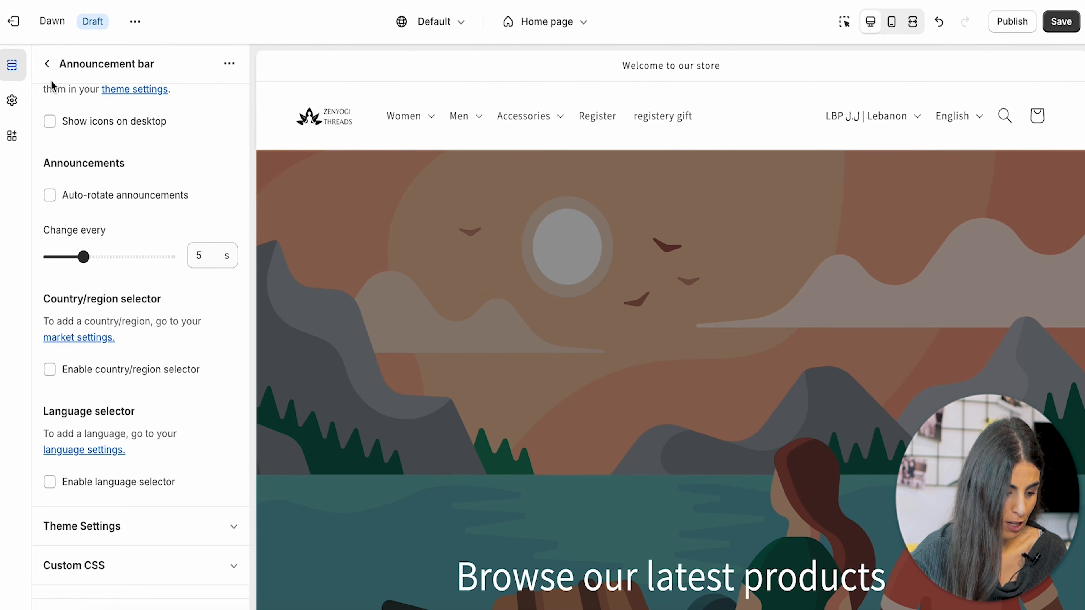
click(48, 64)
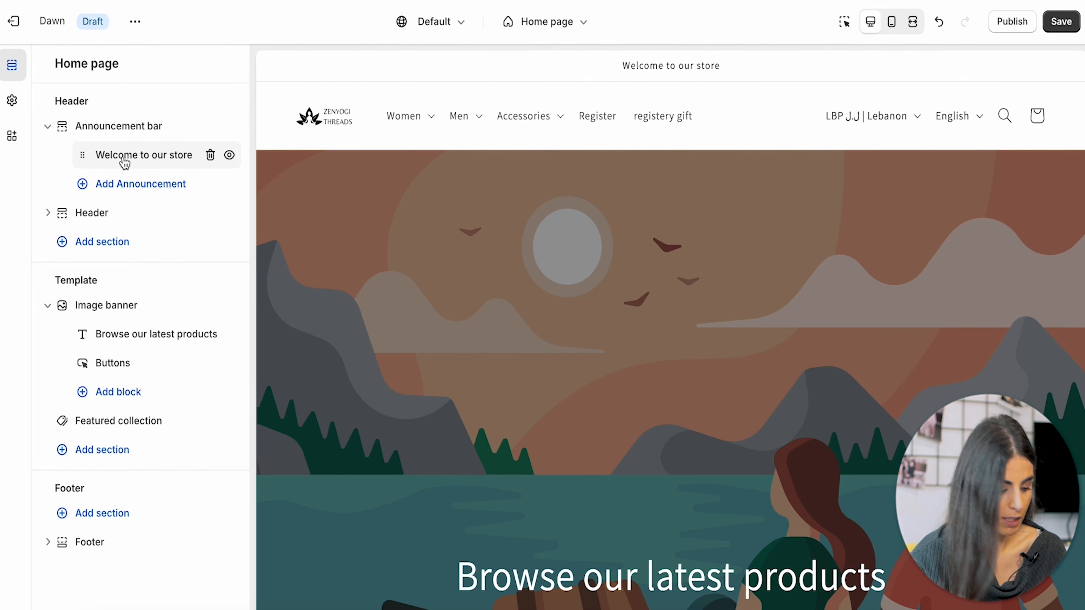
click(114, 133)
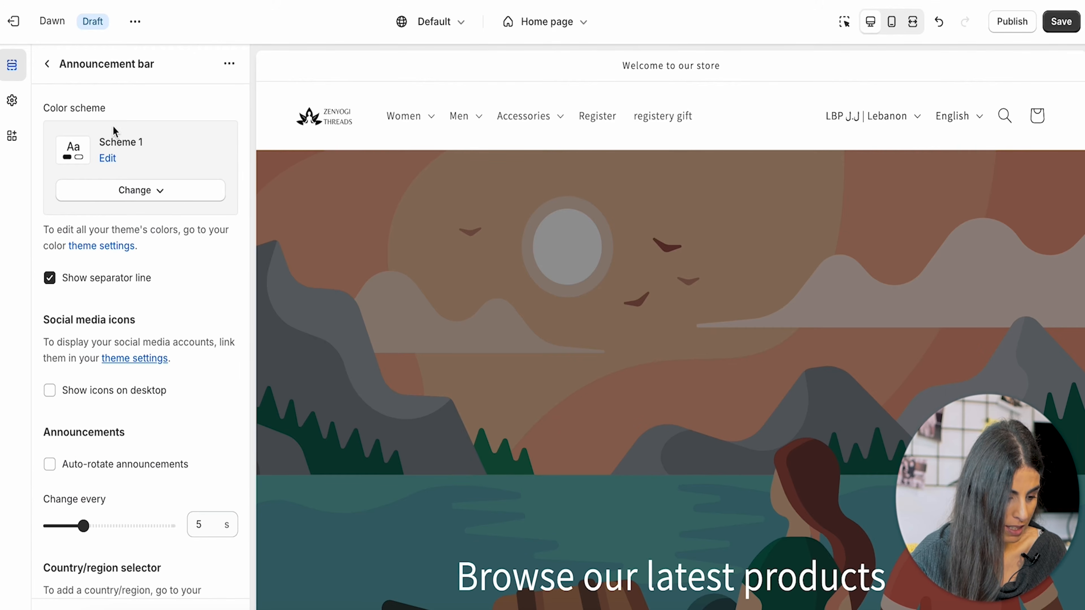
scroll(107, 285, down, 5)
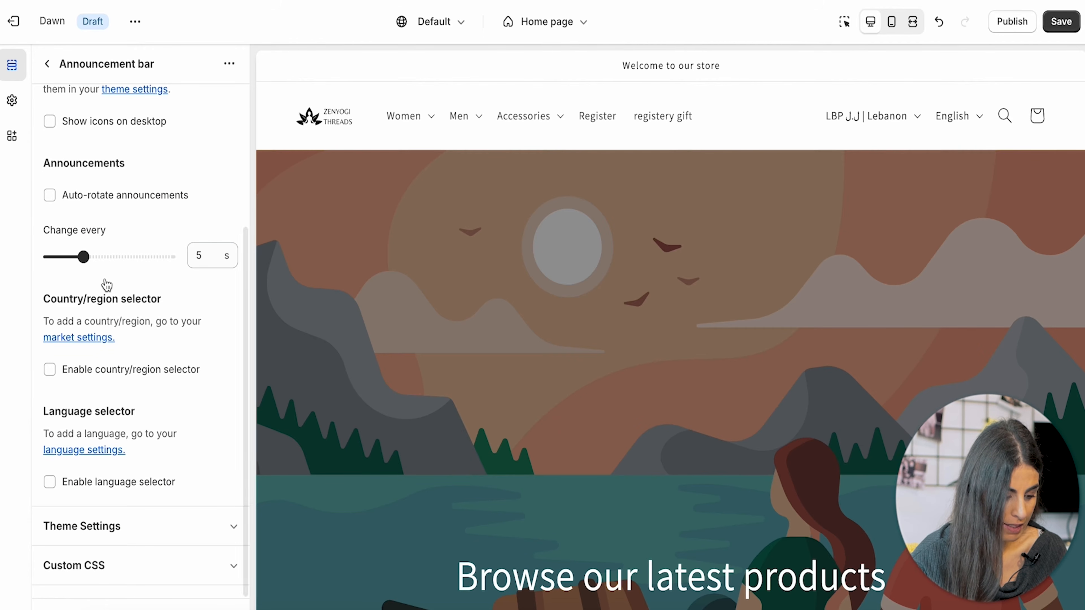
scroll(107, 285, up, 5)
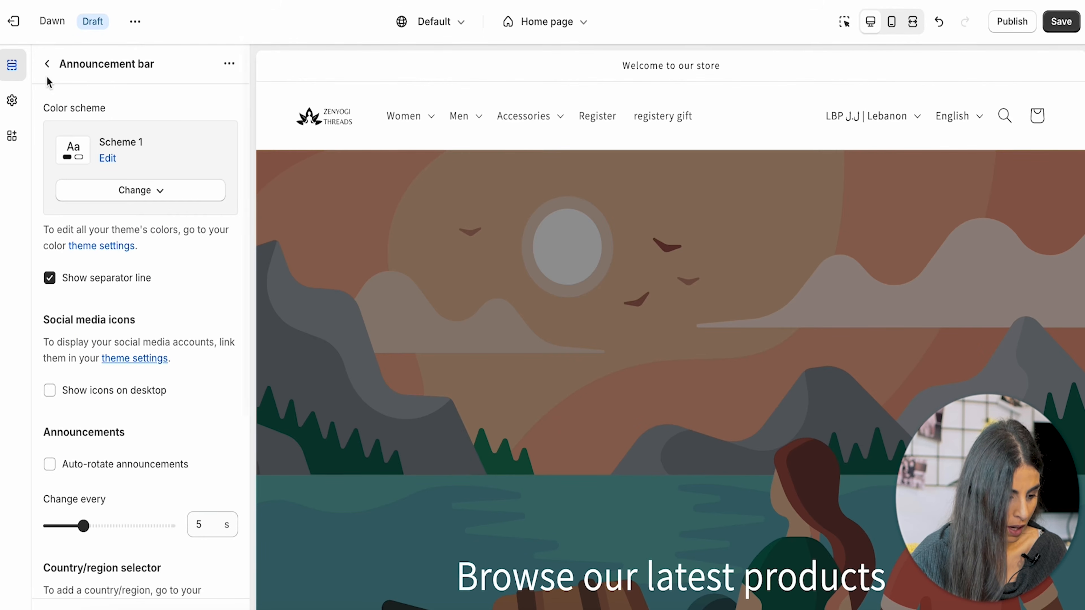
click(47, 63)
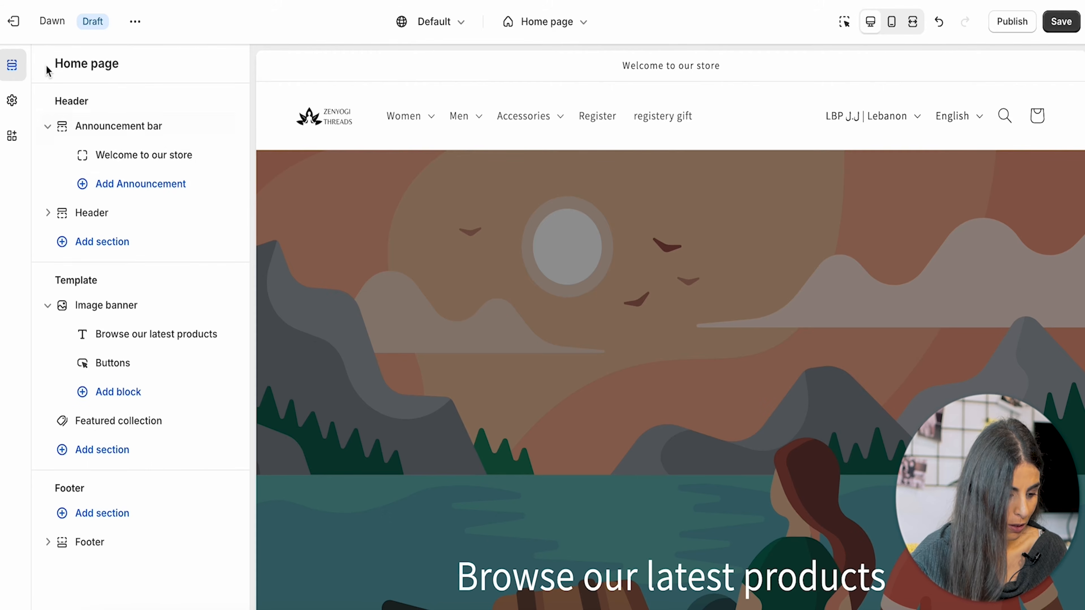
- Add a second announcement to the announcement bar with the text "Free Shipping for items above 50$"
click(155, 158)
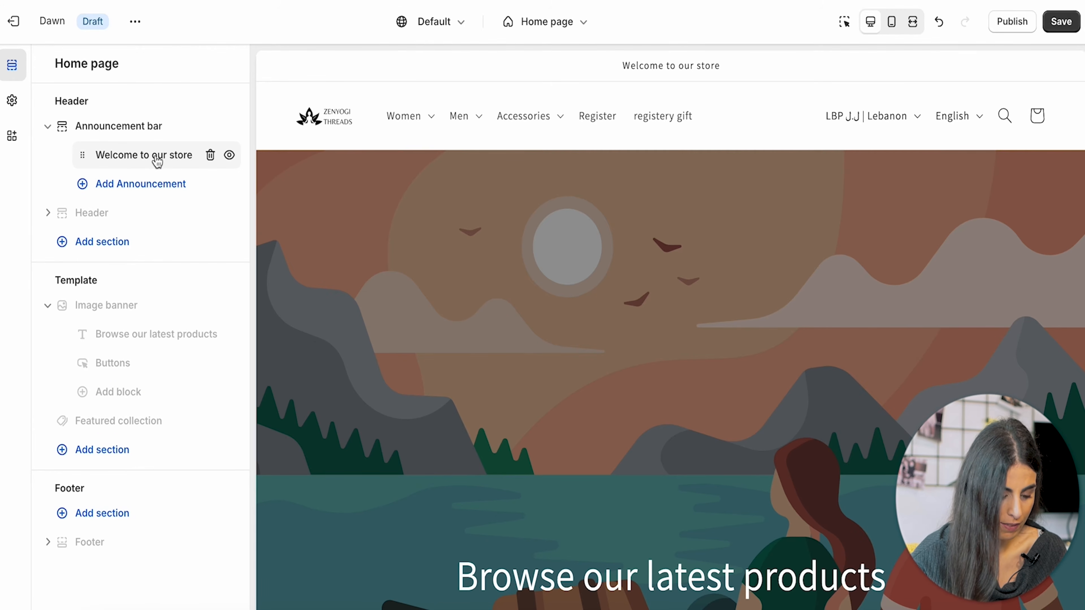
click(127, 184)
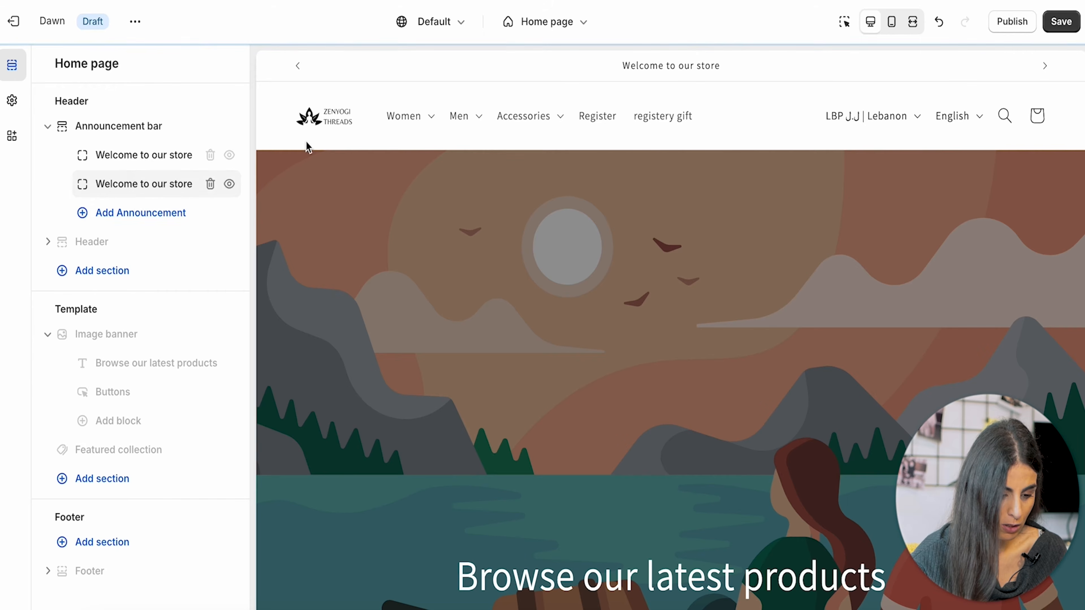
click(148, 184)
click(169, 128)
key(ctrl+a)
text(FR)
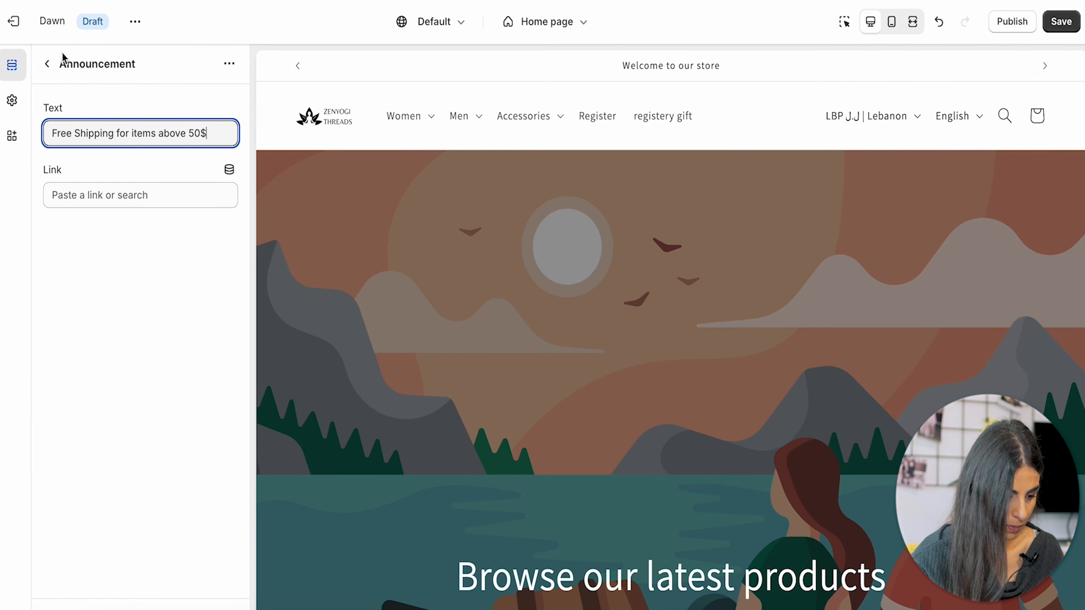
click(48, 63)
- Enable auto-rotate announcements for the announcement bar and return to the section list
click(112, 135)
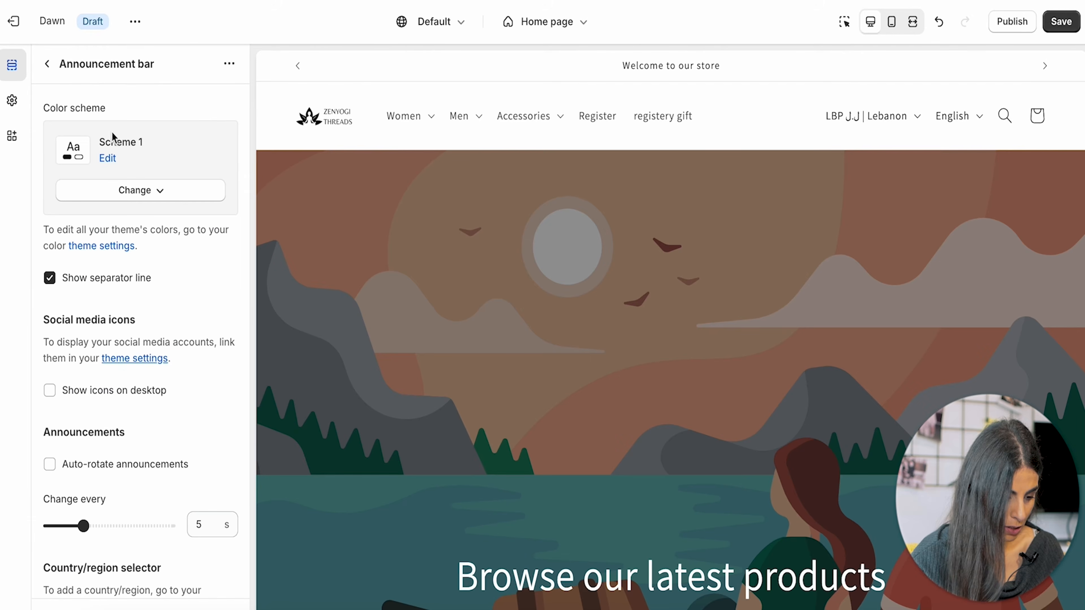
scroll(125, 374, down, 3)
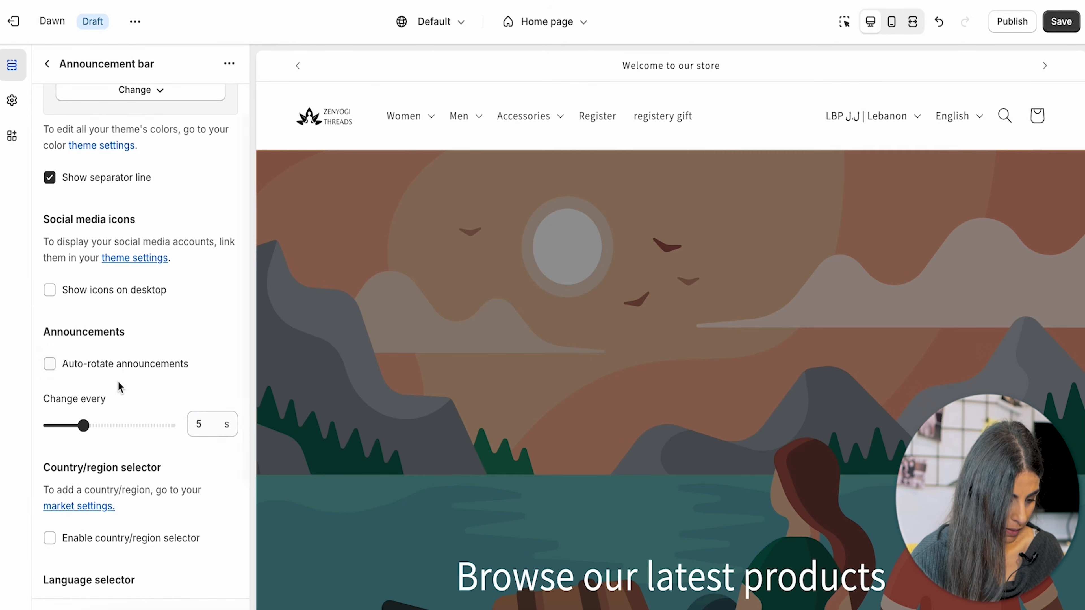
click(50, 364)
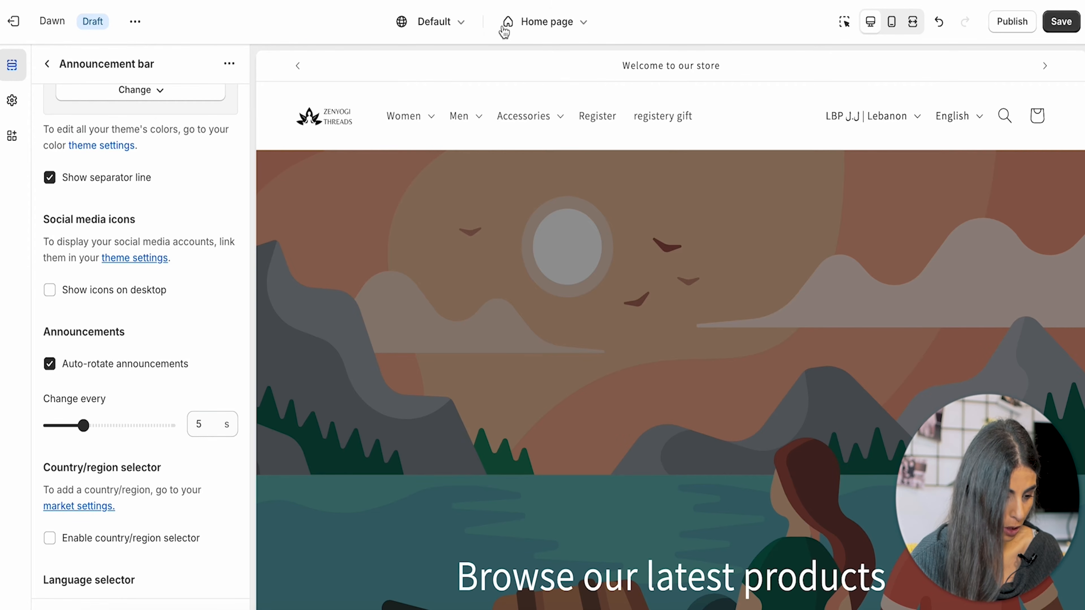
click(47, 64)
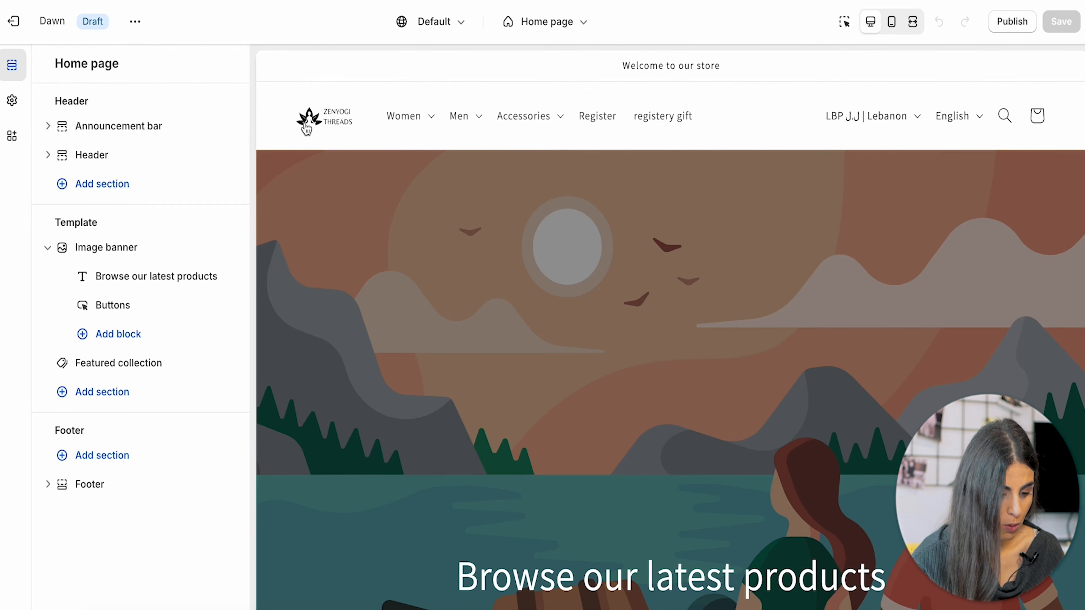
- Review the header's desktop logo position options and set its desktop menu type to Mega menu
click(85, 155)
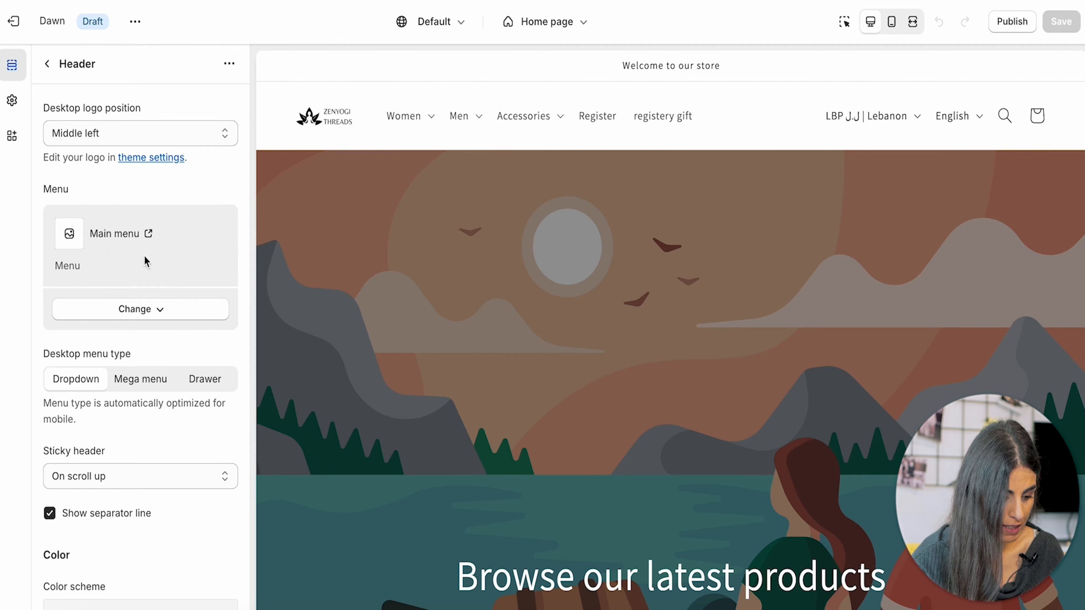
click(133, 139)
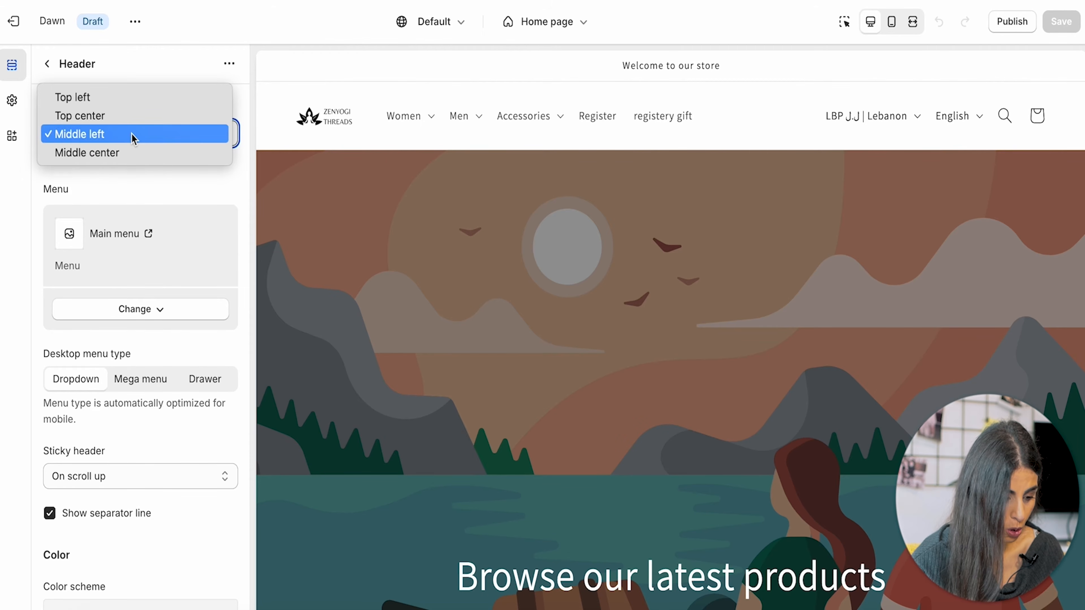
click(134, 216)
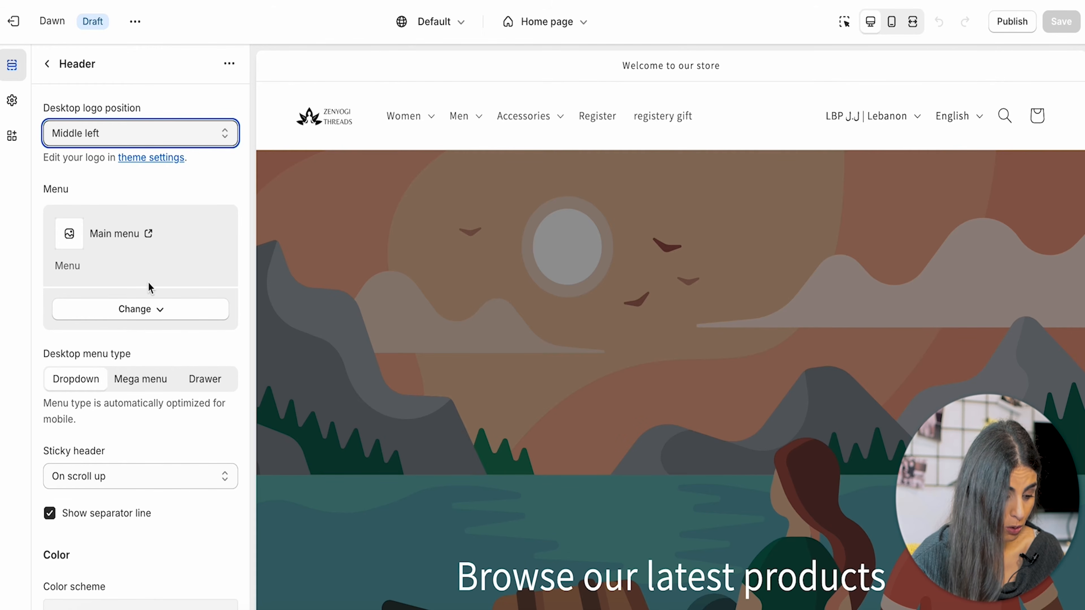
scroll(140, 386, down, 3)
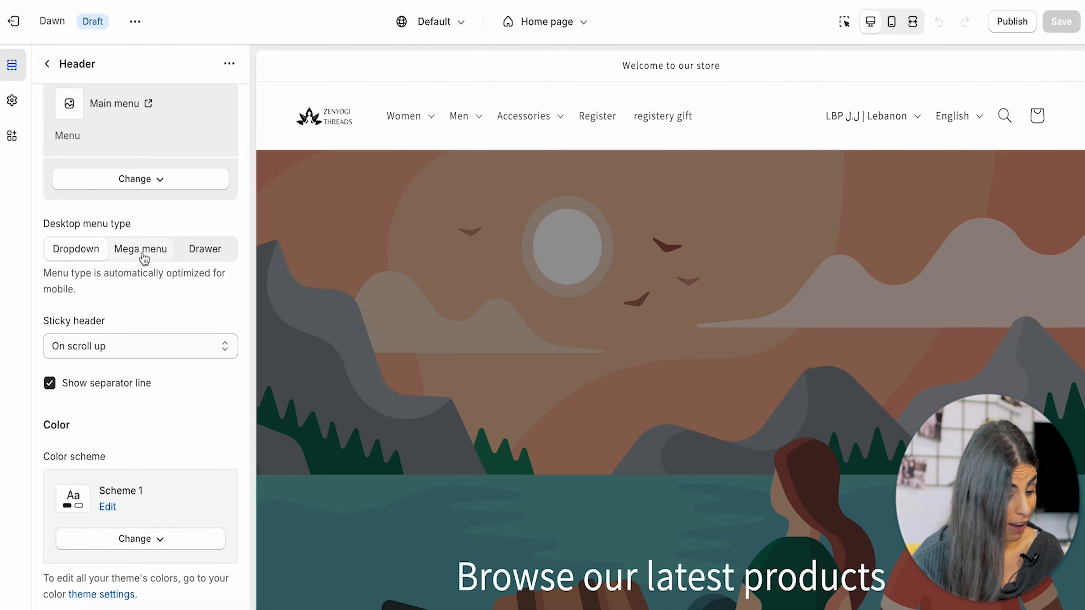
click(144, 259)
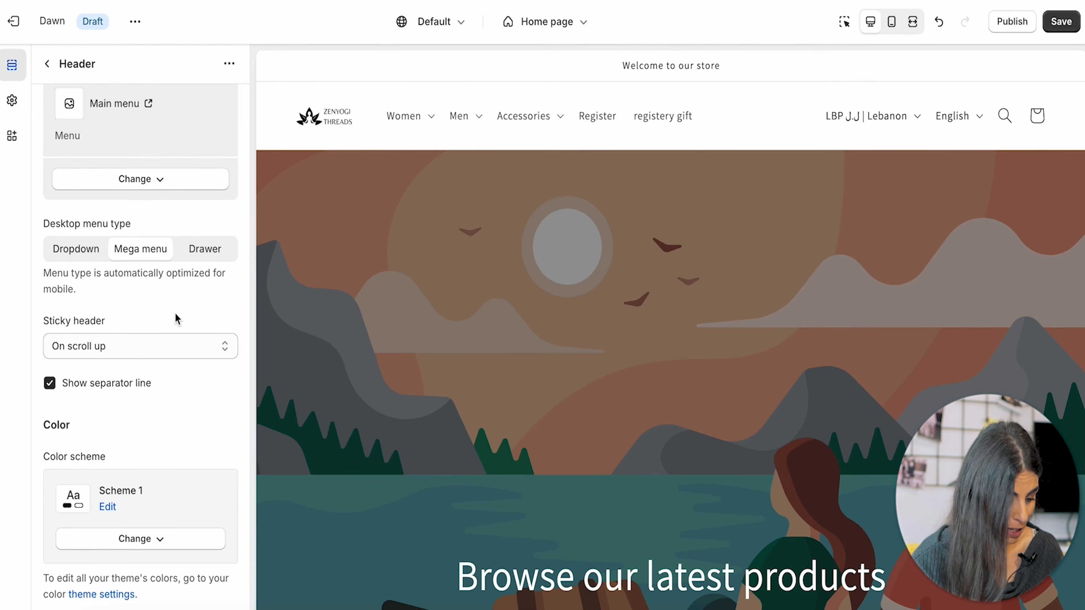
- Review the header's sticky header, color scheme, country and language selector, mobile layout and spacing options, and return to the section list
scroll(166, 440, down, 3)
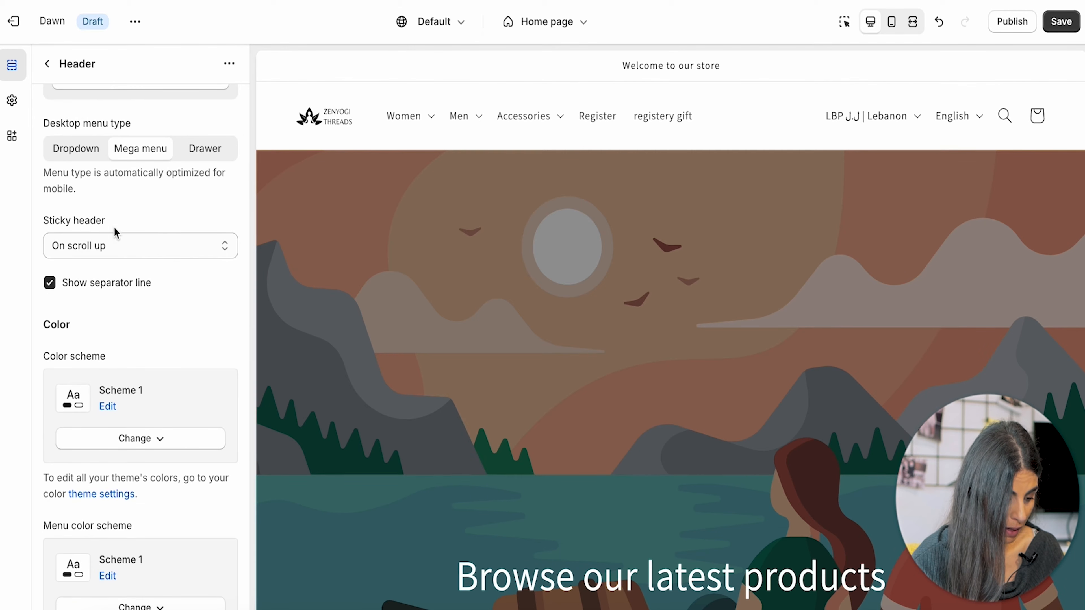
scroll(155, 426, down, 12)
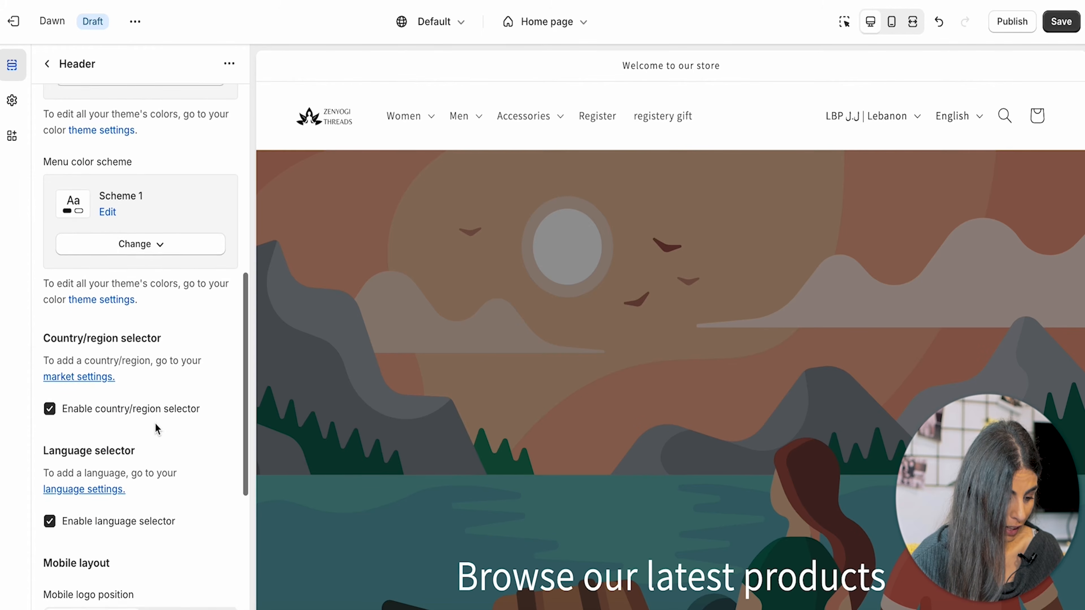
scroll(155, 426, down, 7)
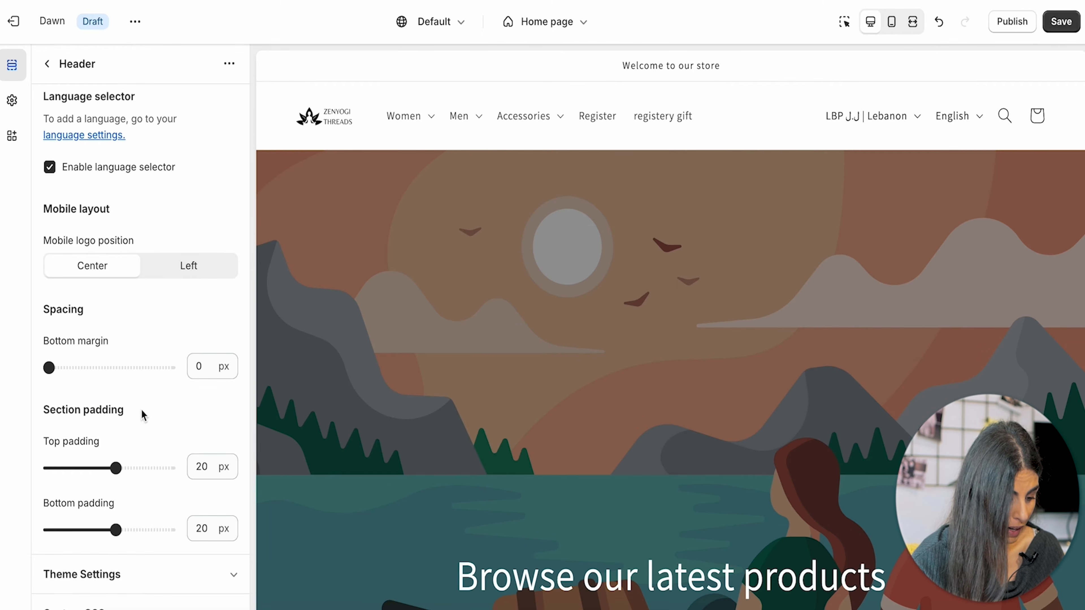
scroll(139, 419, up, 9)
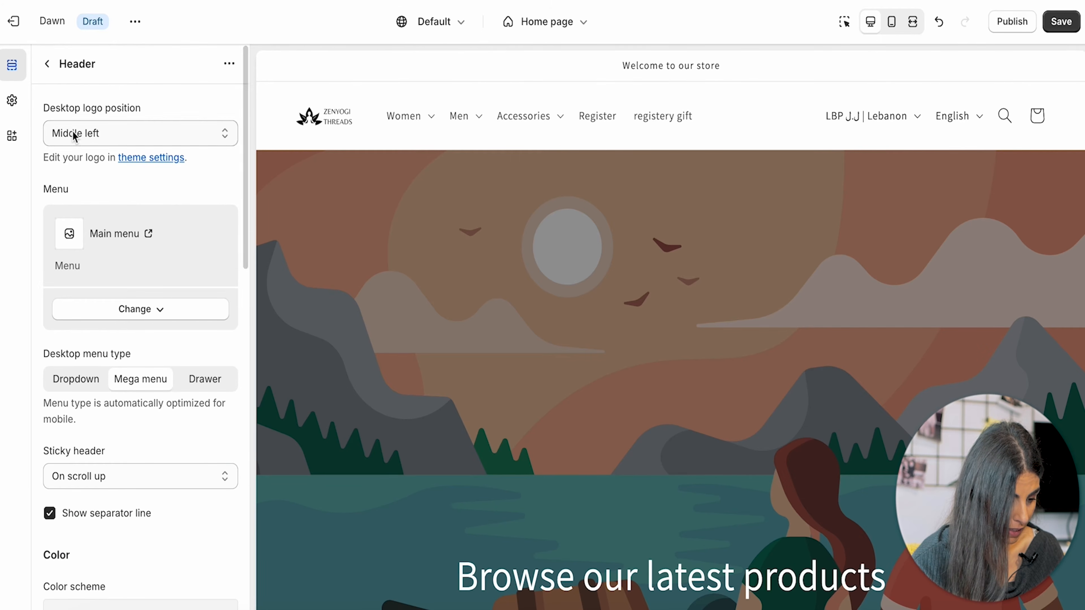
click(45, 65)
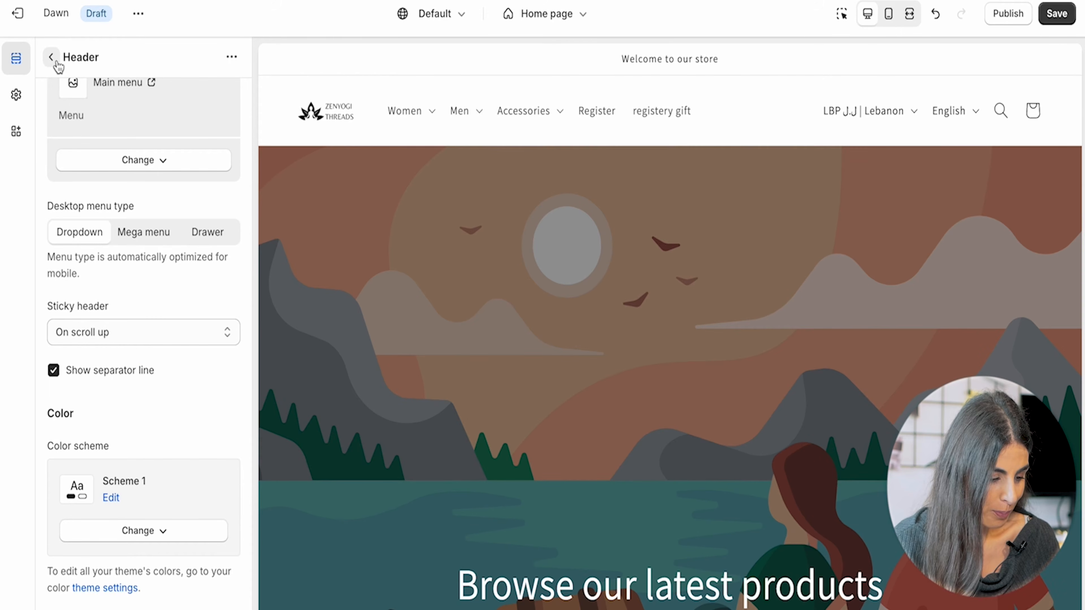
click(51, 57)
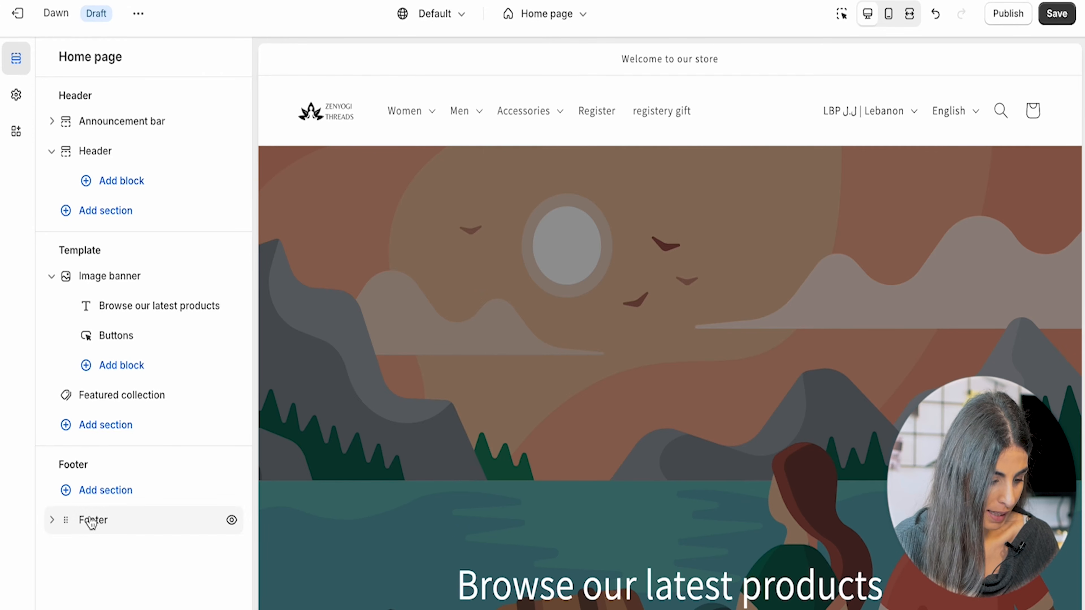
- Expand the Footer section, examine it in the page preview, and review the block types that can be added to it
click(52, 524)
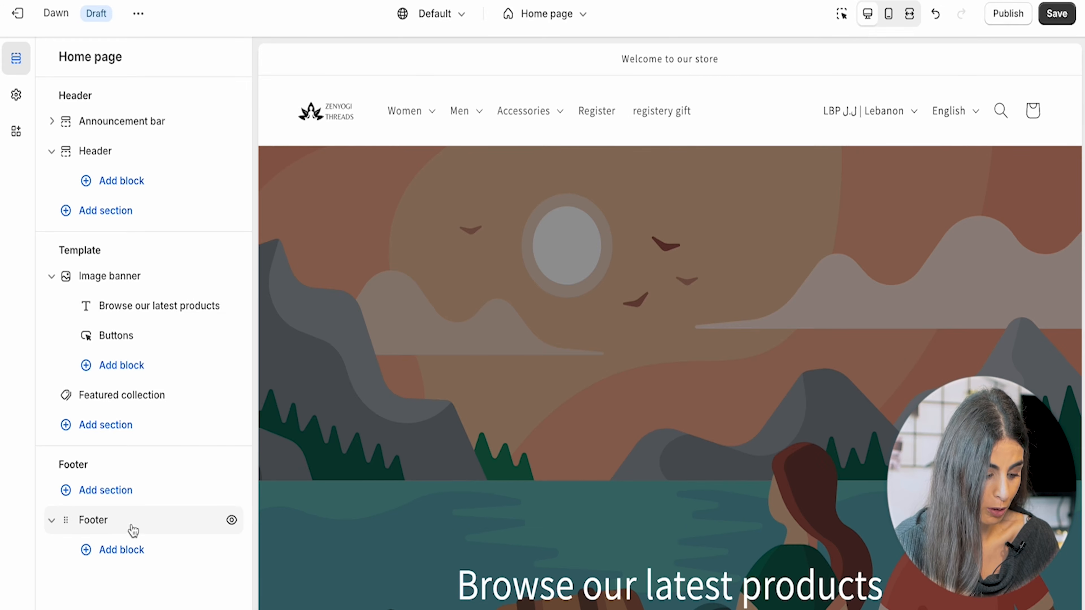
scroll(477, 487, down, 10)
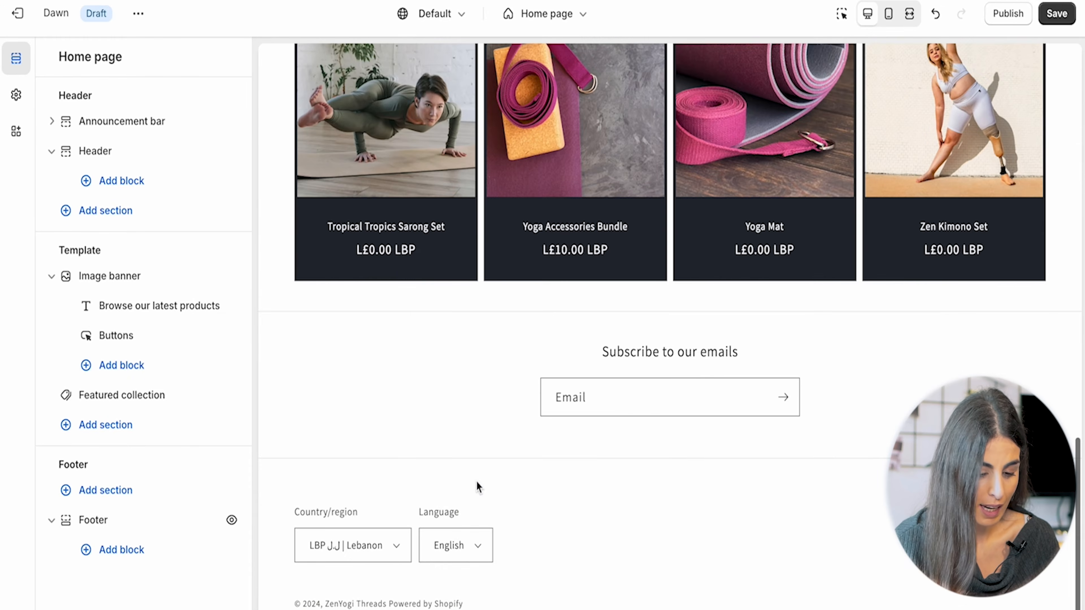
click(97, 554)
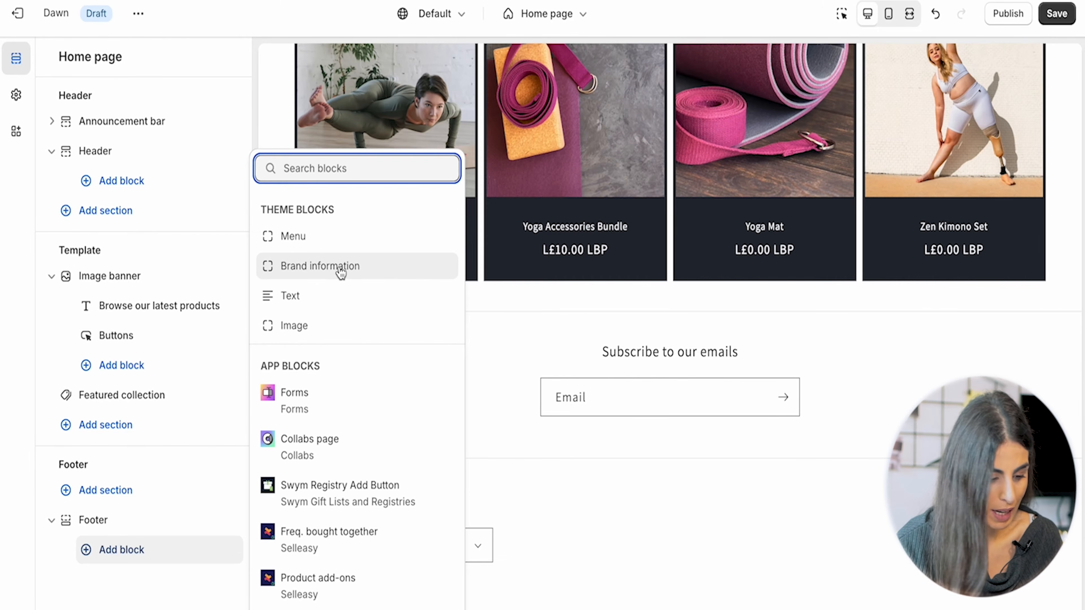
click(128, 551)
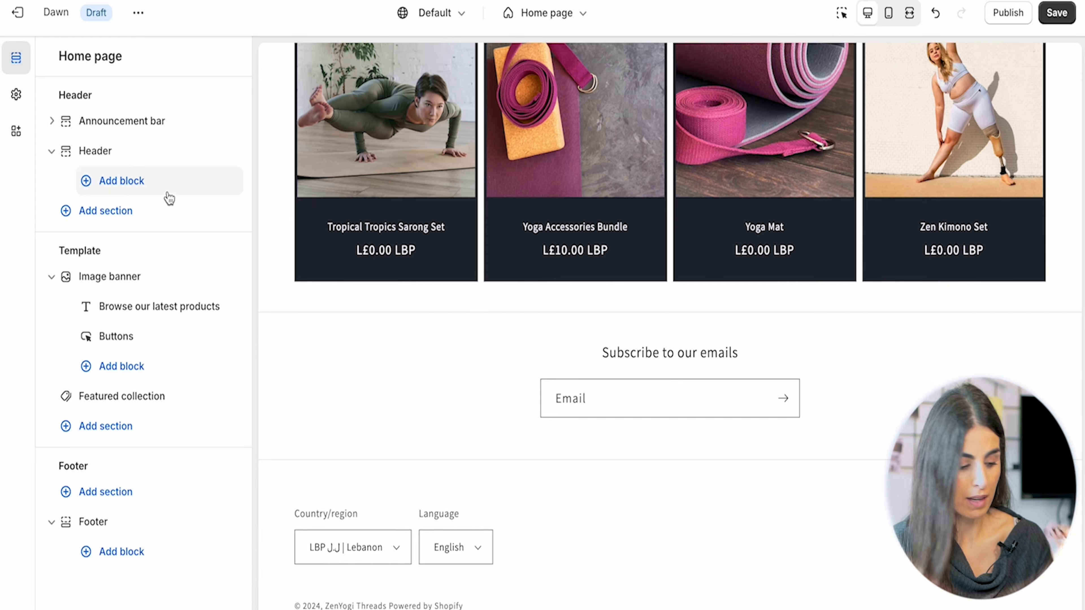
- Review the section types available for the home page template and examine the image banner and featured products in the preview
scroll(533, 221, up, 14)
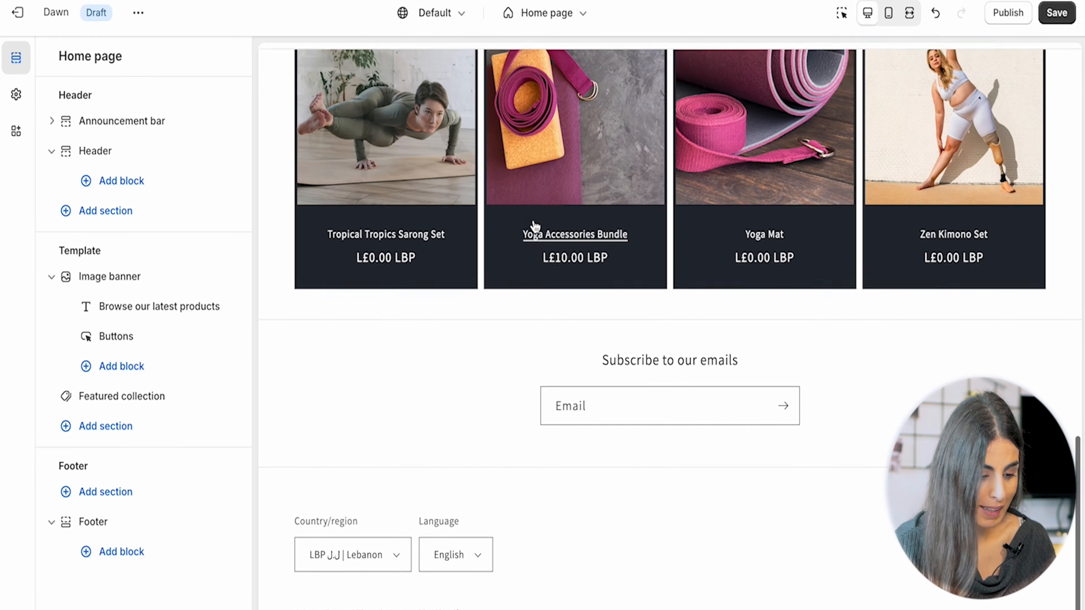
click(88, 439)
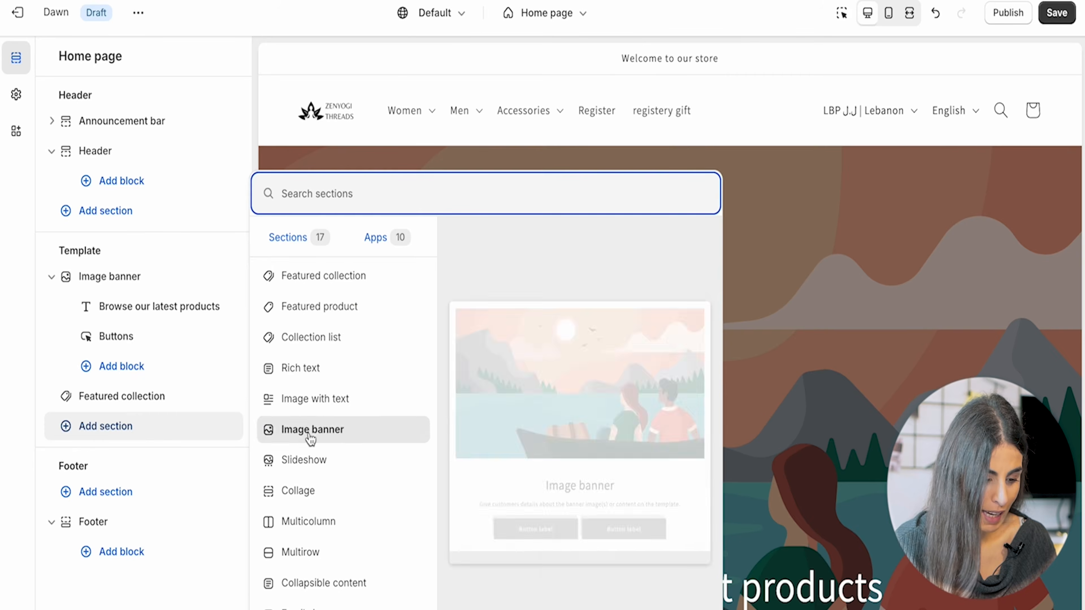
click(95, 591)
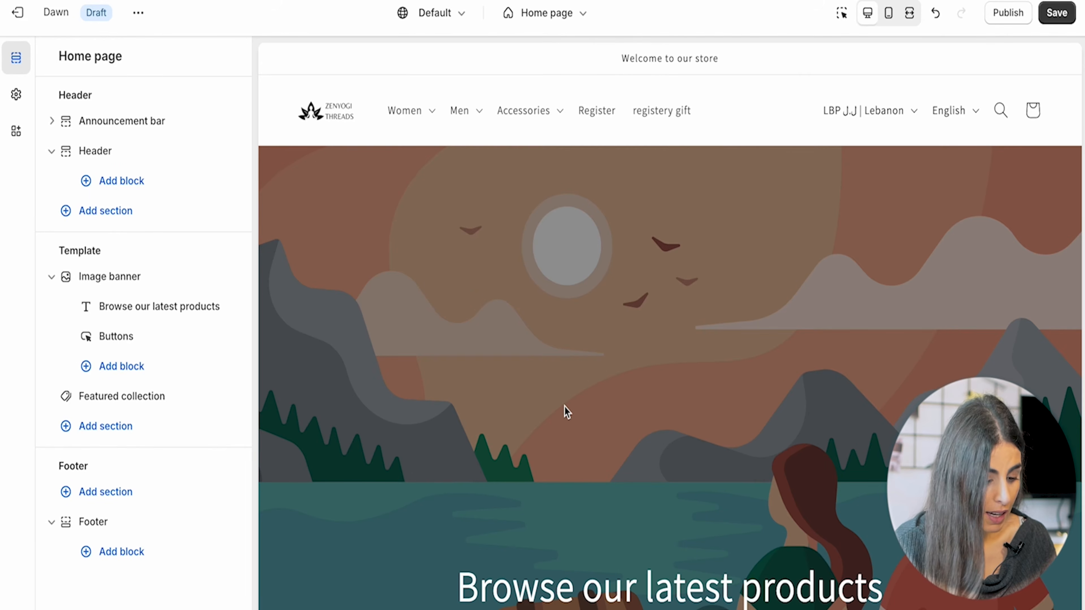
scroll(566, 412, down, 3)
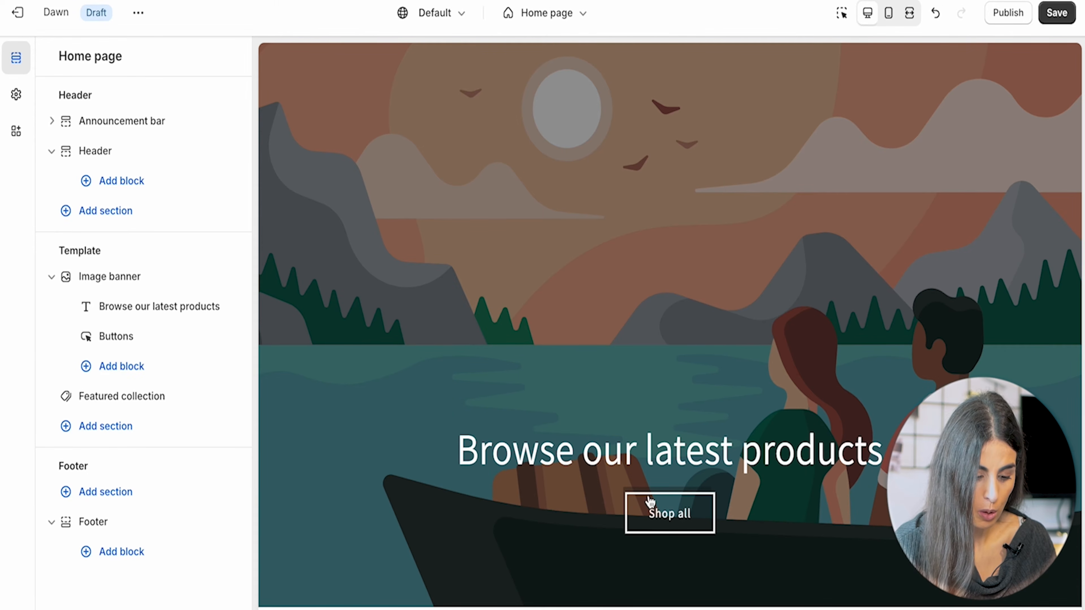
scroll(649, 411, down, 10)
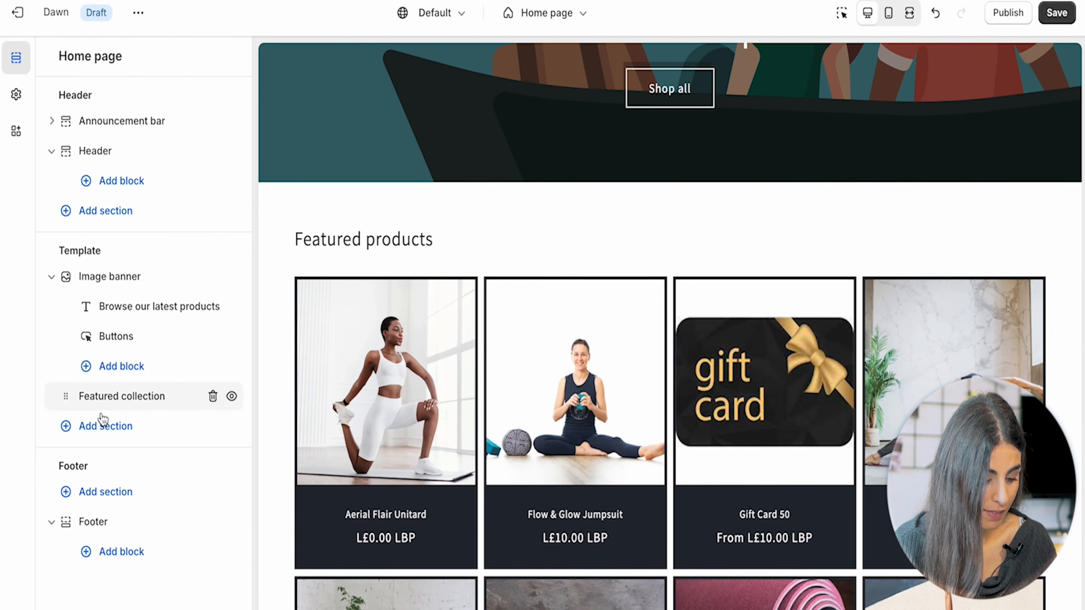
- Add a Collection list section to the home page template and move it above the Featured collection section
click(88, 433)
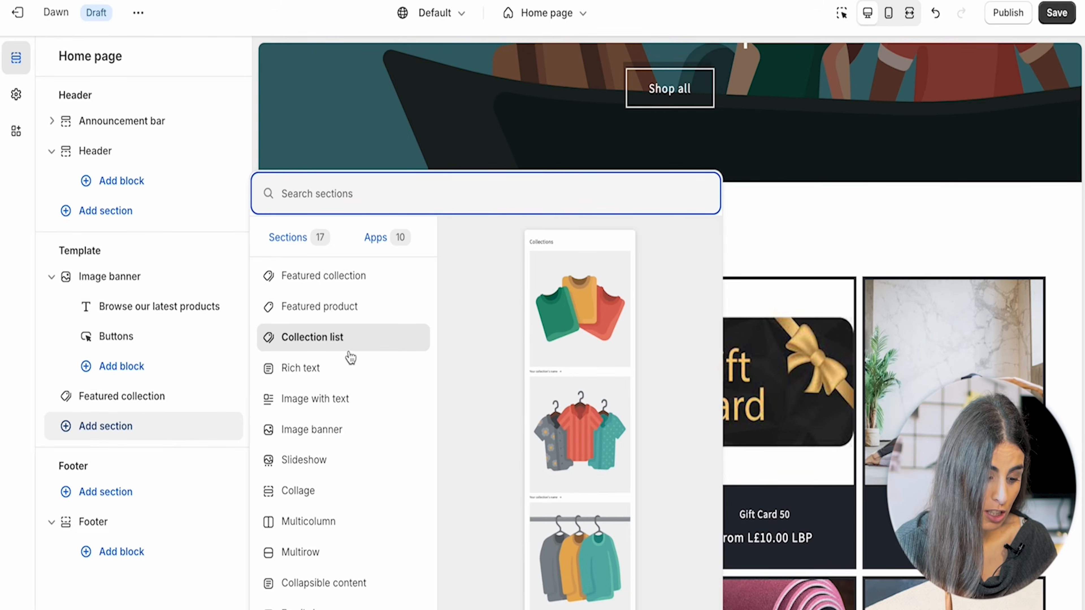
click(318, 340)
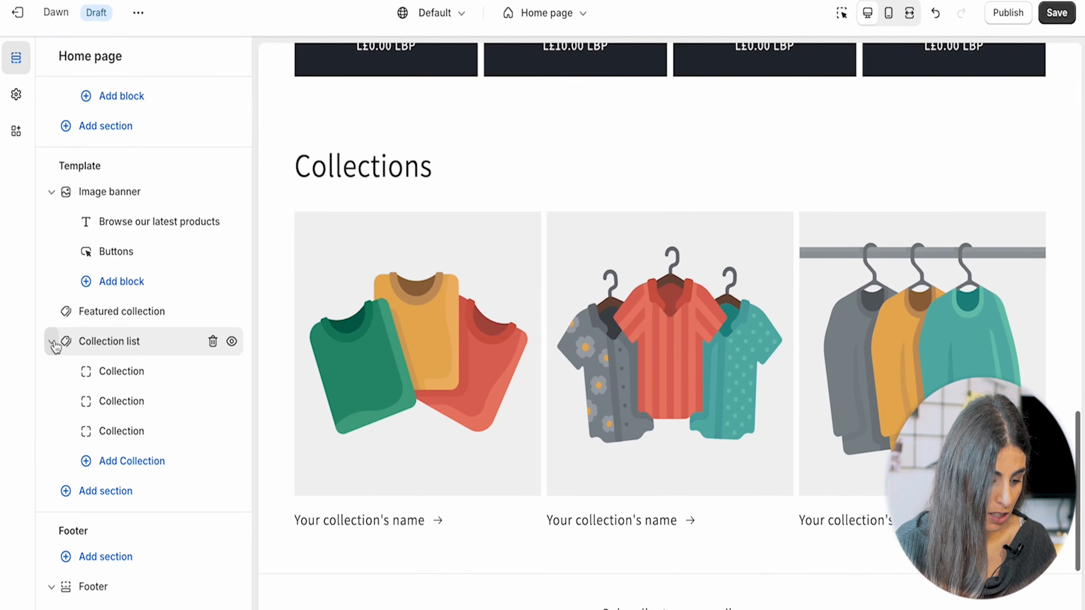
drag(53, 342, 48, 303)
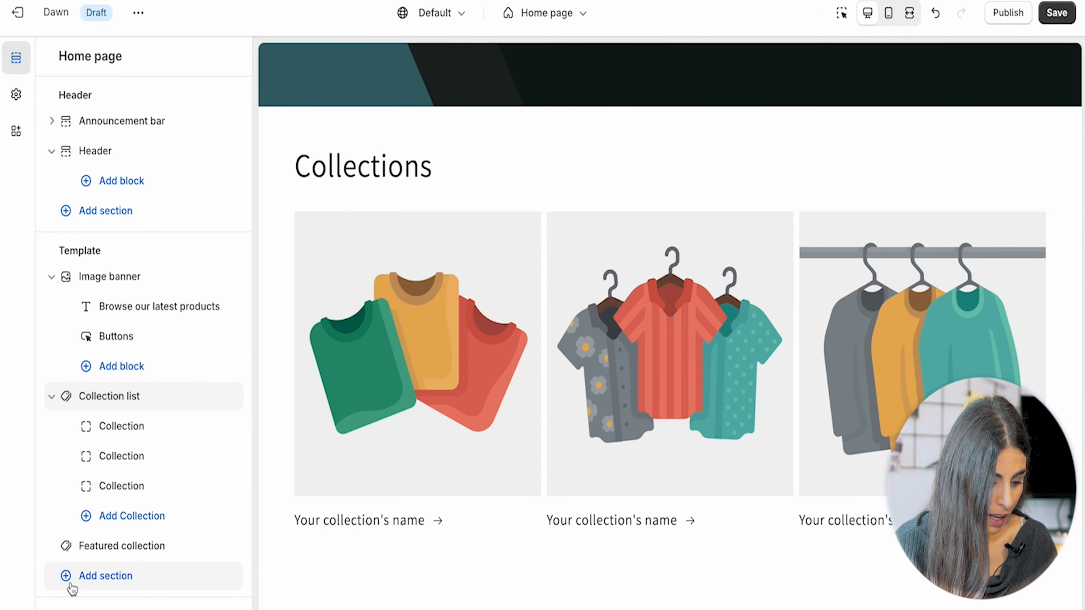
- Add a Rich text section to the home page template and place it directly below the Image banner
click(68, 576)
text(rich)
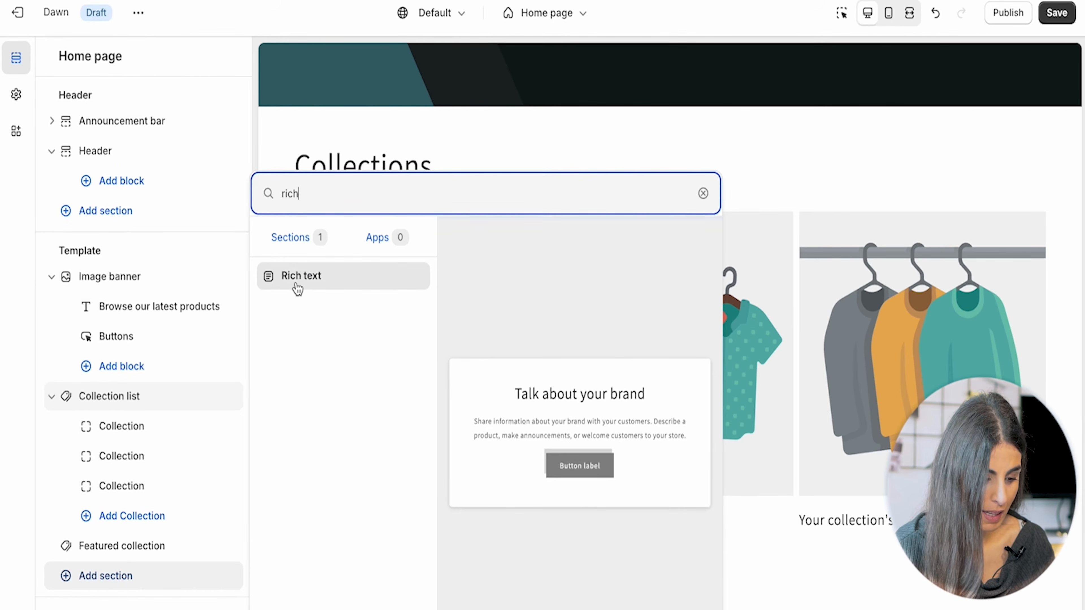
click(295, 283)
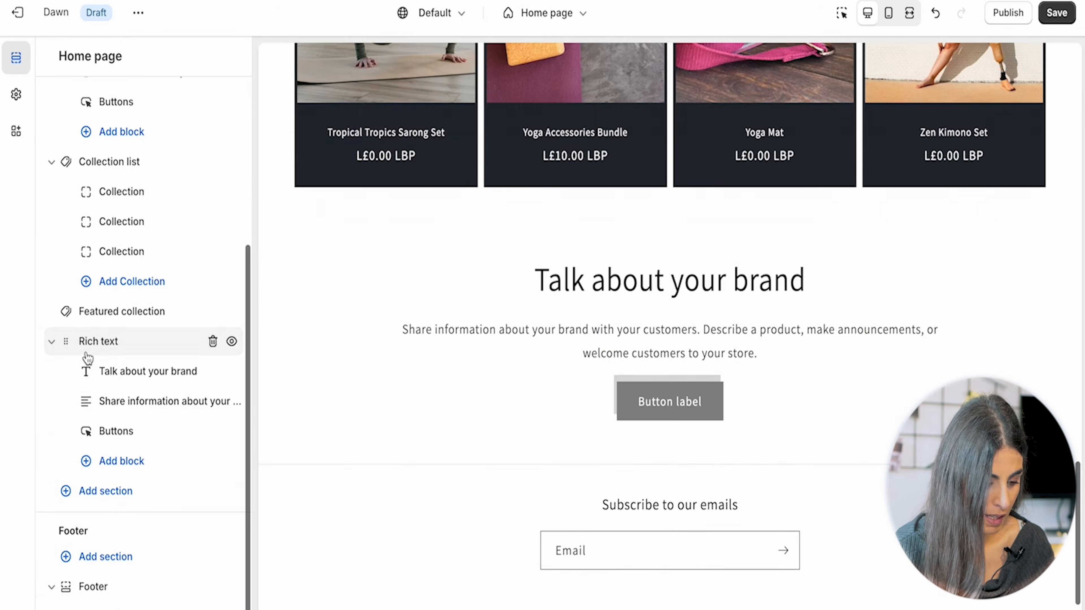
drag(65, 342, 61, 236)
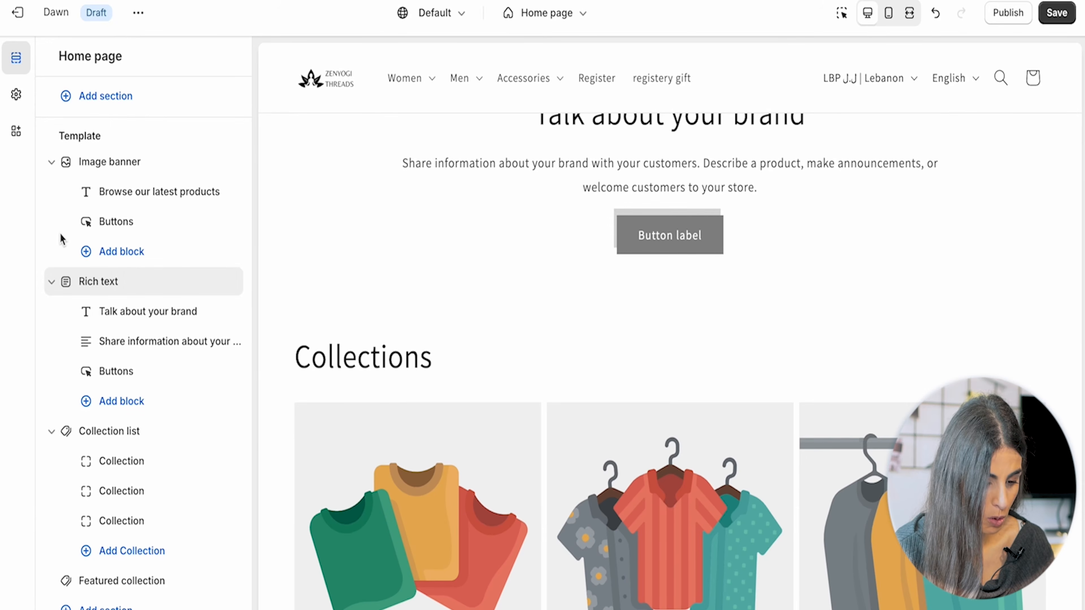
scroll(359, 323, up, 10)
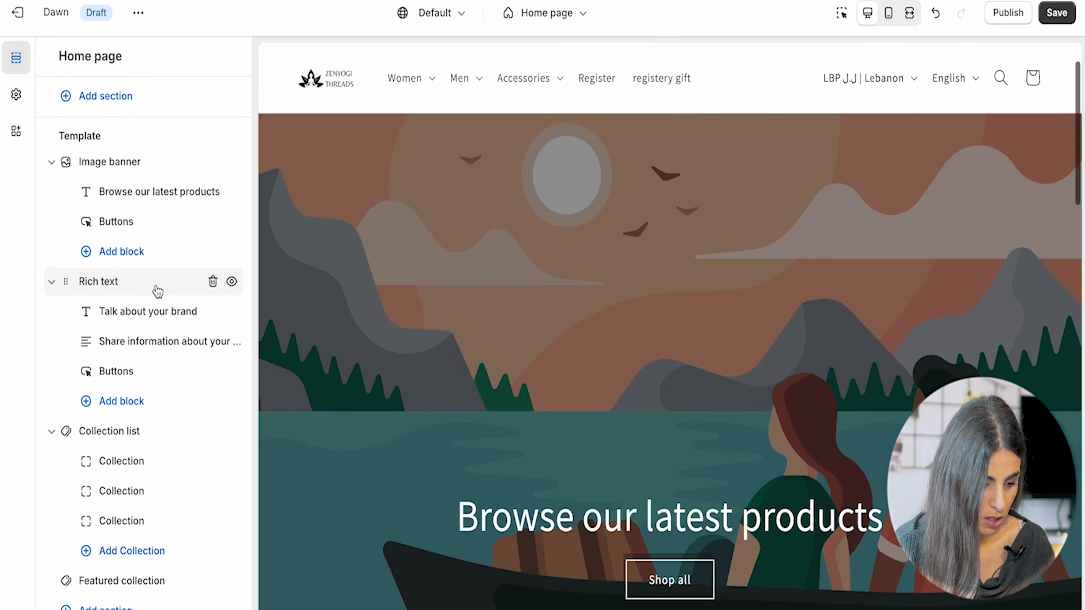
- Set the first image of the Image banner section to Home_page_banner from the store library
click(113, 161)
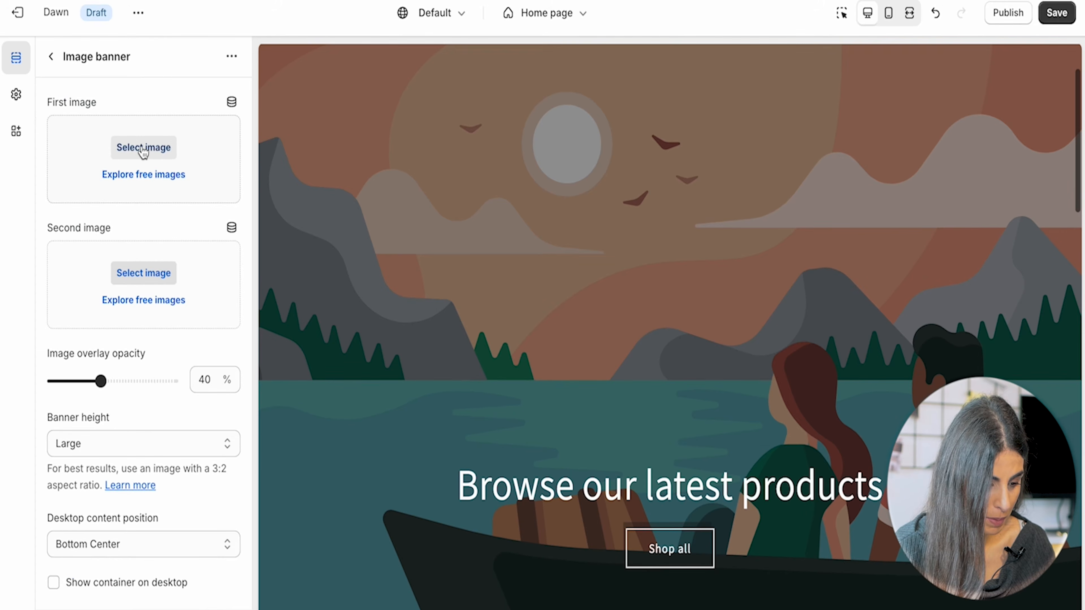
click(143, 149)
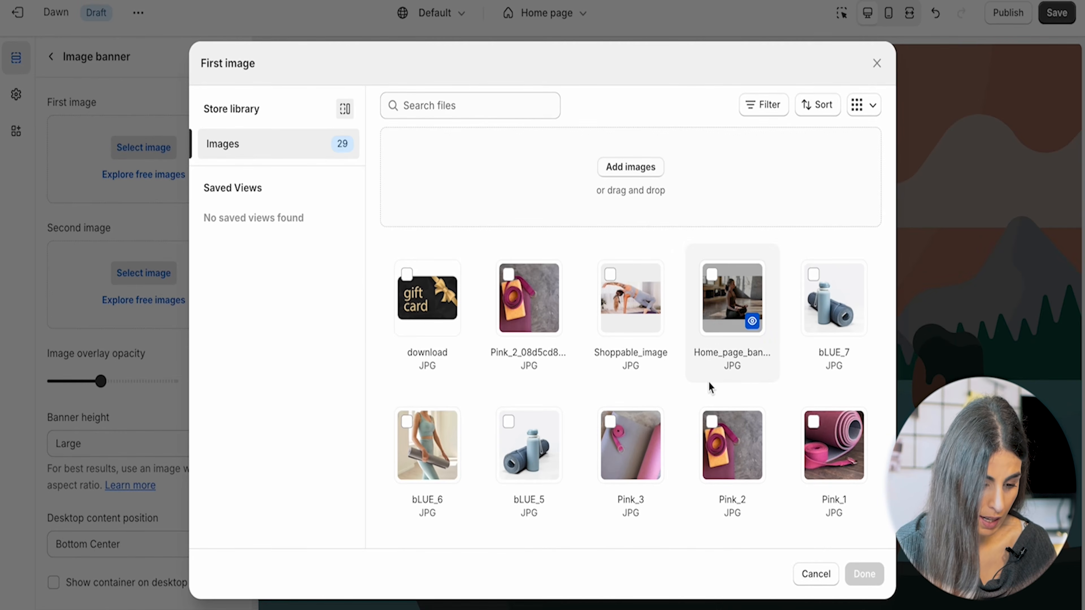
scroll(708, 384, down, 10)
scroll(710, 387, down, 3)
scroll(709, 387, up, 10)
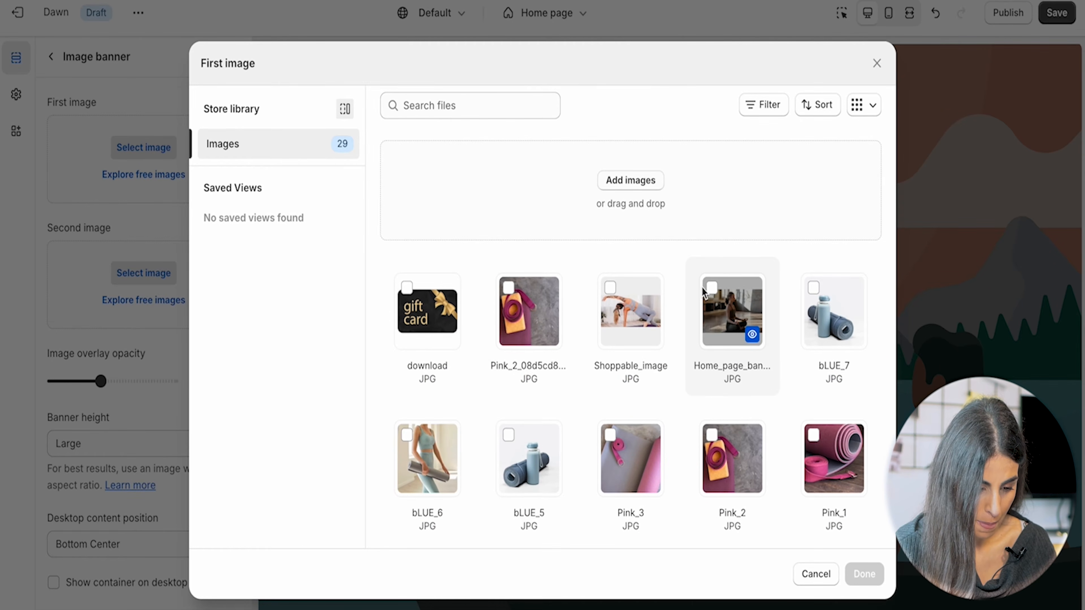
click(712, 288)
click(867, 575)
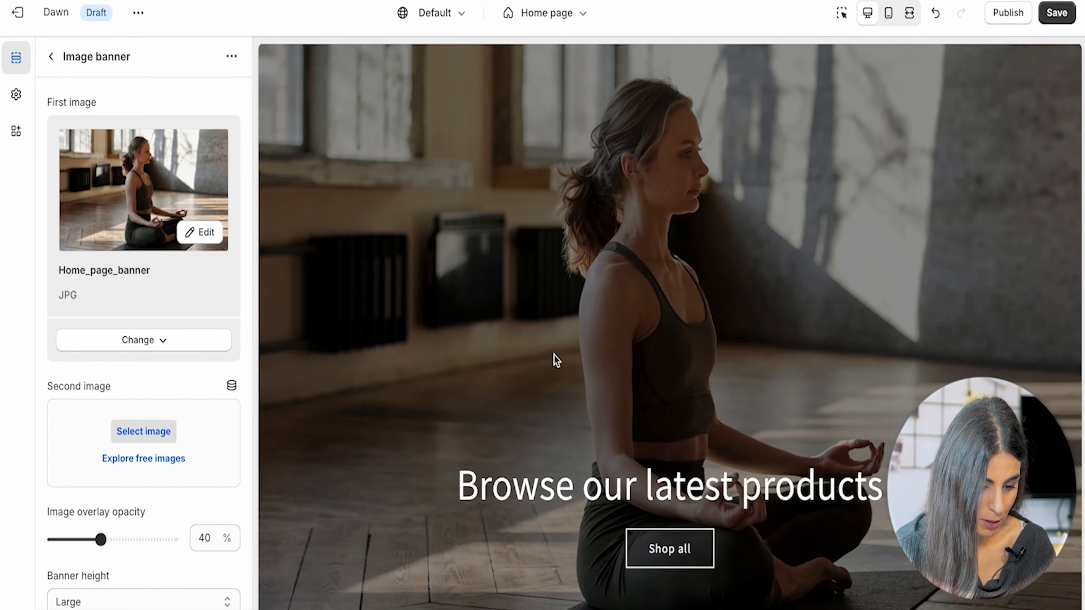
- Set the second image of the Image banner to Shoppable_image from the store library
click(145, 433)
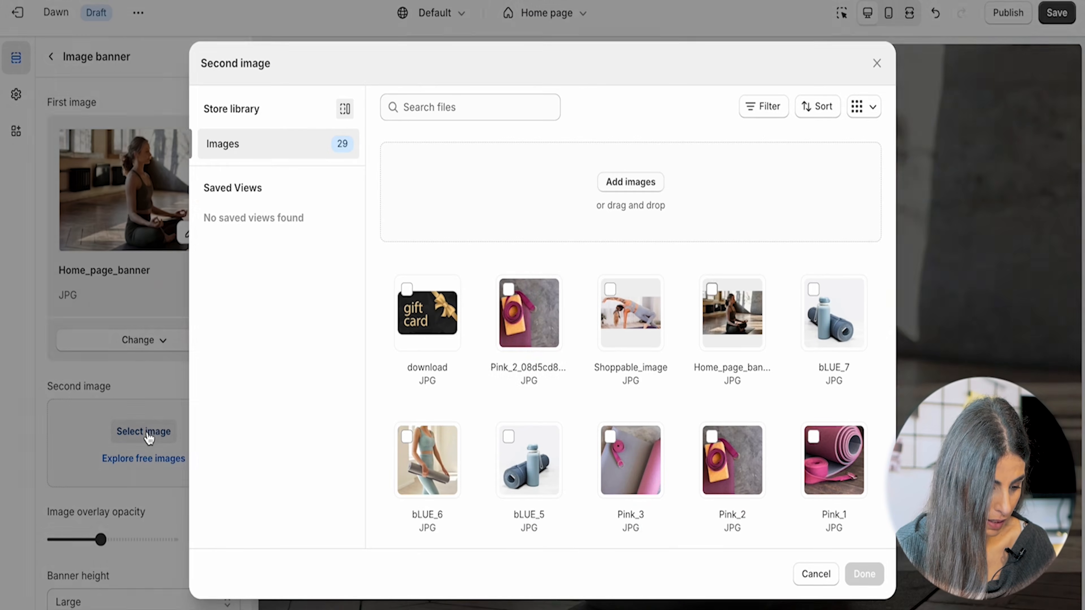
click(631, 315)
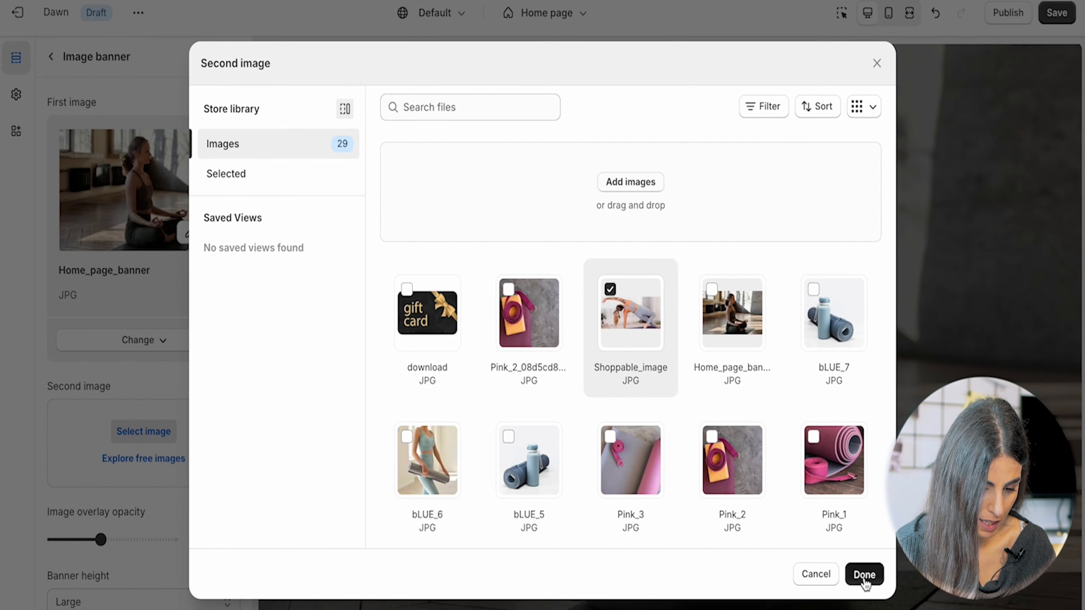
click(865, 574)
scroll(636, 336, down, 3)
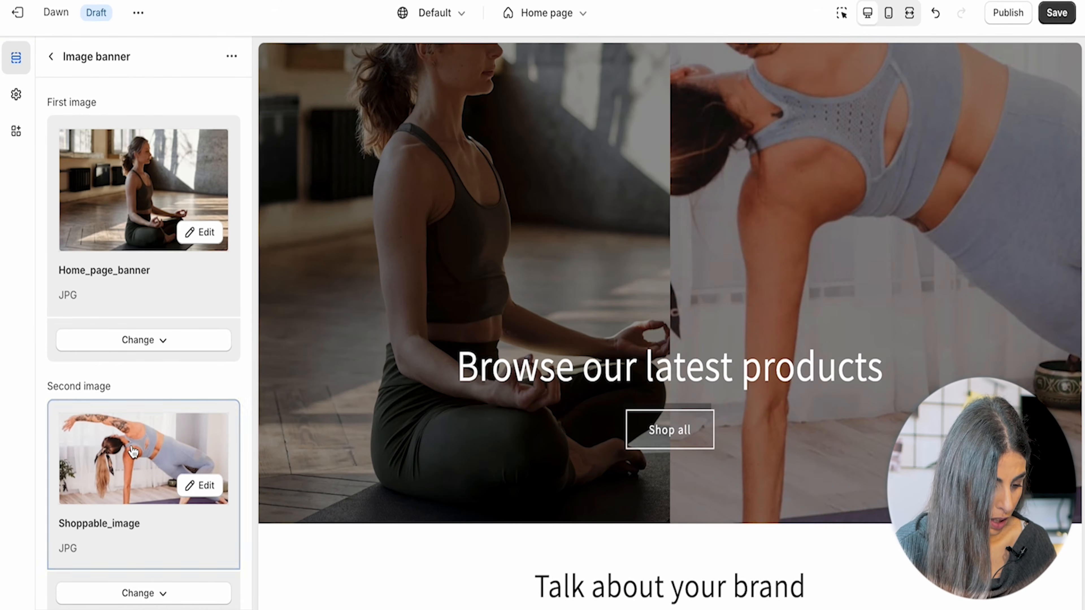
- Remove the second image from the Image banner
scroll(141, 451, down, 5)
click(141, 382)
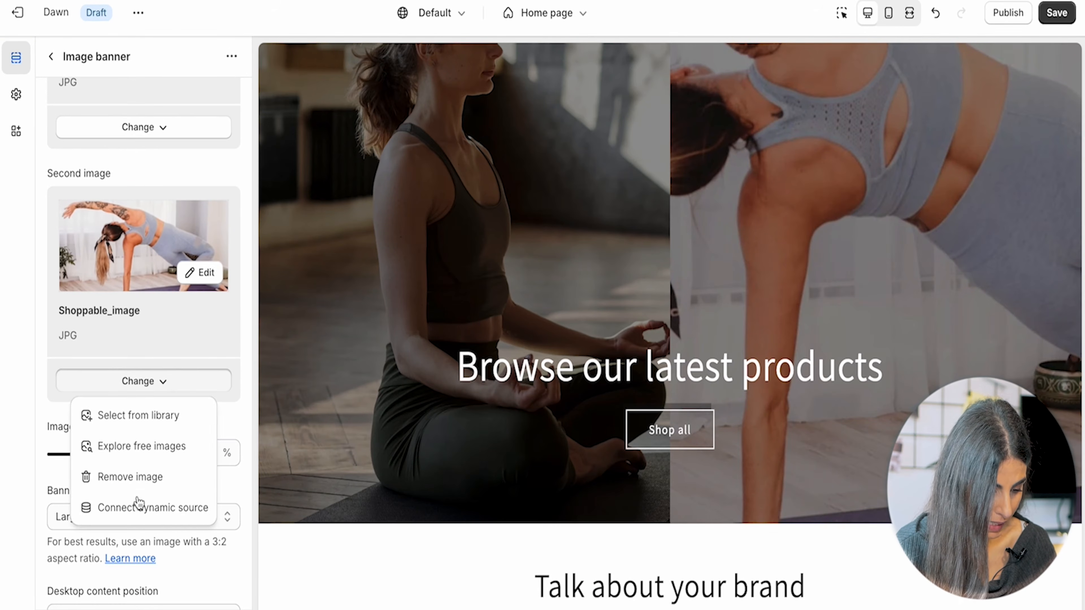
click(134, 479)
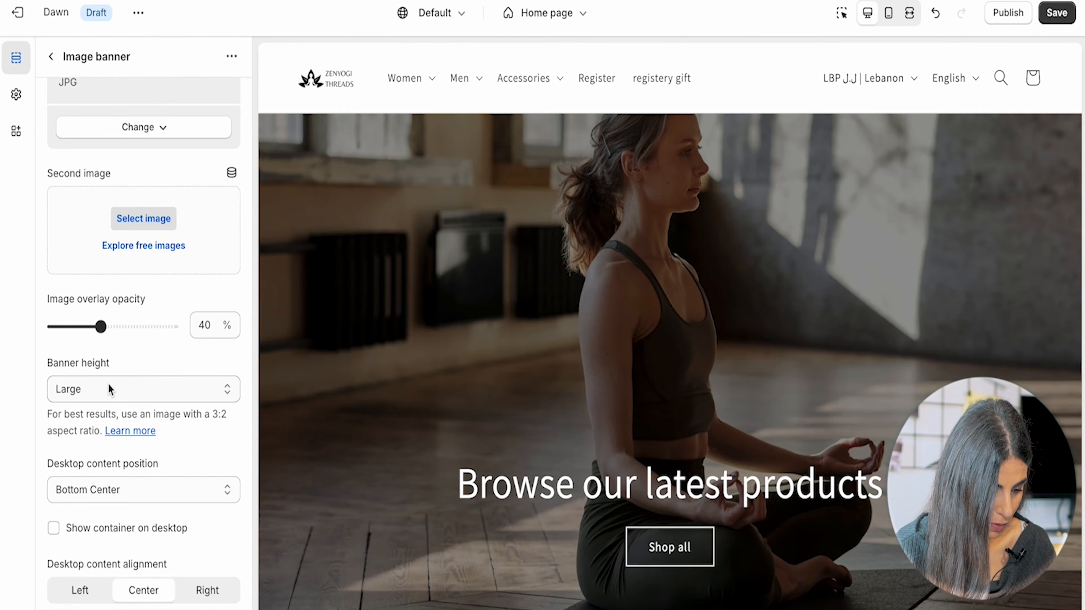
- Set the Image banner's height to Small and its desktop content position to Middle Center
scroll(107, 384, down, 3)
click(177, 277)
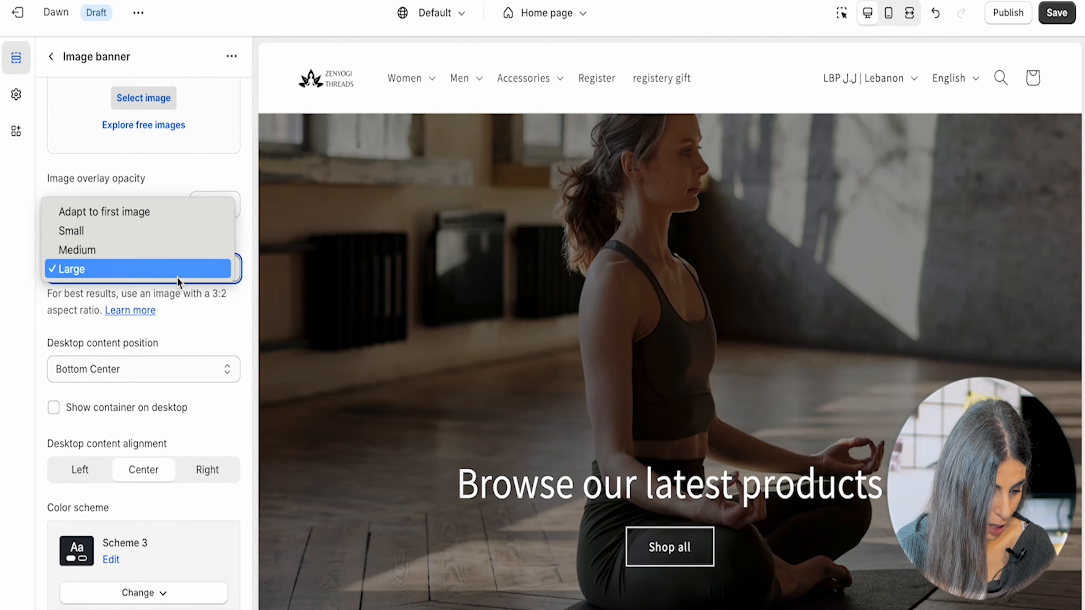
click(164, 236)
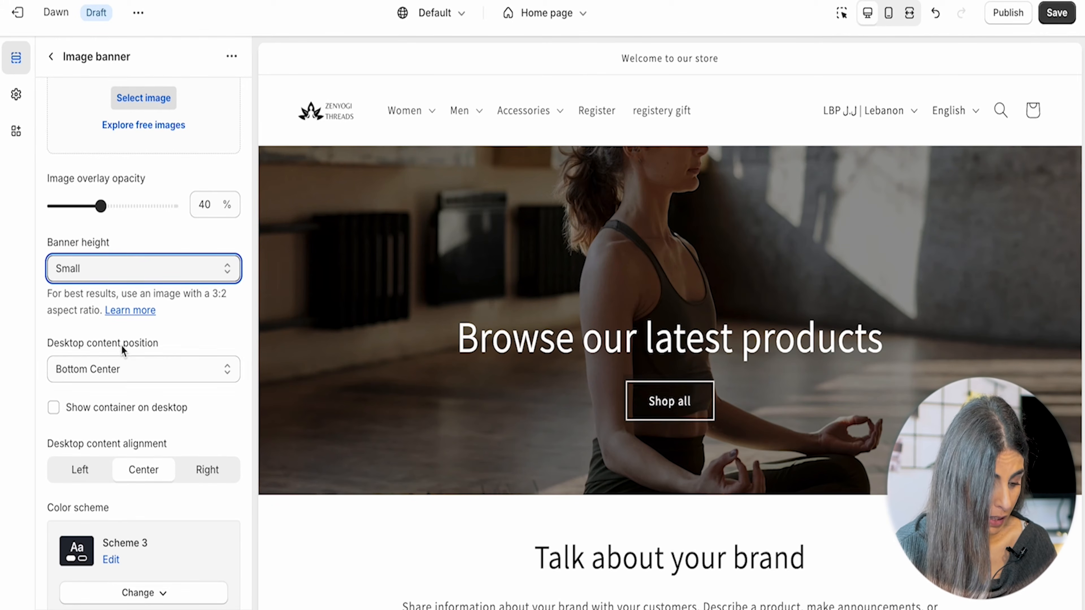
click(123, 370)
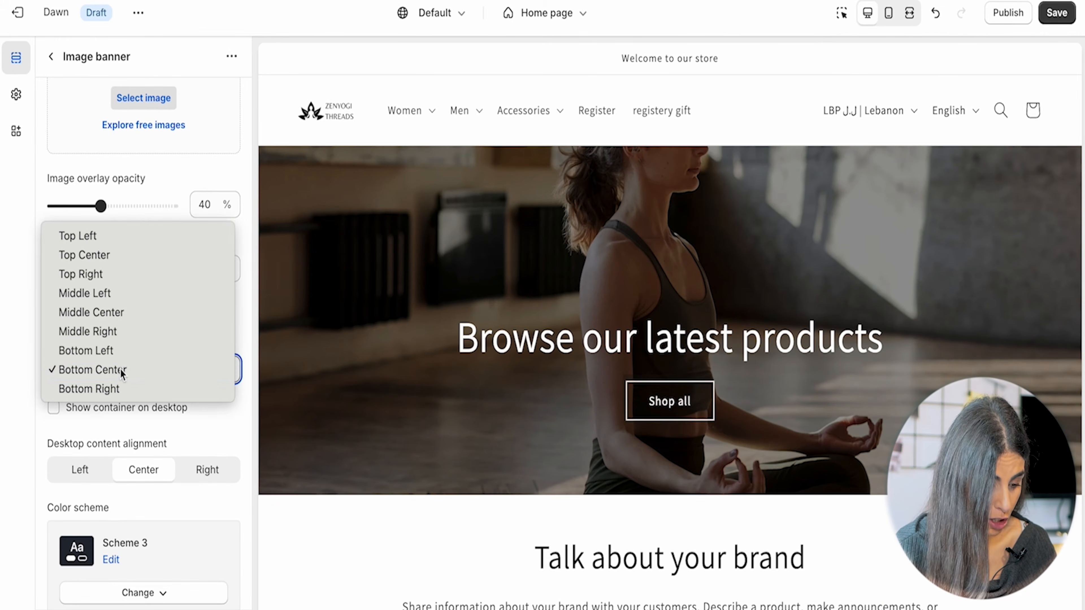
click(116, 319)
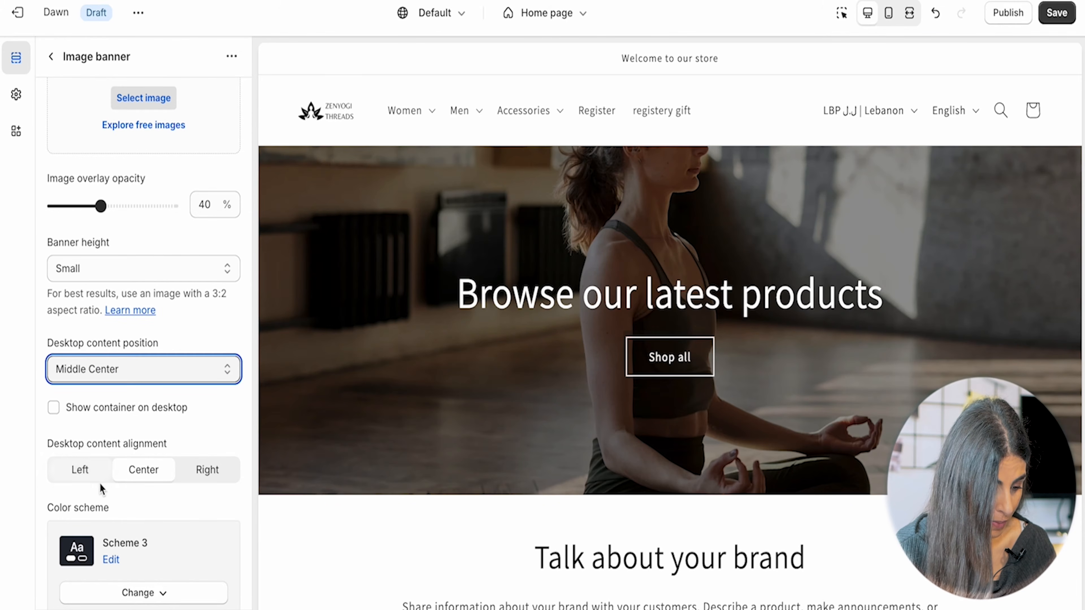
- Review the Image banner's remaining settings and preview the banner in the mobile layout before returning to desktop
scroll(93, 497, down, 10)
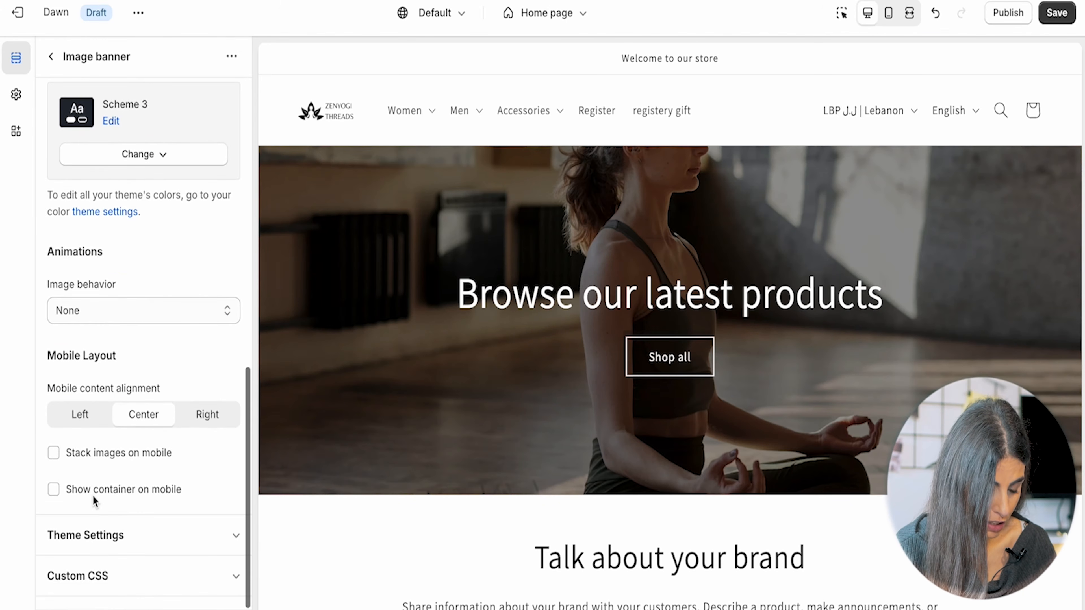
click(888, 22)
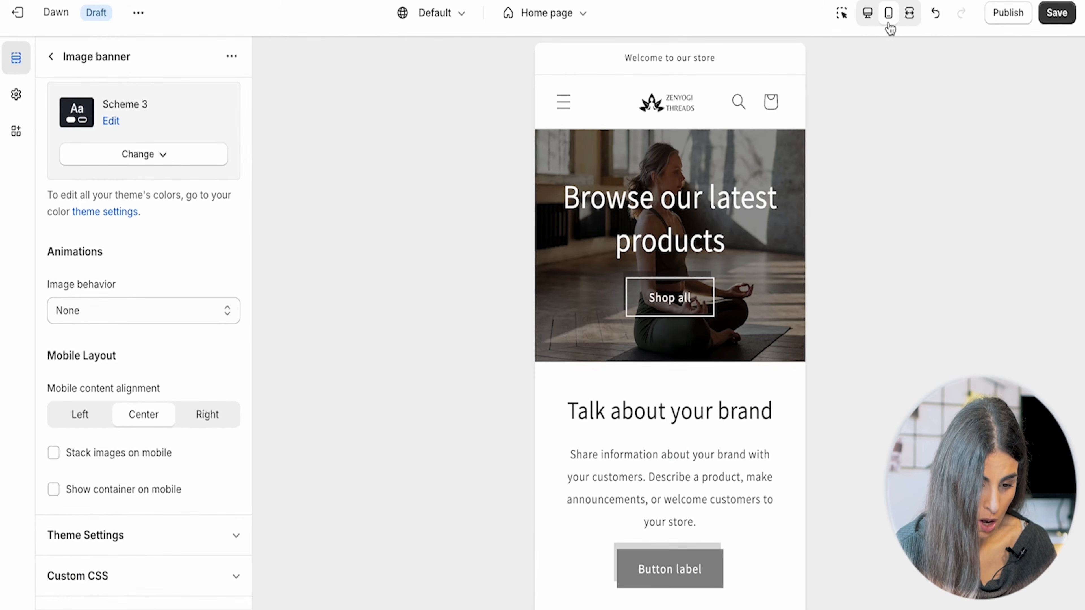
click(874, 21)
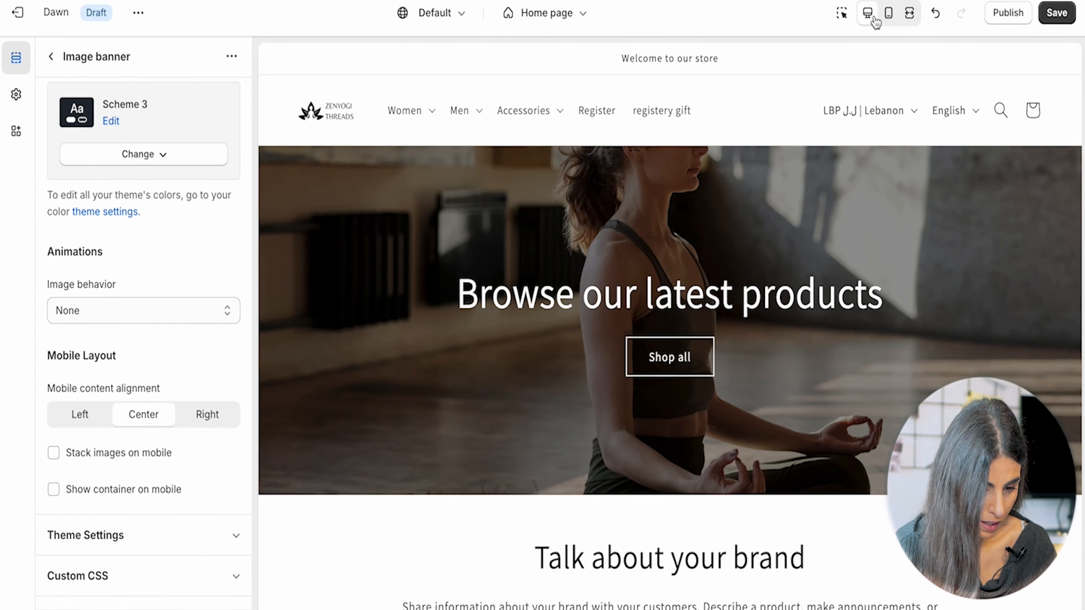
- Replace the Buttons block in the Rich text section with a Caption block placed above the "Talk about your brand" heading
click(49, 58)
scroll(554, 492, down, 2)
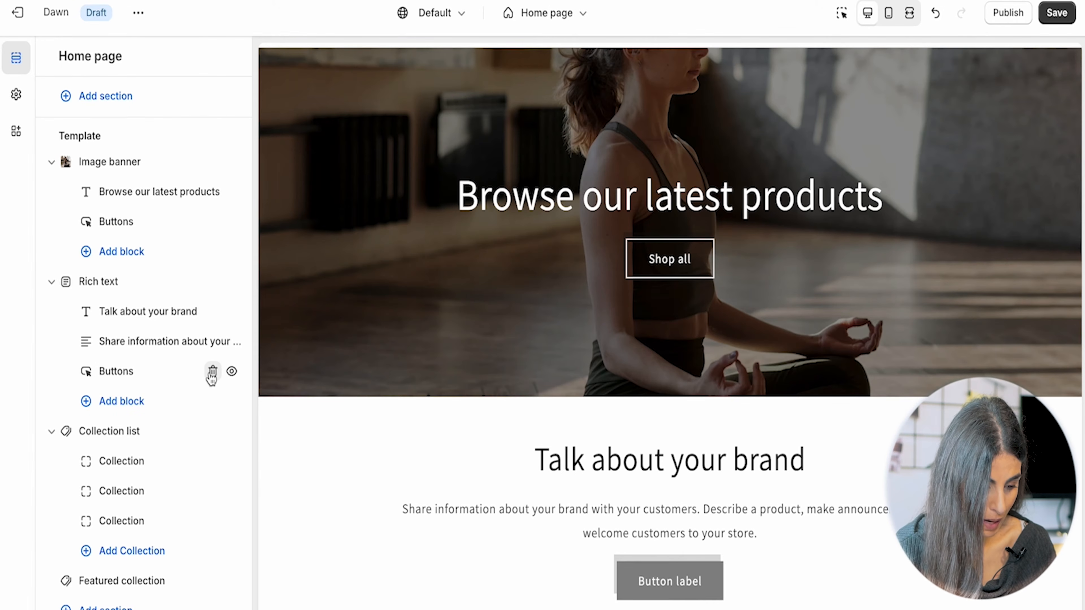
click(212, 372)
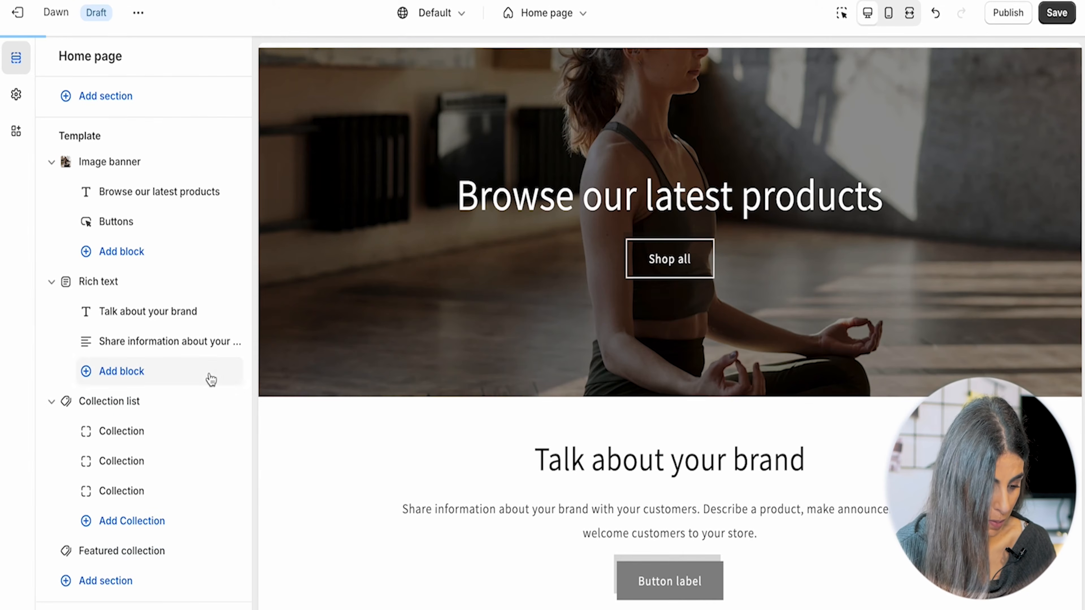
click(148, 373)
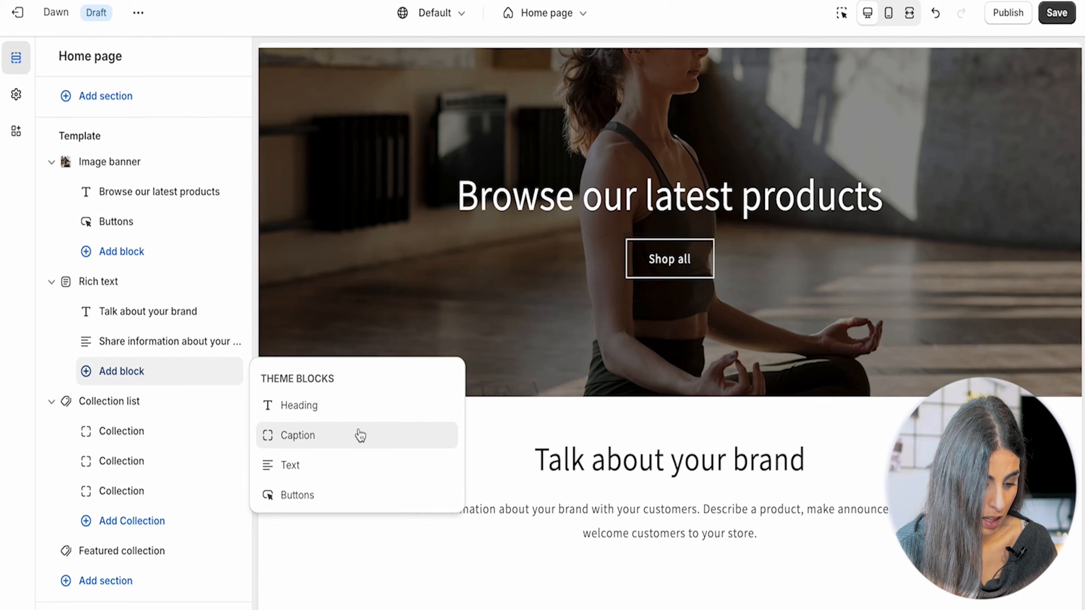
click(342, 442)
drag(89, 372, 86, 319)
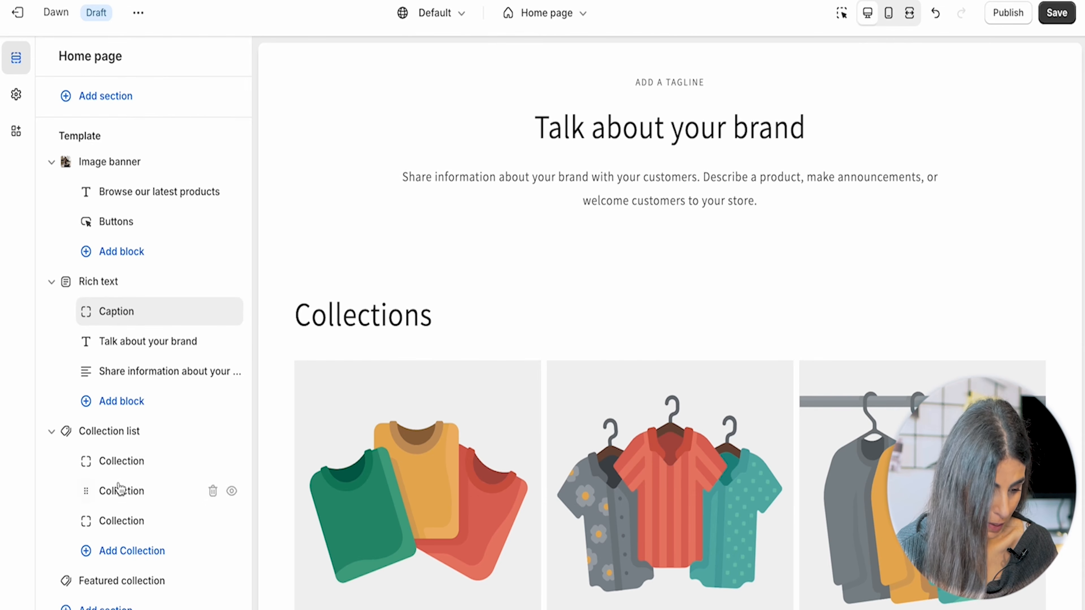
- Set the Collection list section to 2 columns on mobile, checking it in the mobile preview before returning to desktop
scroll(138, 478, down, 3)
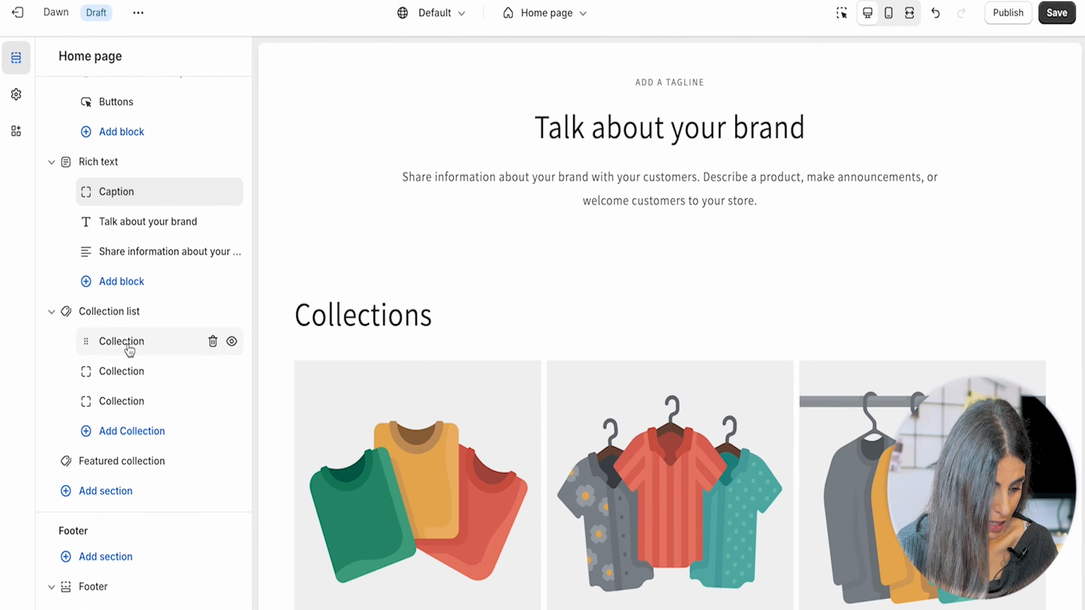
click(124, 321)
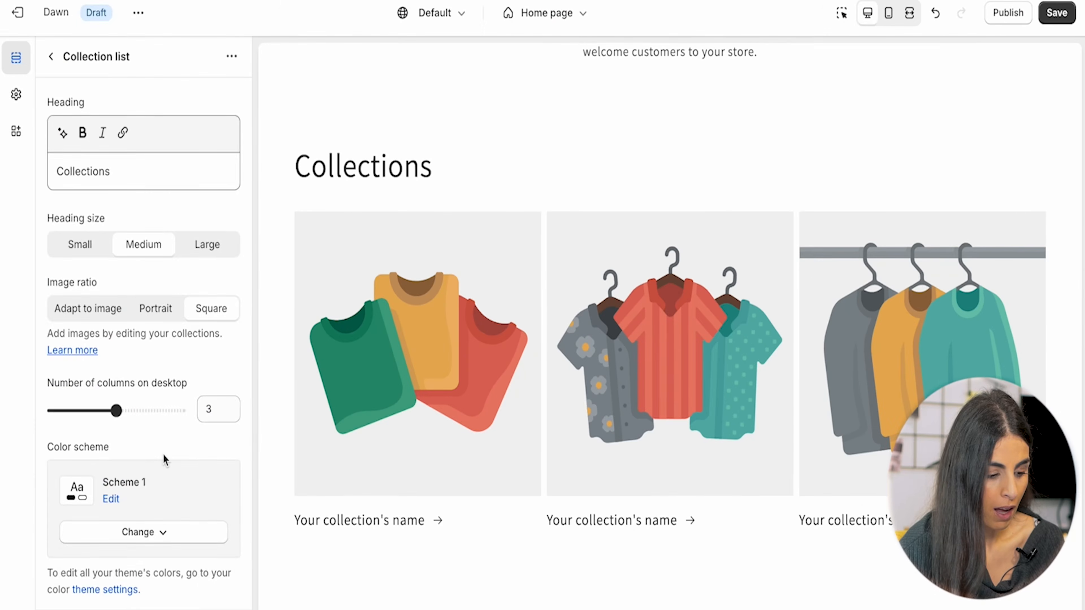
scroll(164, 457, down, 8)
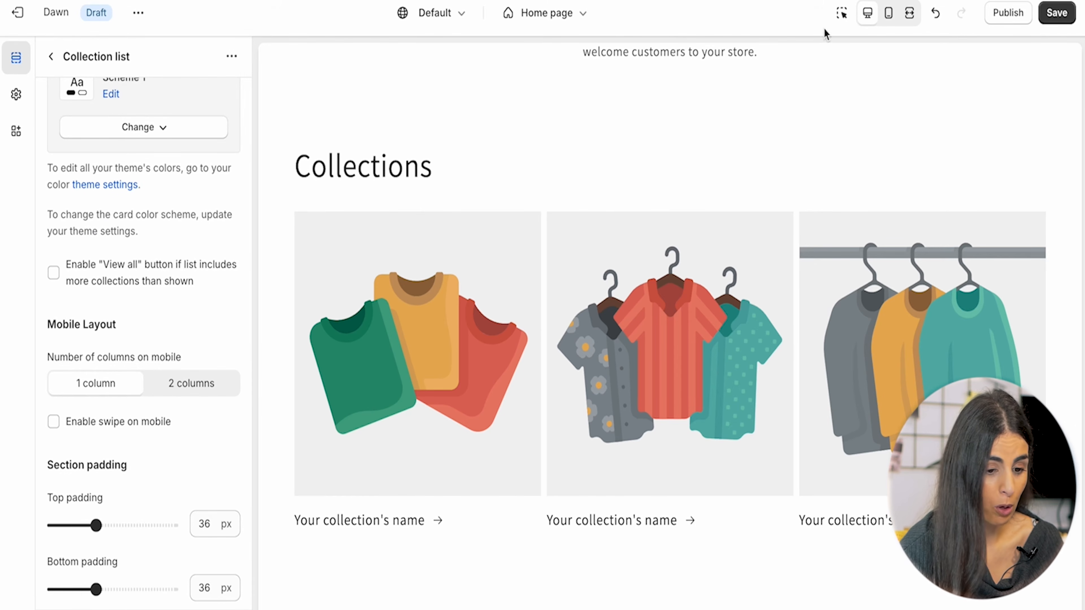
click(890, 19)
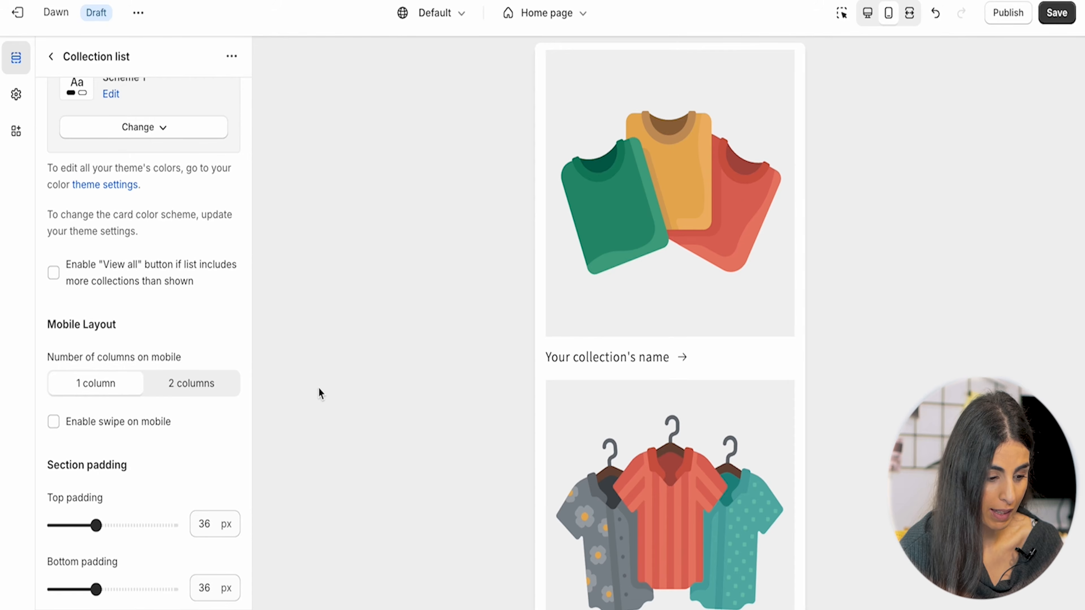
click(200, 385)
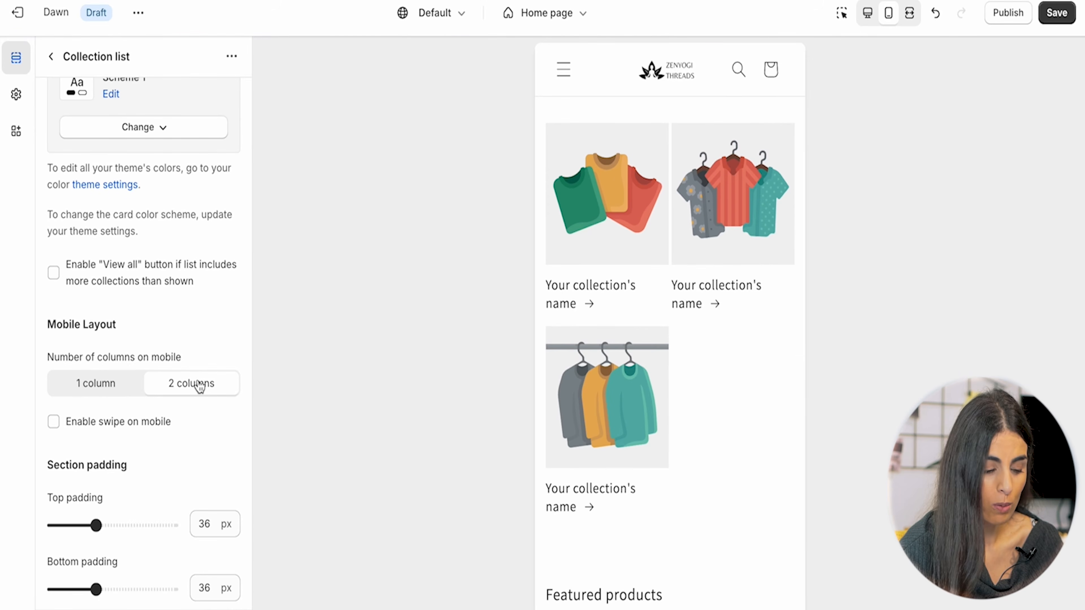
scroll(132, 503, down, 3)
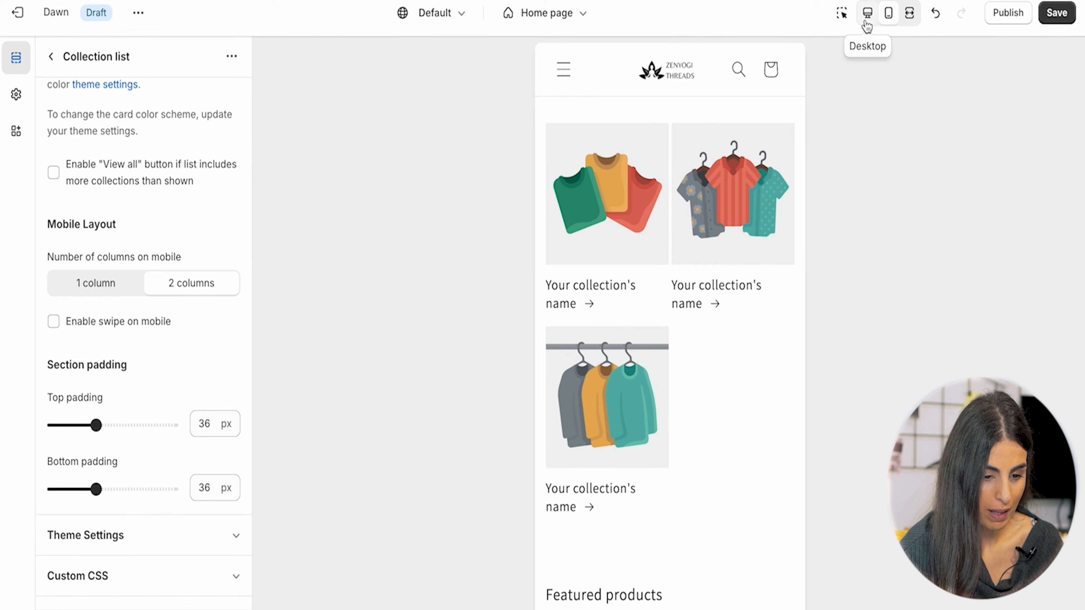
click(868, 13)
- Add a fourth collection block to the Collection list and set its number of columns on desktop to 4
click(58, 65)
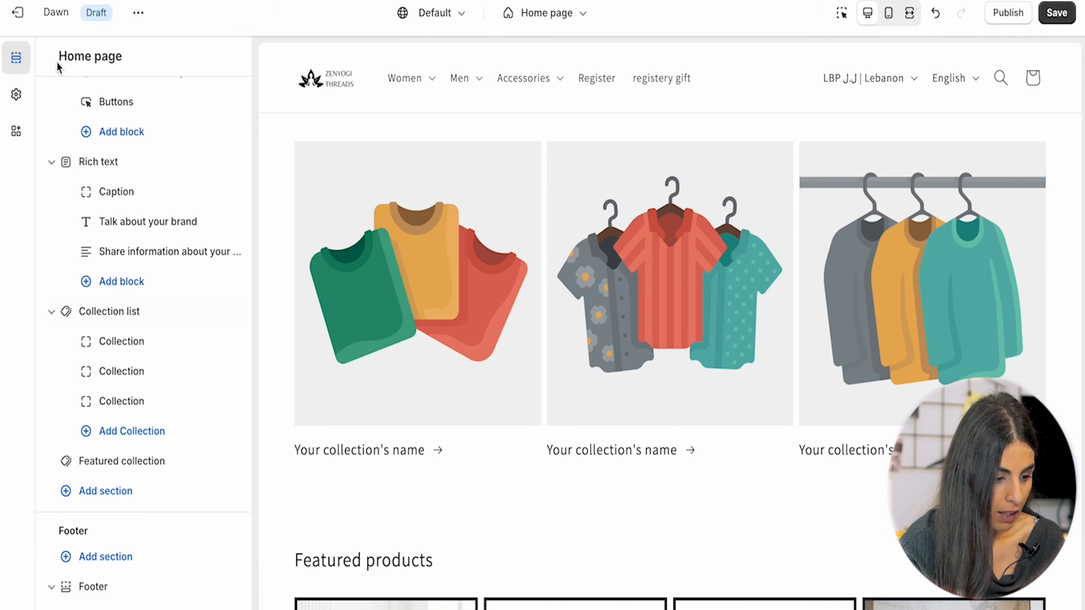
click(107, 441)
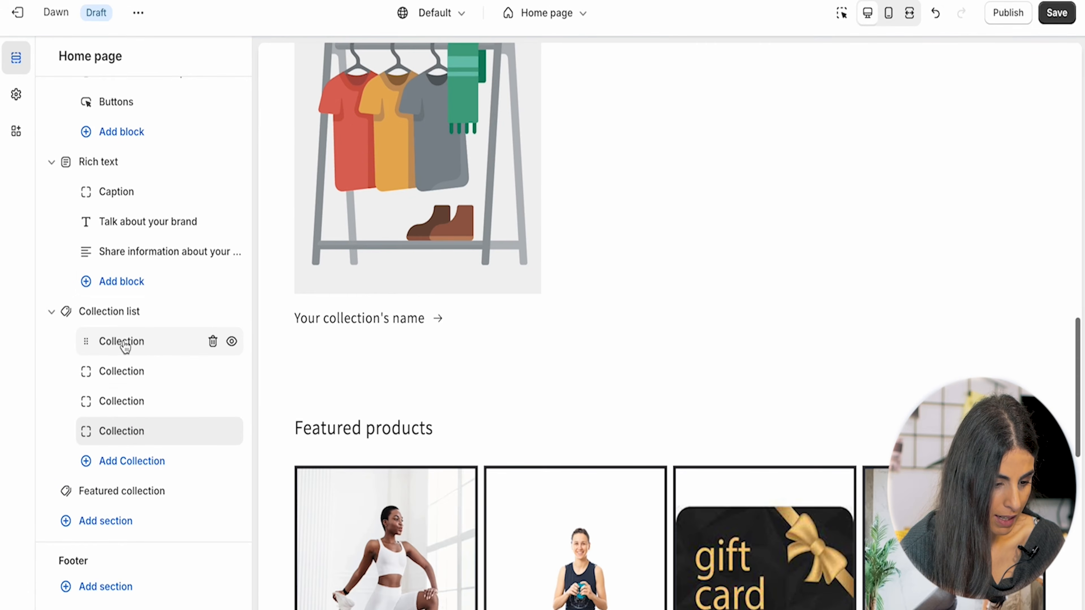
click(120, 318)
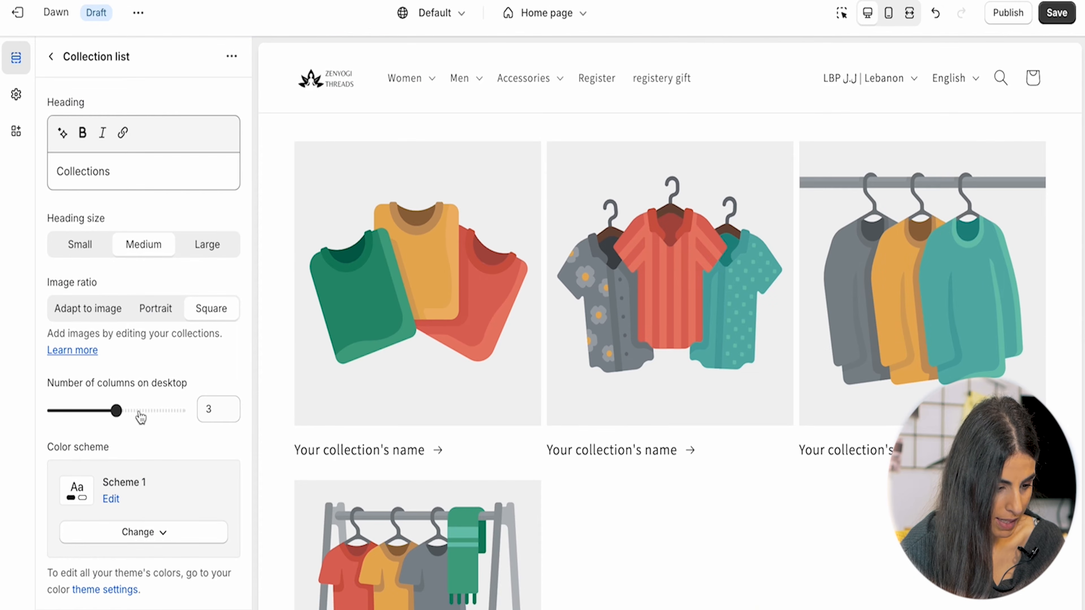
click(209, 407)
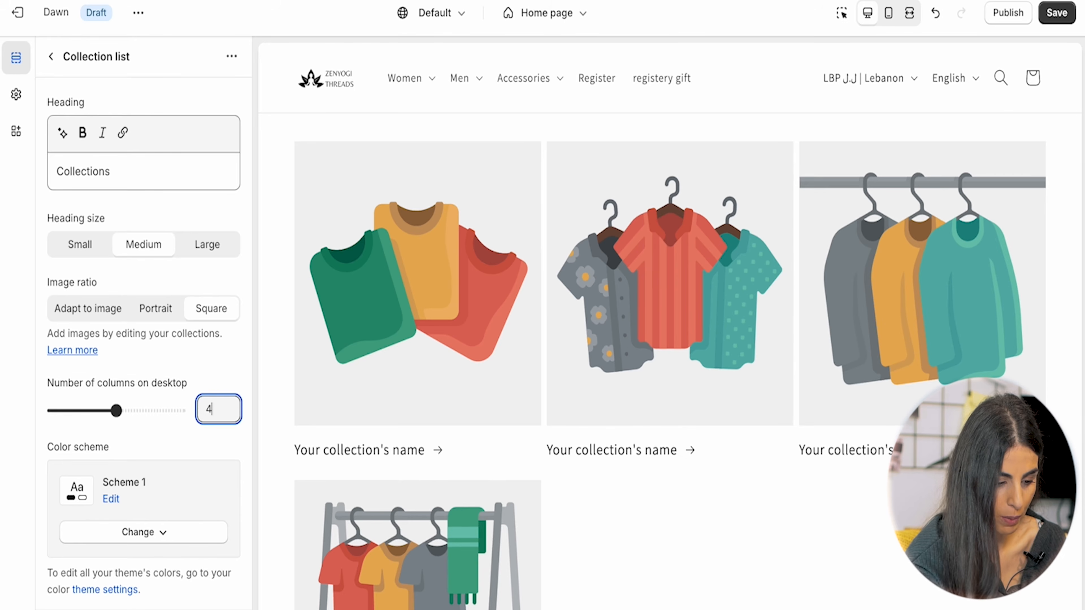
click(196, 380)
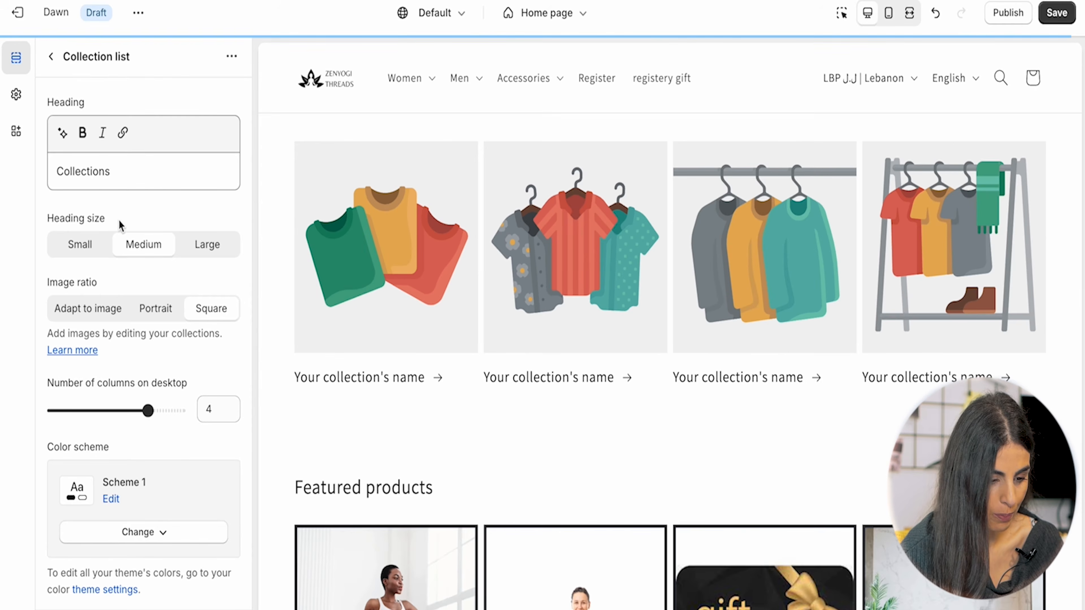
- Assign the Accessories collection to the first block of the Collection list
click(51, 56)
click(105, 372)
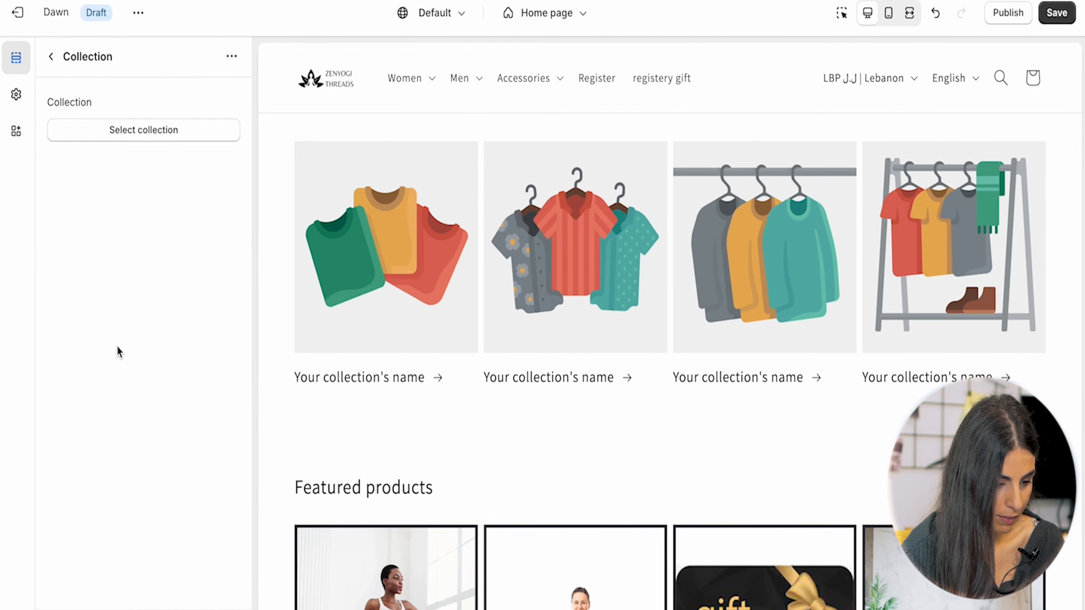
click(158, 136)
click(102, 188)
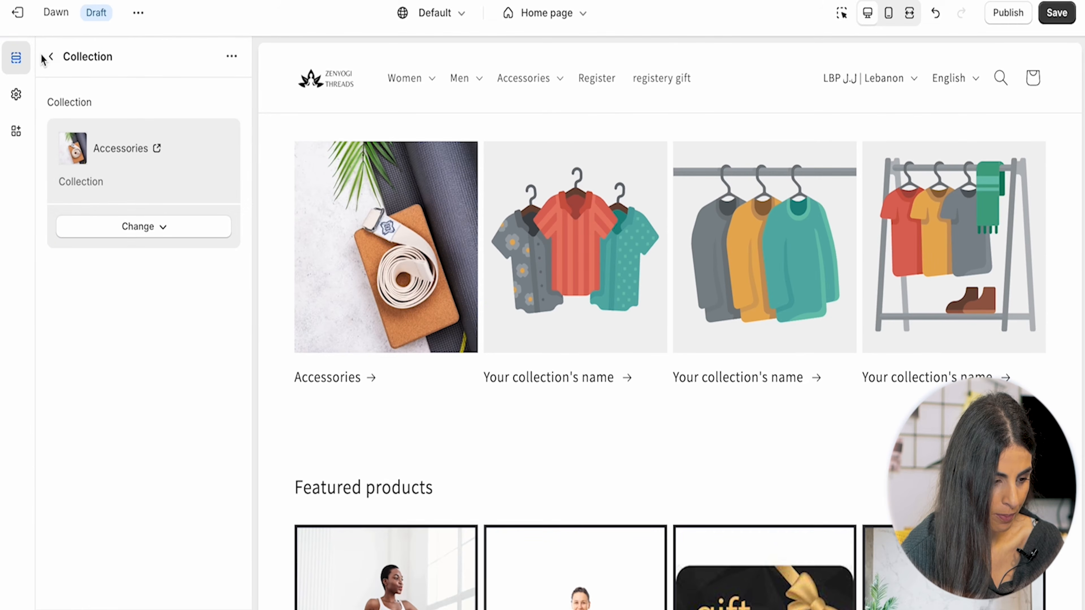
- Assign the Full Set collection to the third block of the Collection list
click(44, 58)
click(117, 398)
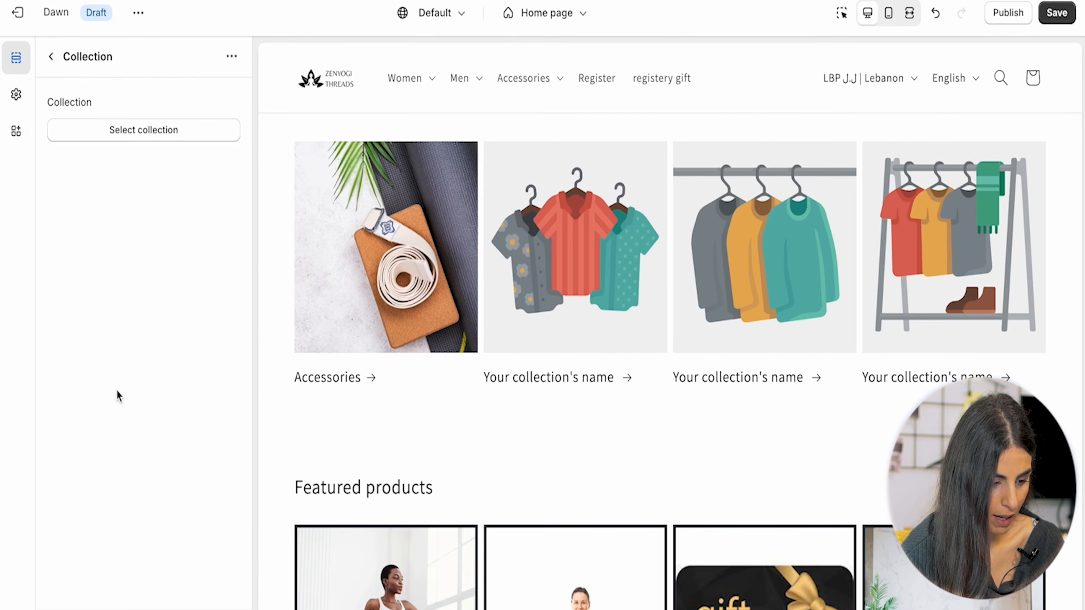
click(142, 132)
click(121, 299)
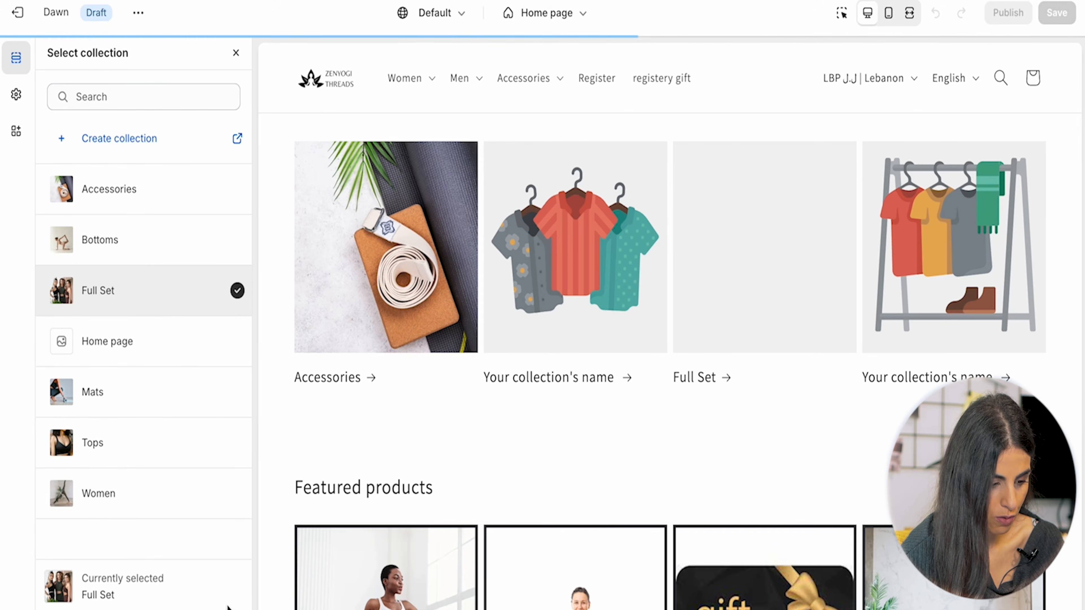
click(143, 608)
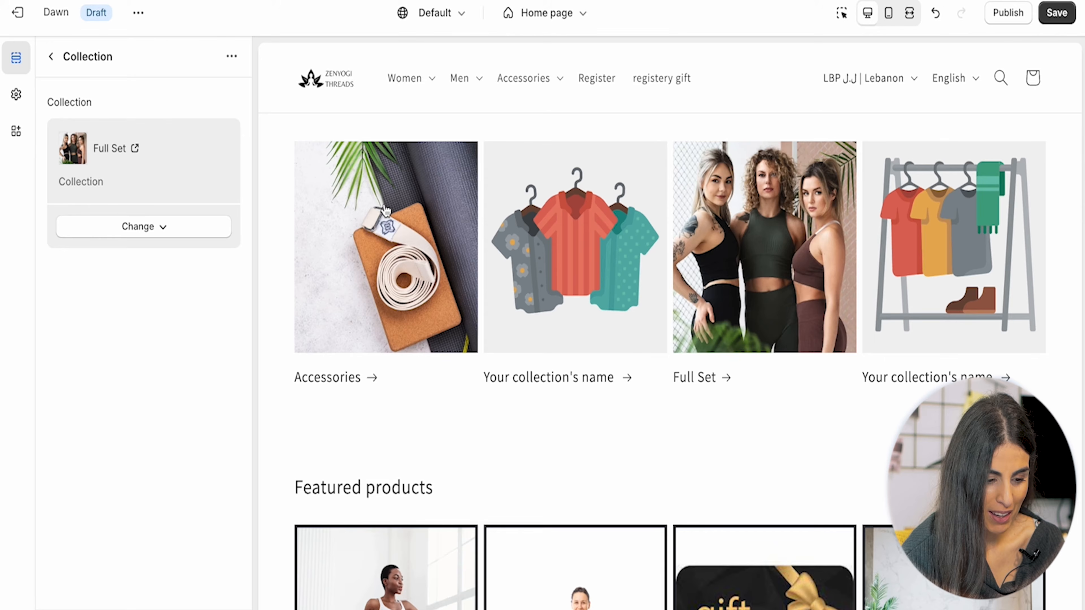
- In the theme-wide collection card settings, set the style to Card and the text alignment to Center
click(17, 97)
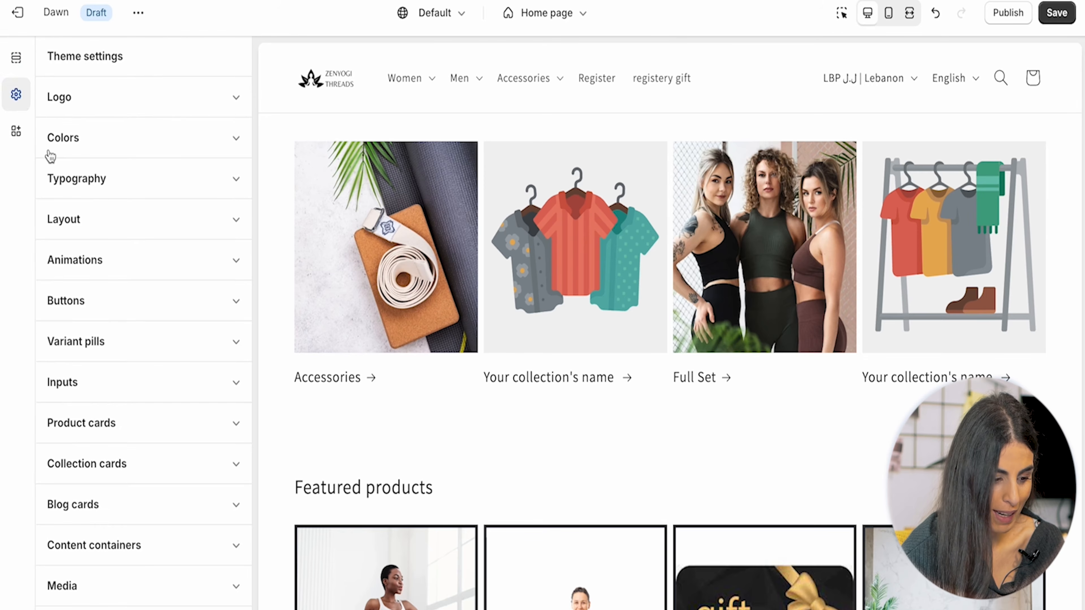
click(105, 470)
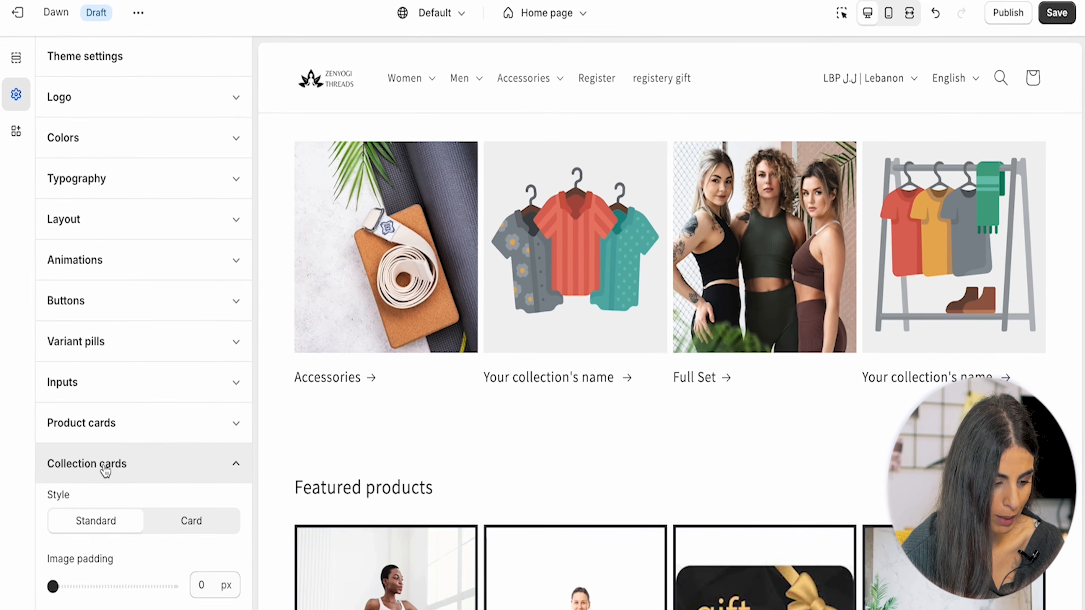
scroll(105, 468, down, 7)
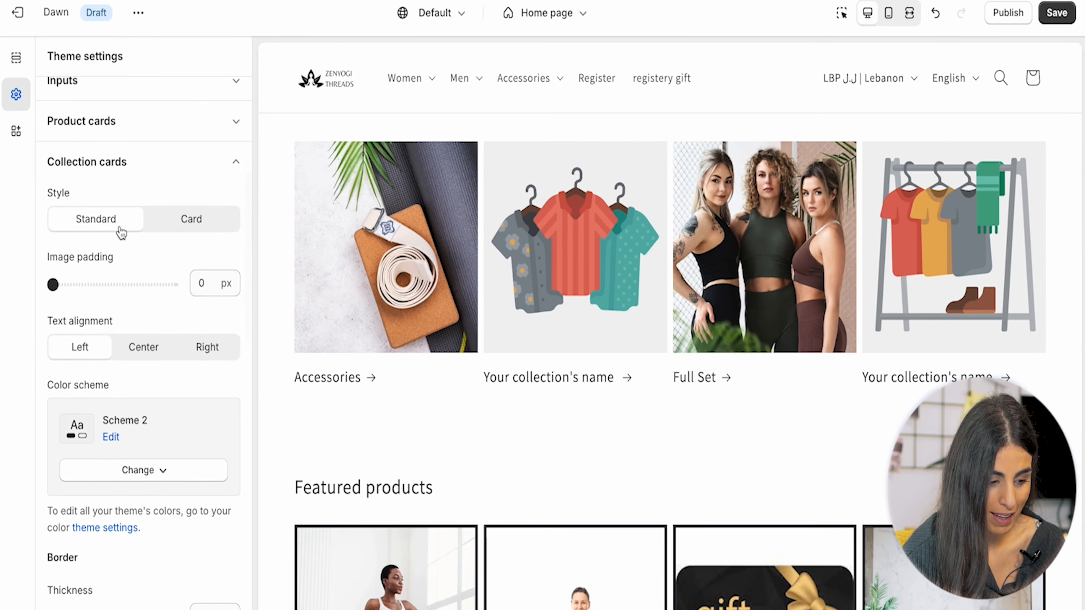
click(180, 231)
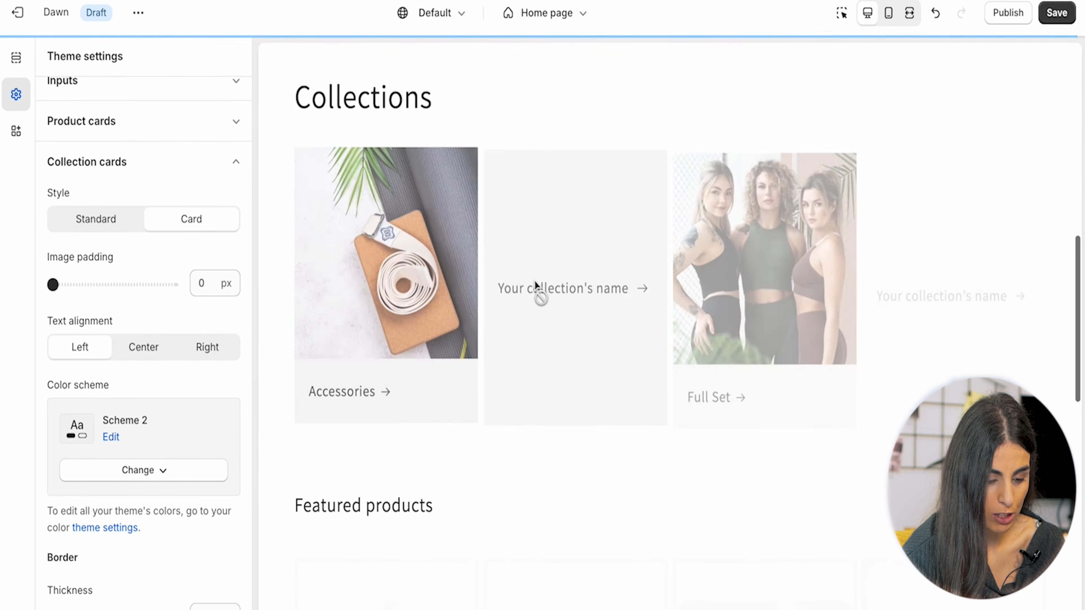
click(134, 358)
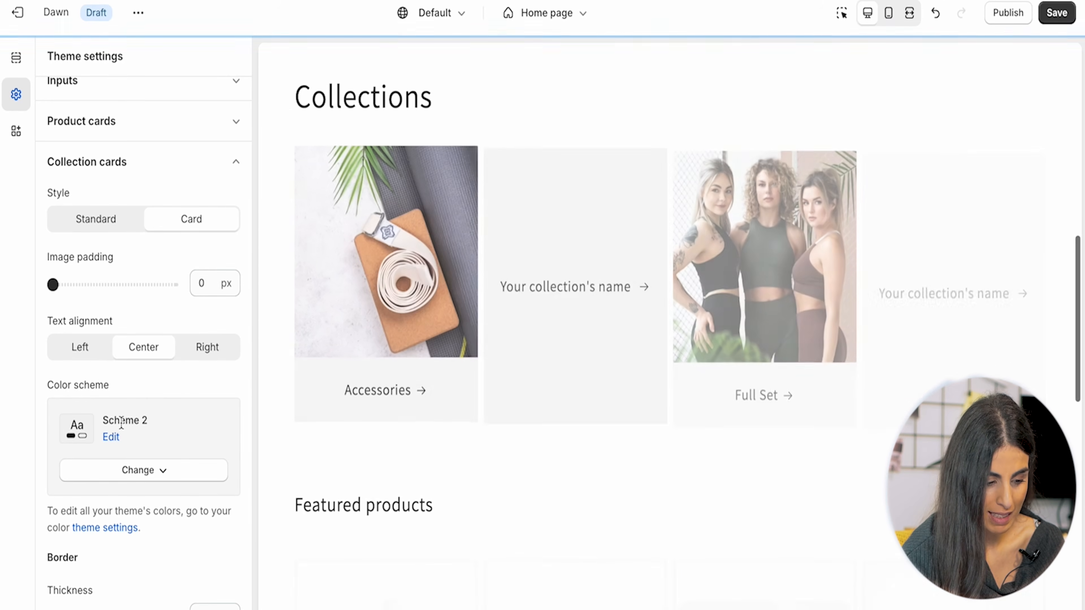
- Change the collection cards' color scheme to Scheme 4 and return to the home page's section list
click(141, 472)
click(146, 397)
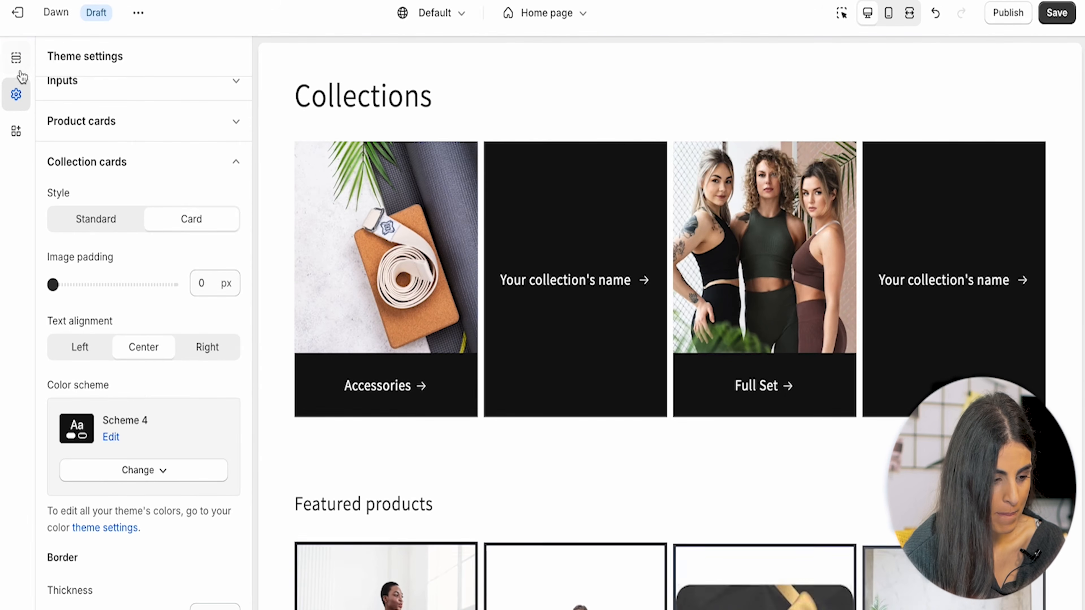
click(14, 64)
click(51, 57)
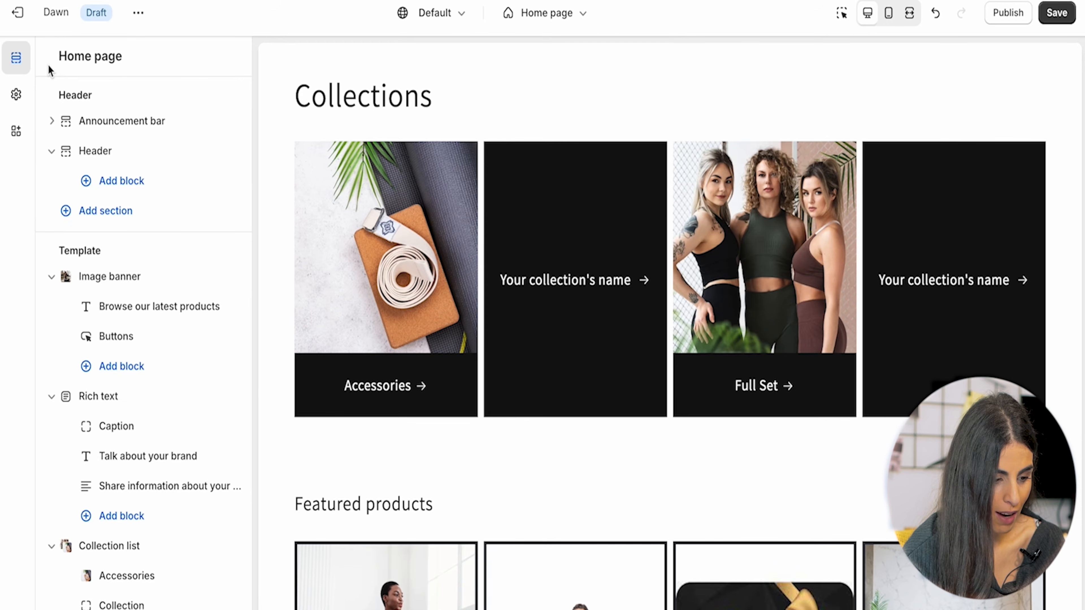
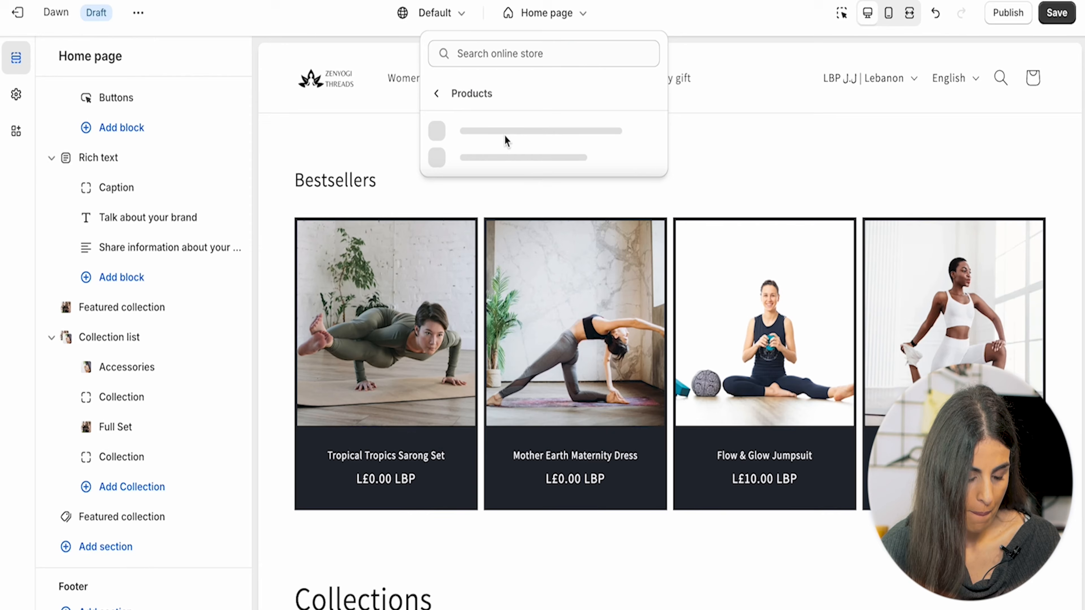
- Switch to the default collection template and open the settings of its Product grid section
click(436, 93)
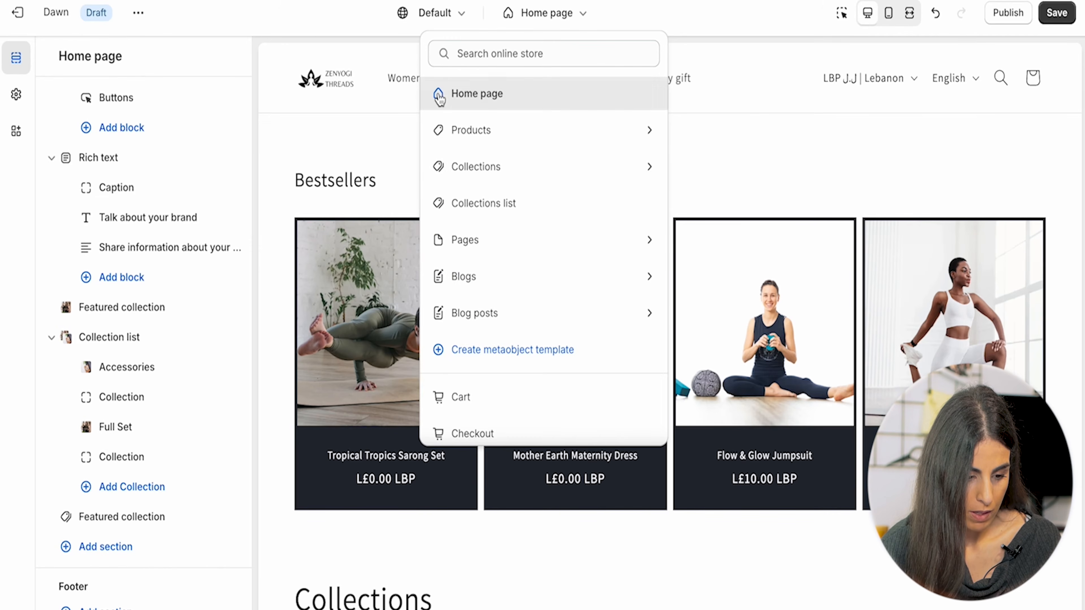
click(468, 169)
click(493, 131)
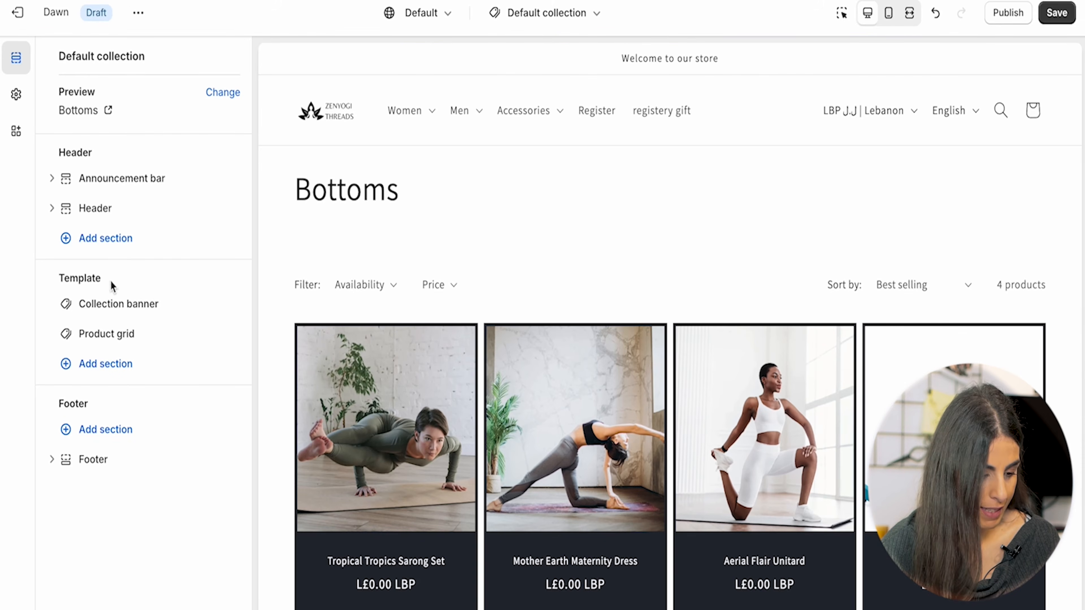
click(126, 365)
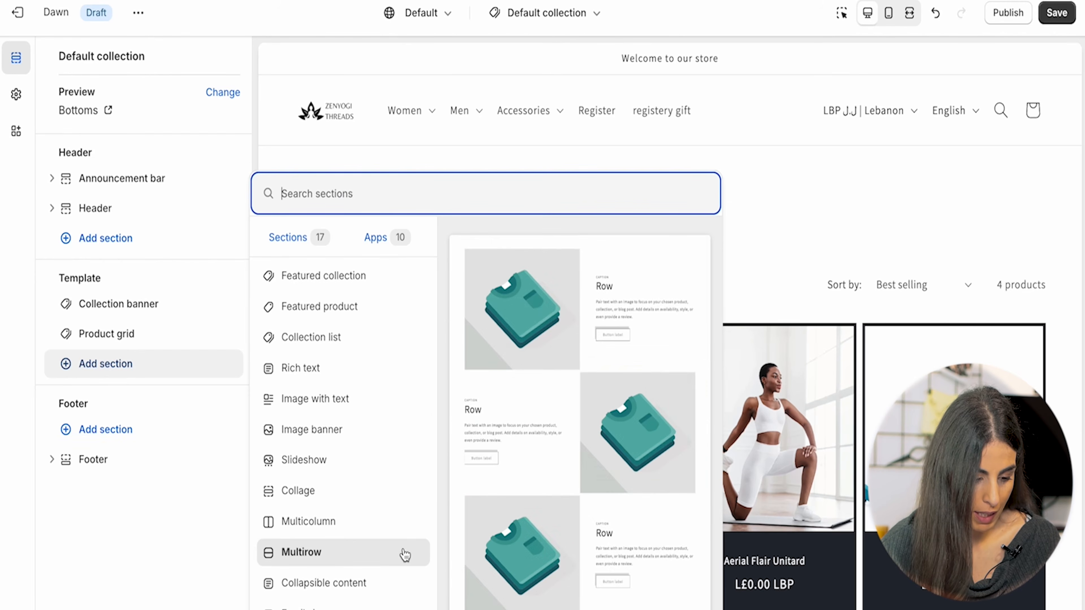
click(106, 335)
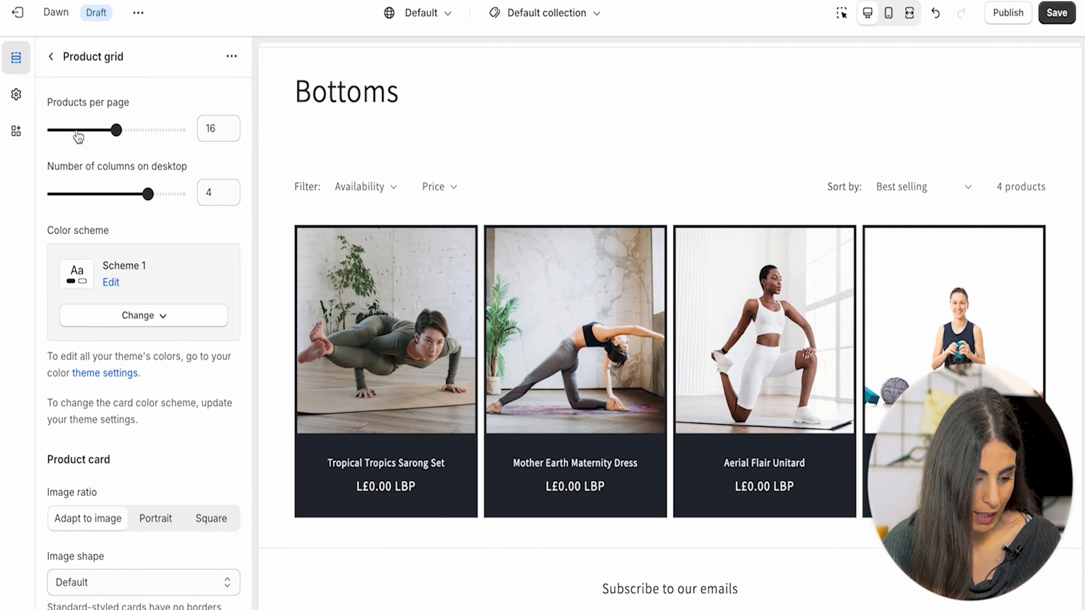
- Show the collection image in the collection template's Collection banner and return to the section list
double_click(50, 44)
click(51, 57)
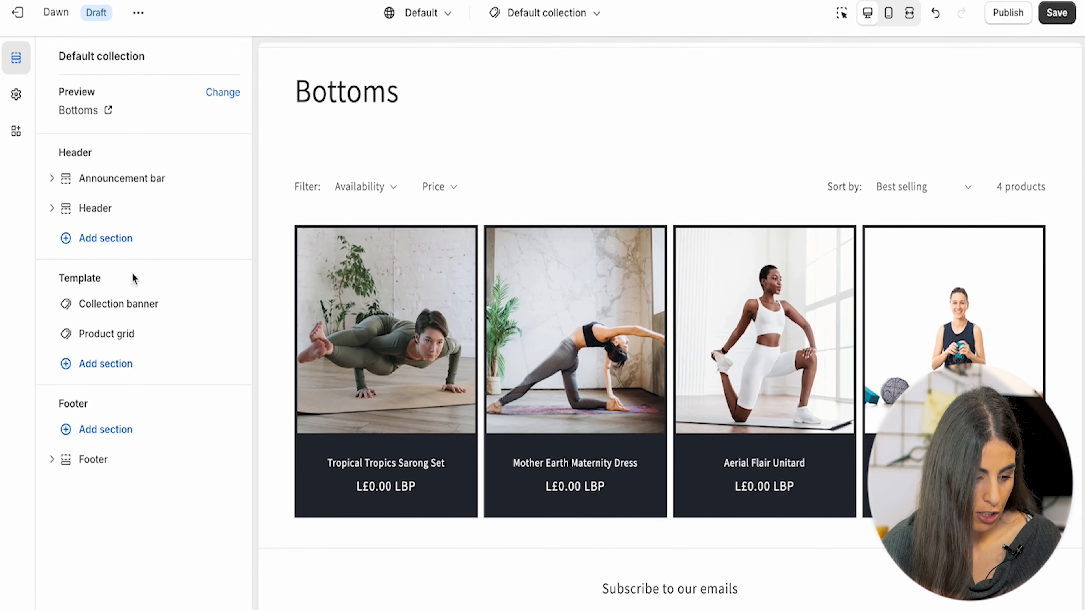
click(125, 305)
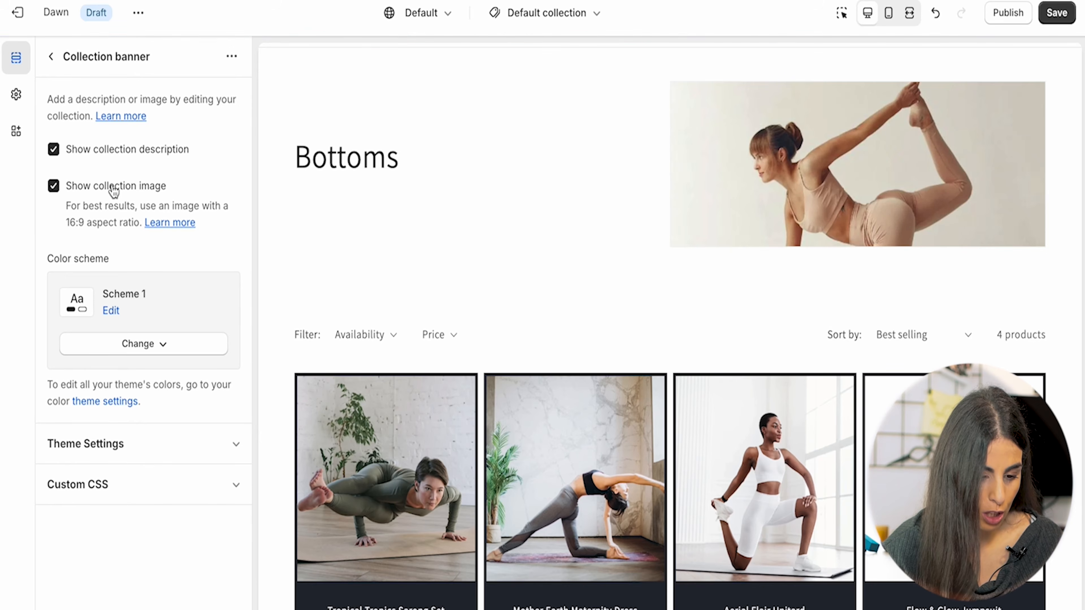
click(51, 56)
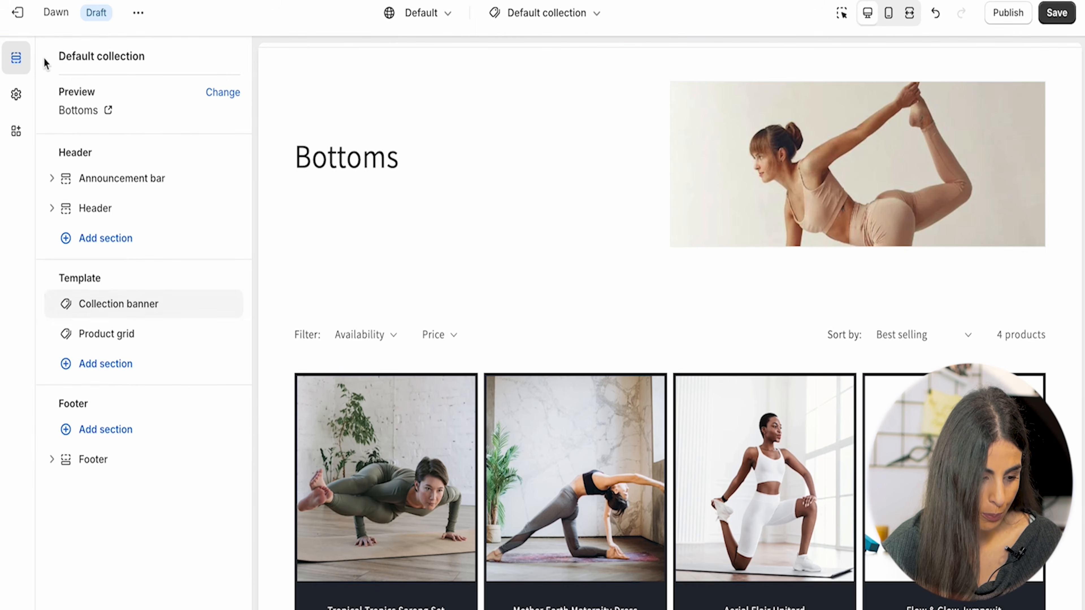
- Switch the editor to the Default product template
click(555, 13)
click(501, 130)
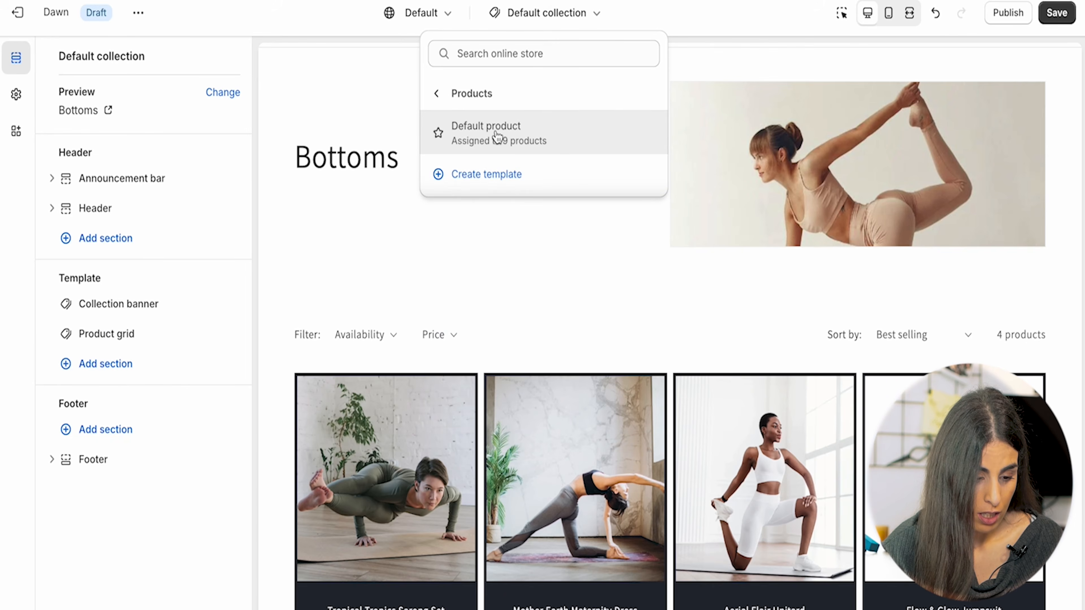
click(494, 136)
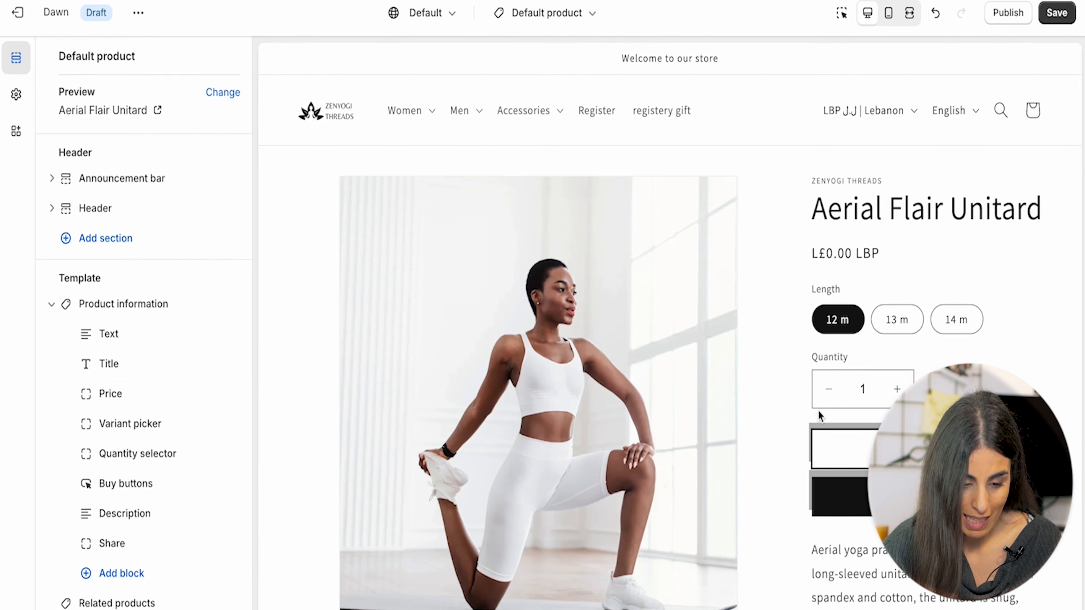
- Hide and show again the Text block and the Title block of the Product information section, one after the other
click(231, 334)
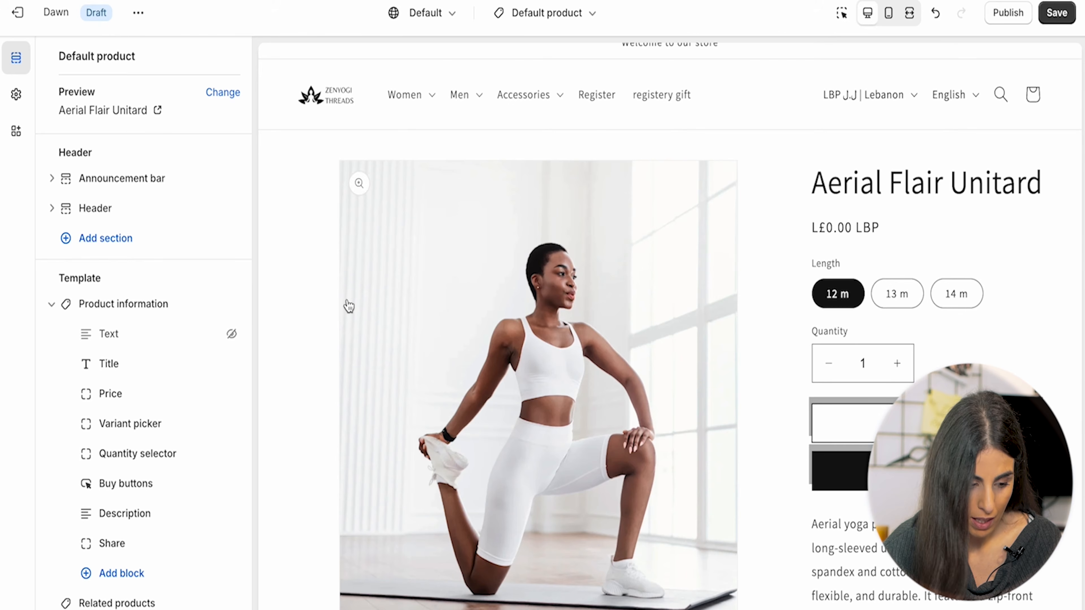
click(231, 334)
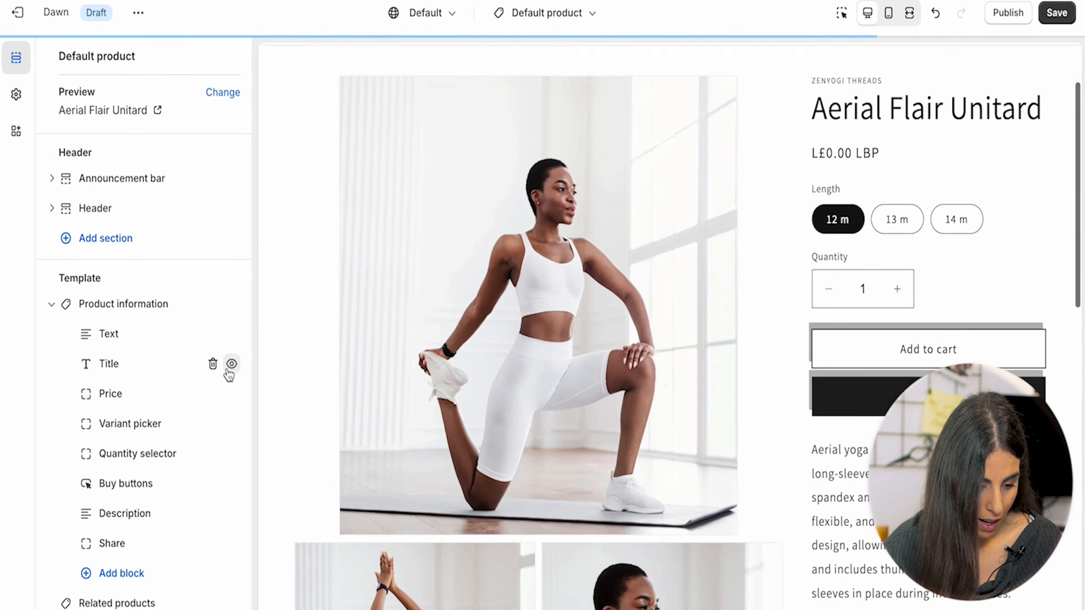
click(232, 364)
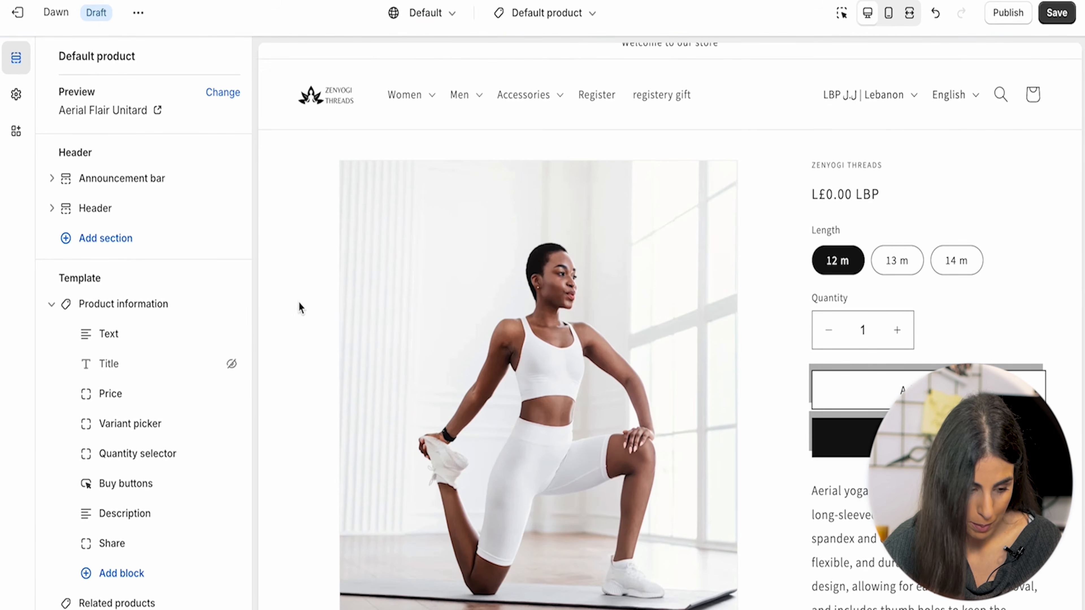
click(231, 363)
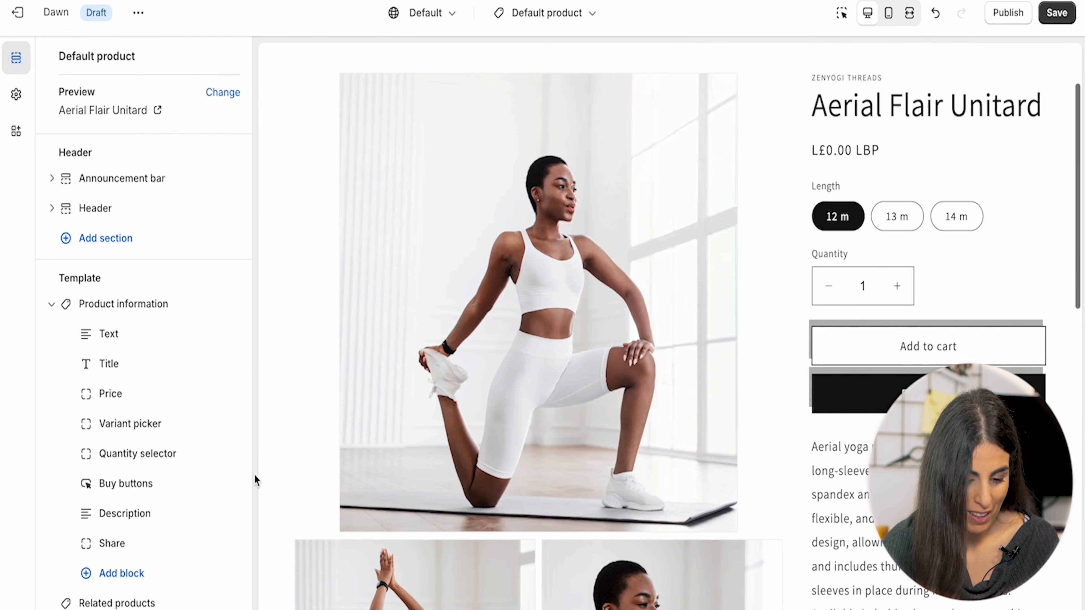
- Add a Complementary products block to the Product information section and check it on the product page preview
click(114, 577)
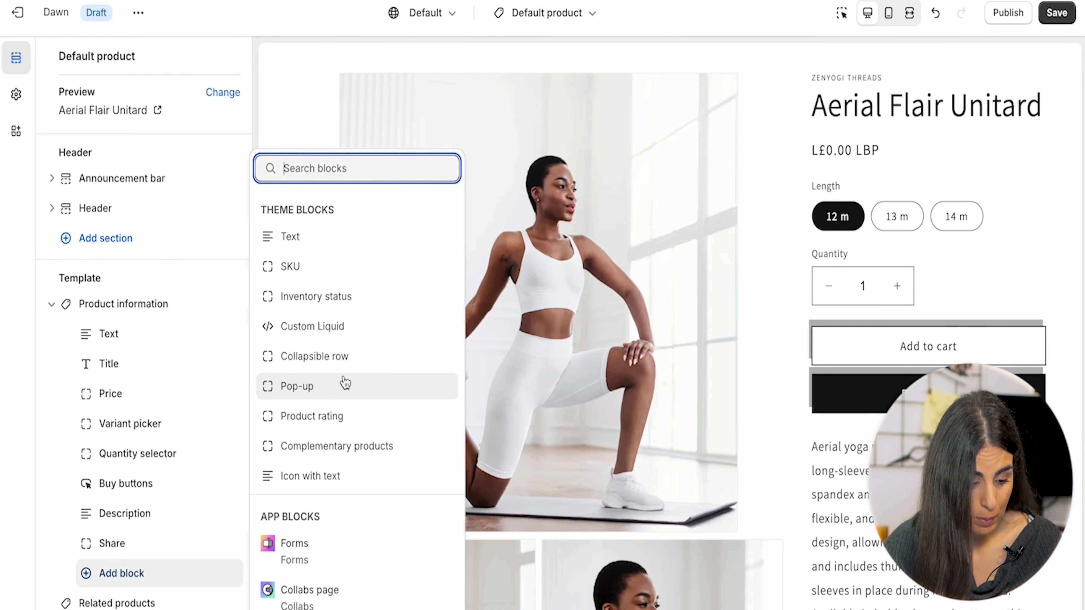
click(357, 462)
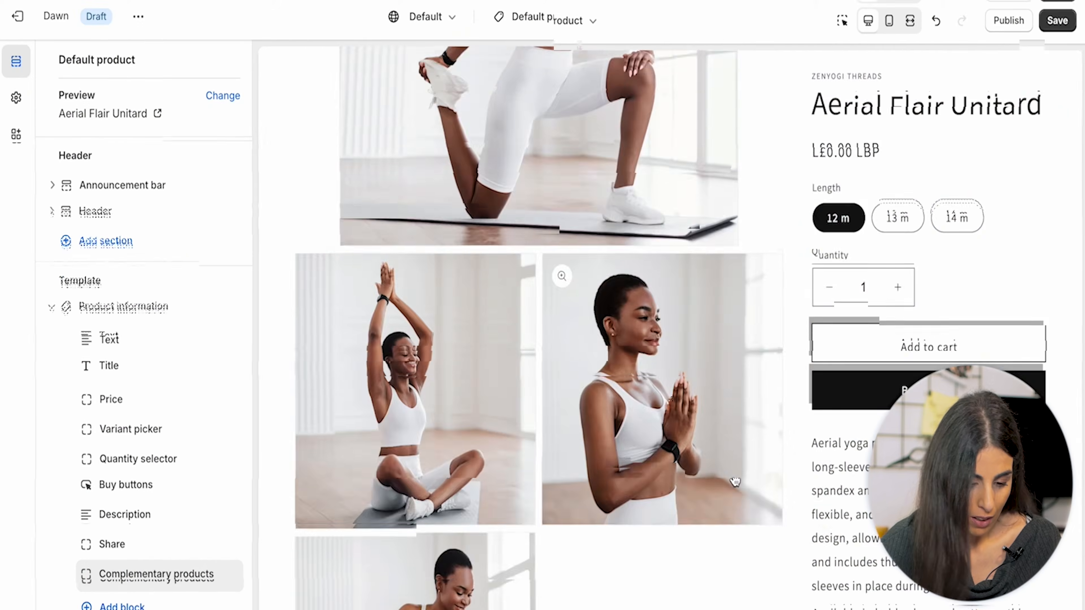
scroll(733, 475, down, 10)
scroll(733, 475, up, 3)
scroll(732, 473, up, 2)
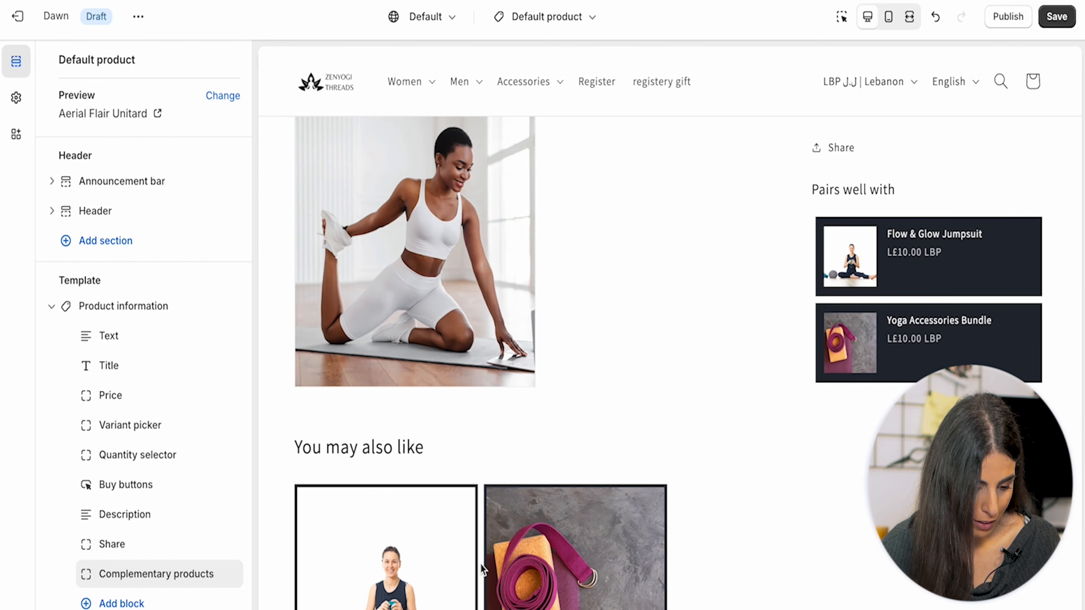
- Add an Image with text section to the product template and move it above Related products
scroll(479, 564, down, 2)
scroll(129, 512, down, 3)
scroll(128, 512, down, 1)
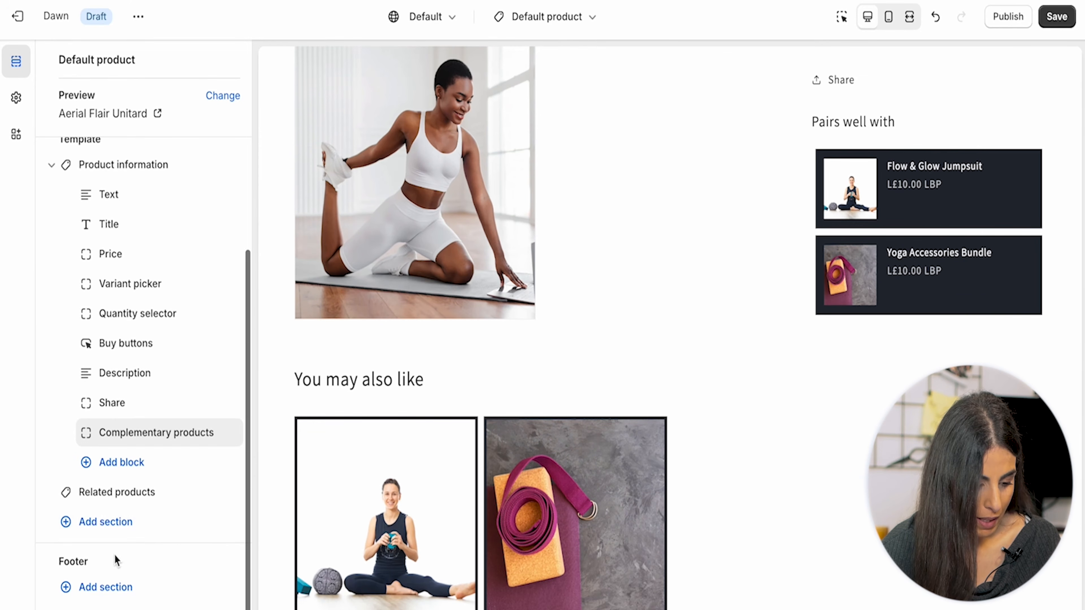
click(114, 522)
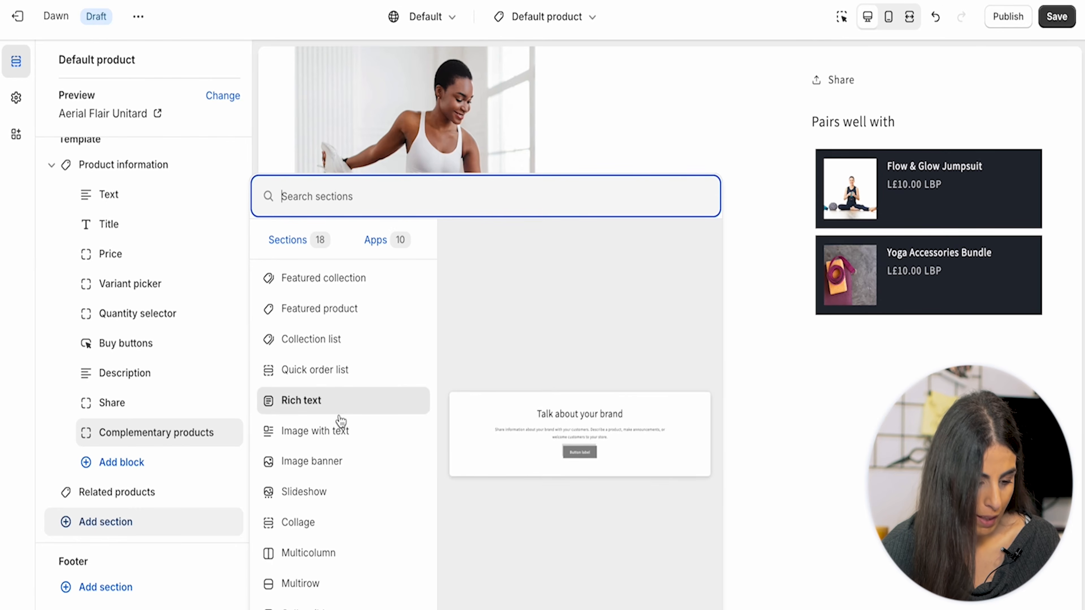
click(345, 432)
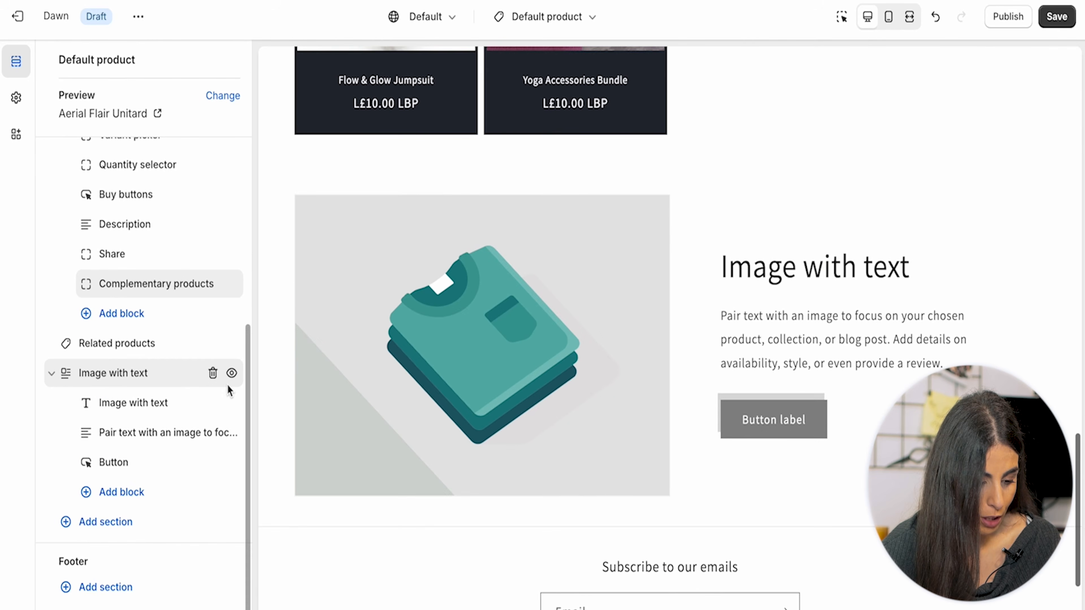
drag(27, 377, 60, 356)
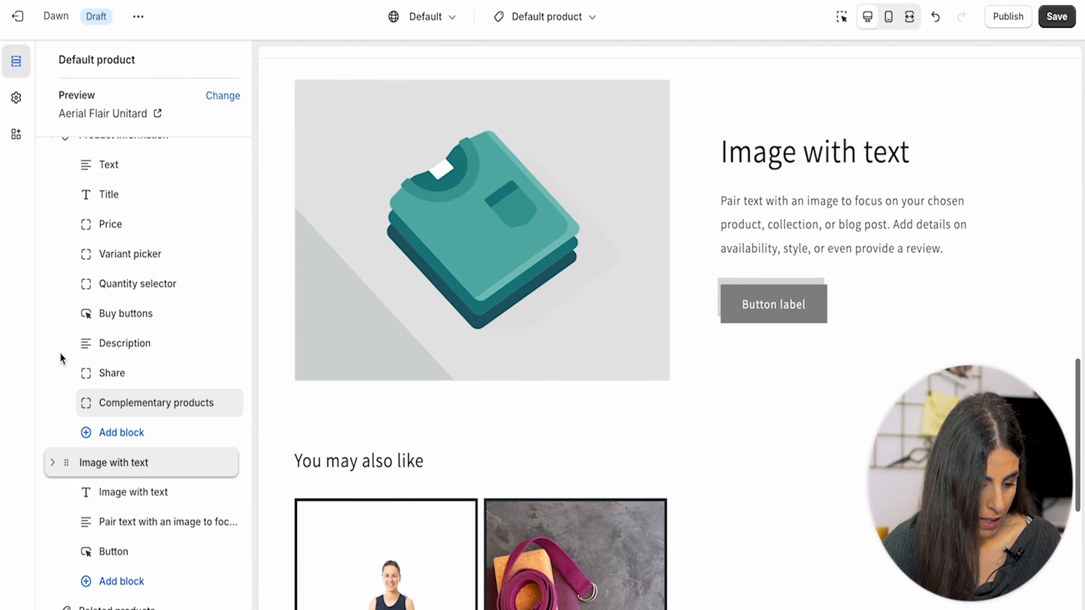
- Examine the editable heading, text content and button settings inside the Image with text section
click(134, 494)
drag(157, 176, 57, 177)
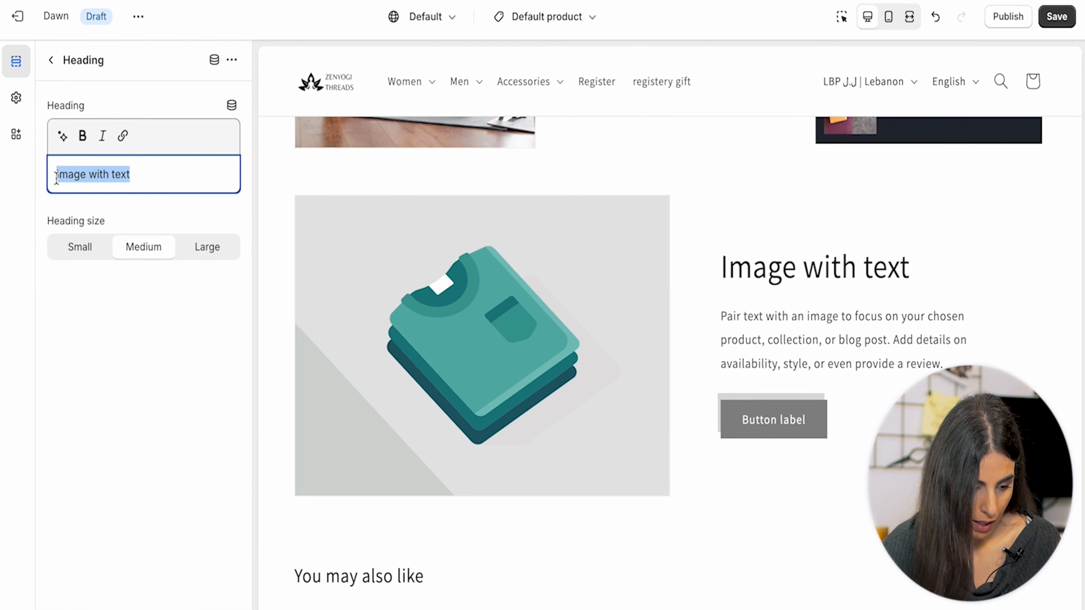
click(60, 77)
click(53, 64)
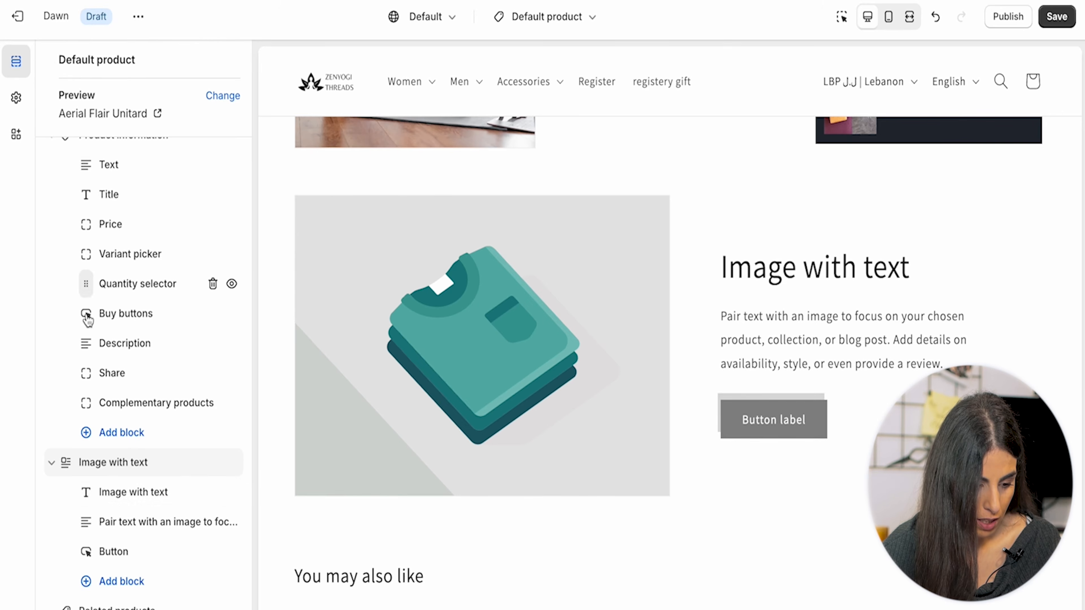
click(121, 531)
drag(144, 238, 55, 159)
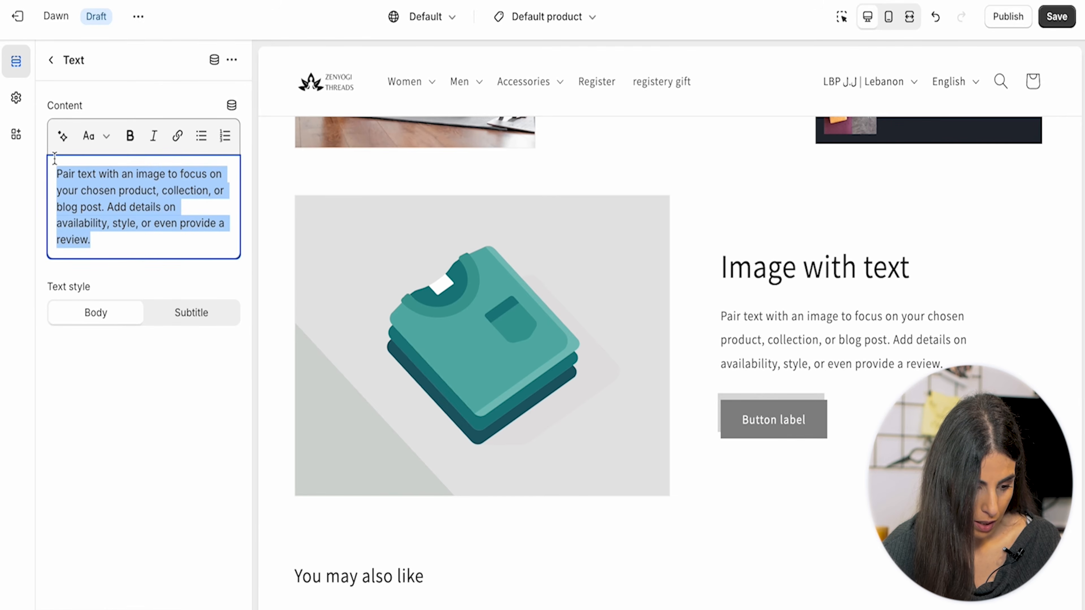
click(51, 60)
click(116, 552)
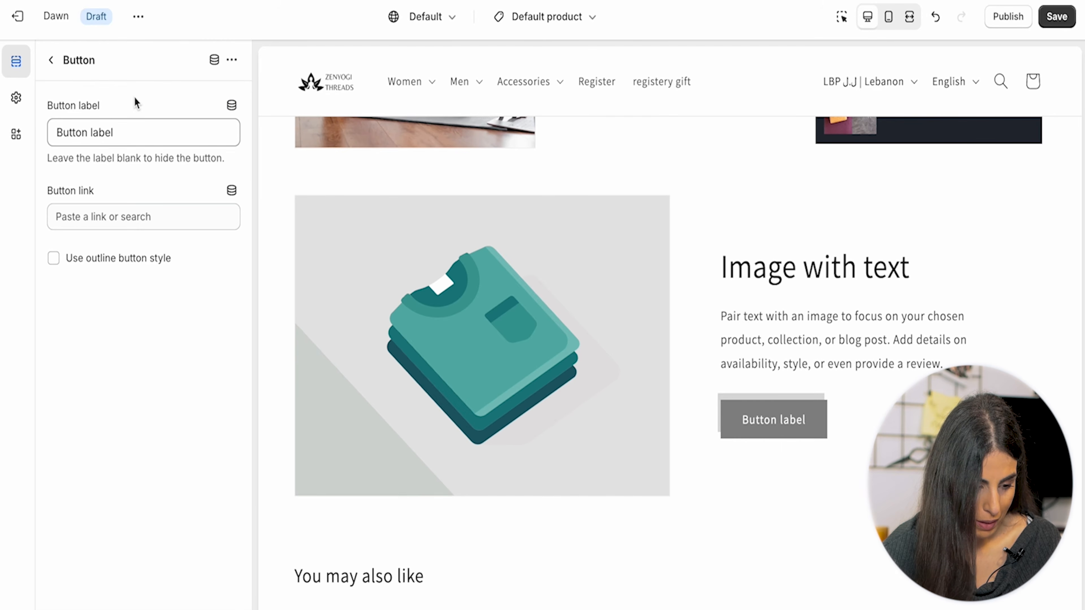
drag(129, 139, 17, 134)
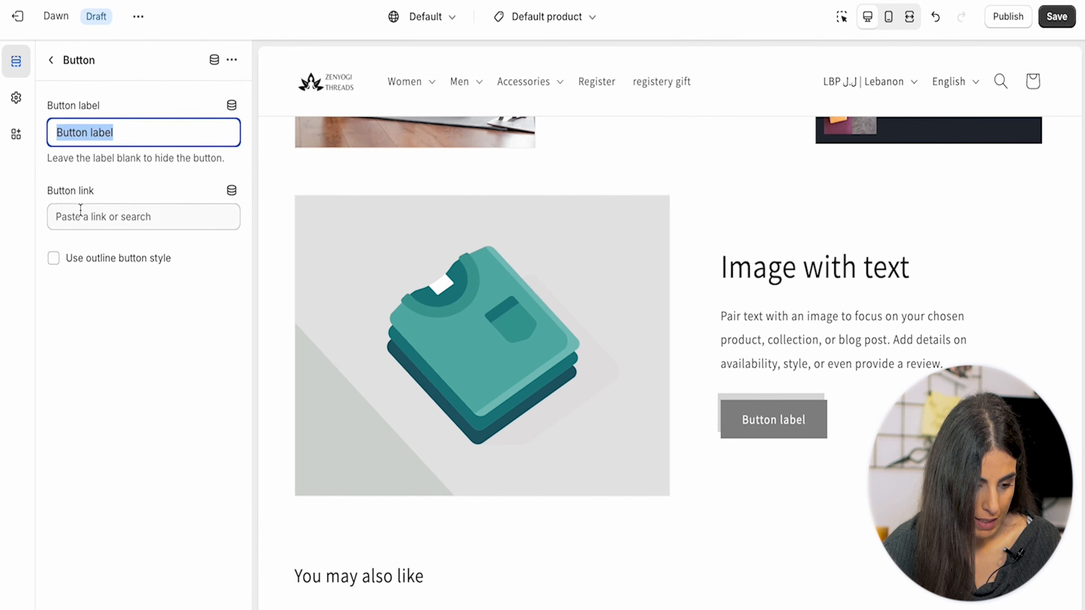
click(50, 61)
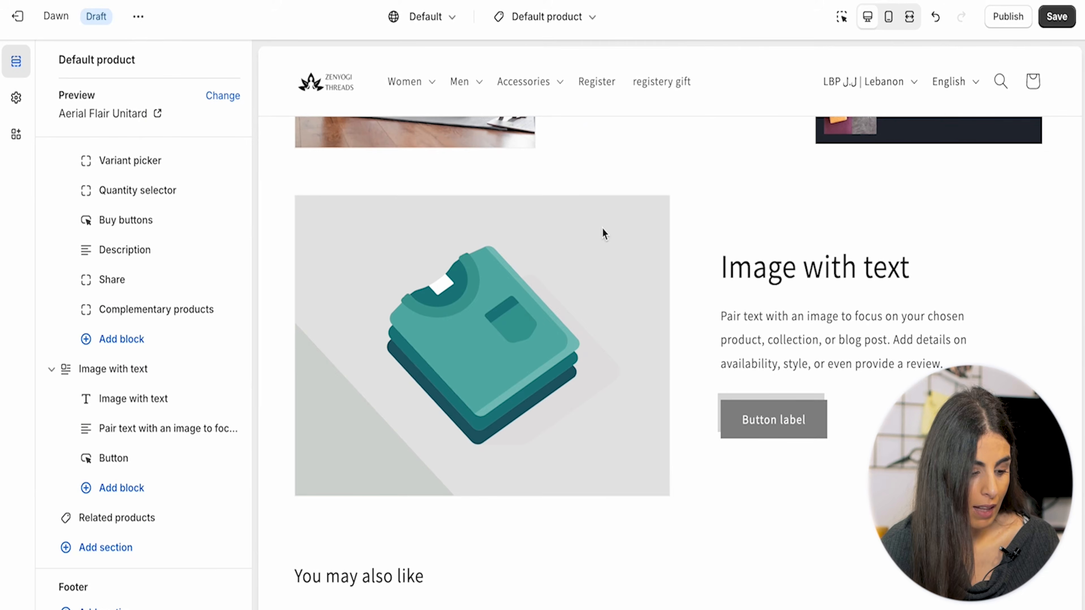
- Open the Product information section's settings and examine how the product media and sticky content behave in the preview
scroll(783, 275, up, 15)
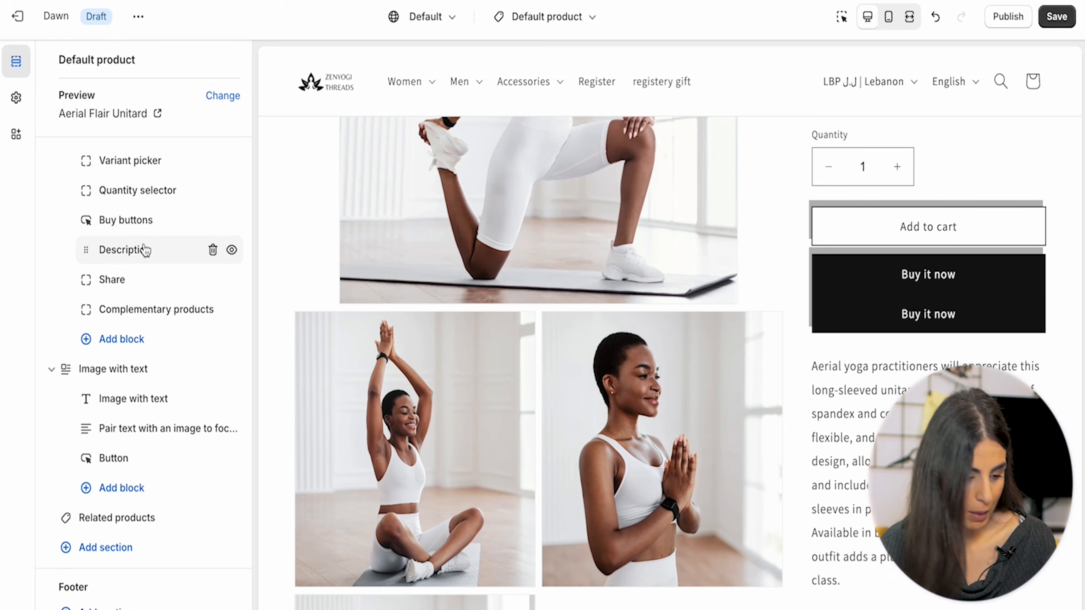
scroll(141, 247, up, 5)
scroll(145, 250, down, 1)
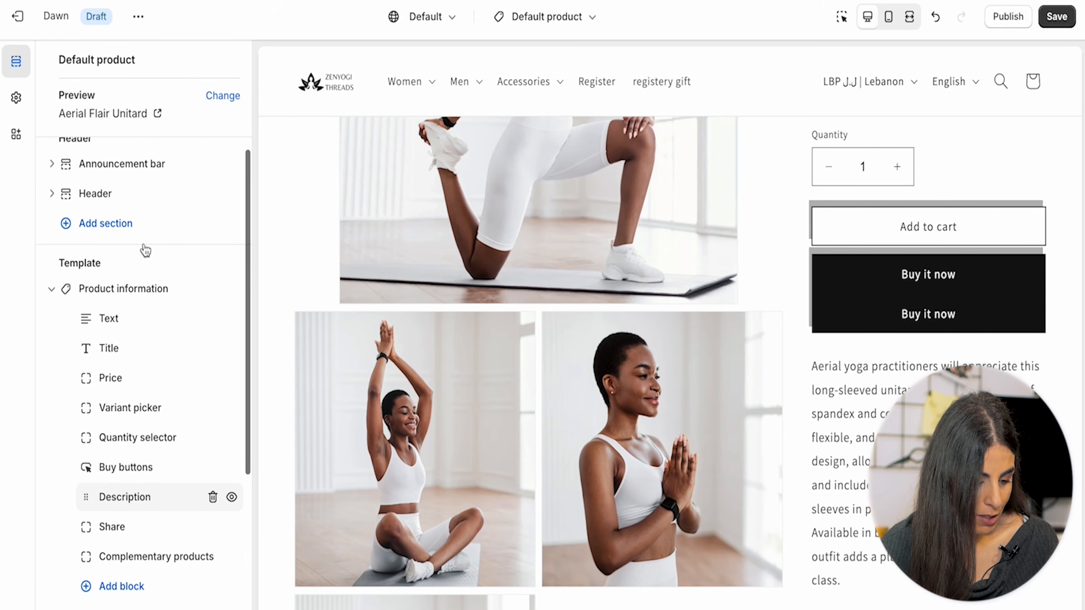
click(121, 289)
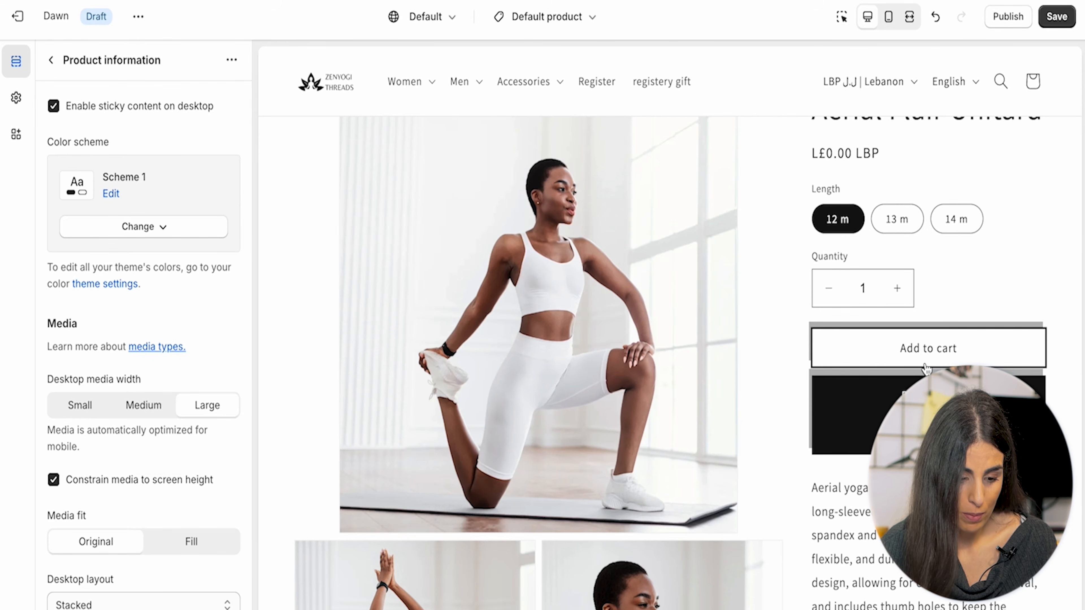
scroll(927, 355, down, 5)
scroll(927, 369, up, 8)
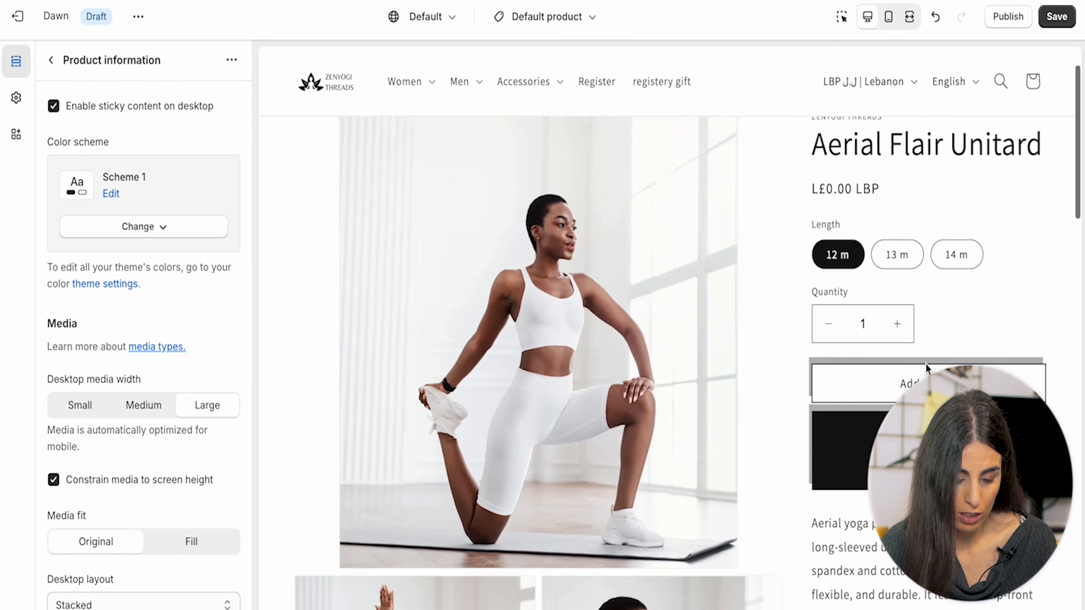
scroll(927, 369, down, 8)
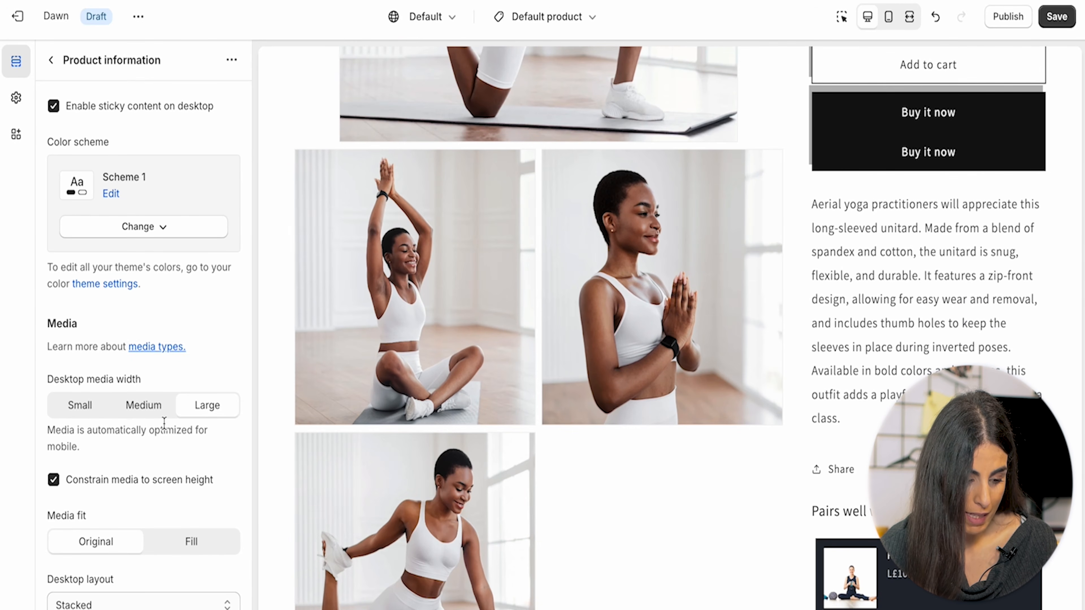
- Try the Medium desktop media width, settle on Small, and check the product page in the full-width preview
click(144, 406)
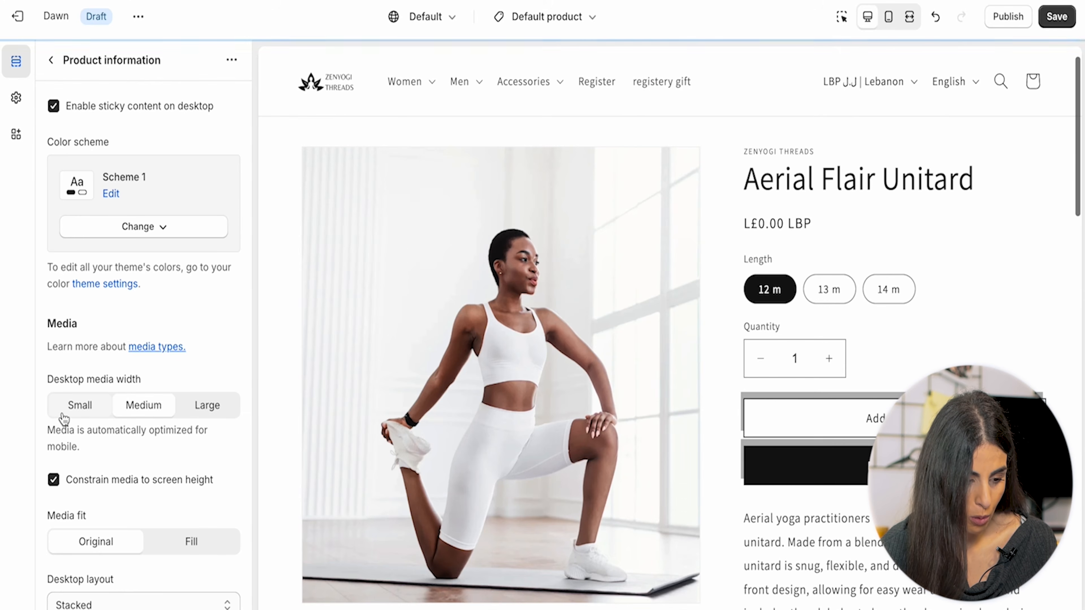
click(93, 410)
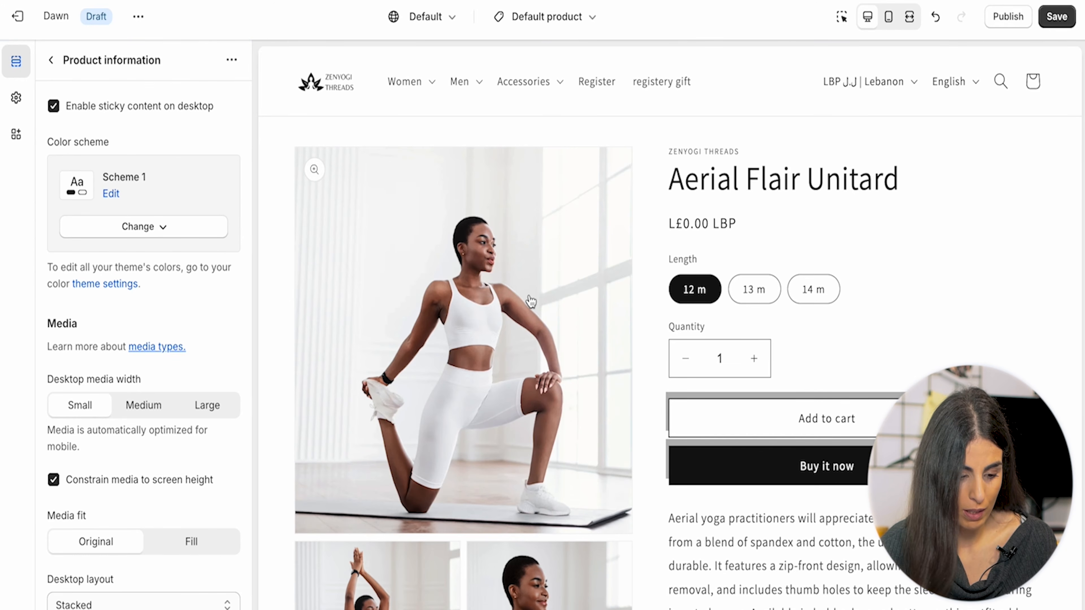
click(909, 17)
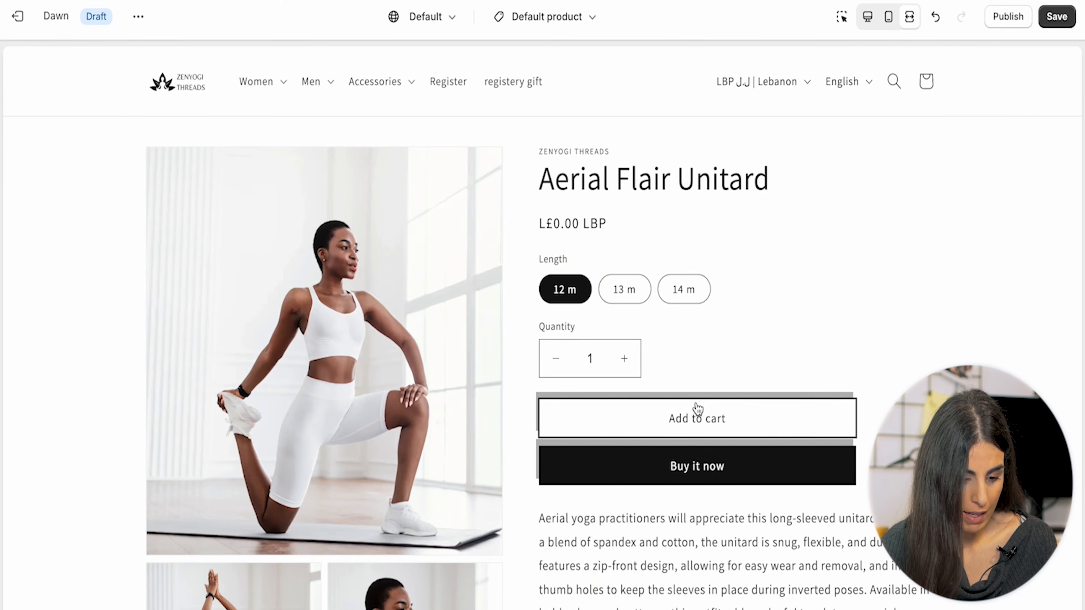
click(867, 19)
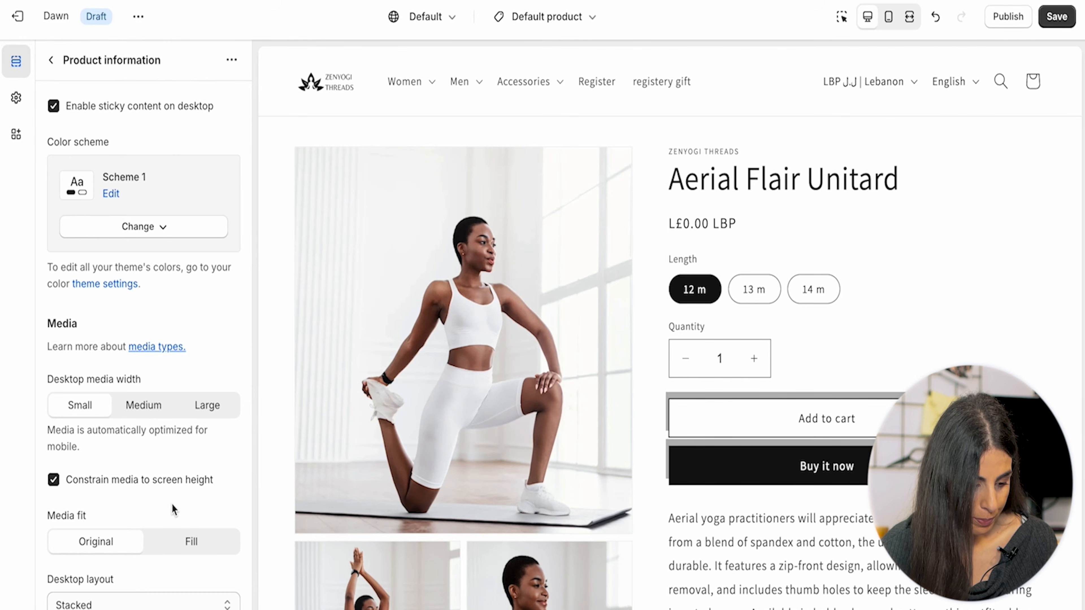
- Set the desktop layout to Thumbnail carousel after trying 2 columns and Thumbnails, and try the Right media position before returning to Left
scroll(171, 503, down, 5)
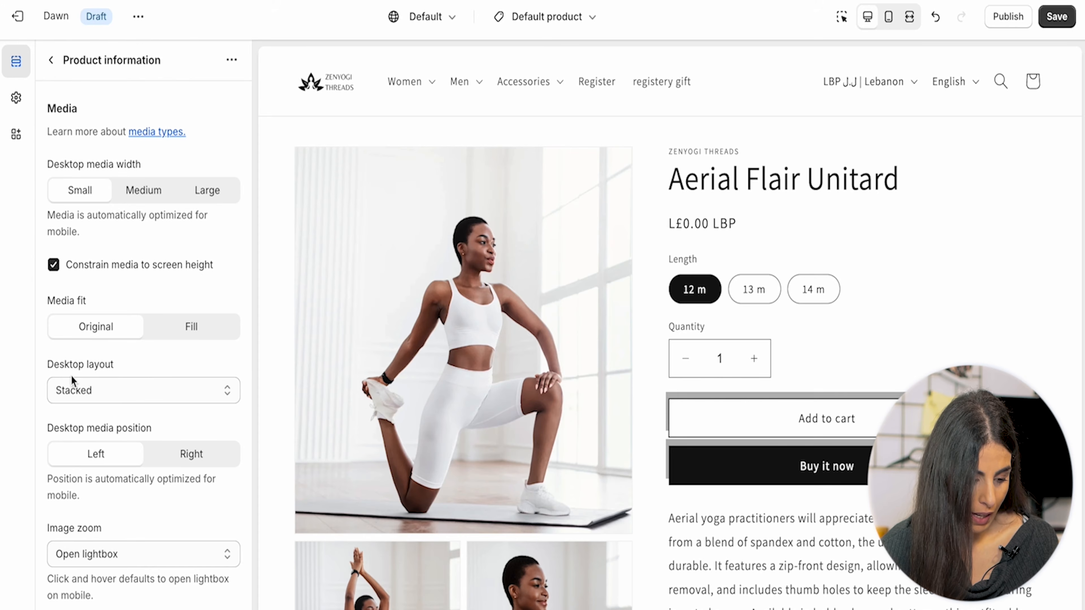
click(112, 394)
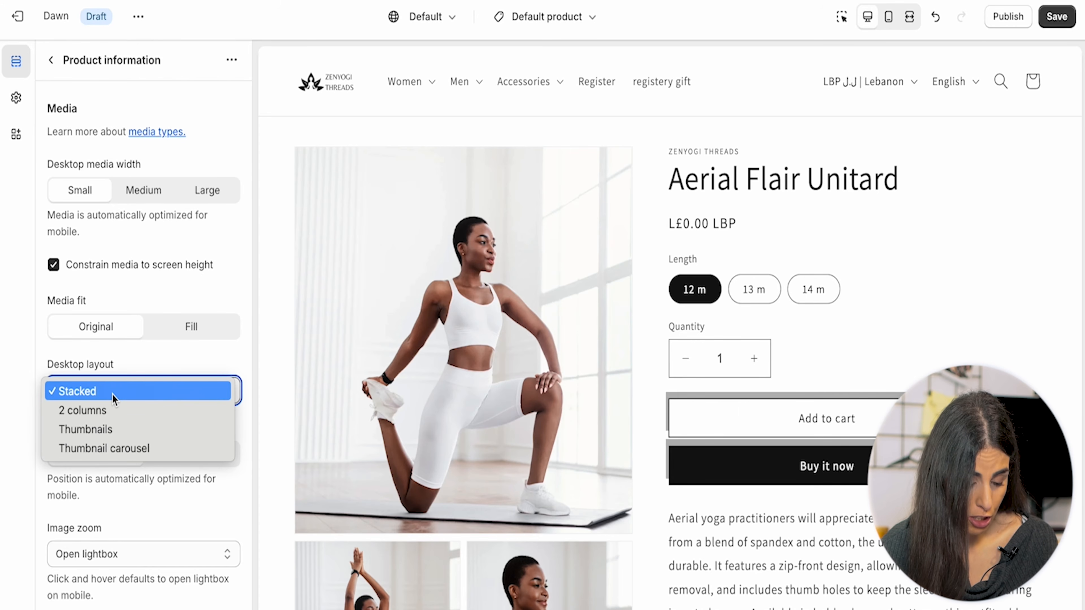
click(104, 412)
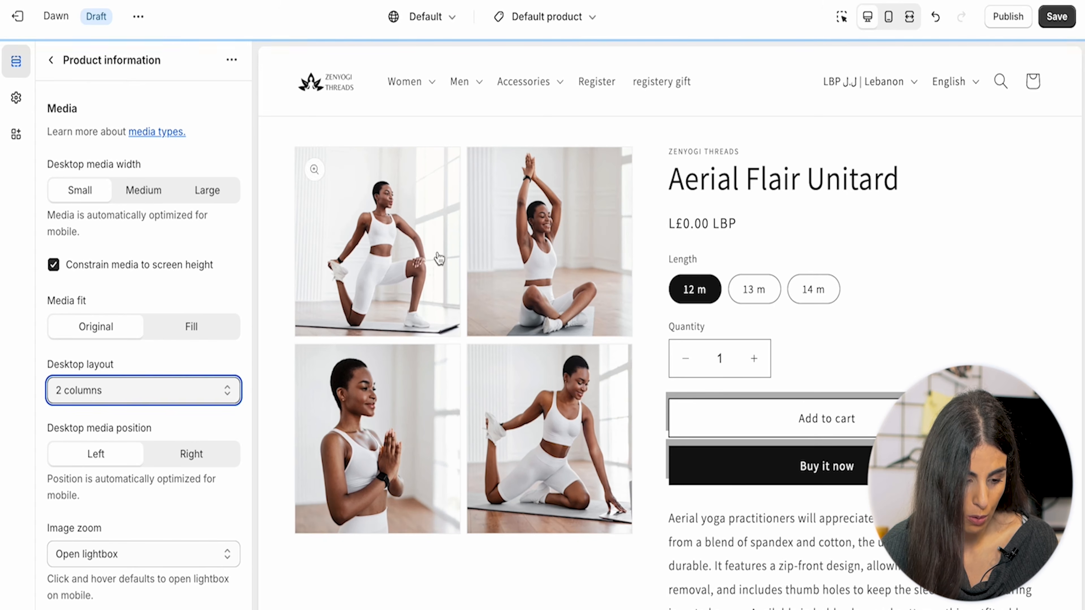
click(113, 393)
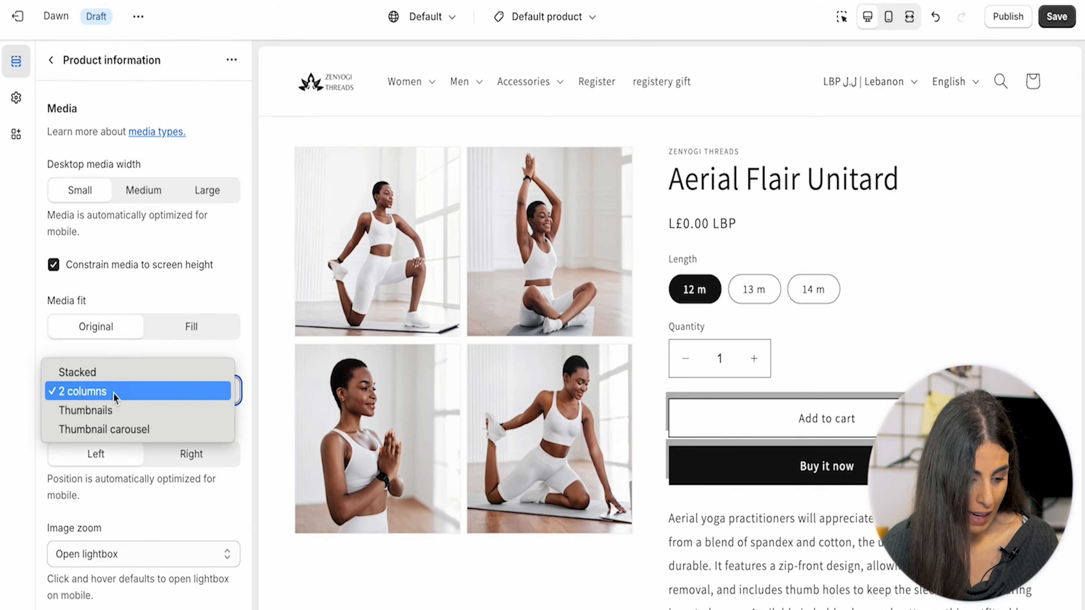
click(112, 412)
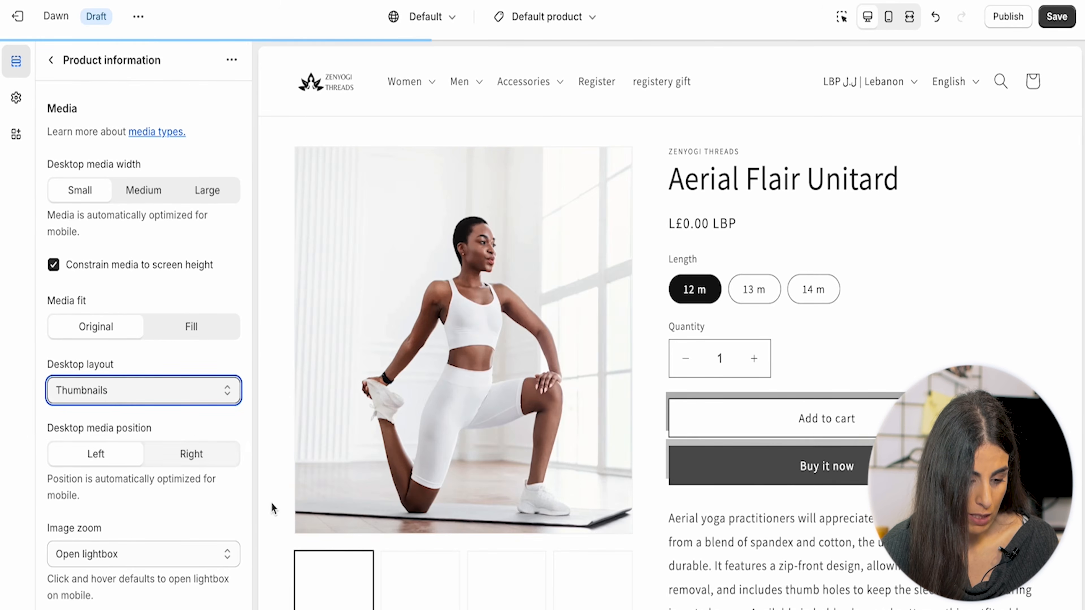
click(179, 398)
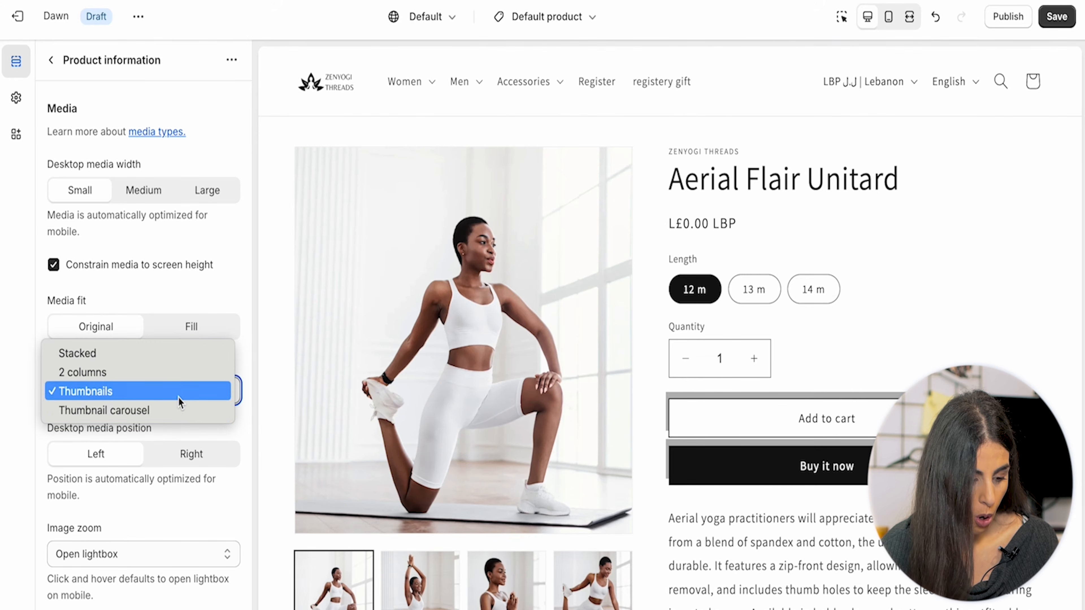
click(171, 411)
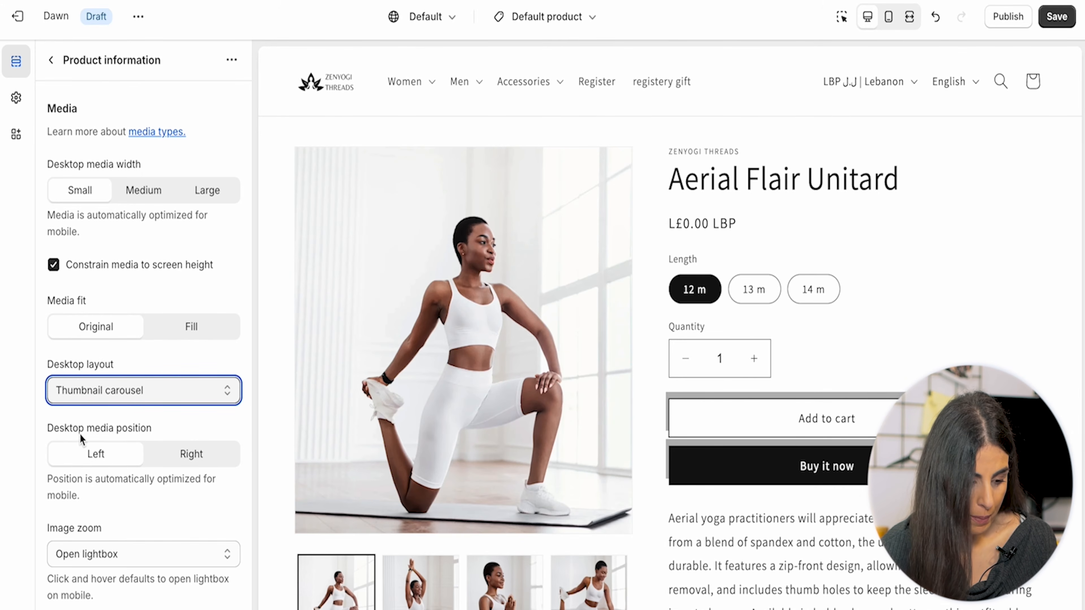
click(200, 459)
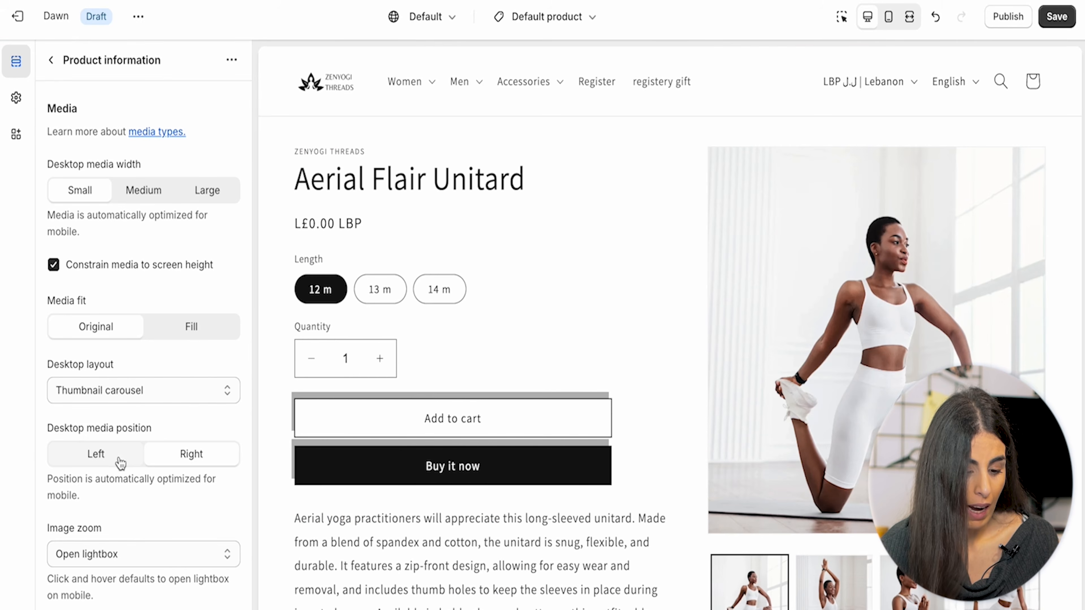
click(120, 459)
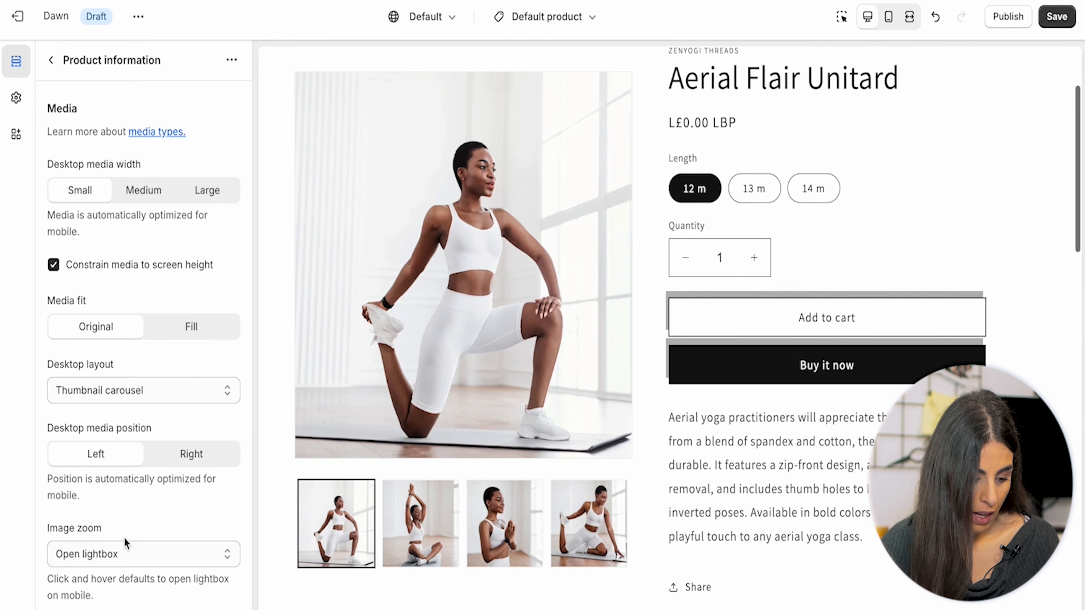
- Check the Image zoom setting by viewing the main product image in the preview's lightbox and closing it
scroll(108, 534, down, 2)
scroll(108, 531, down, 1)
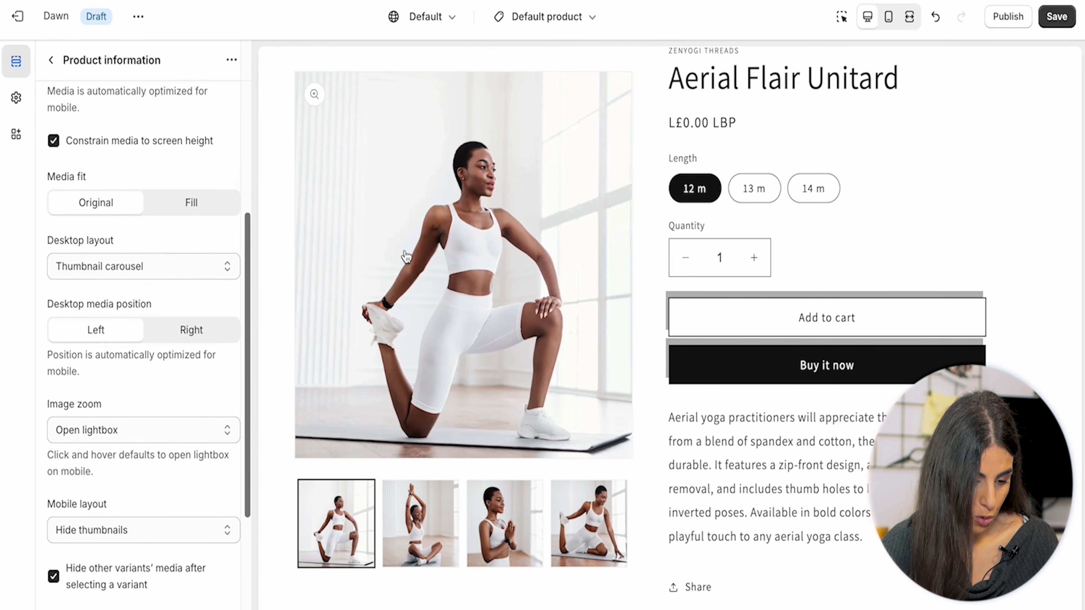
click(323, 98)
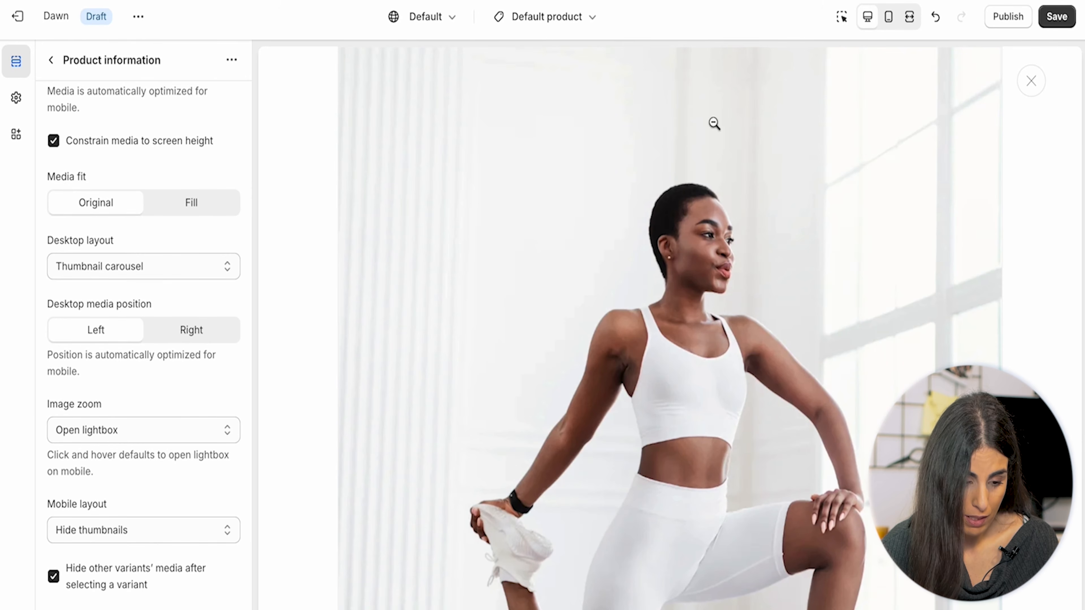
click(1031, 82)
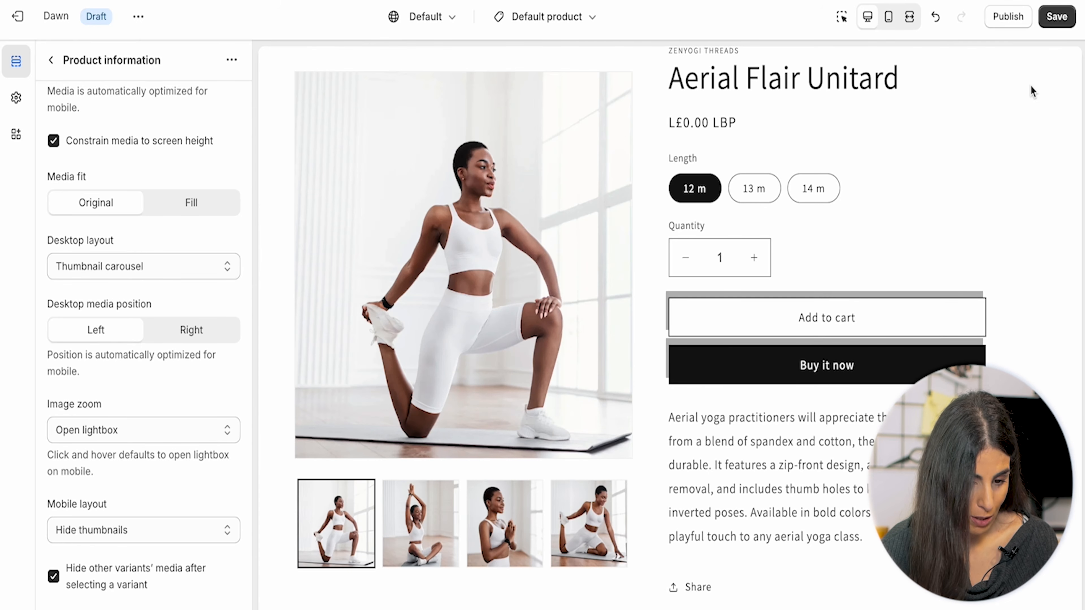
- Switch the preview to mobile and set the product media's Mobile layout to Show thumbnails
scroll(136, 505, down, 1)
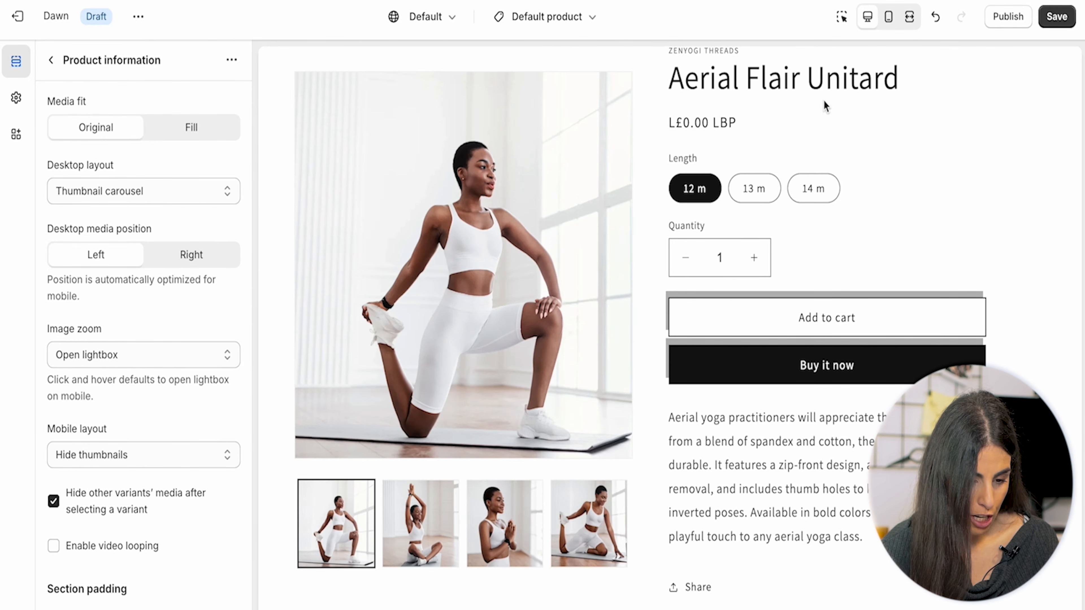
click(889, 17)
click(141, 457)
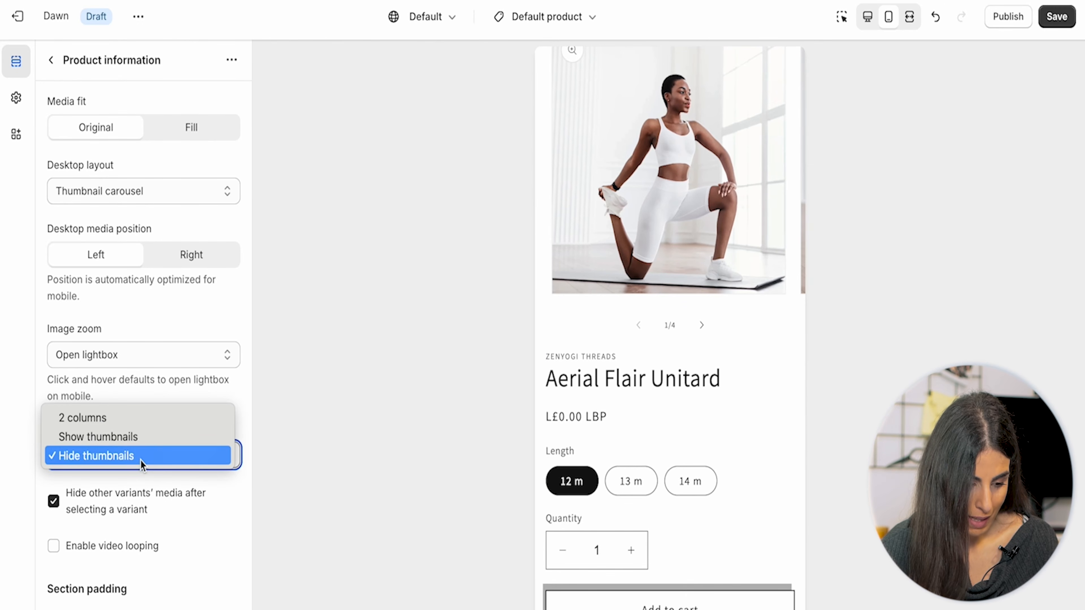
key(Escape)
key(Down)
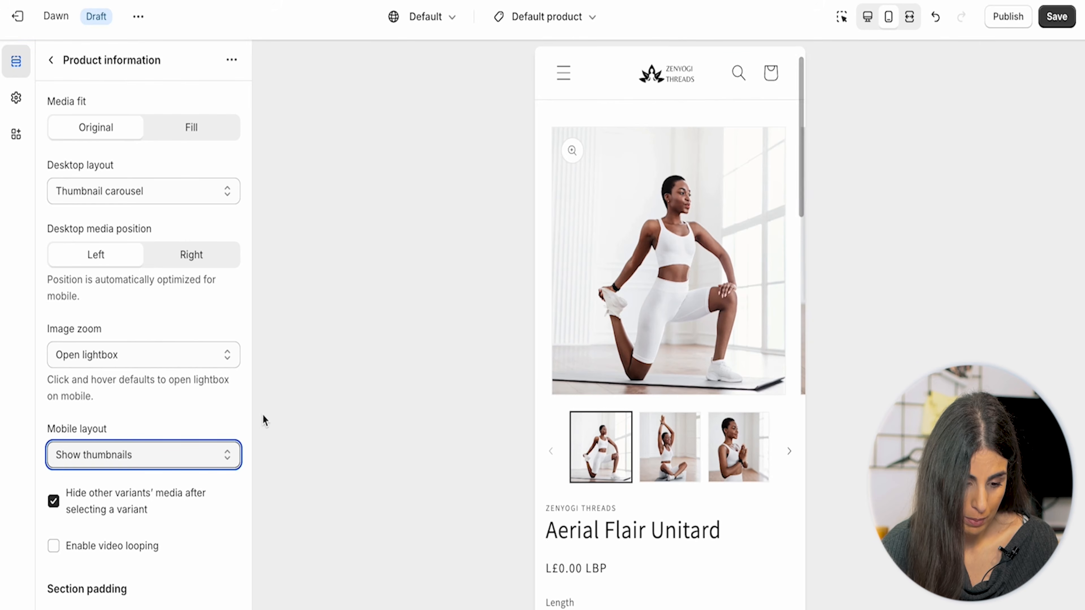
- Examine the section padding settings, return to the section list, and check the product page in the mobile and desktop previews
scroll(88, 550, down, 5)
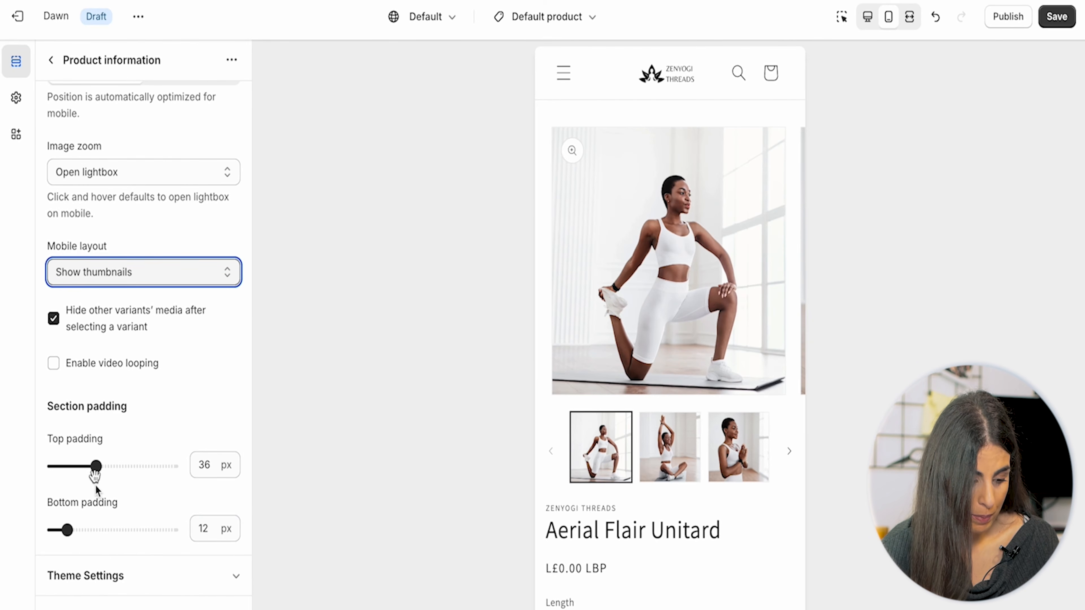
click(50, 60)
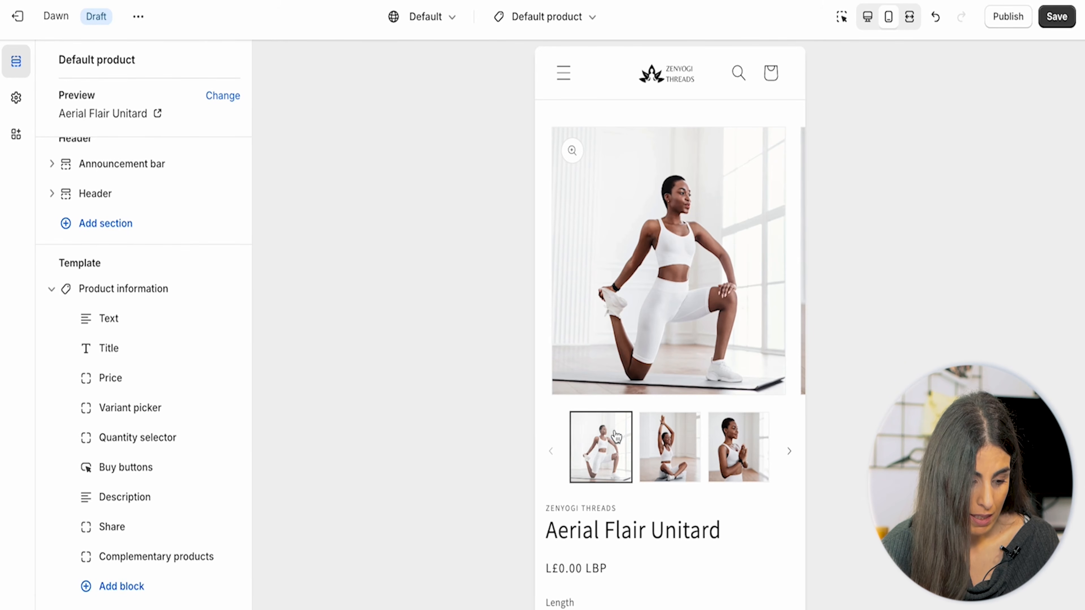
scroll(681, 453, down, 12)
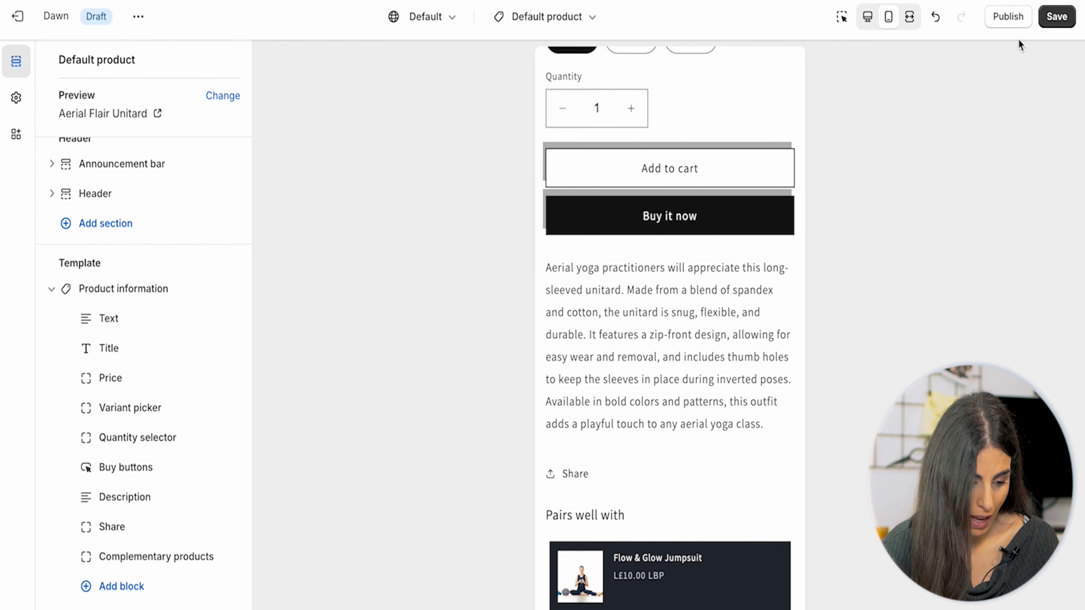
click(867, 17)
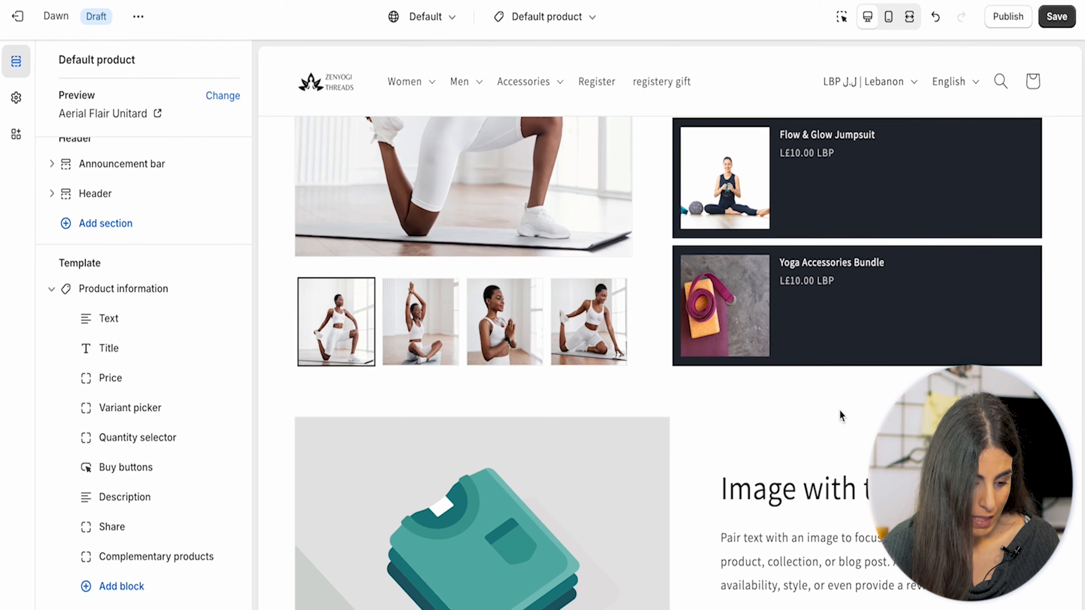
scroll(841, 416, up, 10)
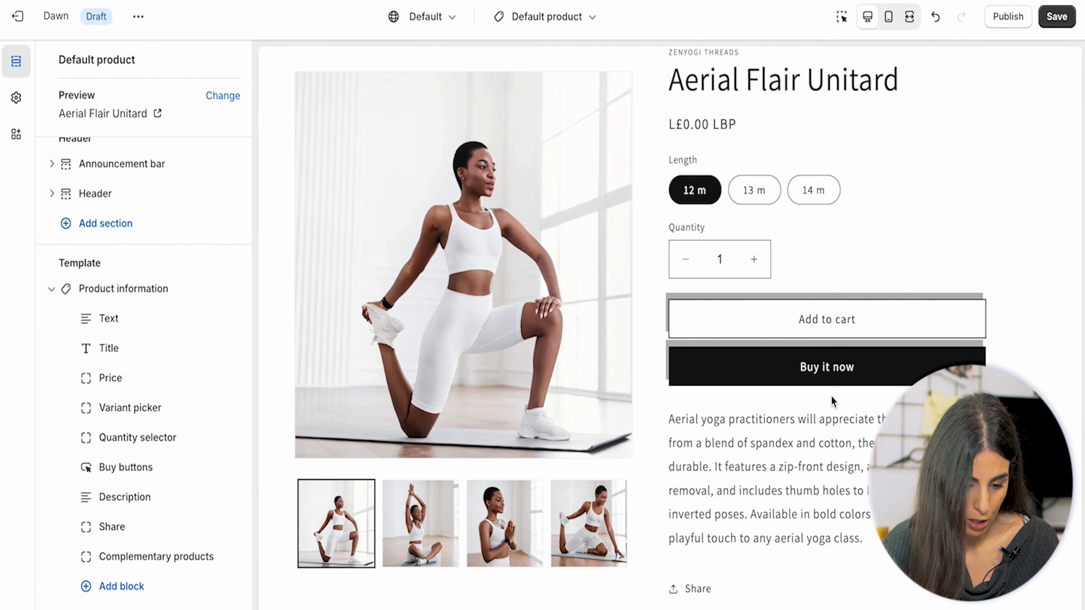
- Add a Collapsible row block to the Product information section and move it between Description and Share
click(150, 586)
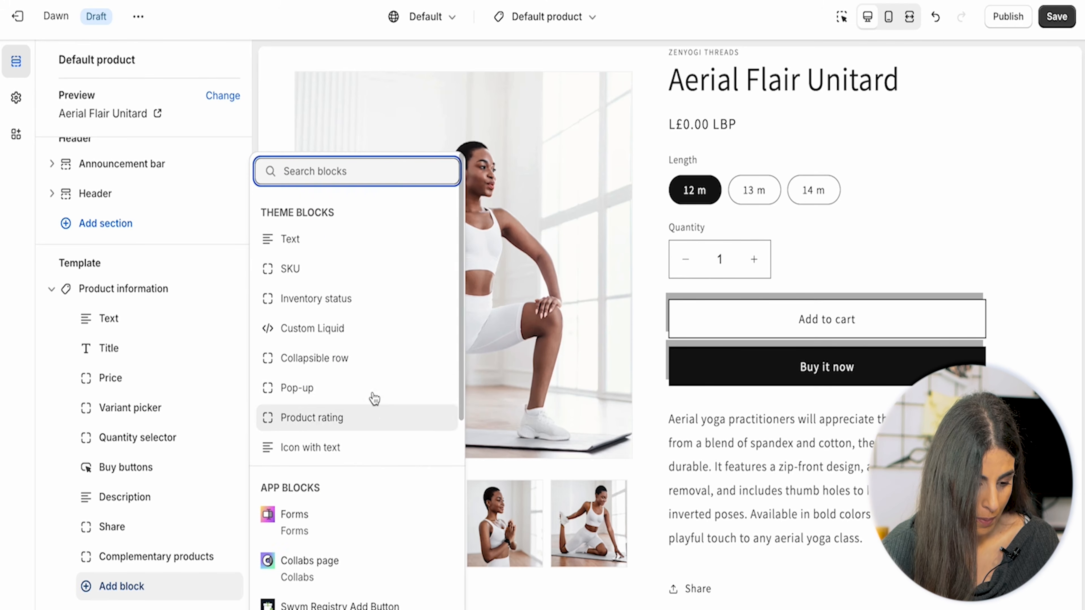
click(365, 363)
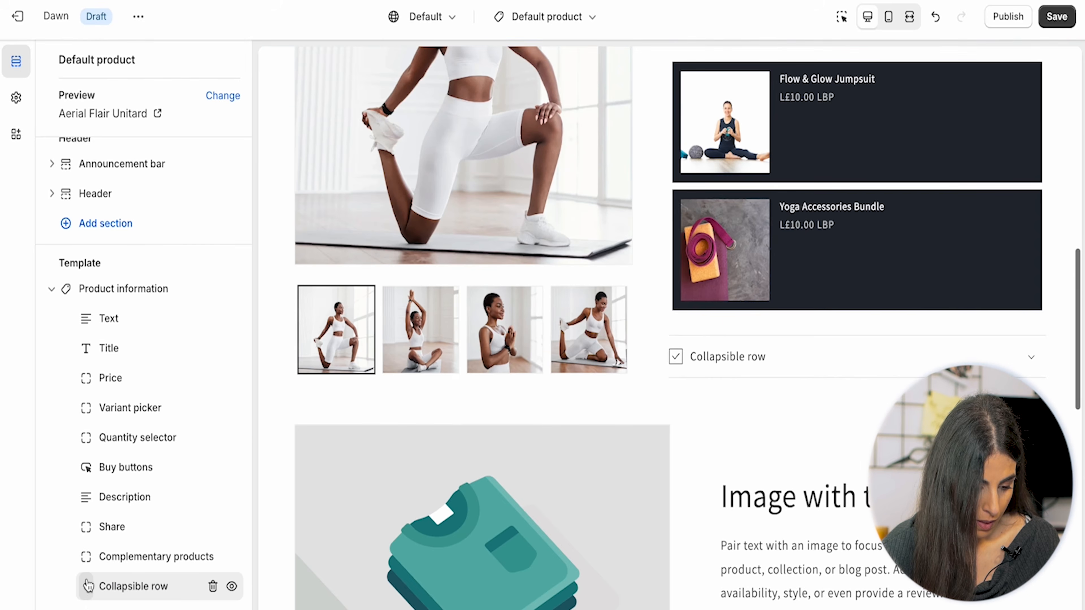
drag(88, 587, 86, 522)
- Set the collapsible row's heading to "Shipping and Returns" and its row content to "trial"
click(118, 524)
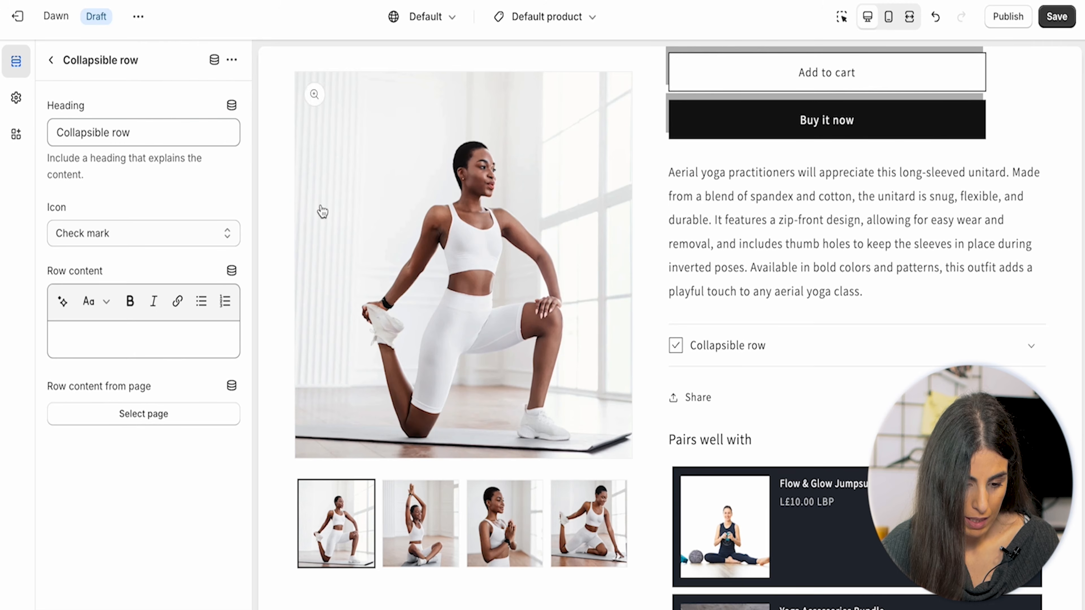
click(166, 136)
key(ctrl+a)
text(S)
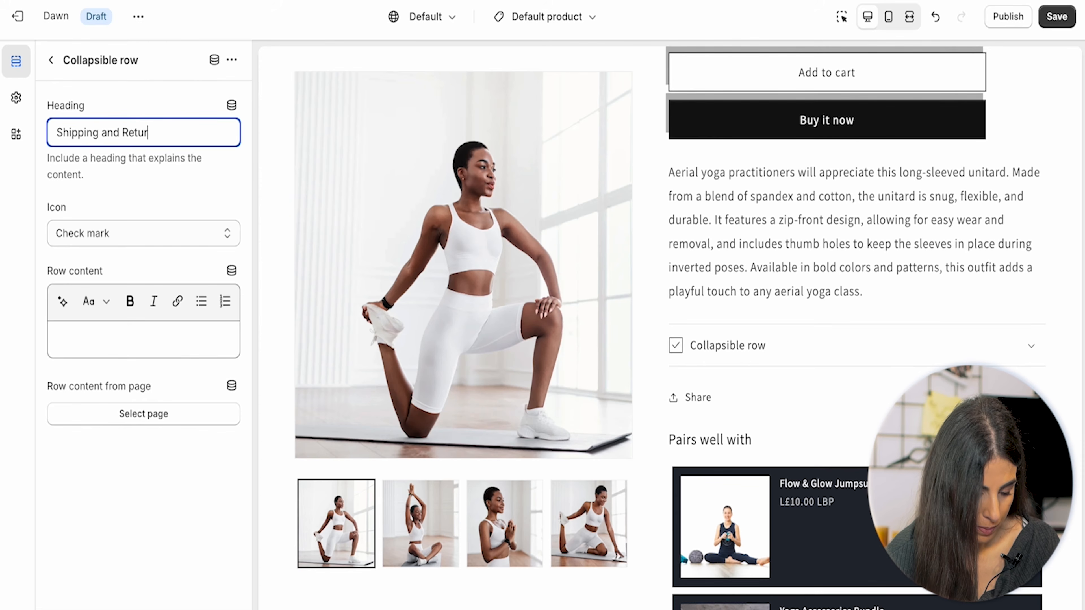
click(127, 339)
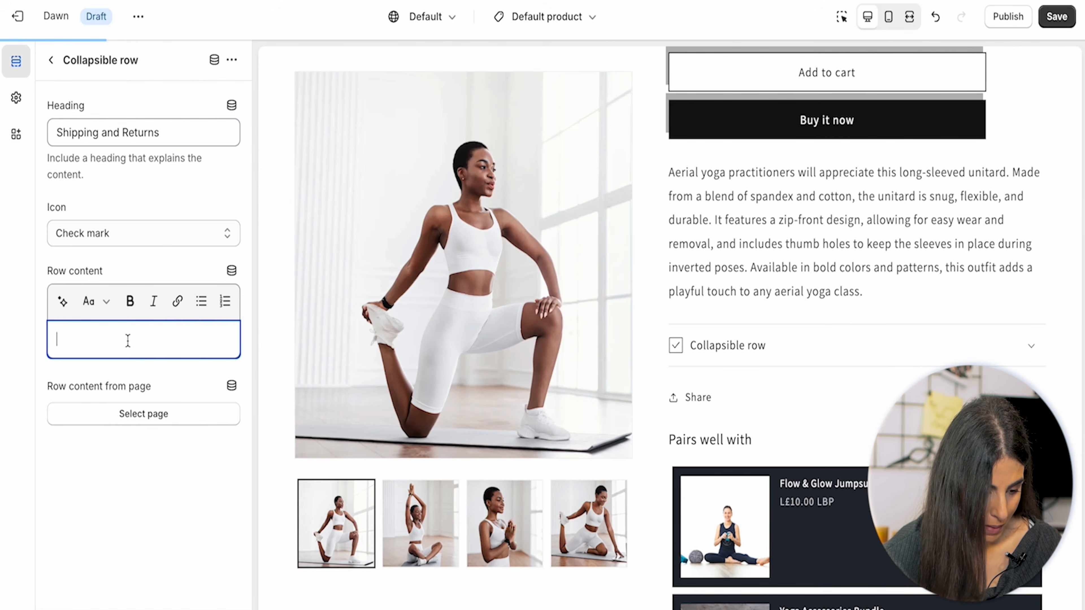
text(trial)
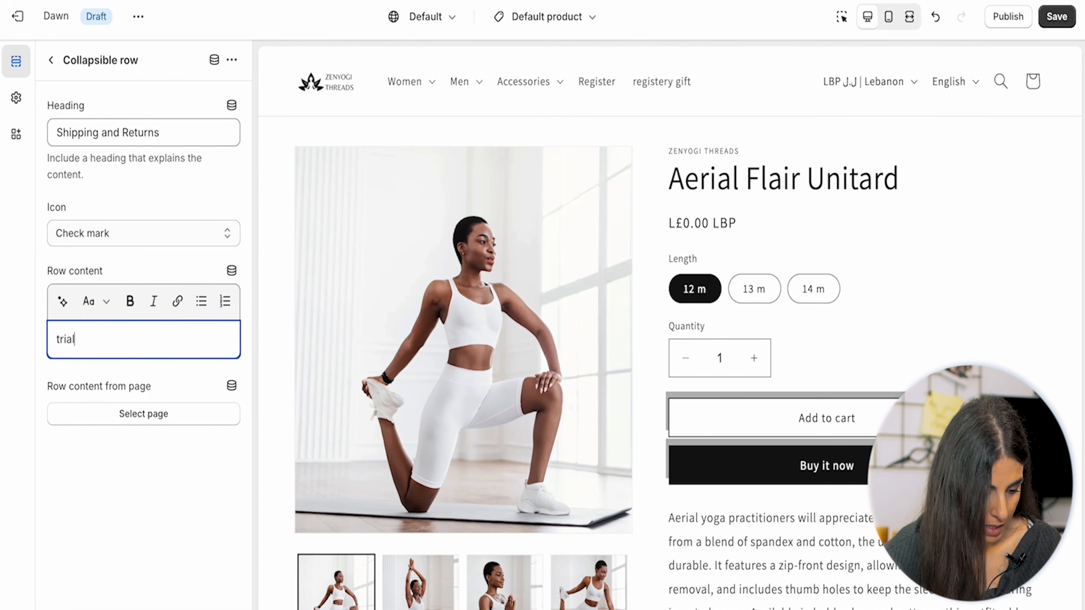
- Search the store's pages for "shi" as row content, leave the page selection, and check the collapsible row in the preview
click(208, 416)
click(151, 90)
text(shi)
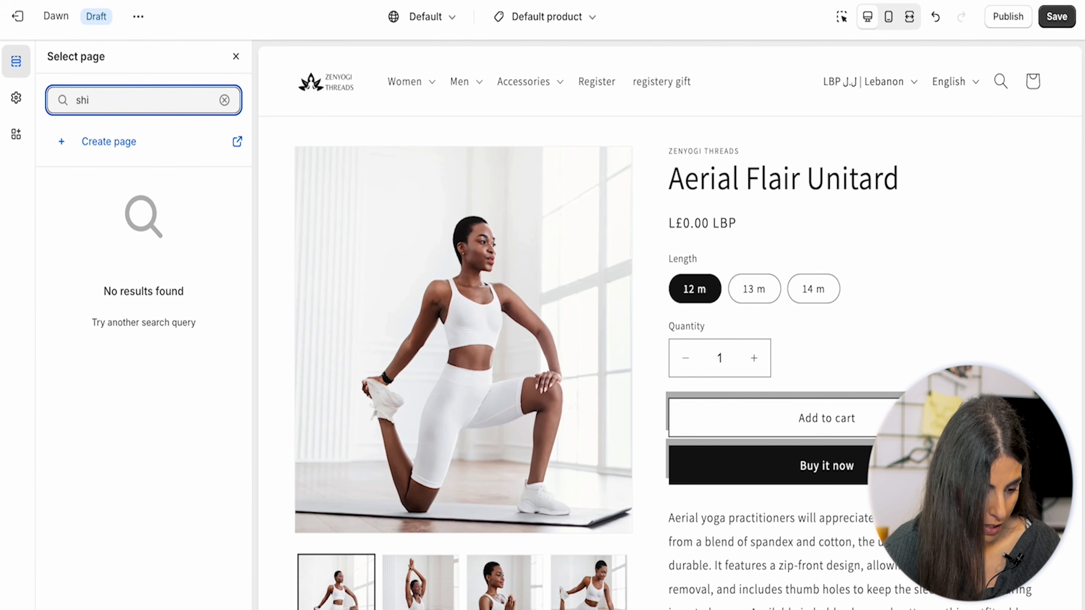
key(BackSpace)
key(BackSpace)
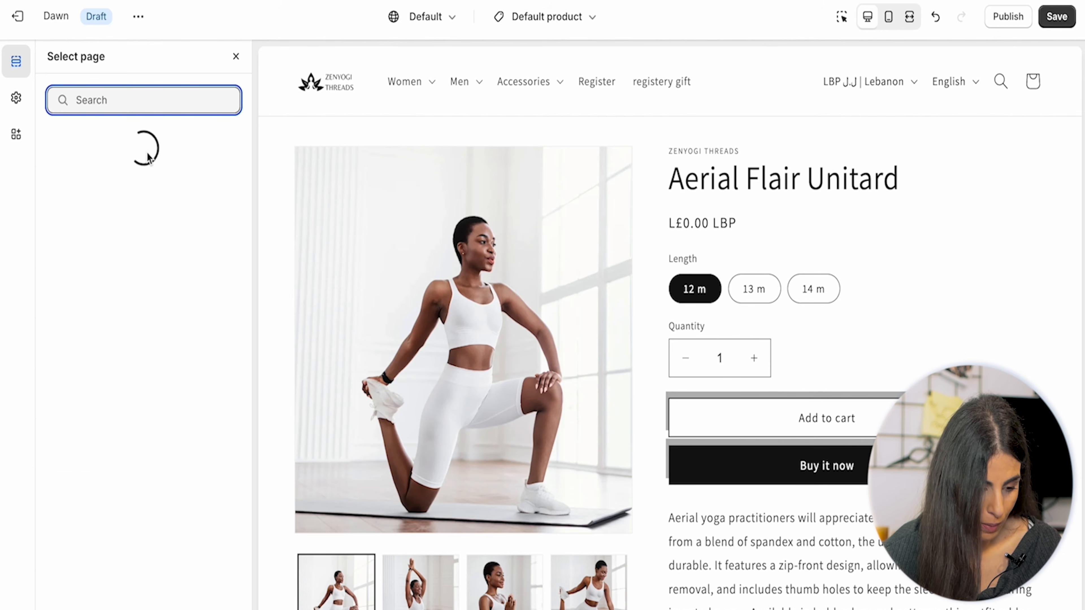
click(235, 57)
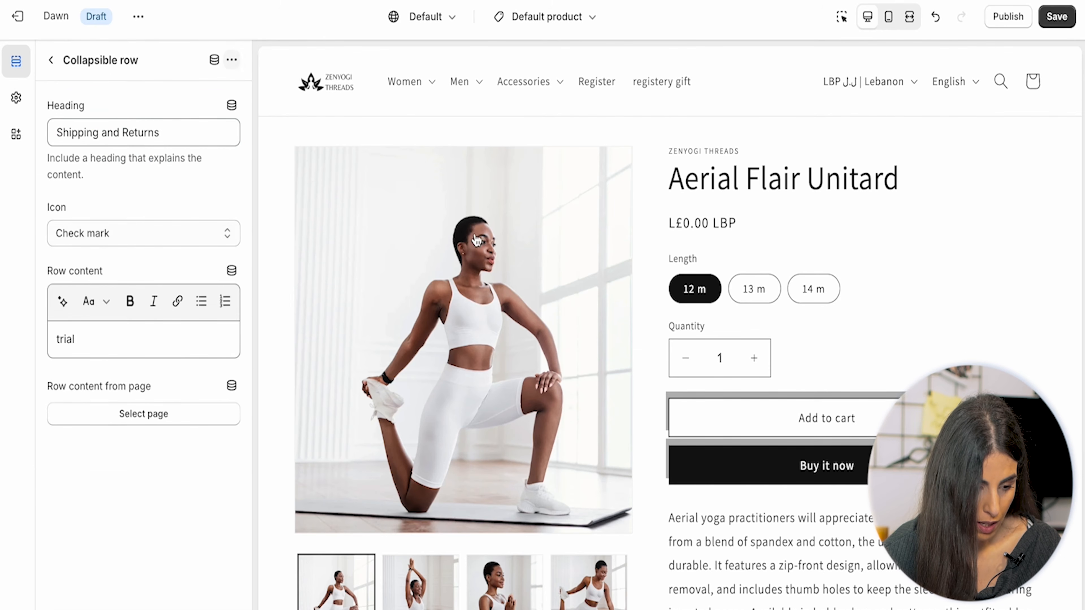
scroll(820, 480, down, 5)
scroll(820, 480, down, 6)
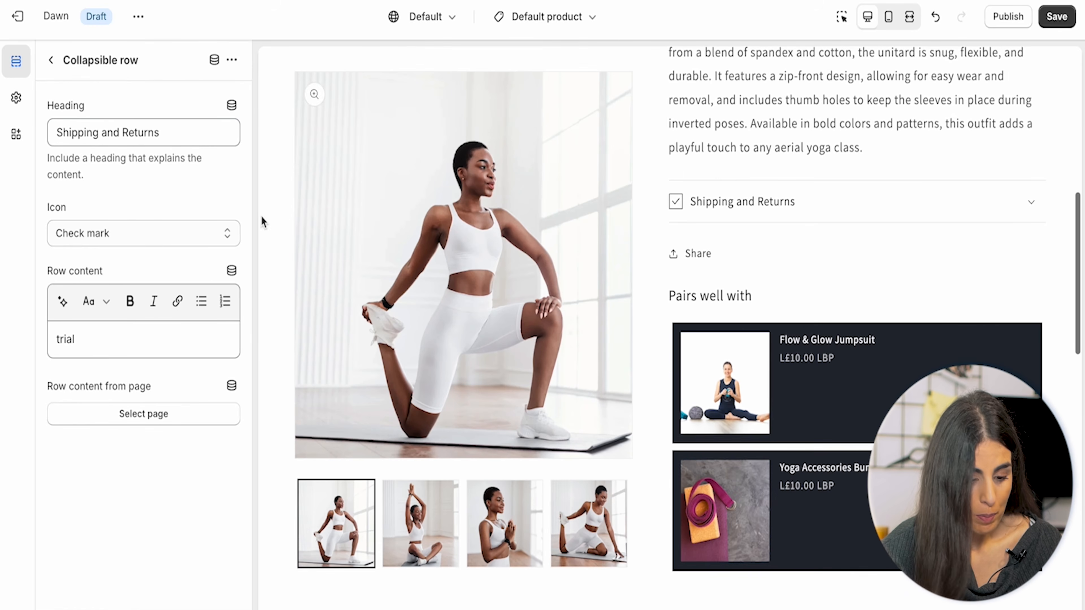
- Add another Collapsible row block to Product information and move it between Description and Shipping and Returns
click(52, 61)
scroll(153, 594, down, 1)
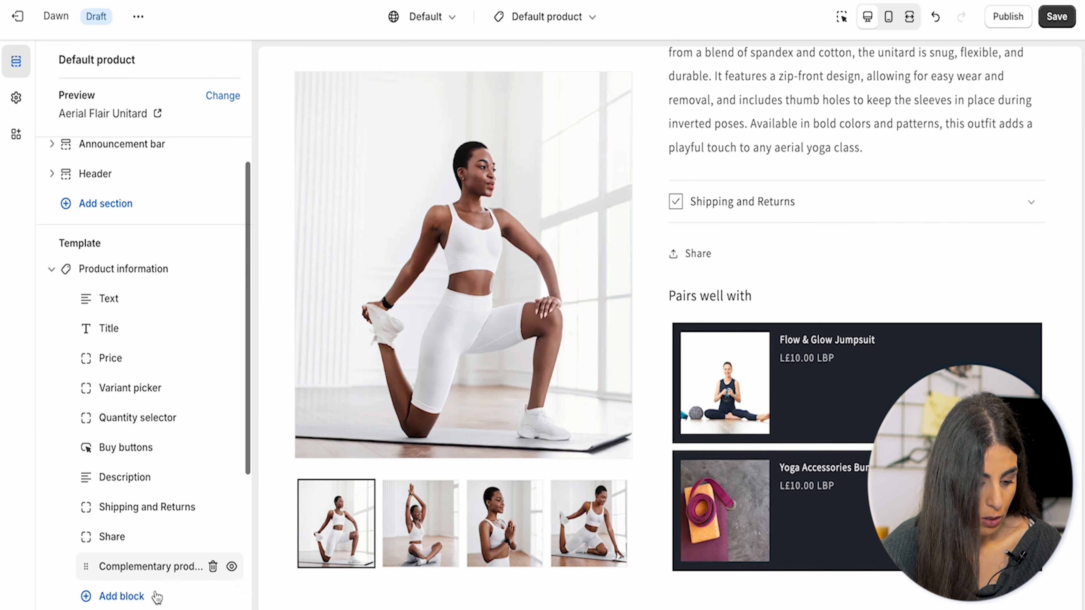
click(153, 580)
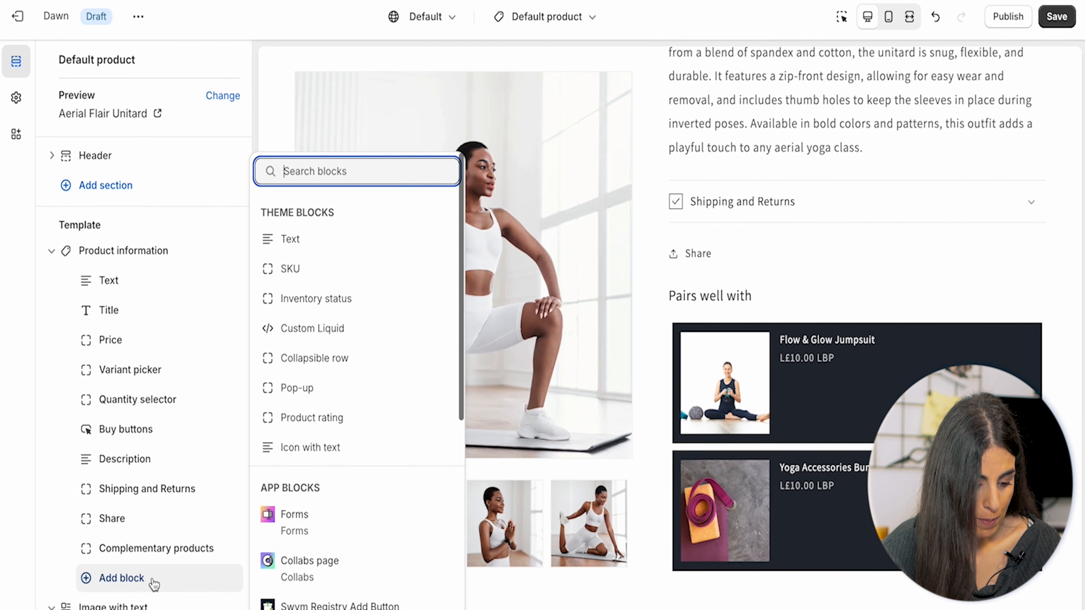
click(353, 363)
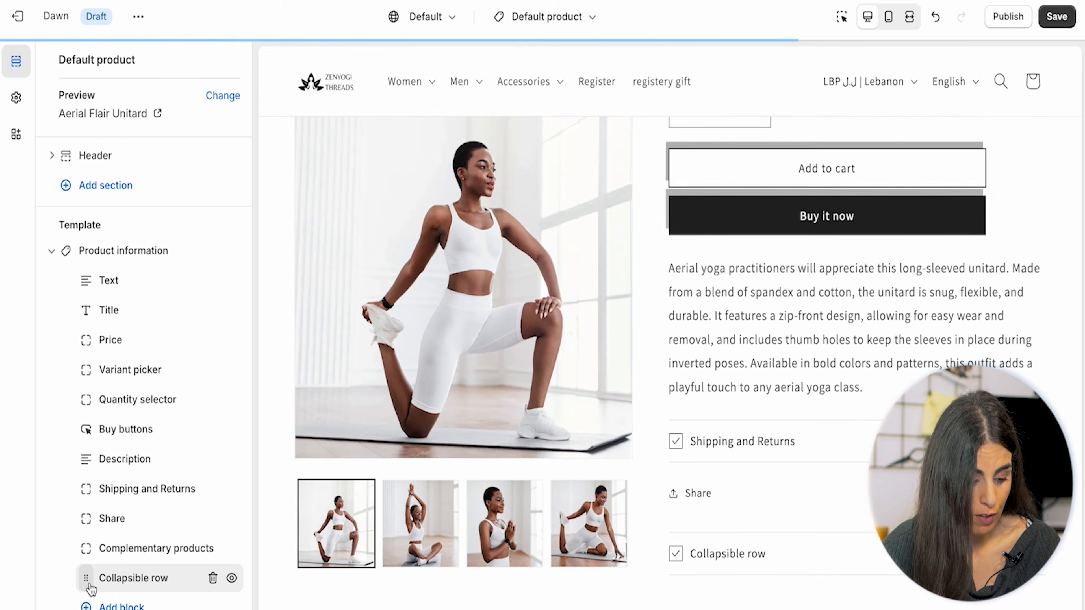
drag(90, 578, 90, 487)
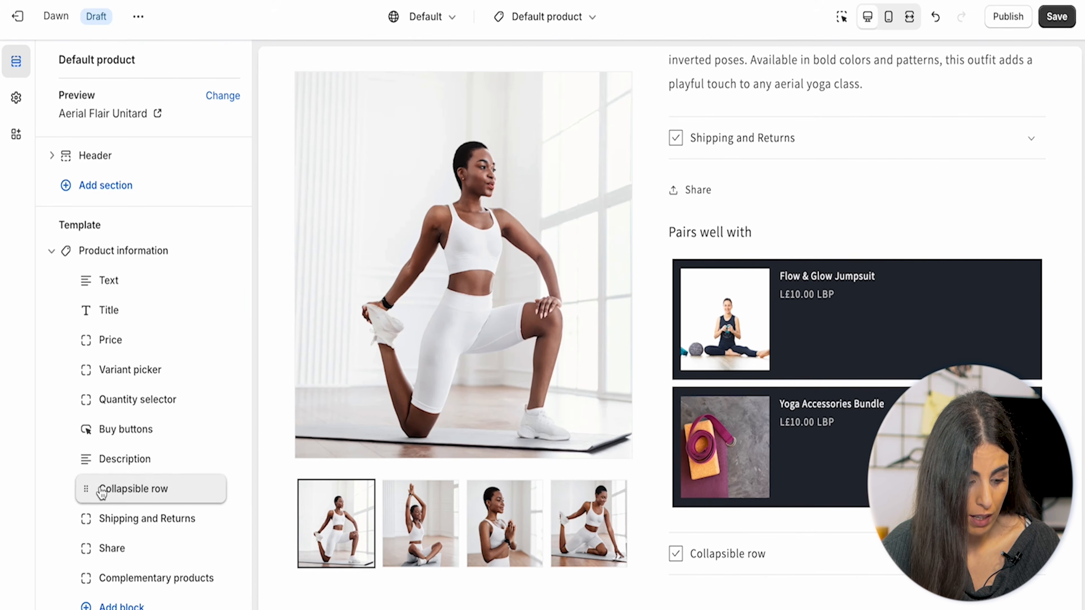
click(110, 482)
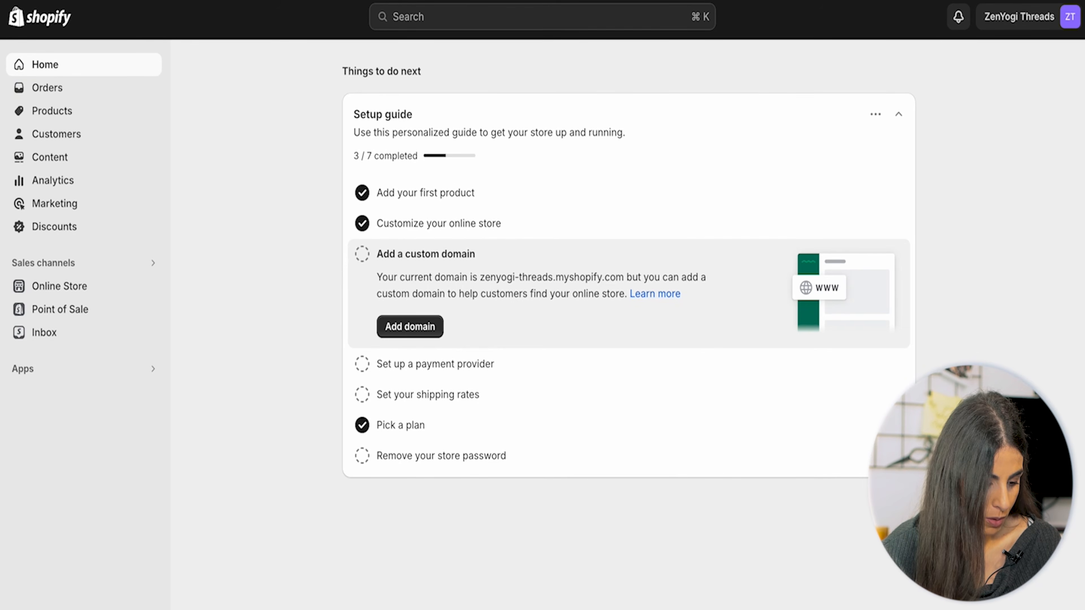
- Open the product metafield definitions in the custom data section of the store settings
click(51, 606)
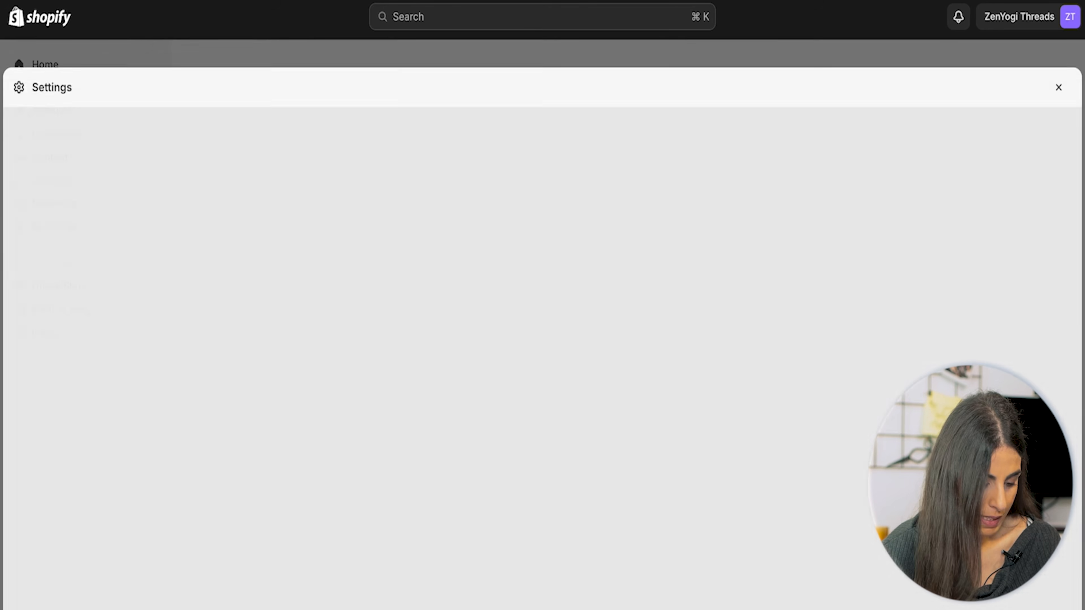
scroll(265, 568, down, 3)
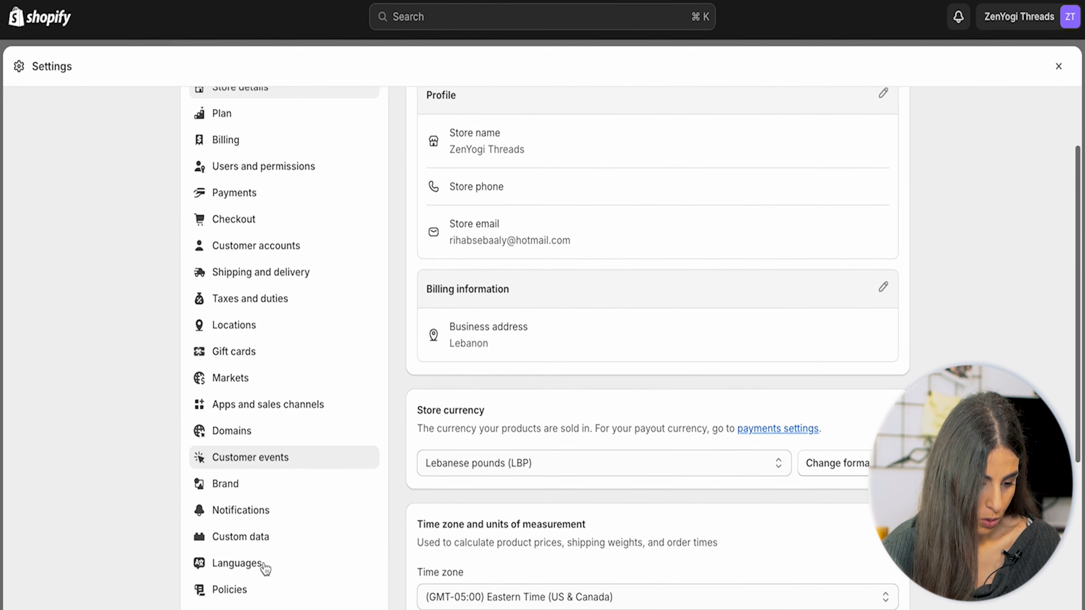
scroll(264, 567, down, 2)
click(259, 470)
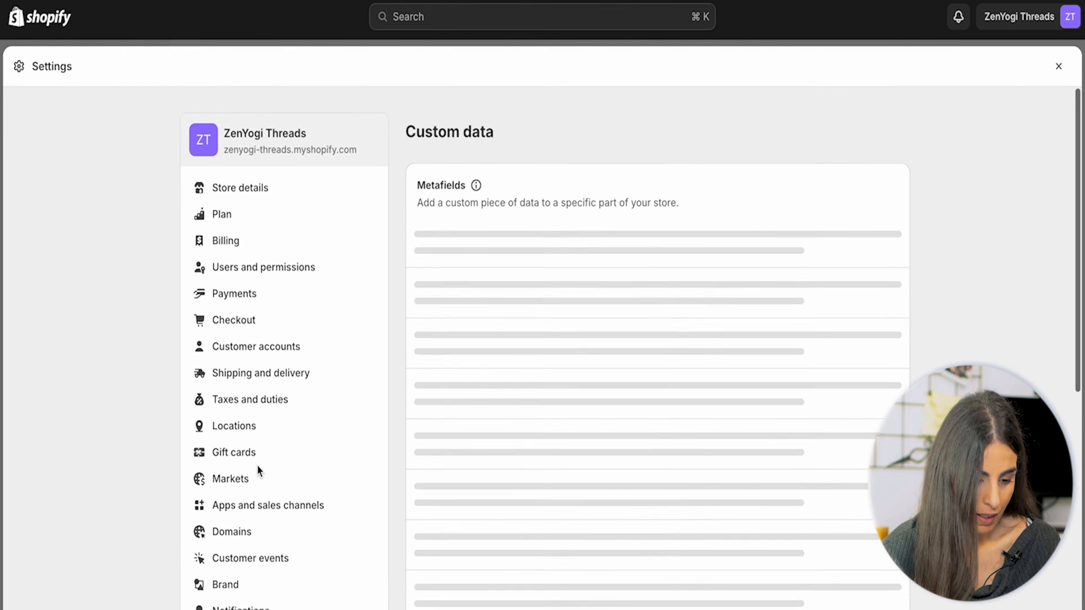
click(760, 279)
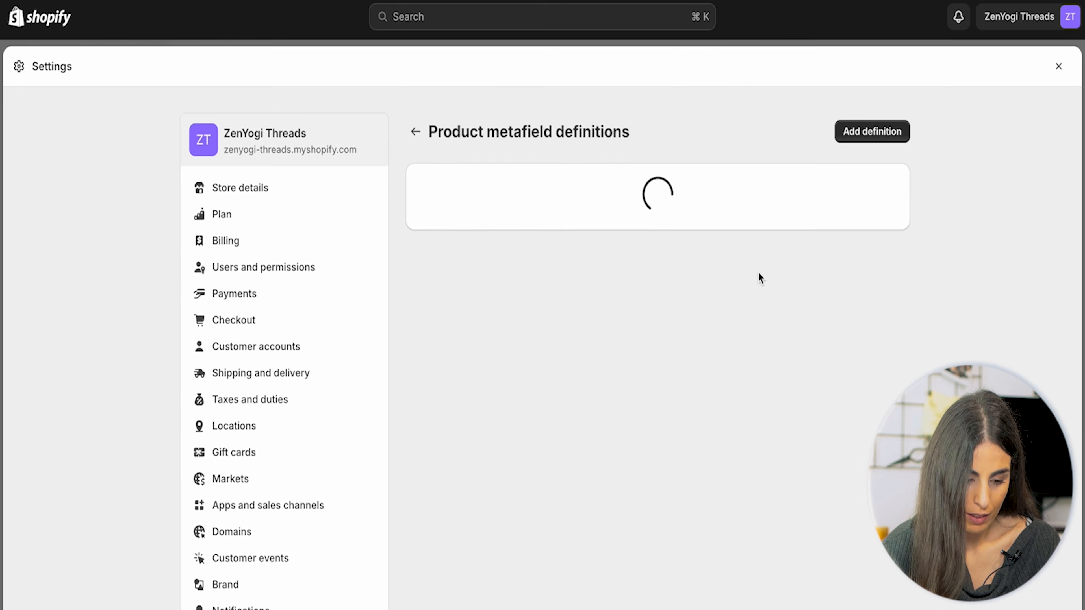
- Add a product metafield definition named "Collab tab headline" with the Single line text type and save it
click(876, 131)
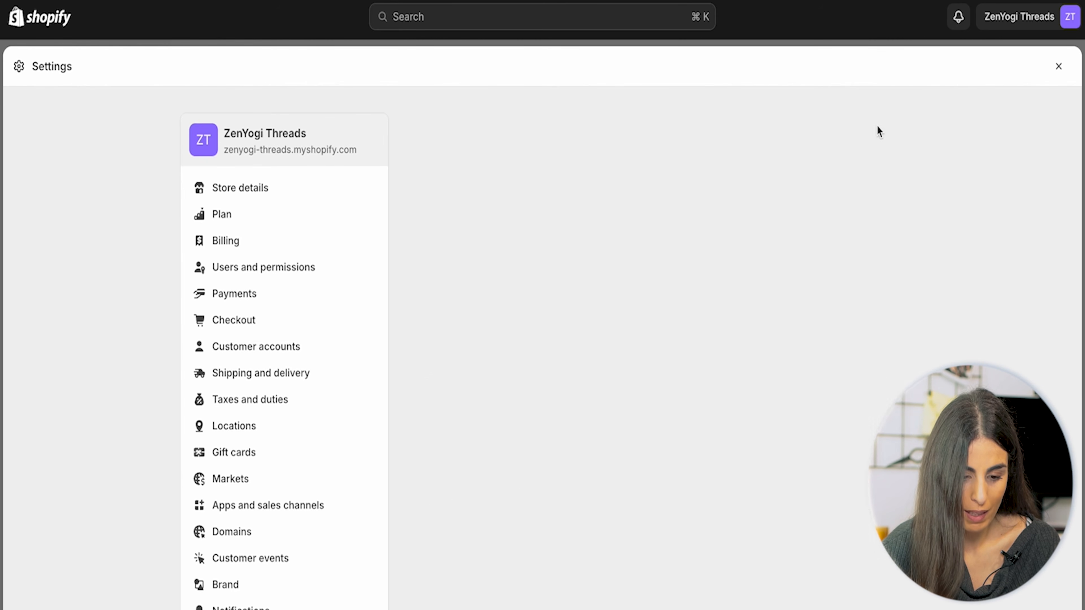
click(517, 212)
text(C)
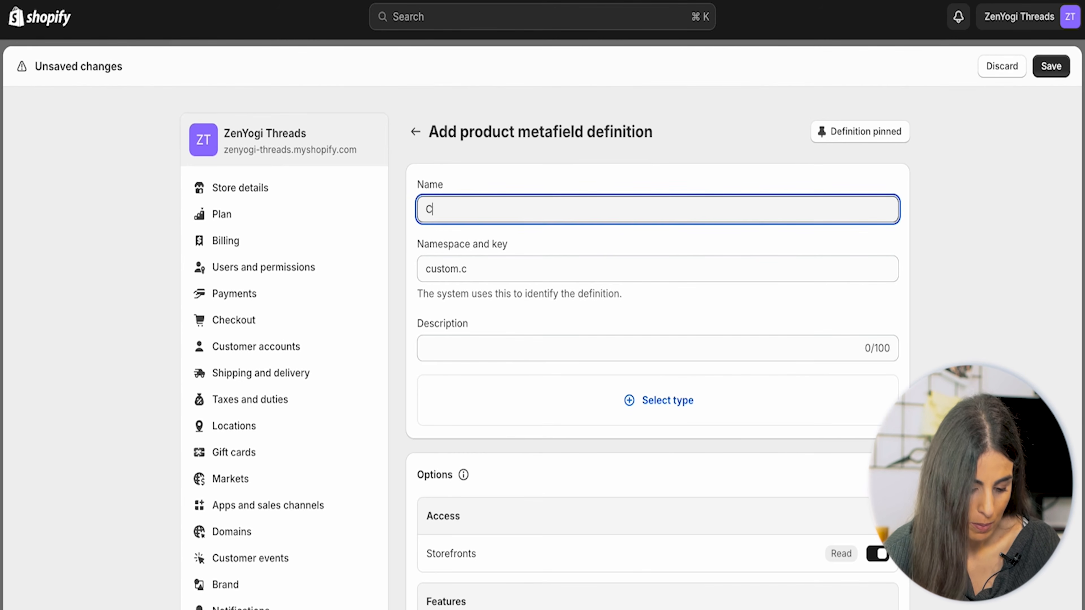
text(ollab)
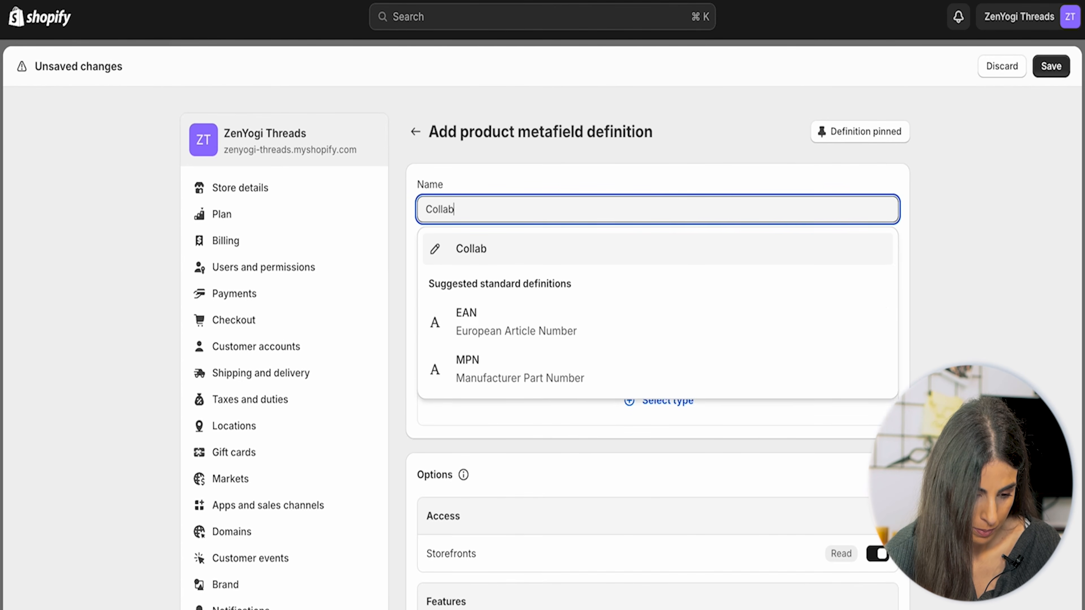
key(BackSpace)
key(BackSpace)
text(ab tab headl)
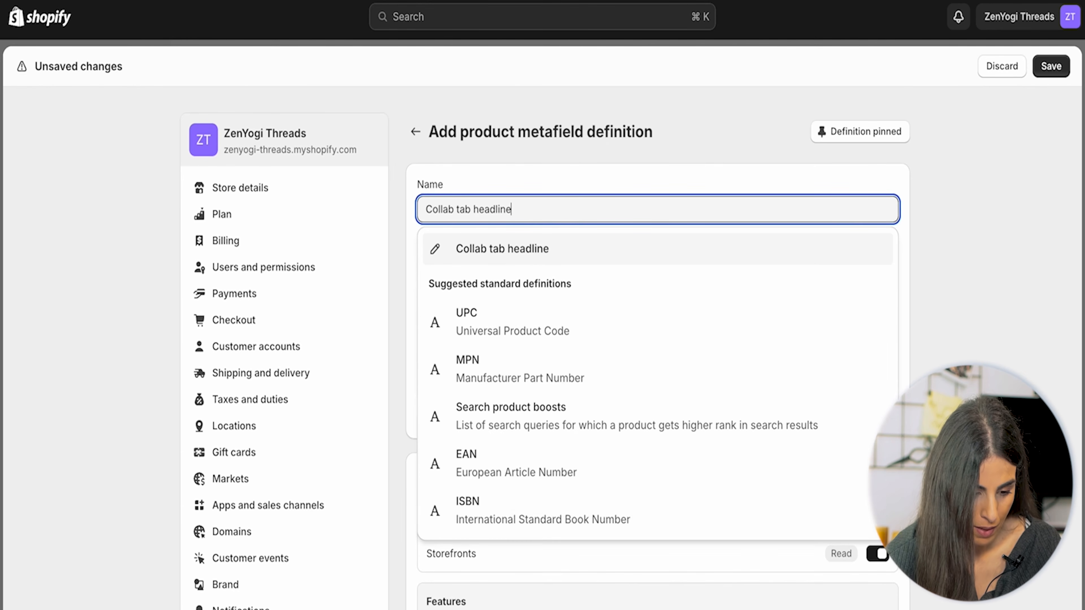
text(ine)
click(588, 249)
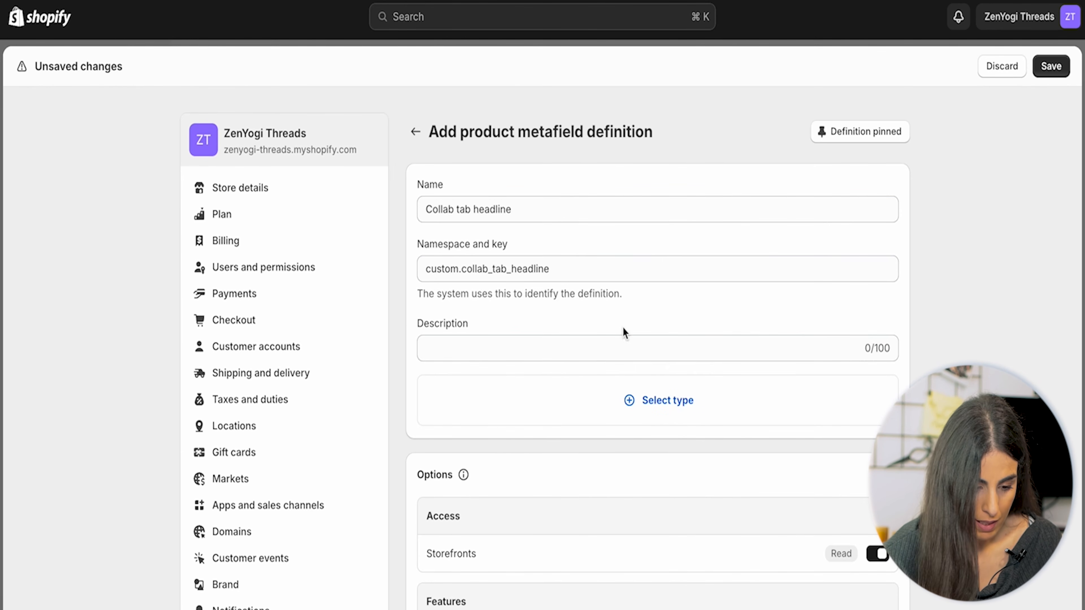
click(648, 410)
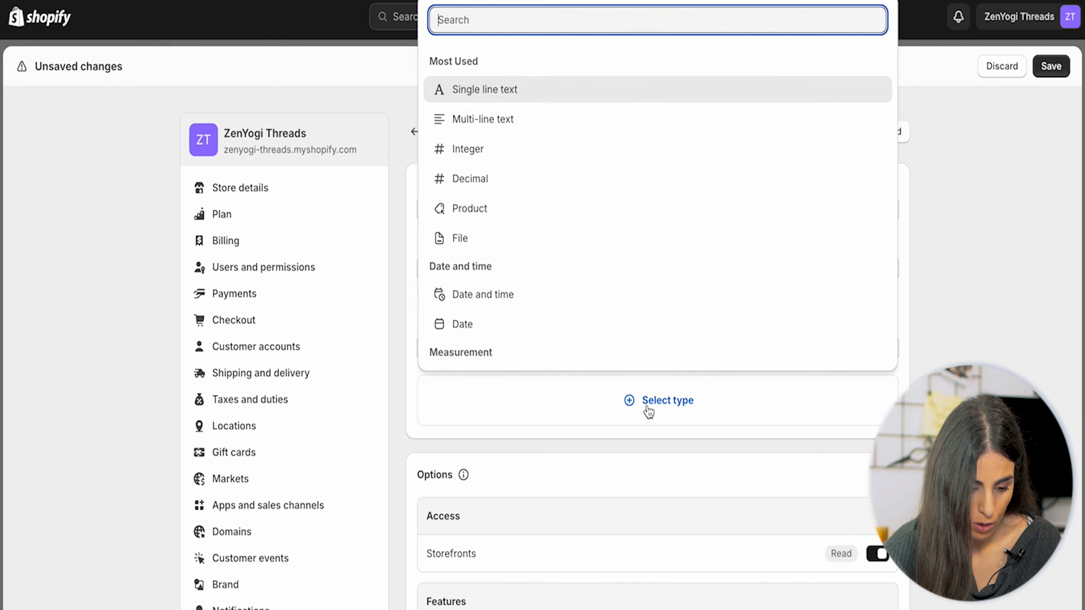
click(549, 89)
click(1052, 68)
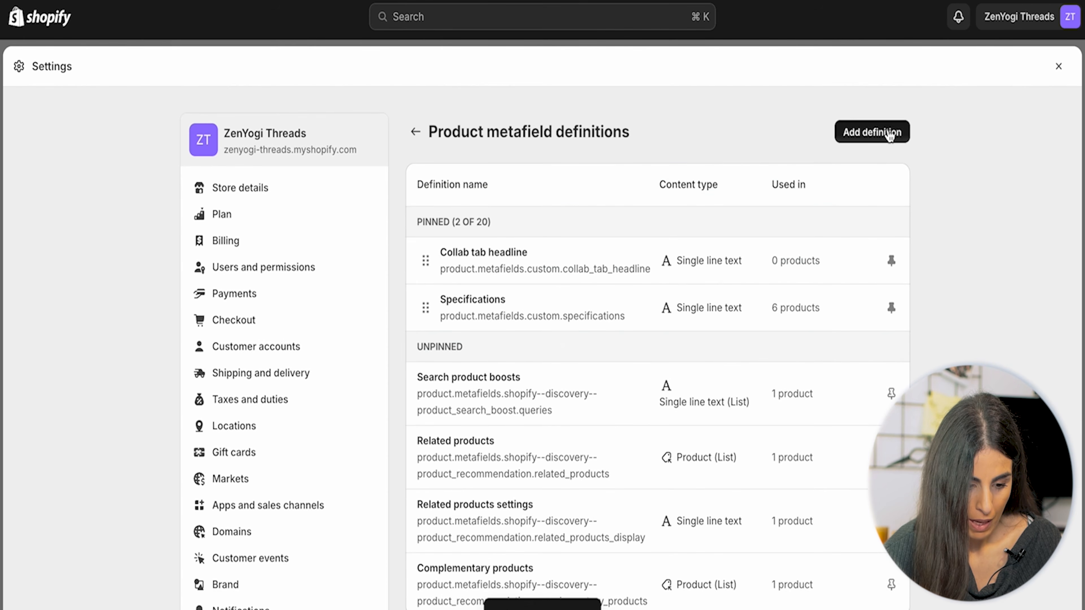
- Add and save a second product metafield definition named "collab tab description" with the Rich text type
click(890, 133)
click(605, 214)
text(collab tab description)
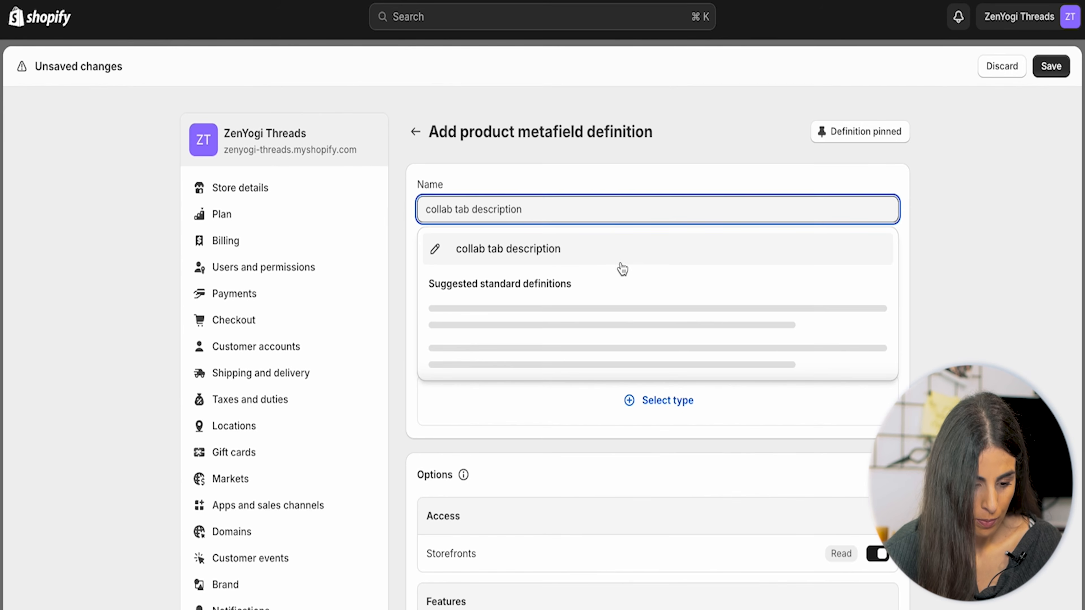
click(620, 247)
click(628, 400)
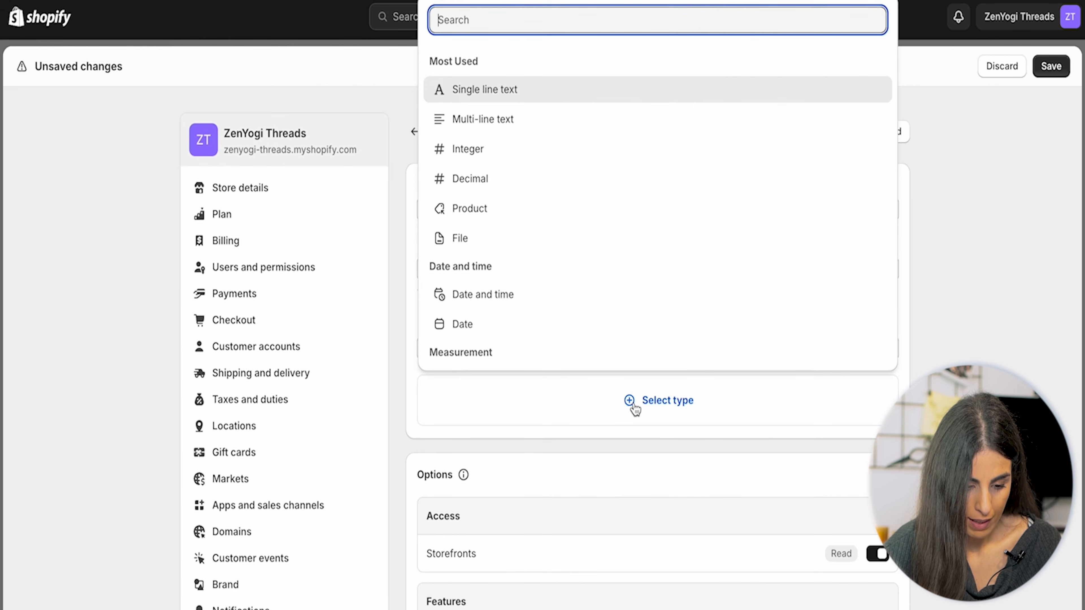
text(rich)
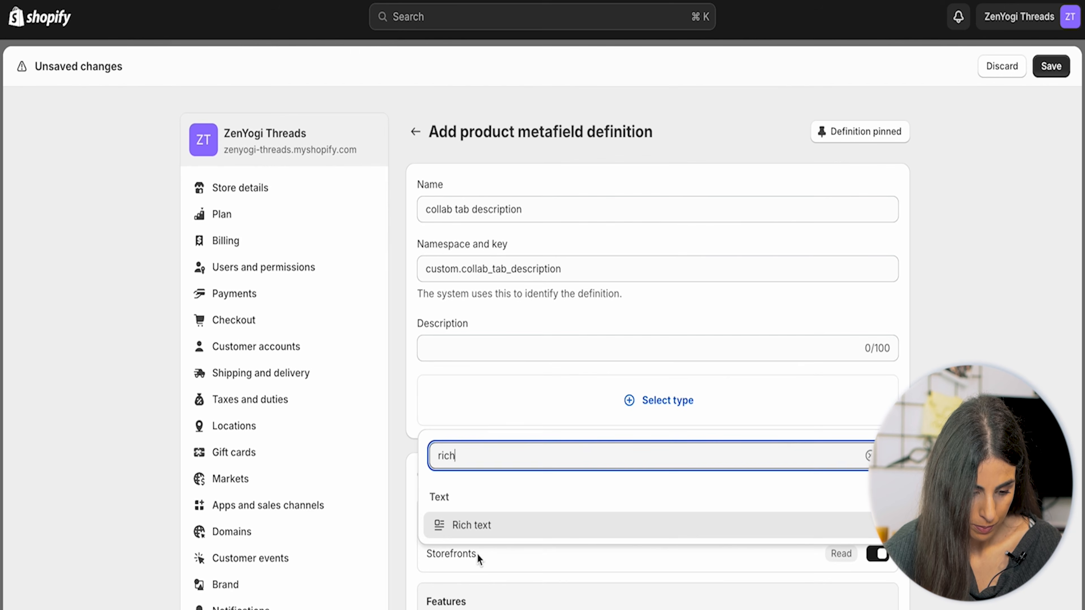
click(480, 526)
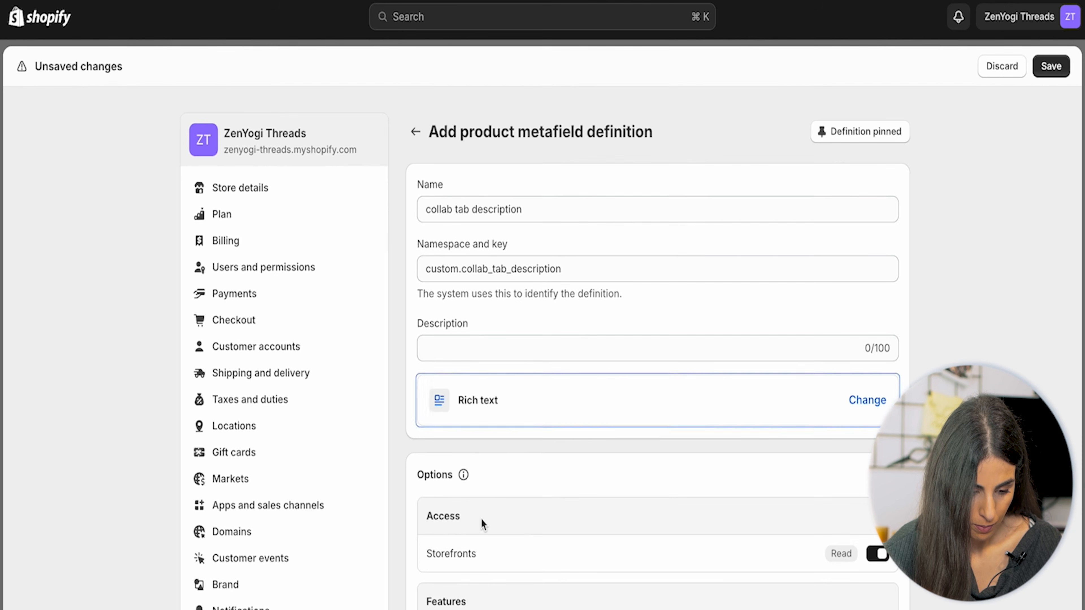
click(1059, 67)
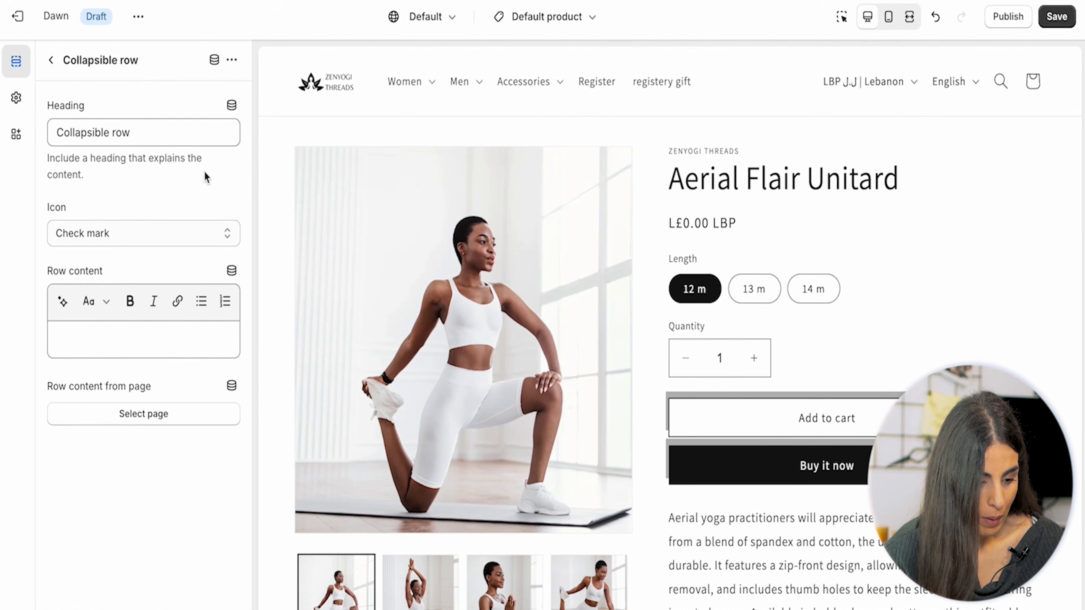
- Close the settings and open the Aerial Flair Unitard product at its Metafields section
scroll(508, 286, down, 7)
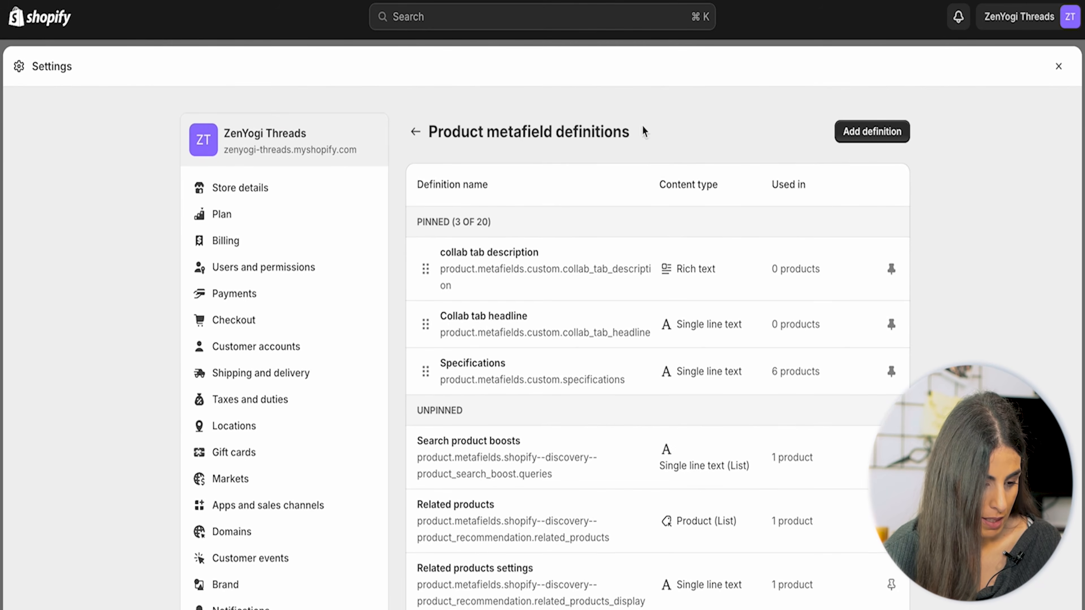
click(1058, 67)
click(65, 111)
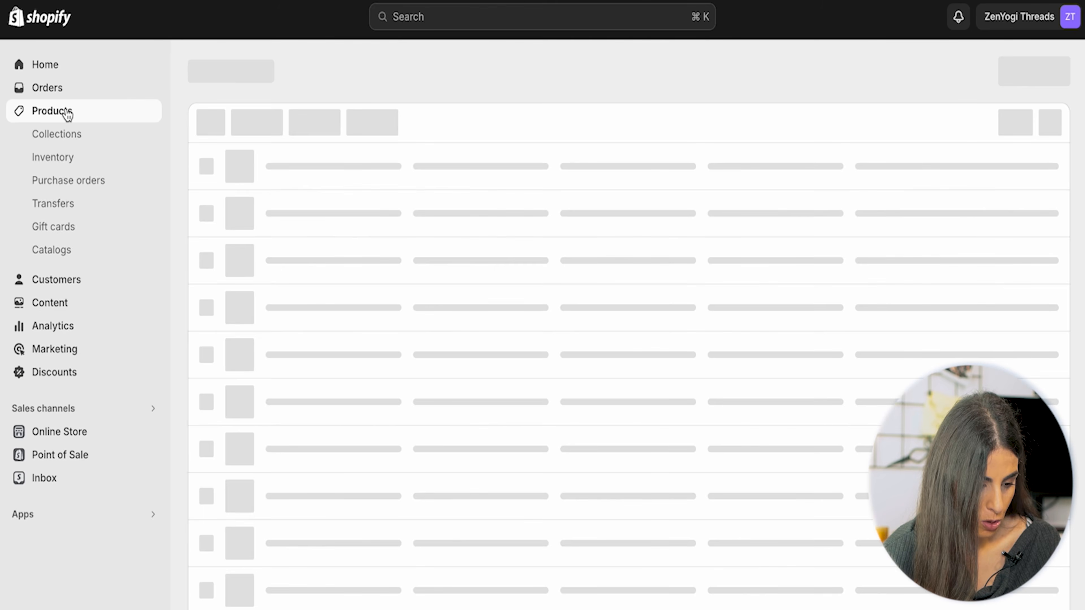
click(311, 258)
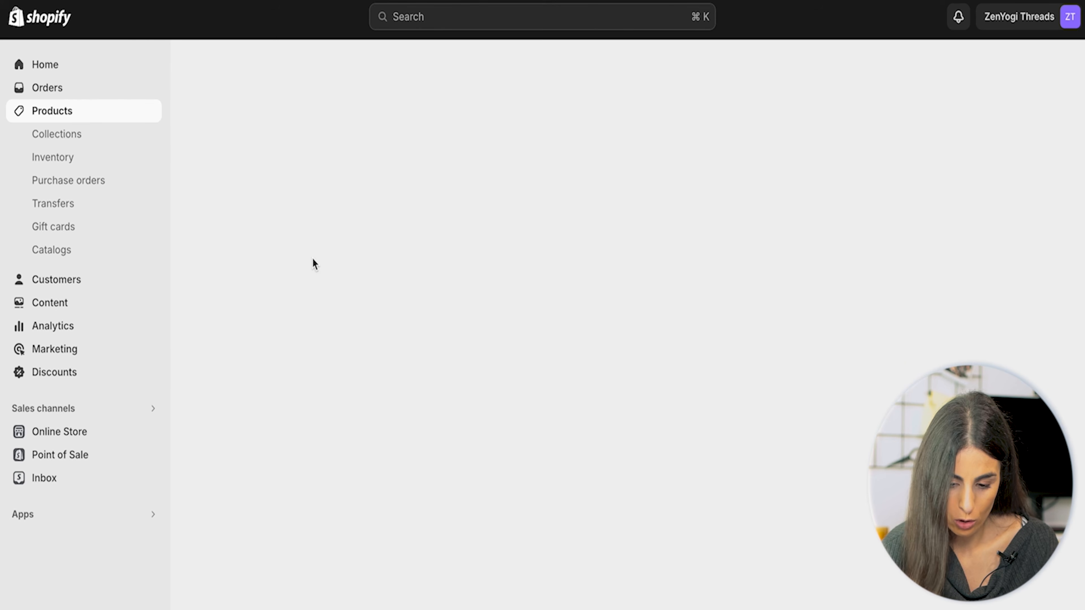
scroll(489, 439, down, 15)
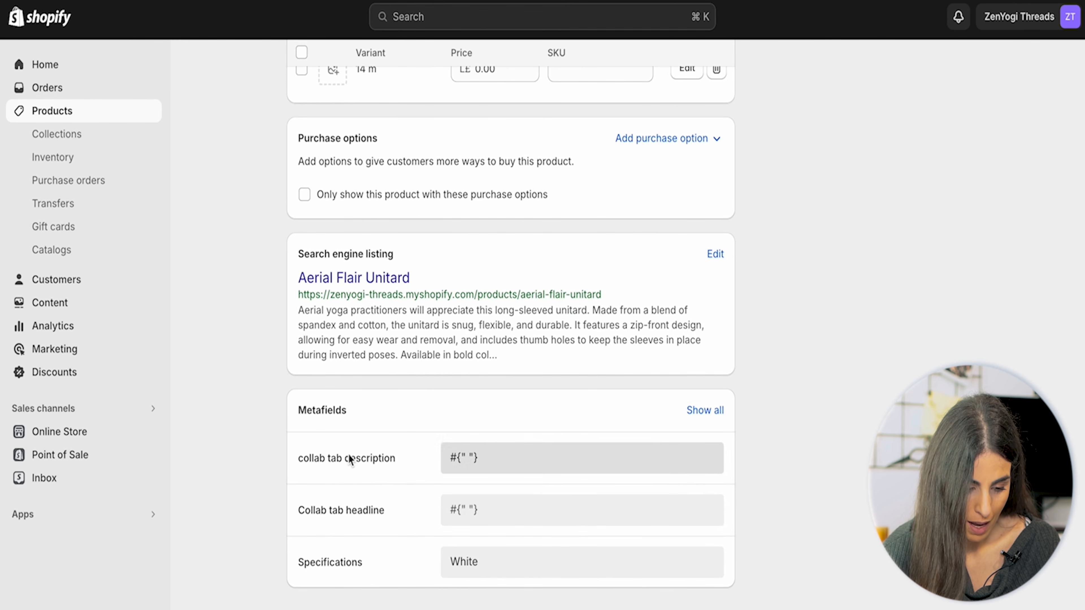
- Look up the word "ingredients" in a Google search and enter it as the product's Collab tab headline metafield
click(473, 515)
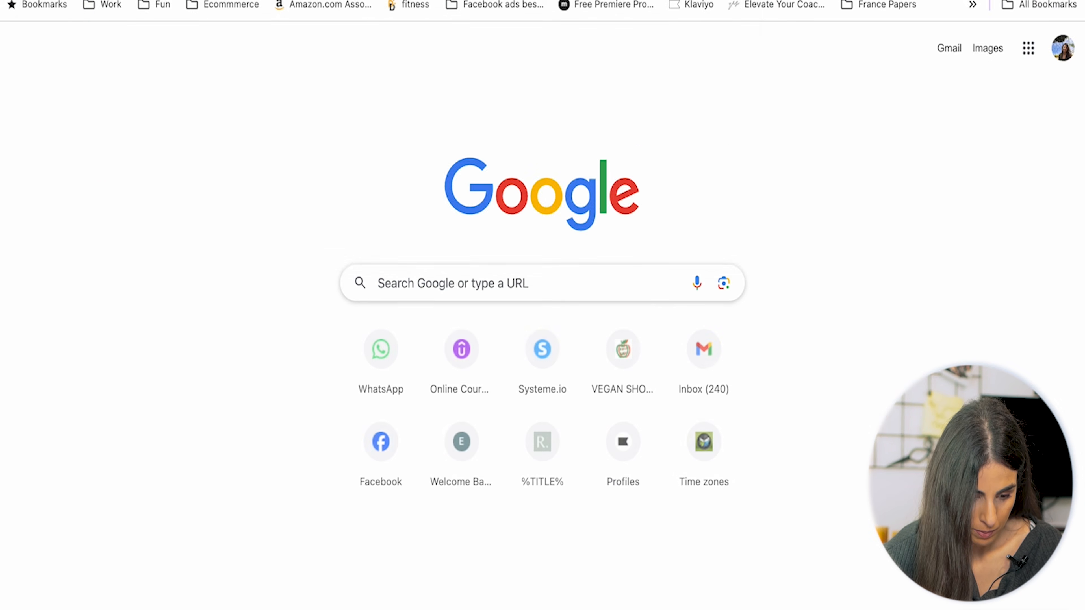
text(ingre)
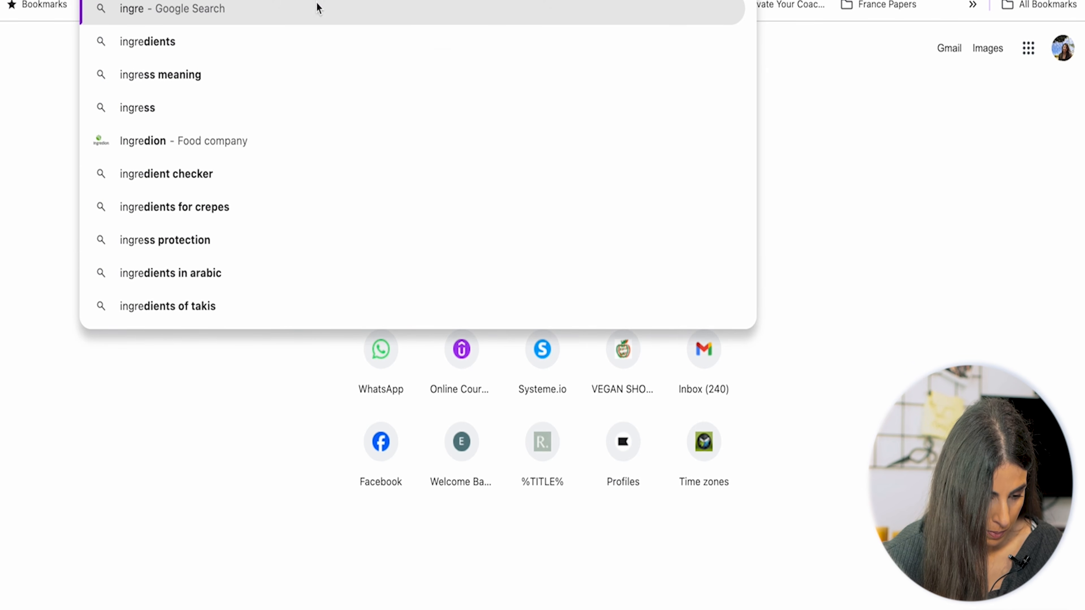
click(274, 41)
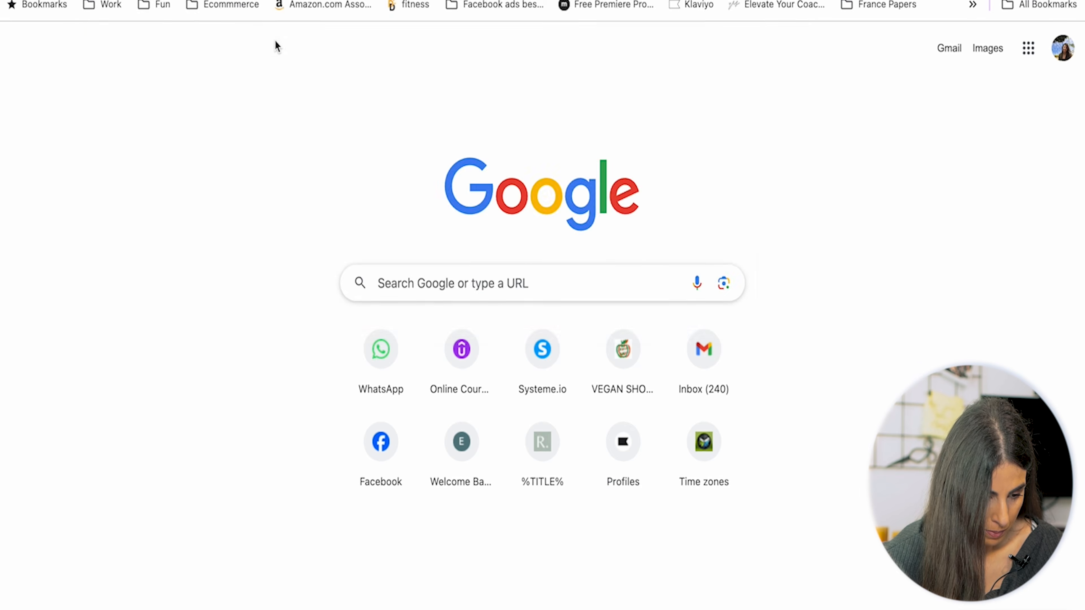
drag(231, 37, 87, 42)
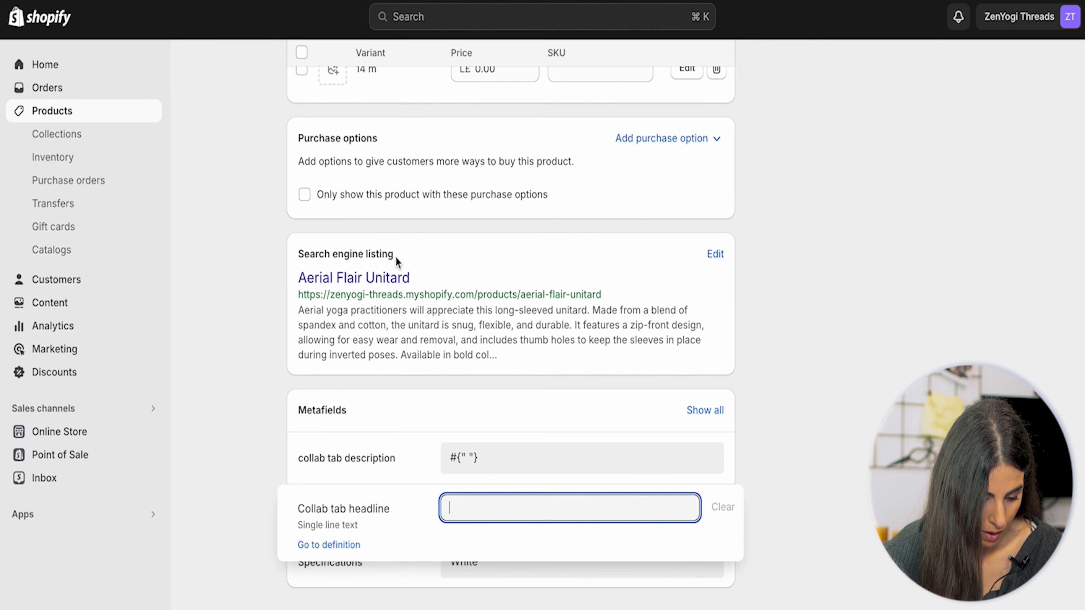
text(ingredients)
- Set the product's collab tab description metafield to "trial trial trial" and save the product
click(497, 466)
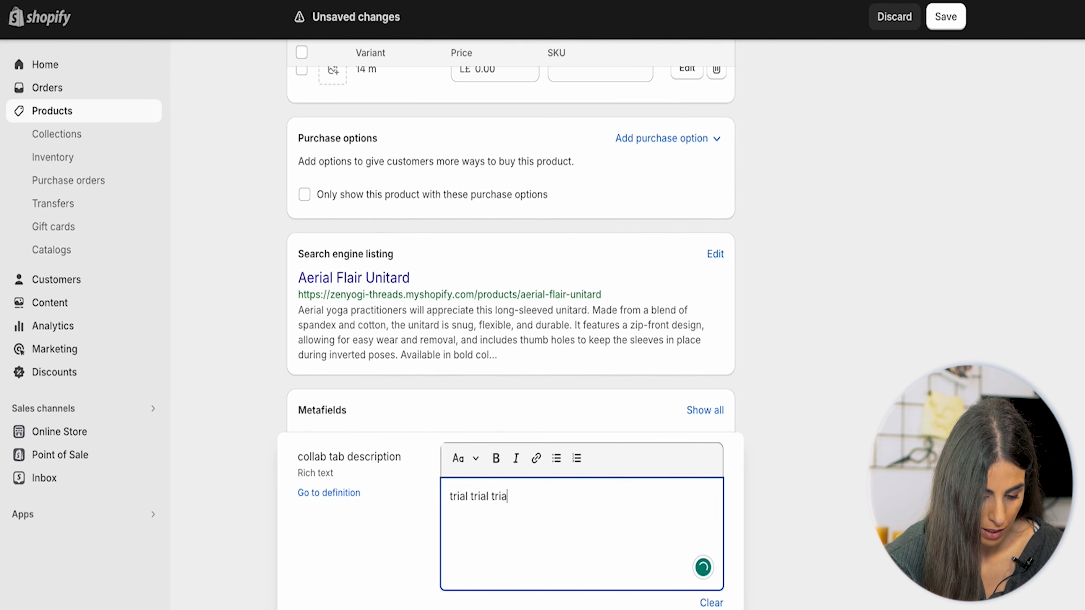
click(862, 489)
key(super+s)
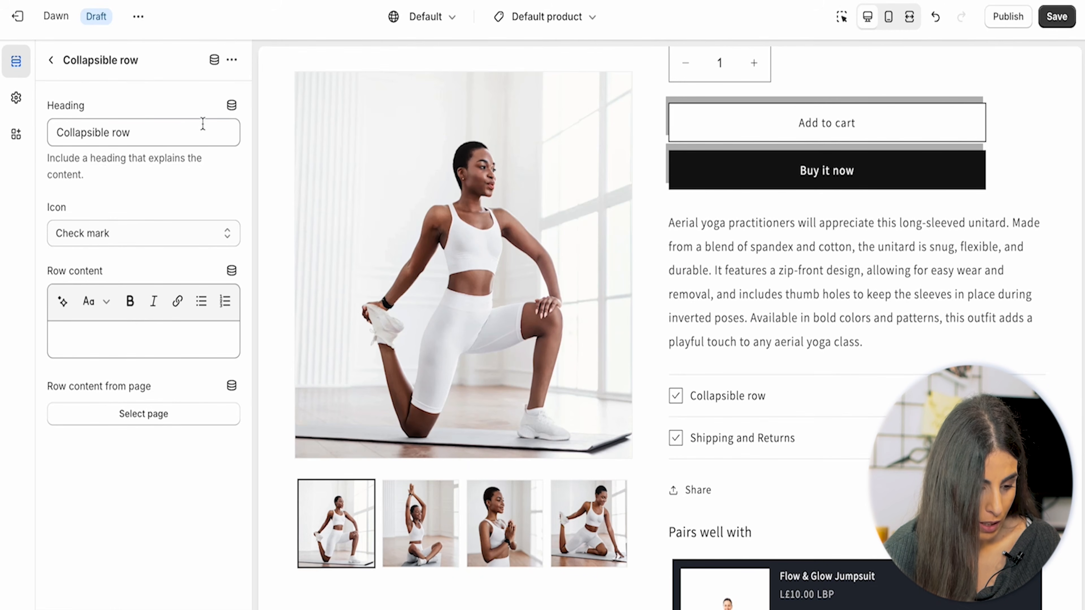
- In the theme editor, connect the new collapsible row's heading to the Collab tab headline metafield and remove the default heading text
click(232, 107)
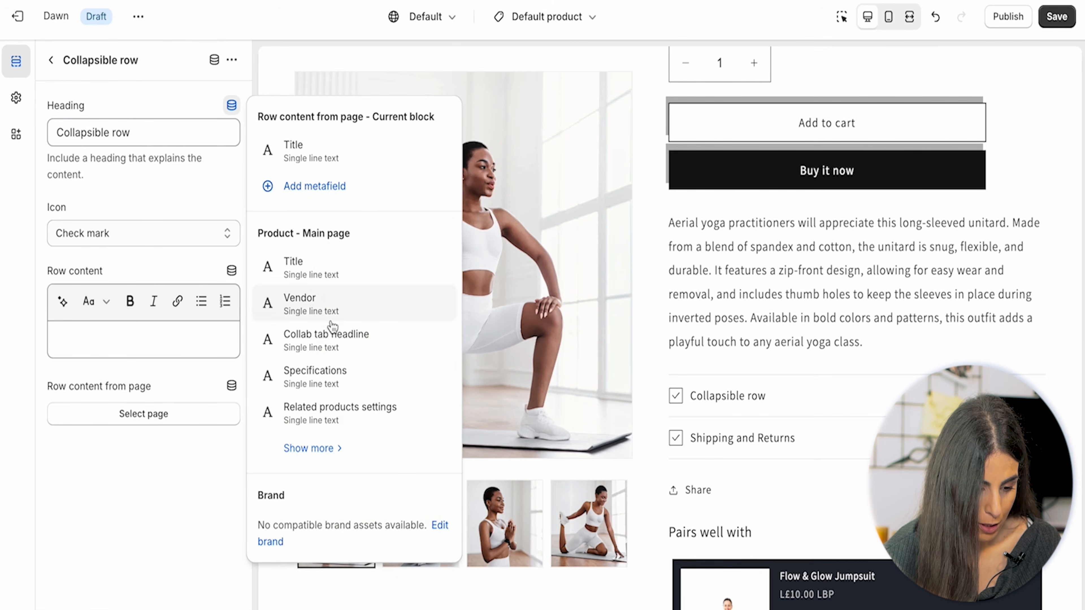
click(328, 356)
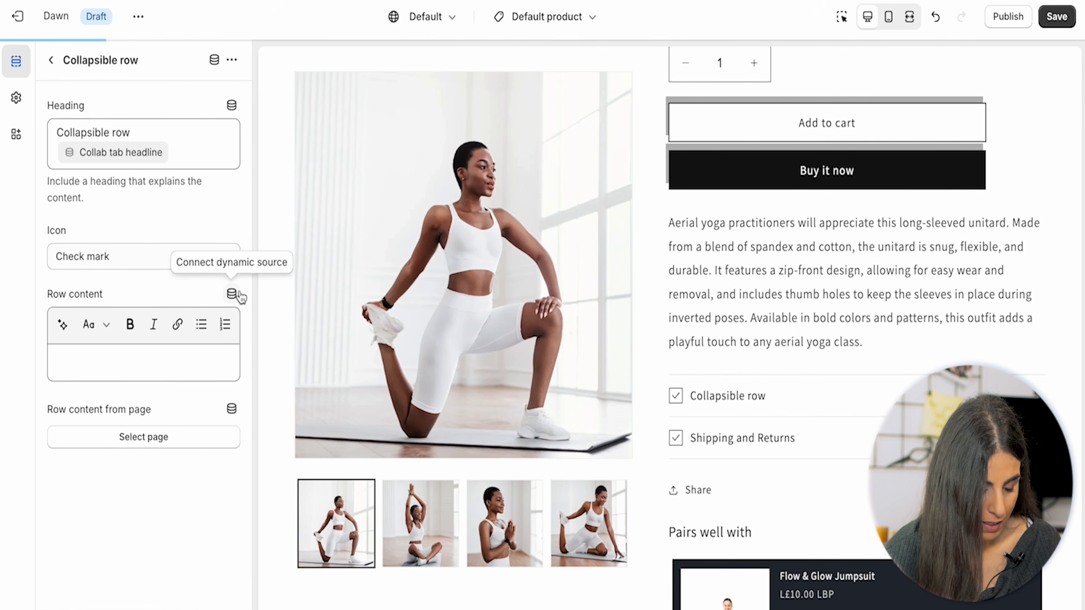
drag(148, 124, 41, 125)
key(BackSpace)
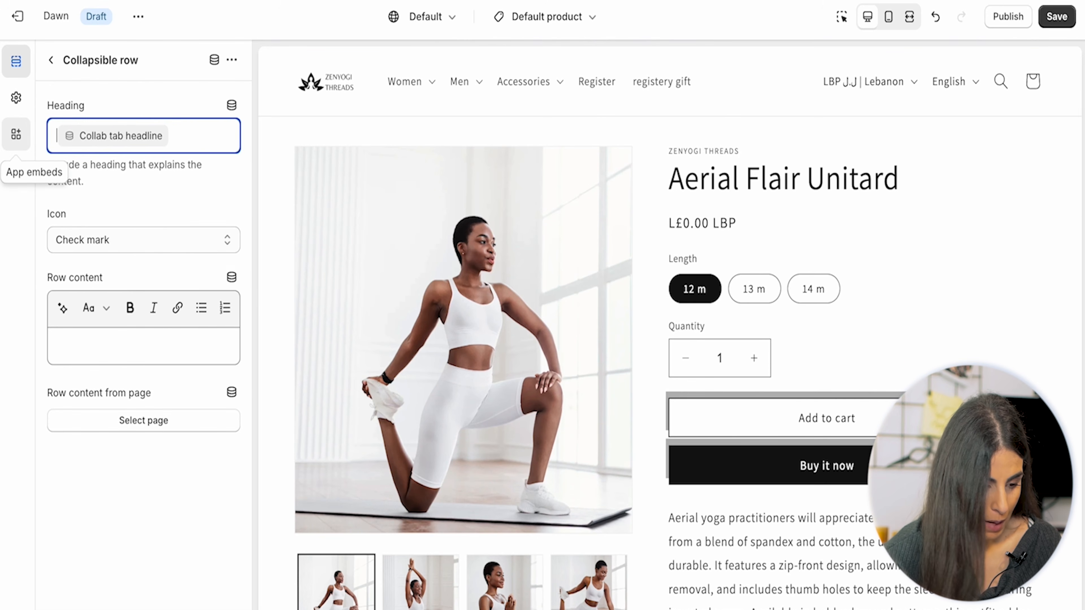
- Connect the collapsible row's content to the collab tab description metafield and save the theme
click(231, 278)
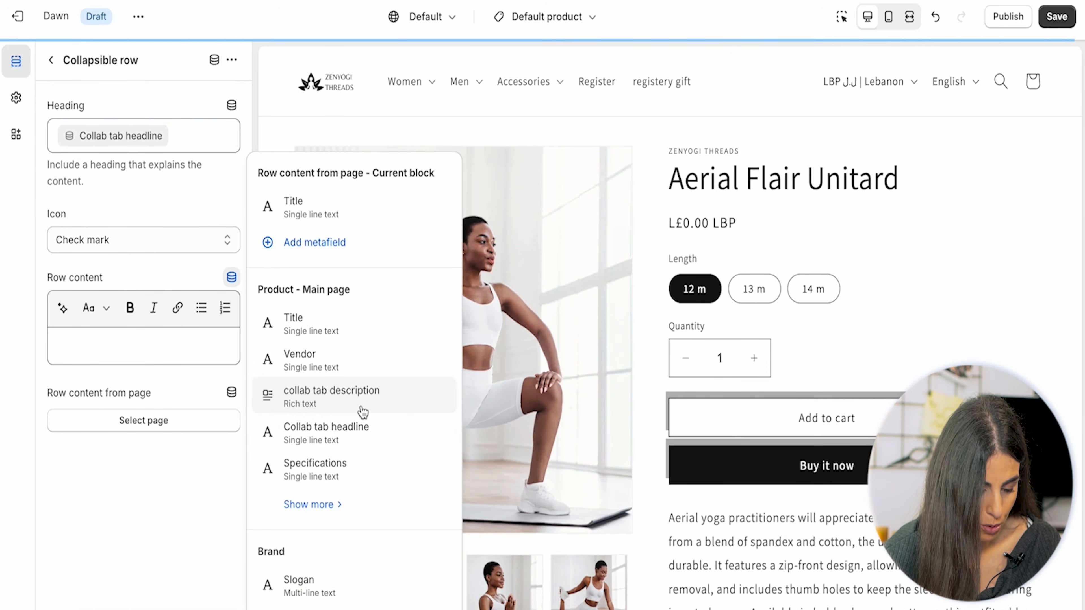
click(353, 409)
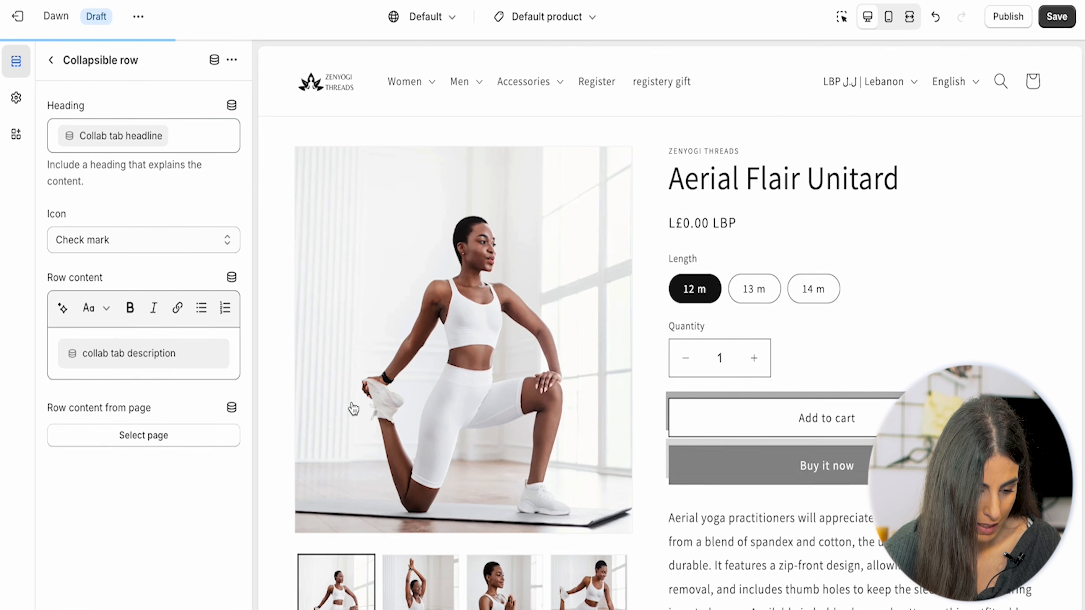
click(1048, 20)
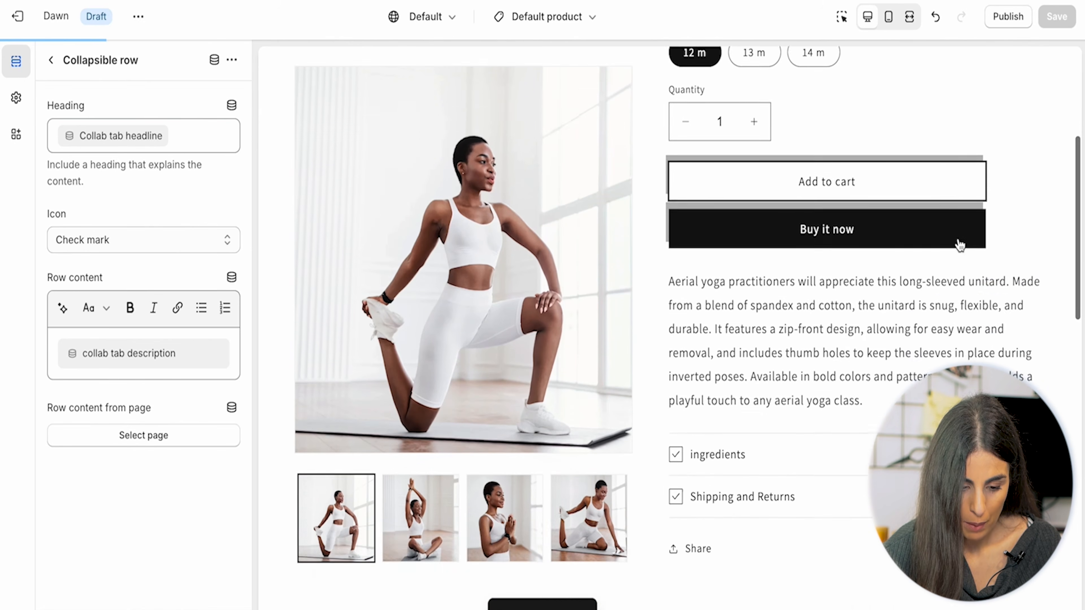
- Expand the ingredients row in the product page preview to check its content
scroll(960, 246, down, 5)
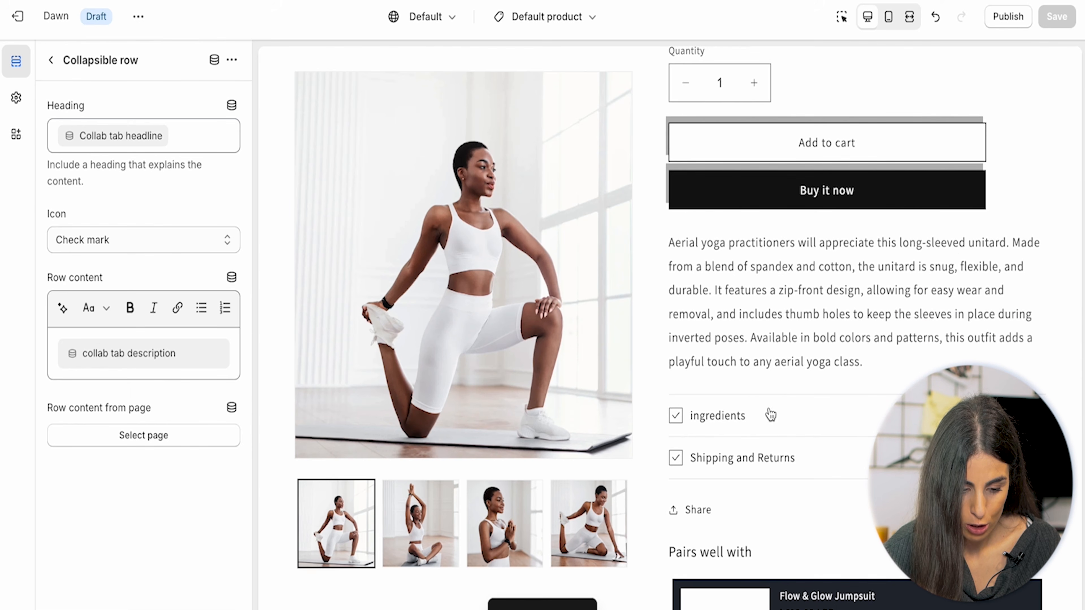
click(770, 415)
scroll(771, 412, down, 2)
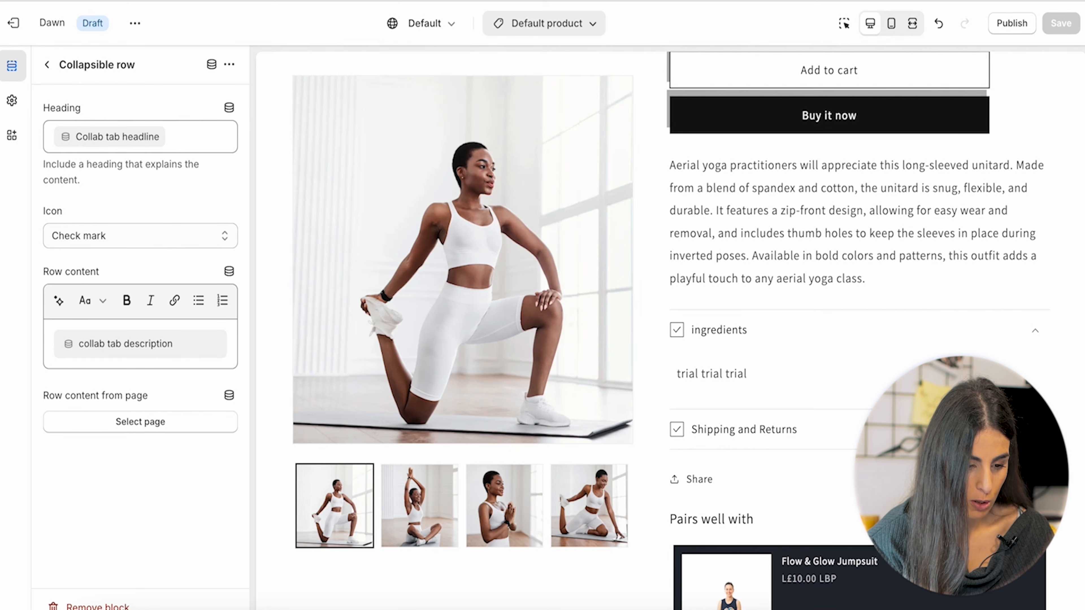
- Browse the theme's template list, checking the available templates for pages and blogs
click(553, 26)
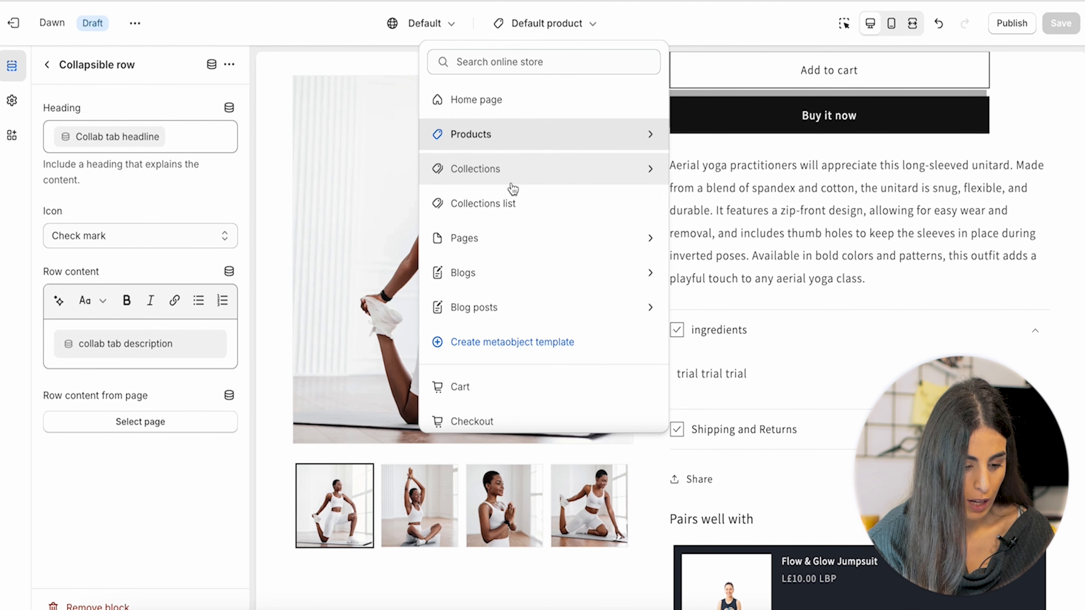
click(494, 253)
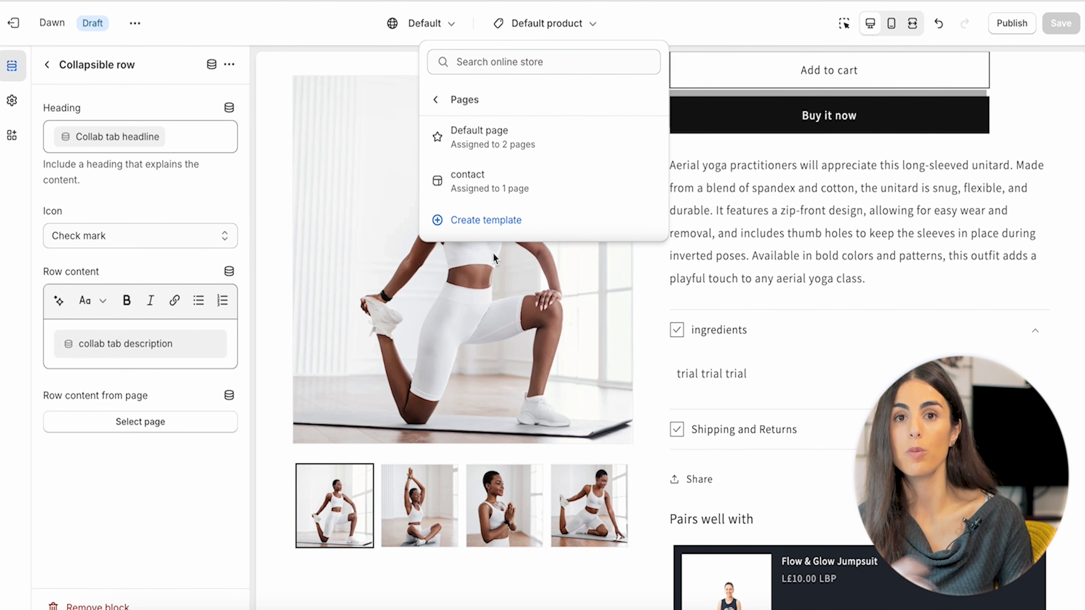
click(443, 104)
click(479, 285)
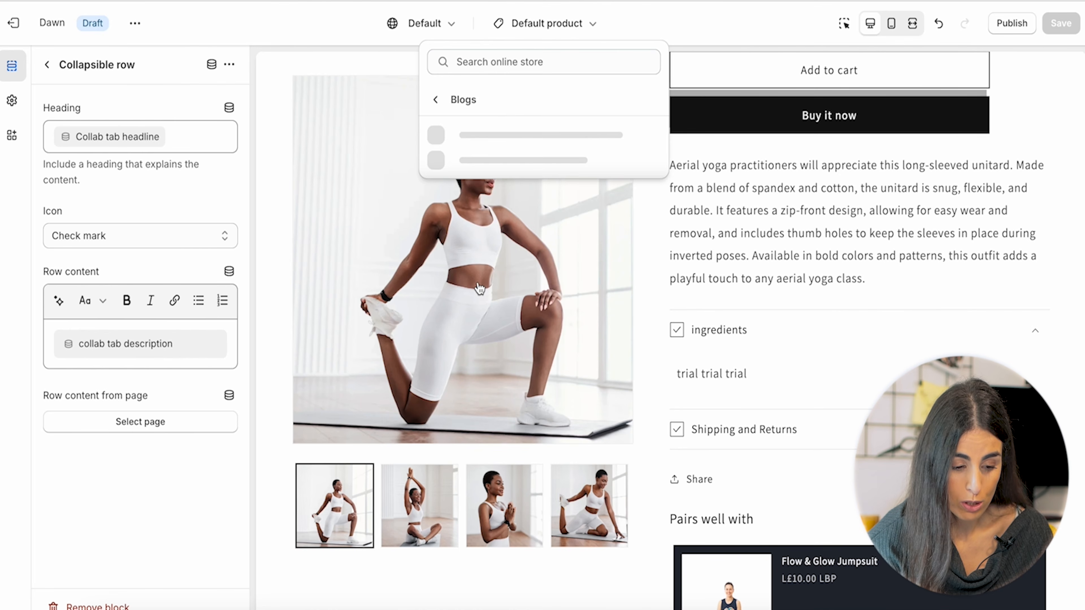
click(442, 105)
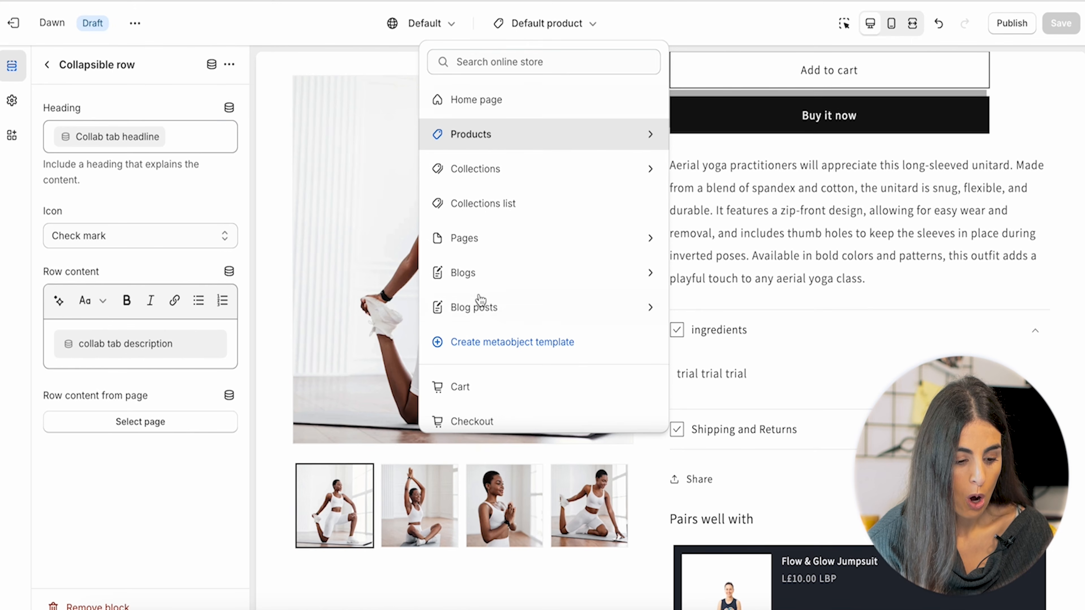
- Switch the theme editor to the Checkout template and look through its contact, payment and billing address sections
scroll(573, 325, down, 2)
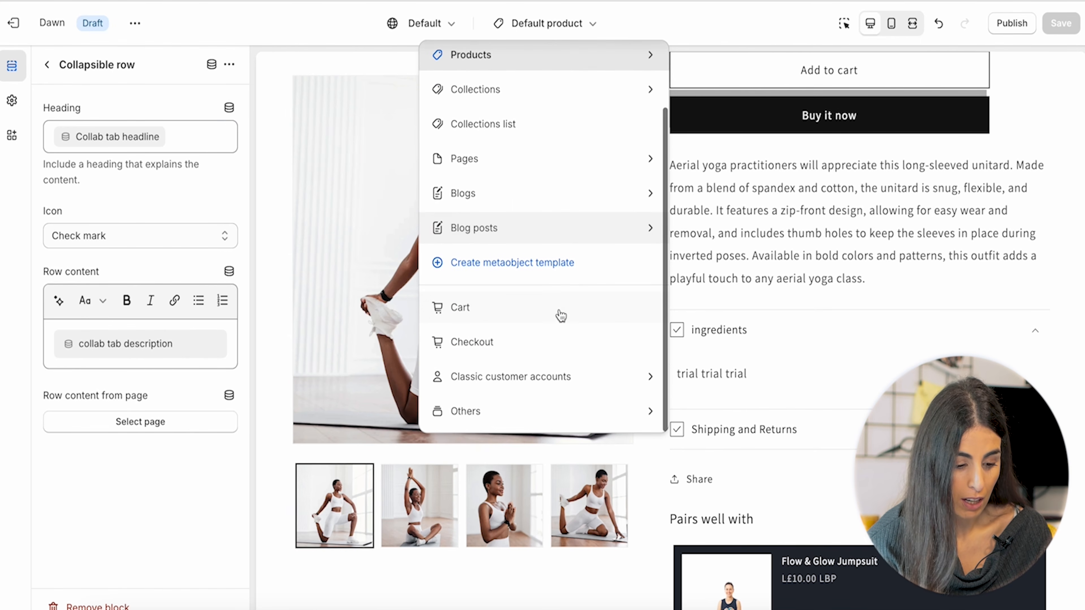
click(543, 358)
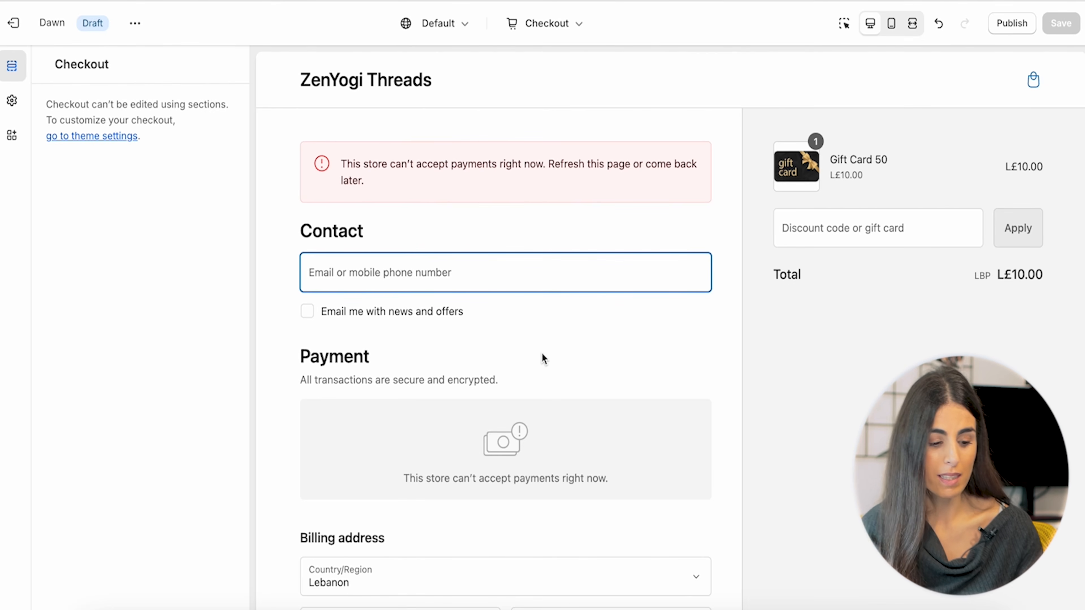
scroll(542, 353, down, 10)
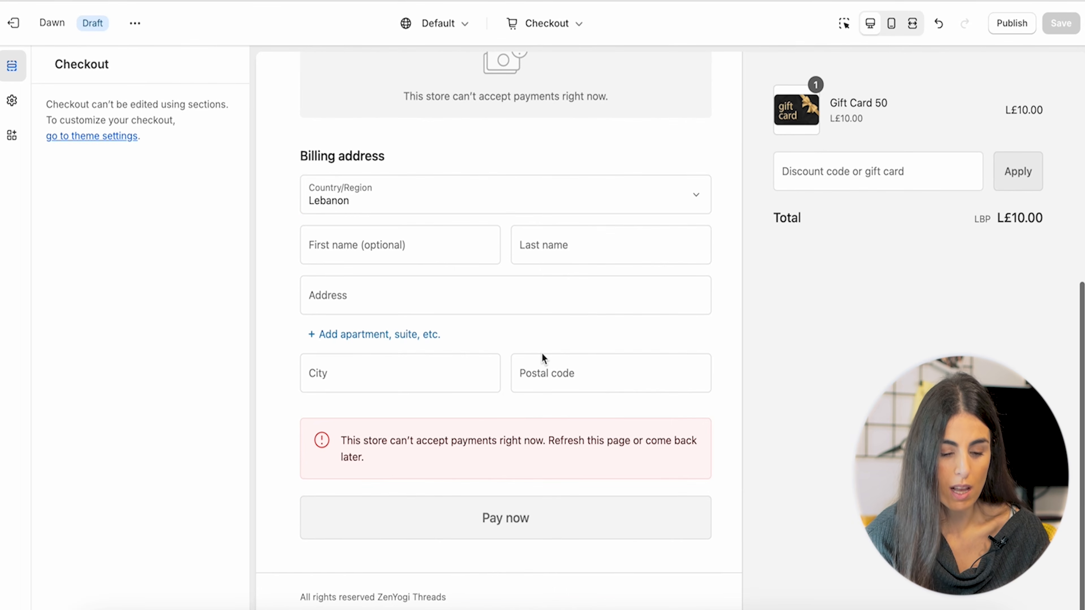